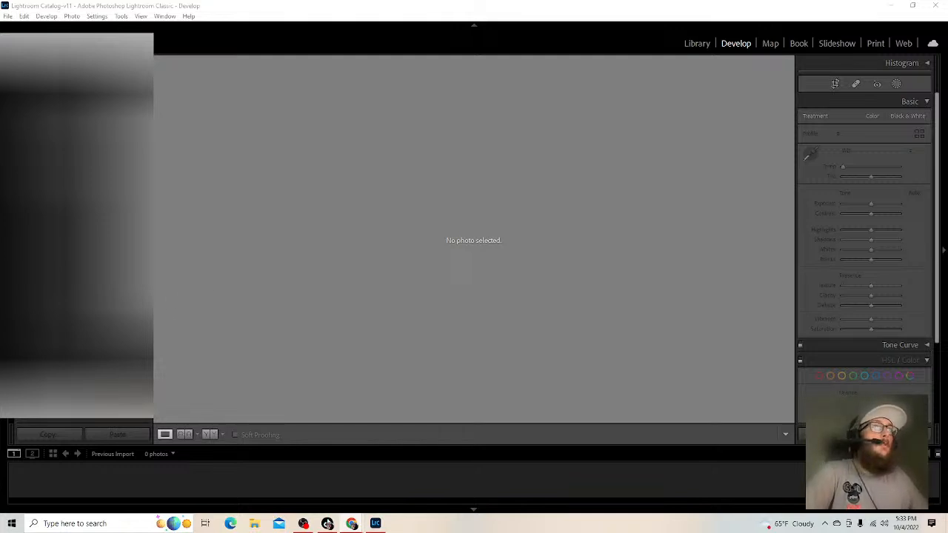
- Start a photo import from the Library and choose the "dads bike" folder on the 4tb hdd (D:) drive as source
click(697, 44)
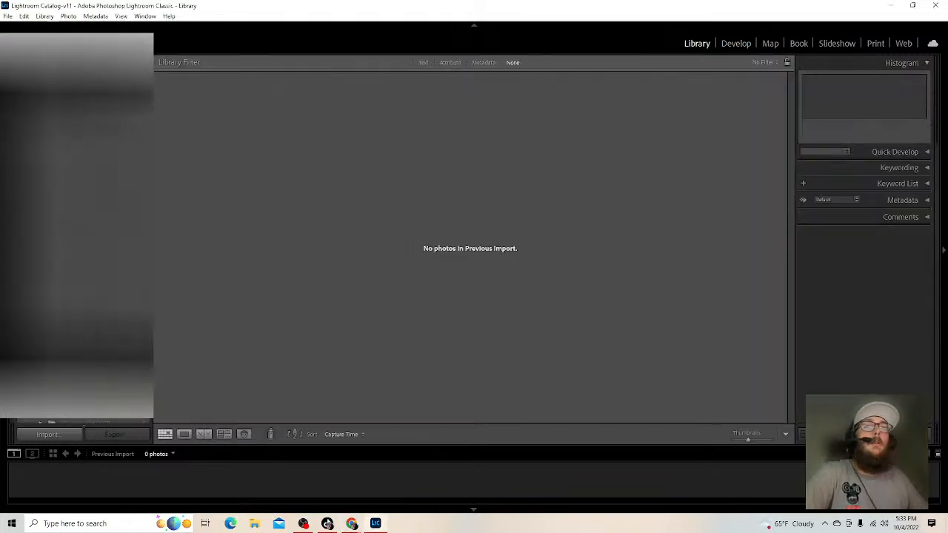
click(63, 433)
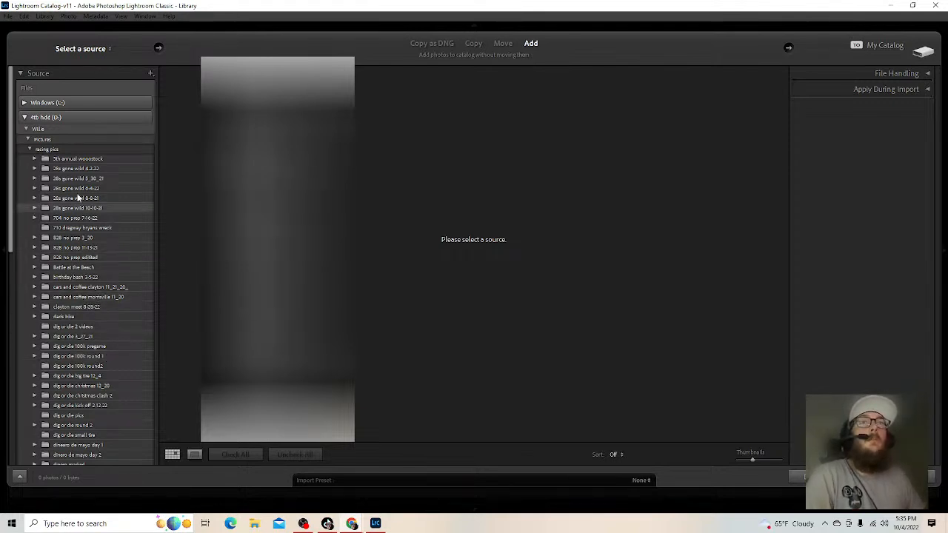
click(101, 318)
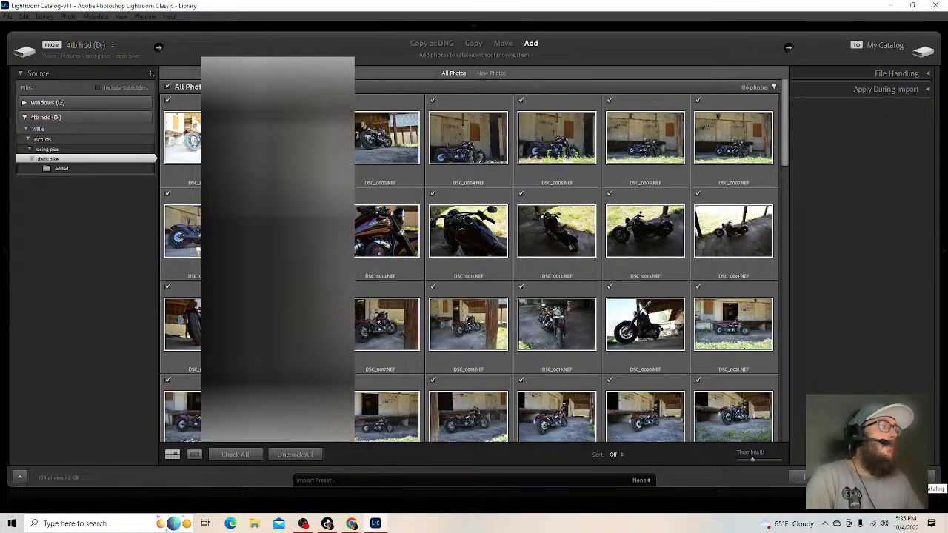
- Preview DSC_0007.NEF enlarged and import all checked photos of the folder into the catalog
right_click(742, 169)
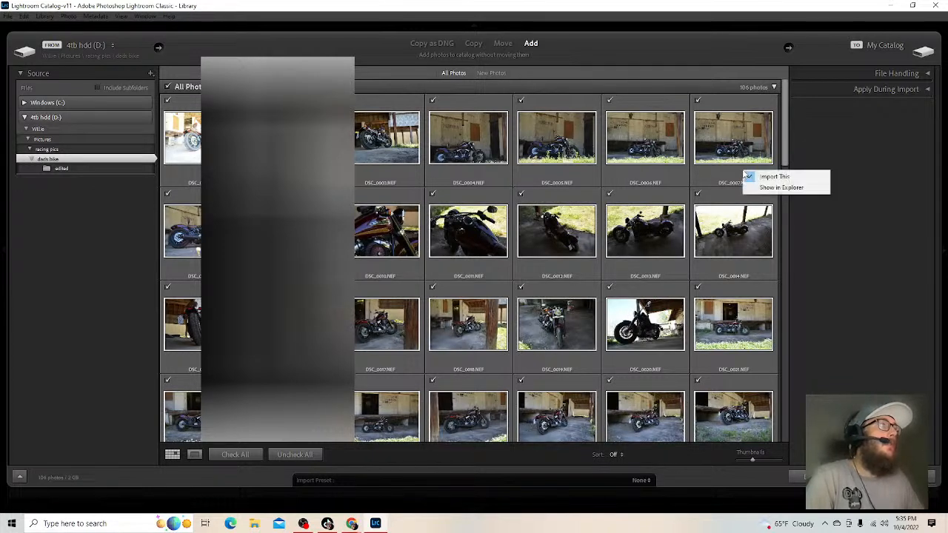
click(737, 152)
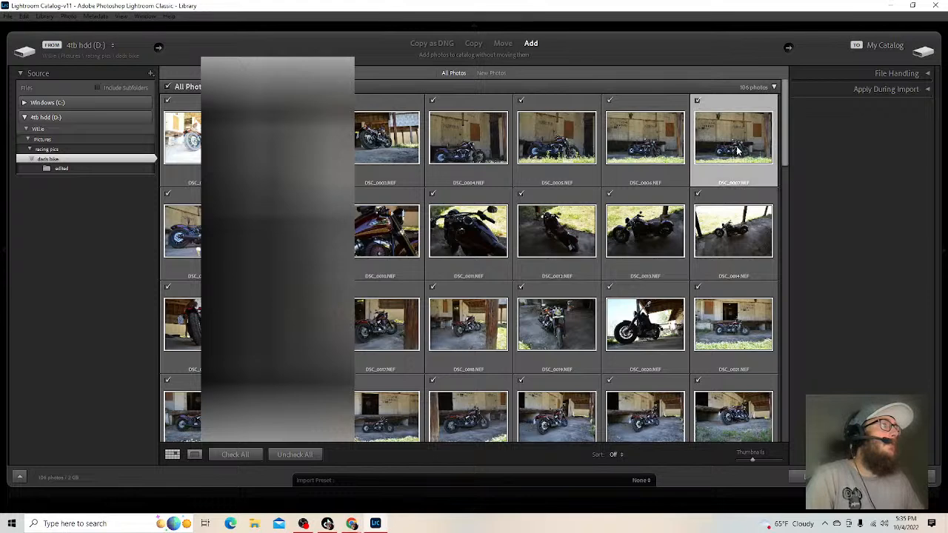
double_click(736, 149)
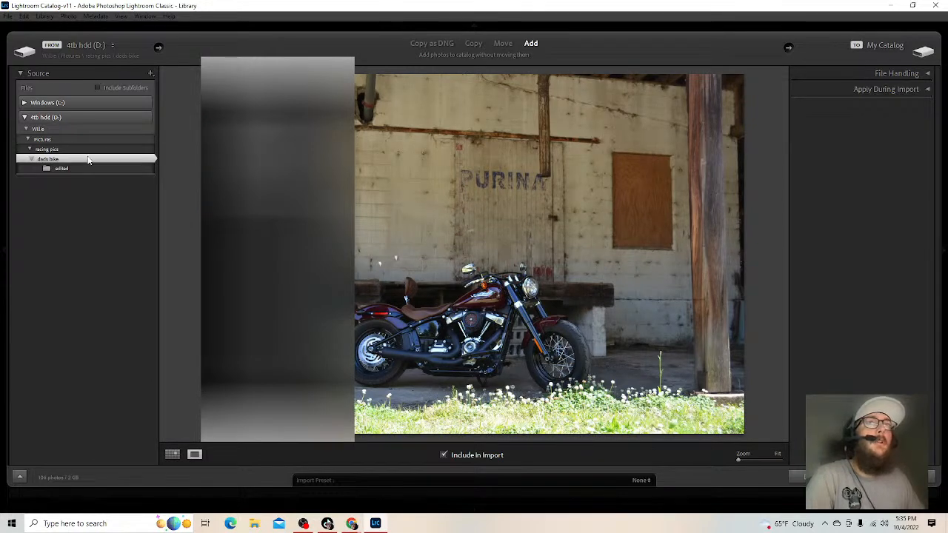
double_click(437, 260)
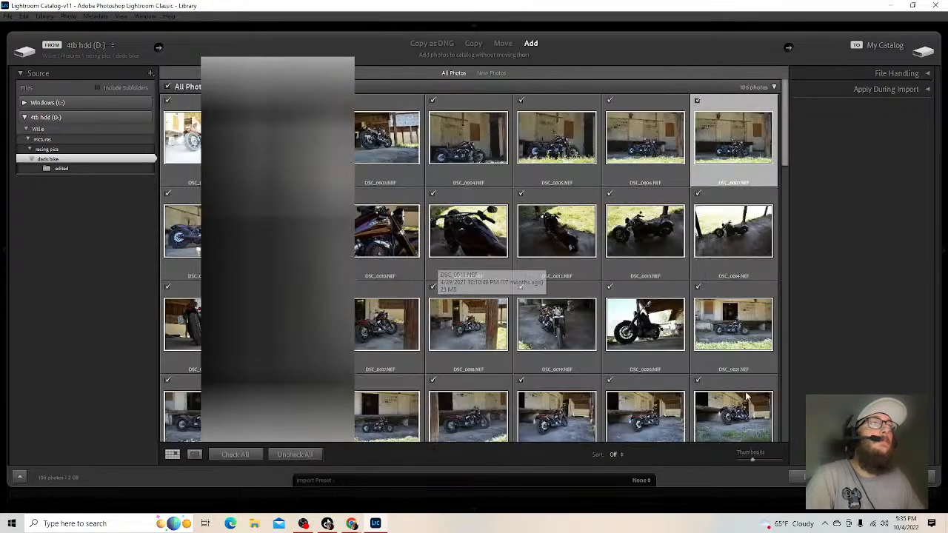
click(824, 476)
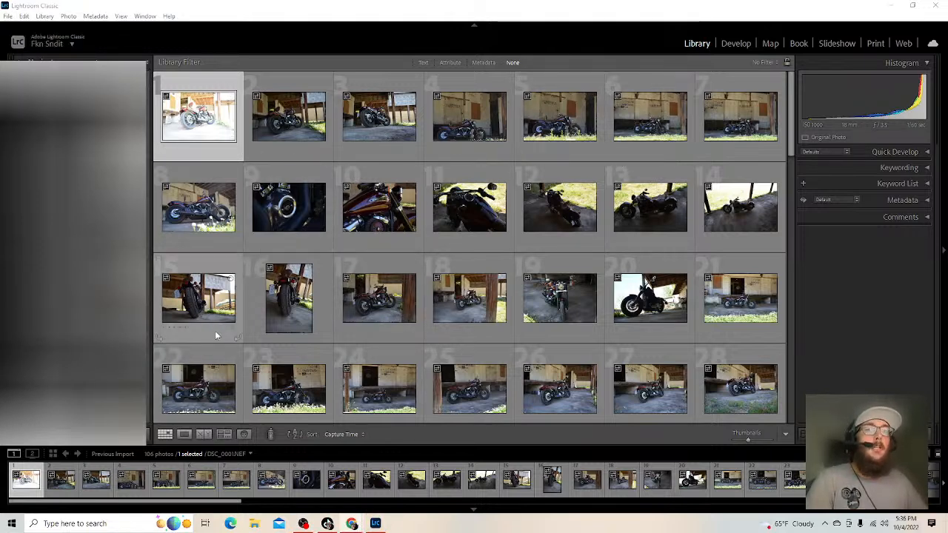
- Open the first motorcycle photo, DSC_0001.NEF, in Develop and set its exposure to -2.46
click(738, 45)
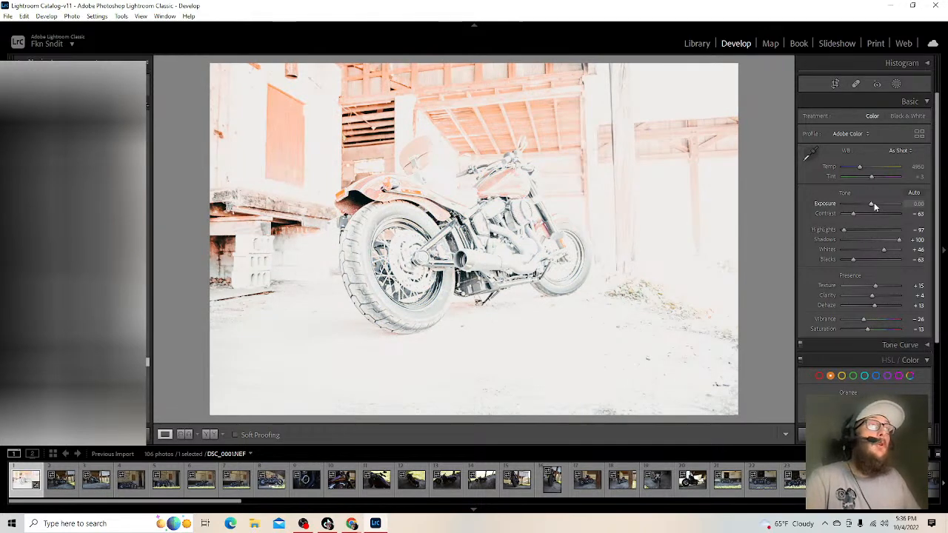
drag(872, 203, 859, 205)
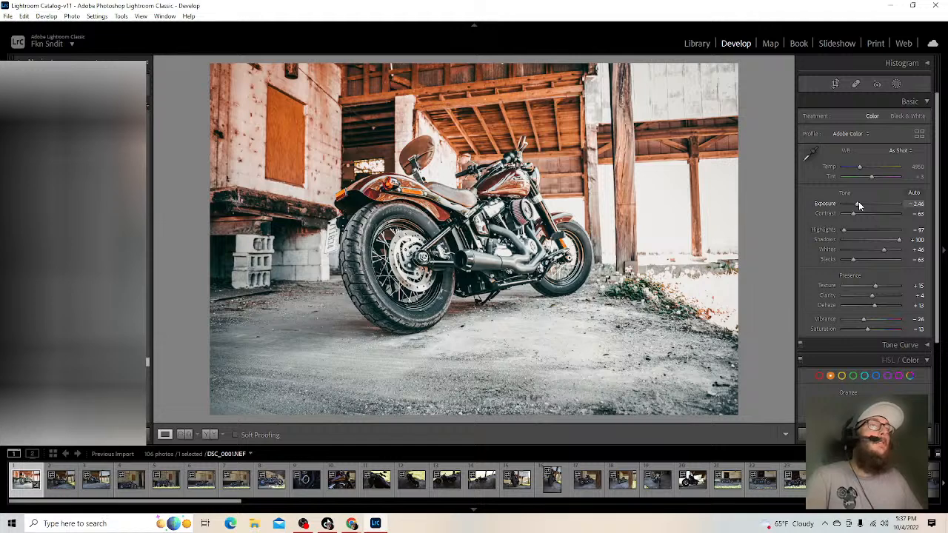
- Try the reference view and compare the edited photo with the original in a side-by-side before and after view
click(180, 434)
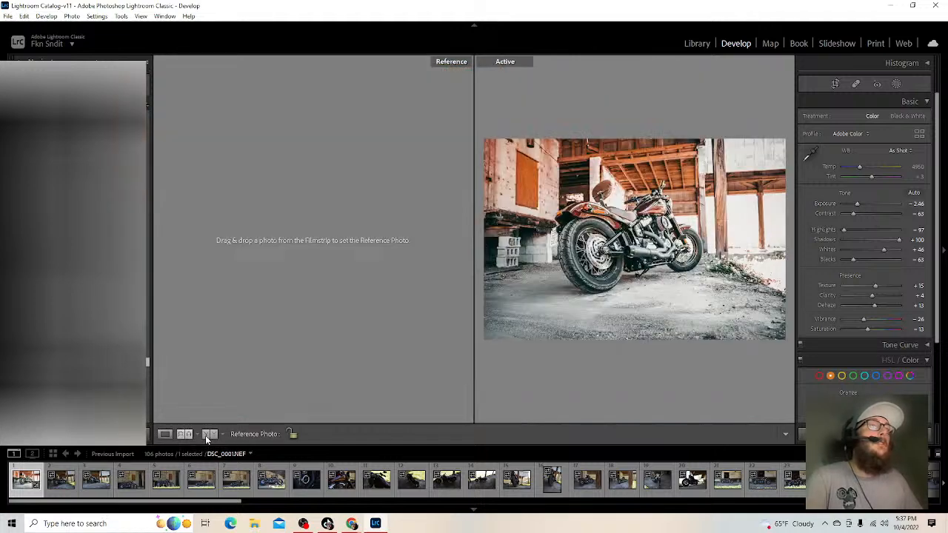
click(184, 435)
click(184, 435)
click(164, 434)
click(211, 434)
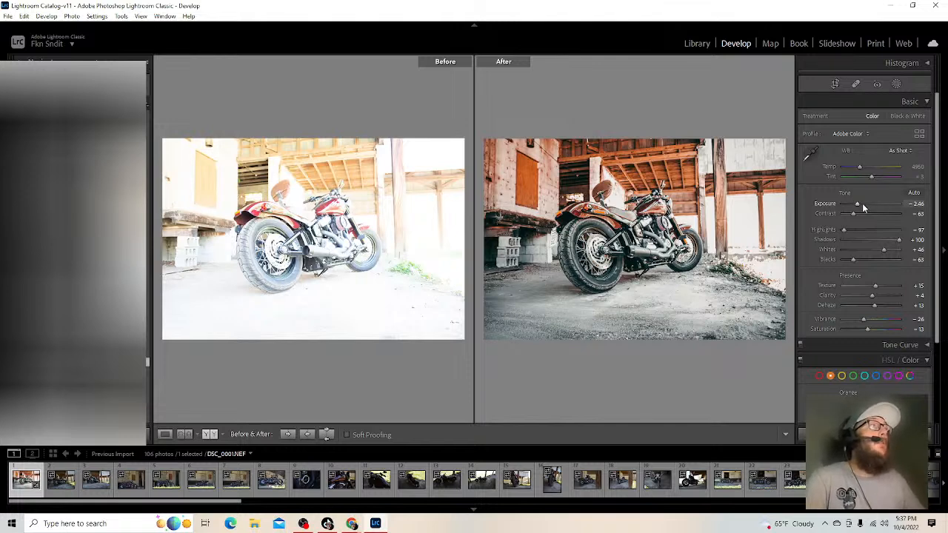
mouse_move(855, 204)
mouse_down()
mouse_move(869, 207)
mouse_move(846, 206)
mouse_move(866, 210)
mouse_move(856, 211)
mouse_up()
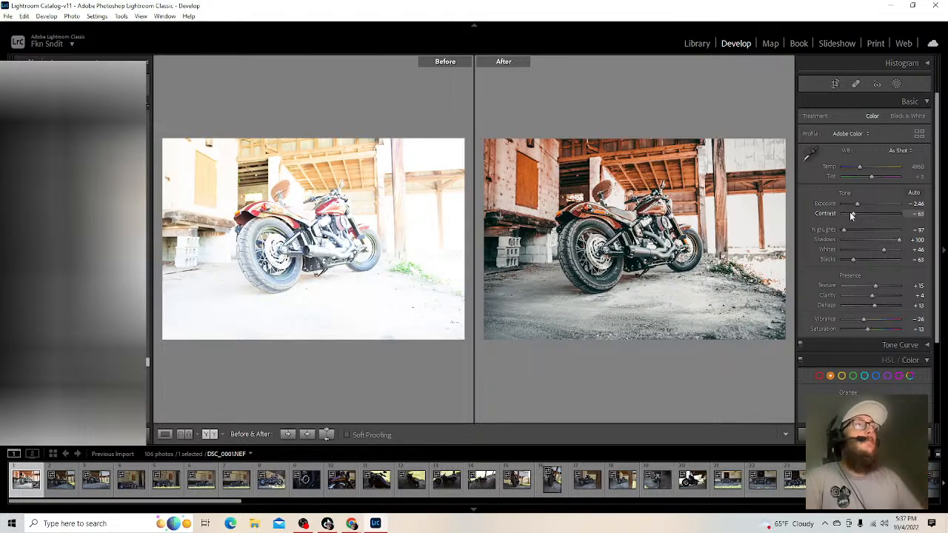
- Switch to Creative Cloud Desktop to view the installed Adobe apps, return to Lightroom Classic and close the Creative Cloud window
click(890, 5)
double_click(18, 255)
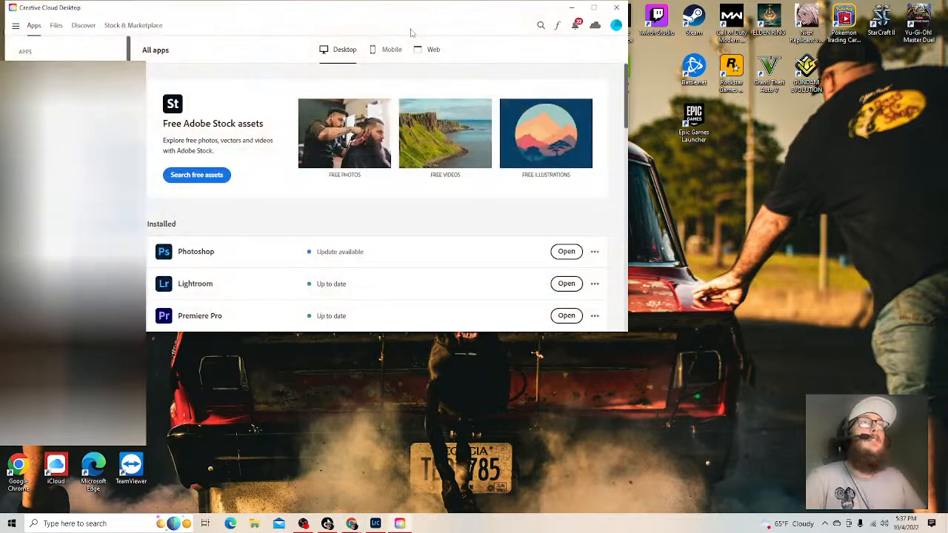
click(593, 8)
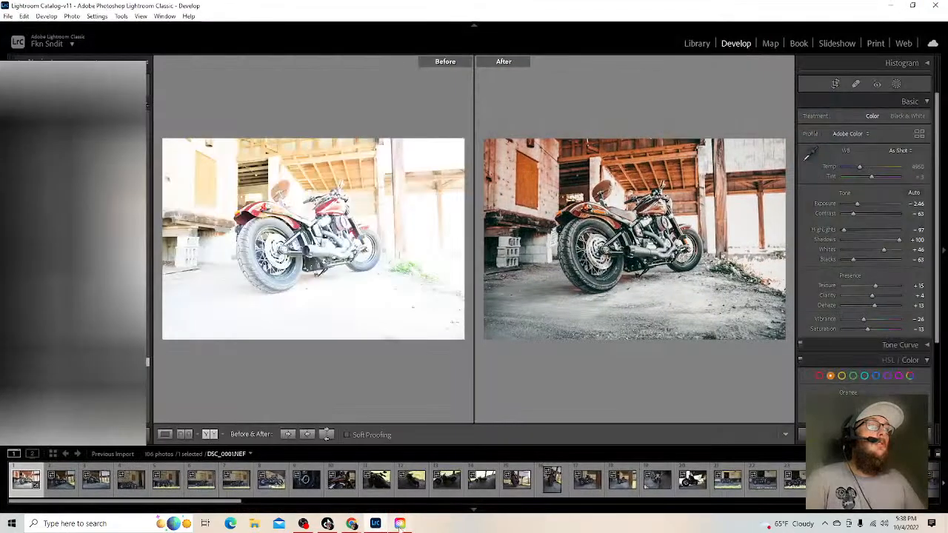
right_click(400, 524)
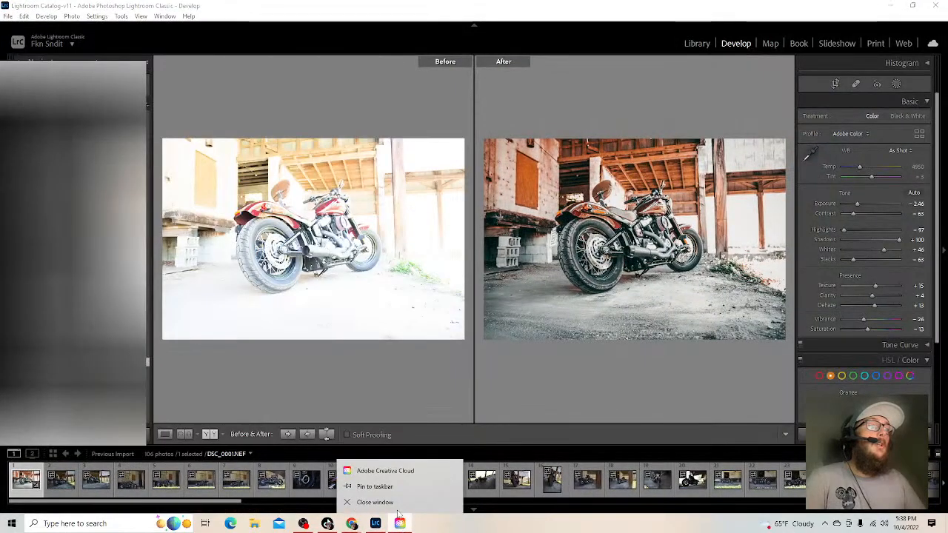
click(376, 501)
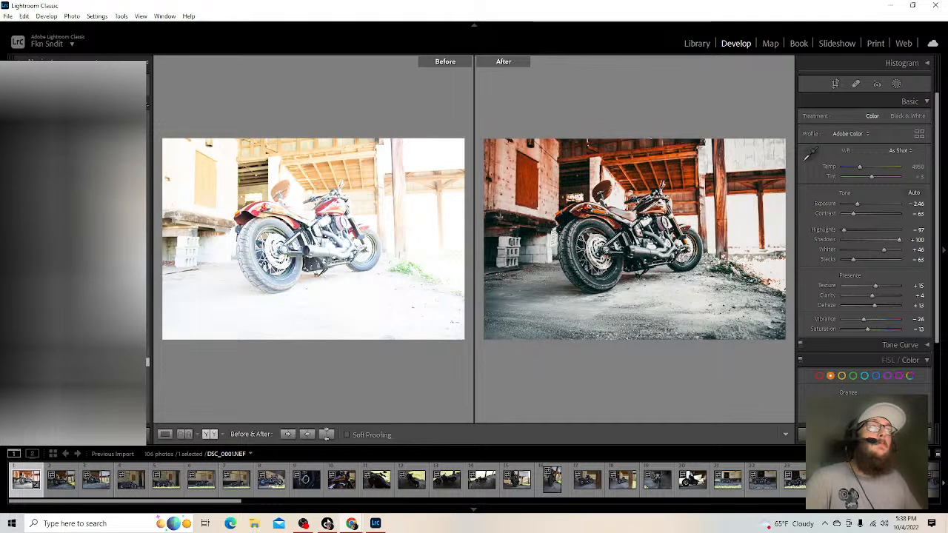
- Apply the preset with contrast -27 and highlights -87 to the photo, set exposure to -2.54, and review the orange color adjustments
click(74, 348)
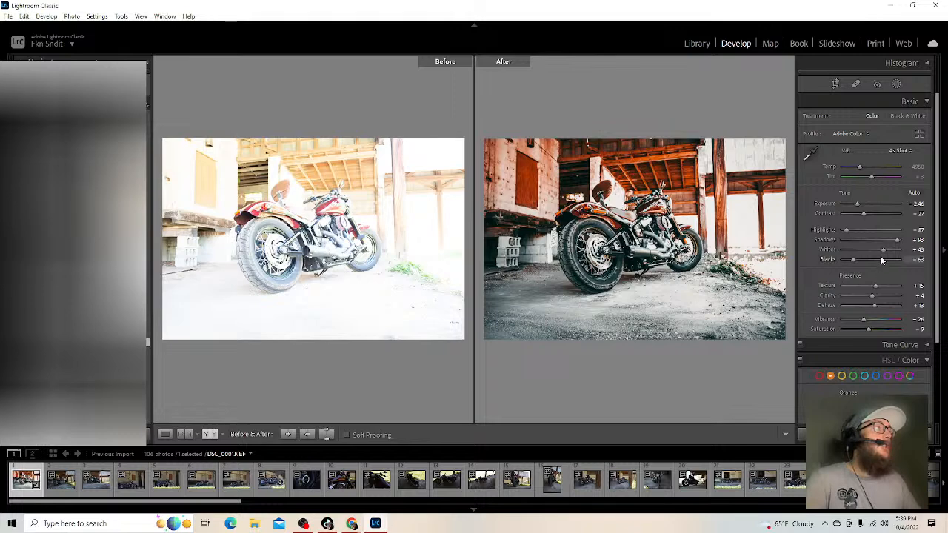
mouse_move(856, 202)
mouse_down()
mouse_move(873, 205)
mouse_move(855, 204)
mouse_up()
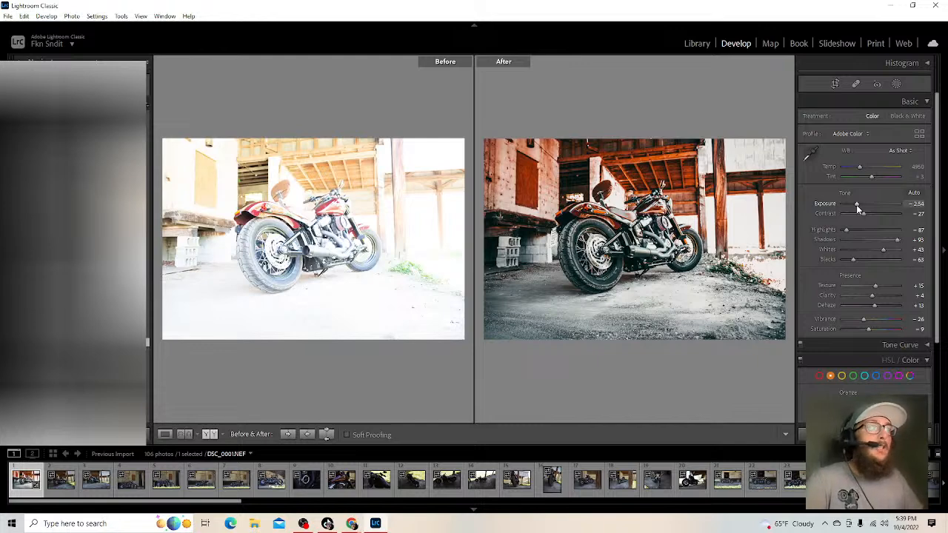
scroll(863, 318, down, 3)
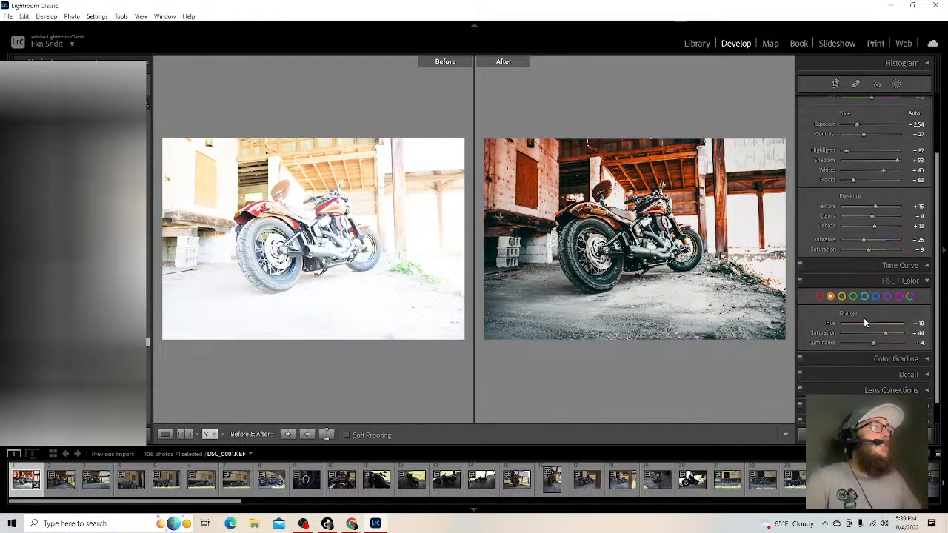
scroll(870, 326, up, 3)
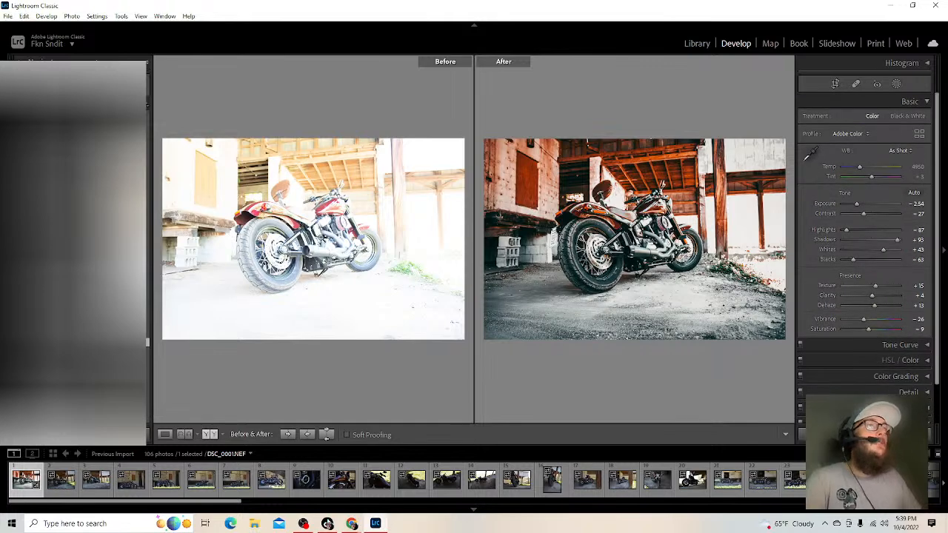
- Compare the photo in the split and side-by-side before and after layouts and return to the single-photo view
click(210, 434)
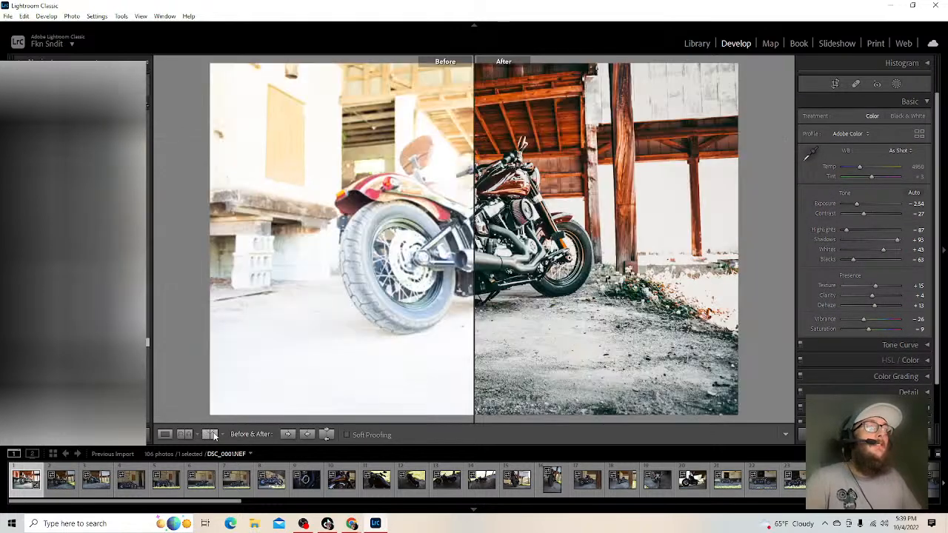
click(210, 435)
click(210, 435)
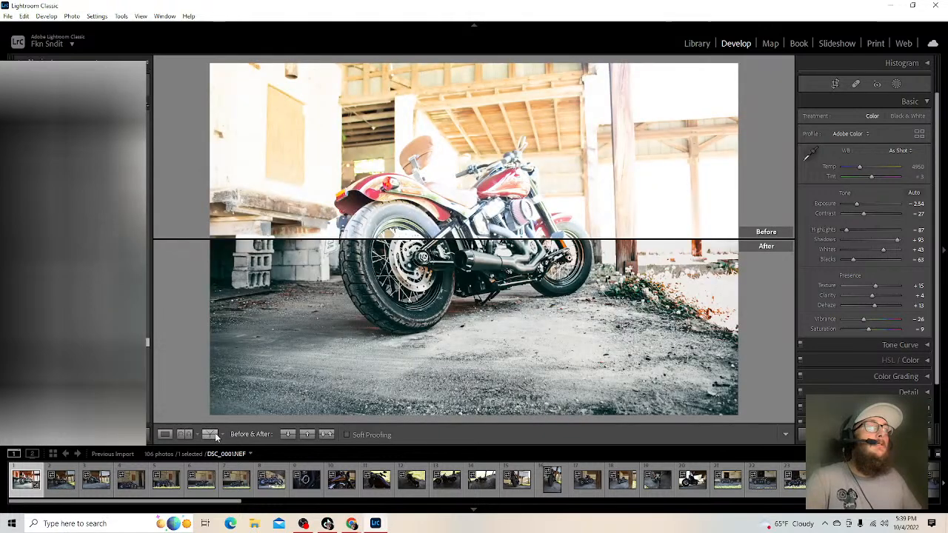
click(165, 435)
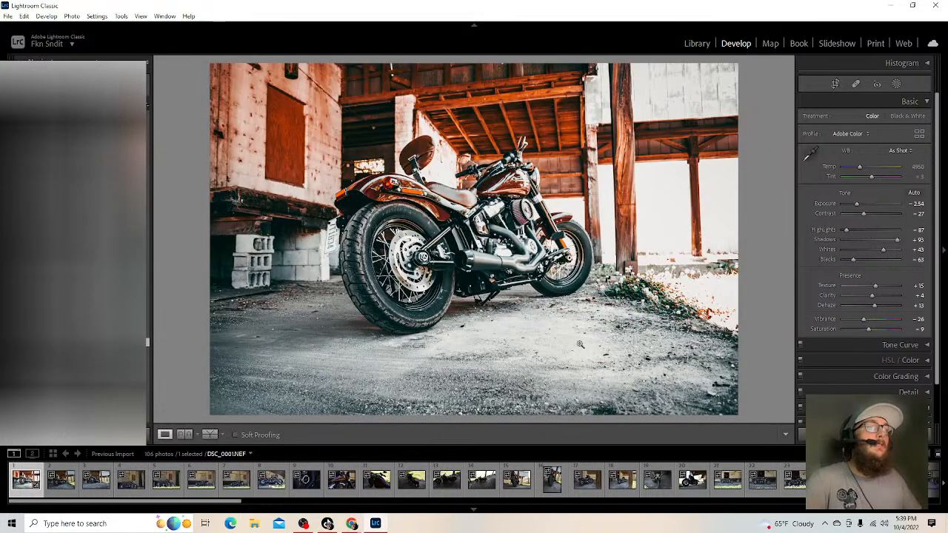
click(211, 434)
click(211, 434)
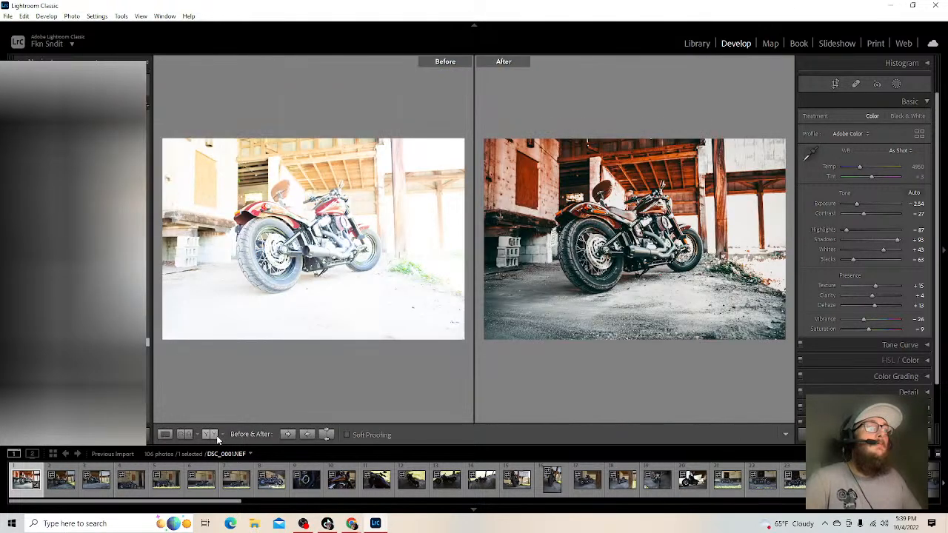
click(164, 435)
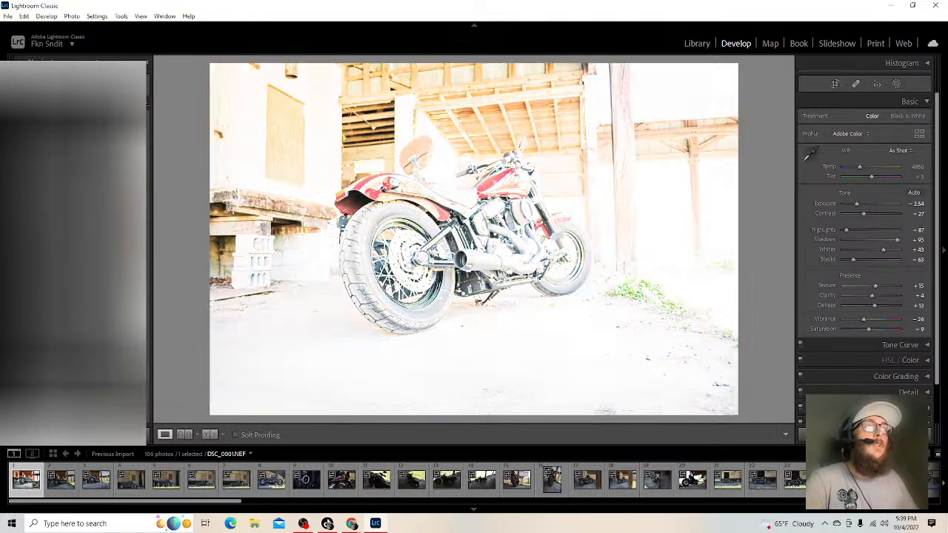
- Try the preset that uses the Modern 08 profile on the photo and switch back to the previous Adobe Color preset
click(147, 391)
drag(871, 215, 856, 218)
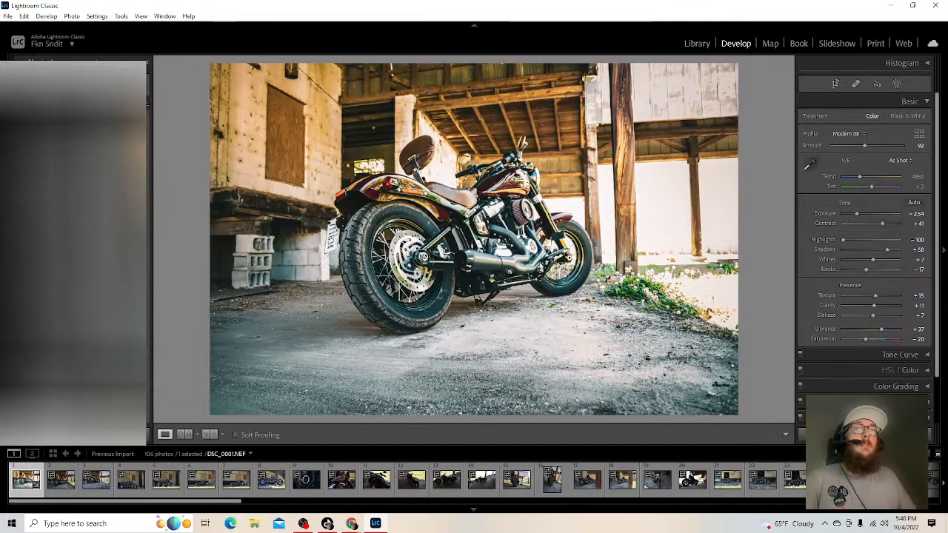
click(147, 342)
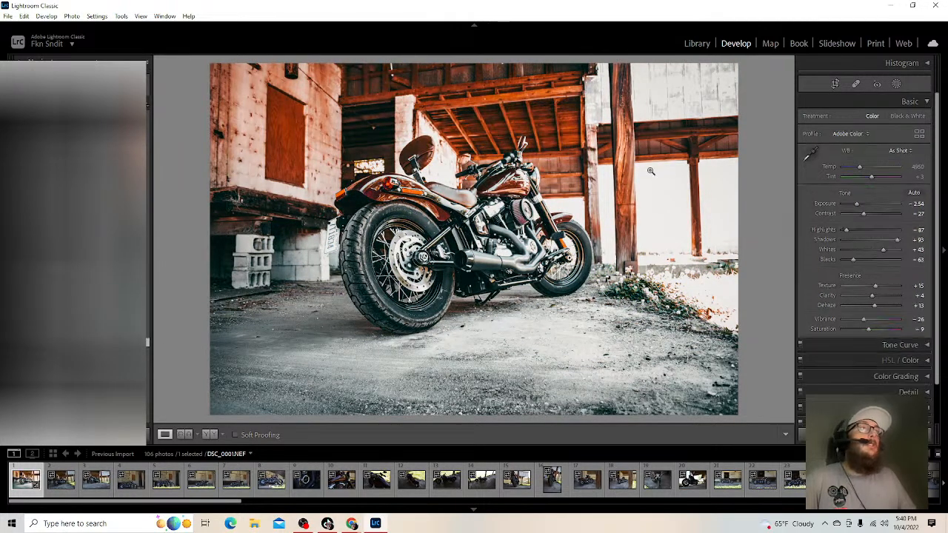
- Set the photo's exposure to -3.07 and test the highlights at +100 and -100
drag(855, 204, 860, 204)
drag(859, 205, 855, 205)
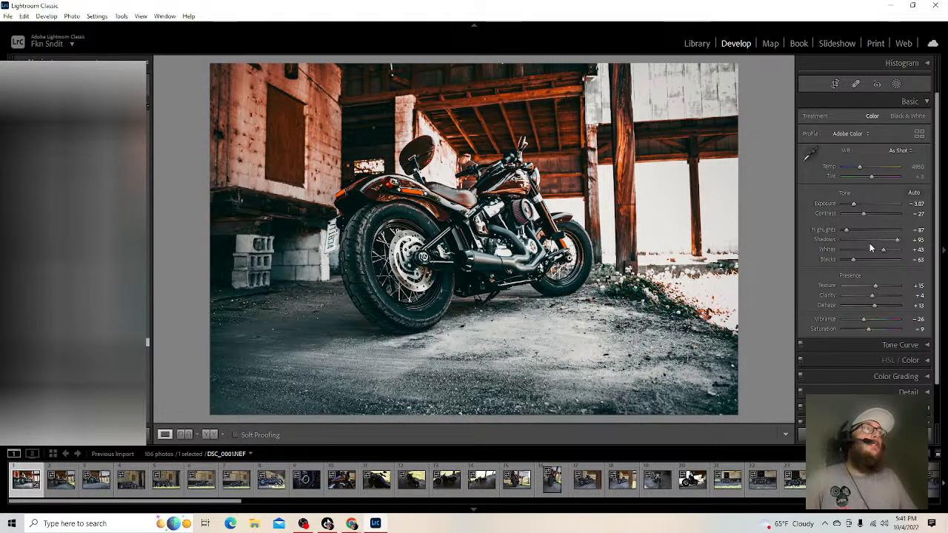
drag(845, 234, 903, 231)
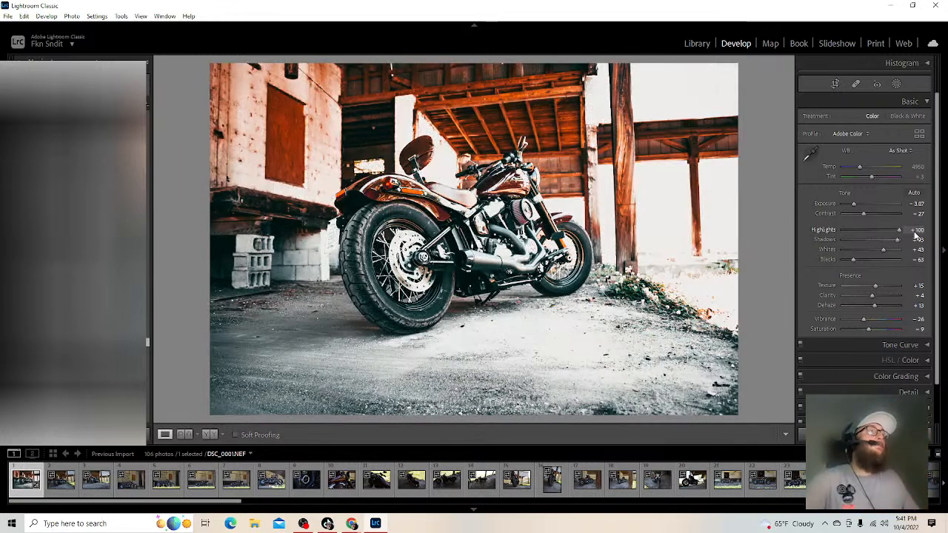
drag(899, 231, 838, 227)
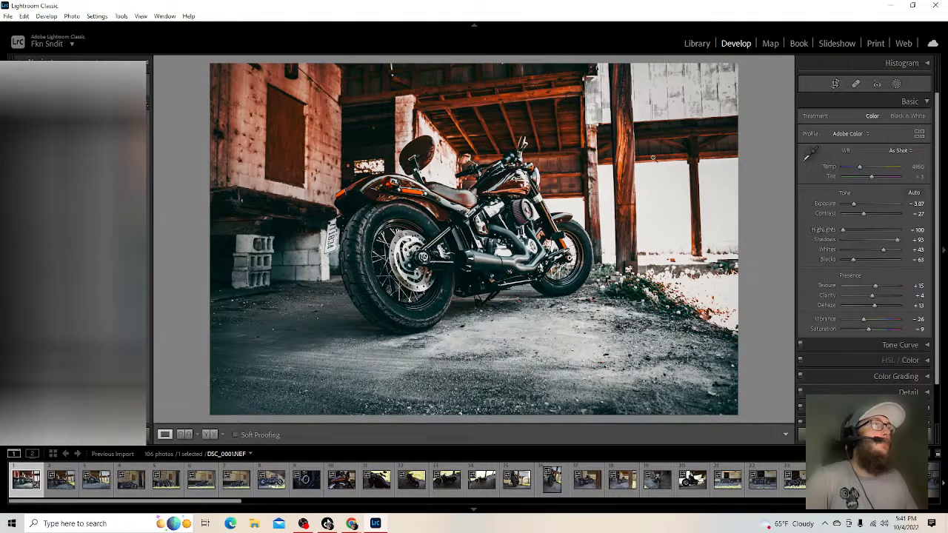
- Inspect the white wall panels up close, and set the photo's highlights to -54 and shadows to +54
click(668, 95)
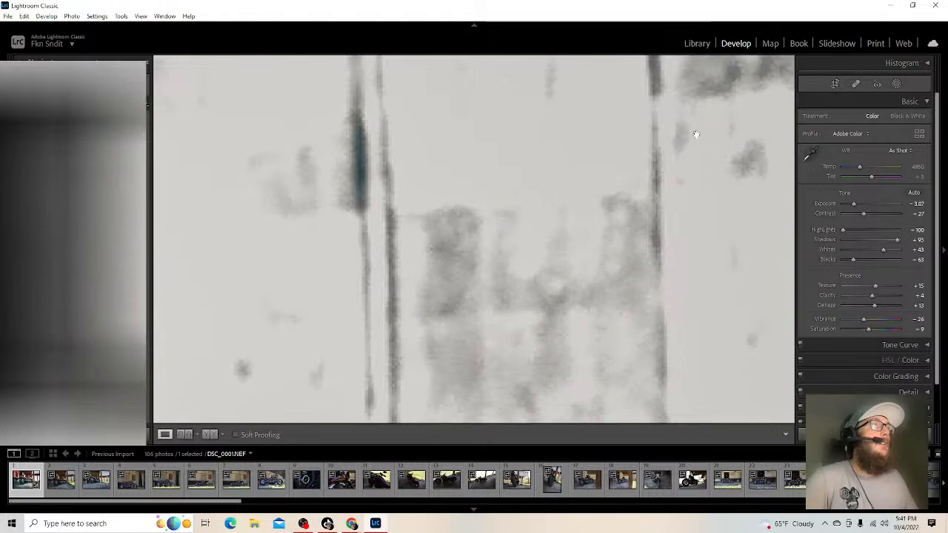
mouse_move(676, 162)
mouse_down()
mouse_move(683, 193)
mouse_move(682, 167)
mouse_up()
click(681, 167)
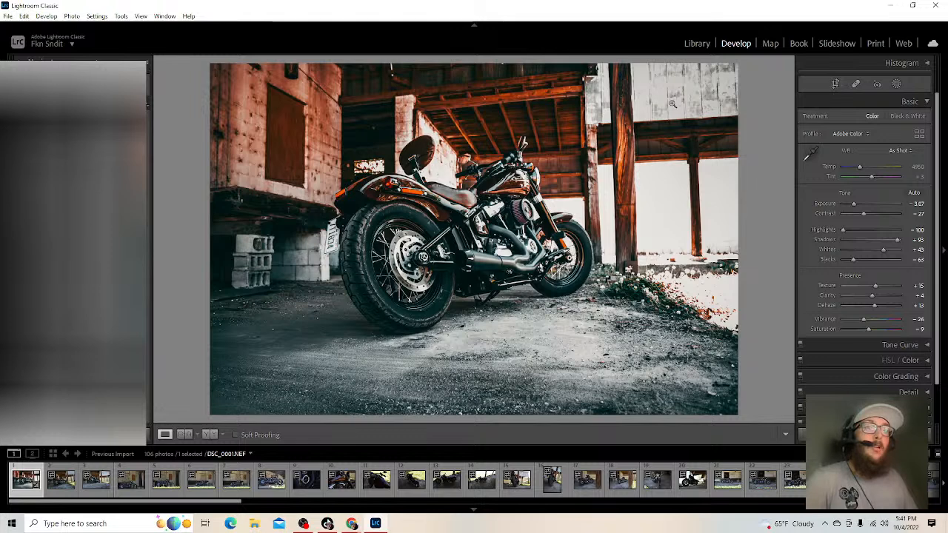
mouse_move(842, 229)
mouse_down()
mouse_move(872, 244)
mouse_move(856, 236)
mouse_up()
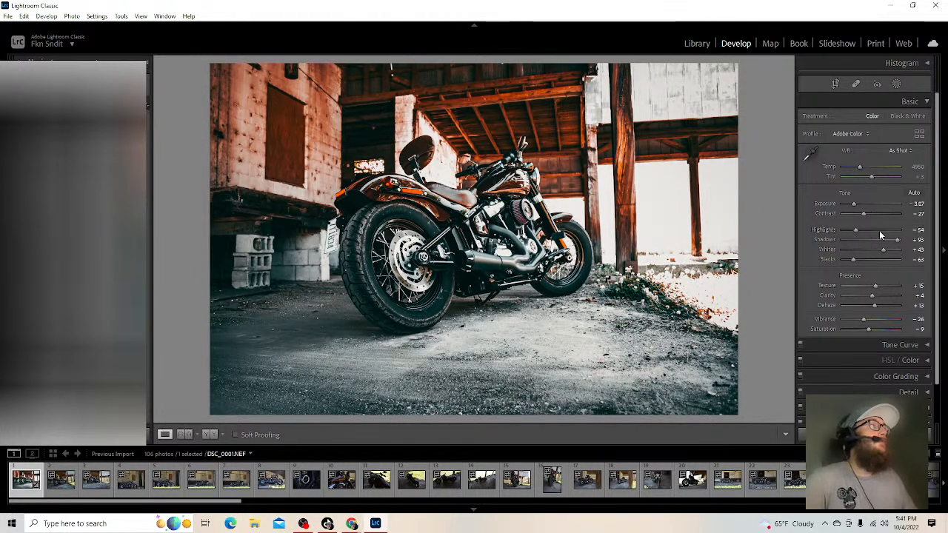
mouse_move(896, 245)
mouse_down()
mouse_move(905, 248)
mouse_move(851, 247)
mouse_move(886, 253)
mouse_up()
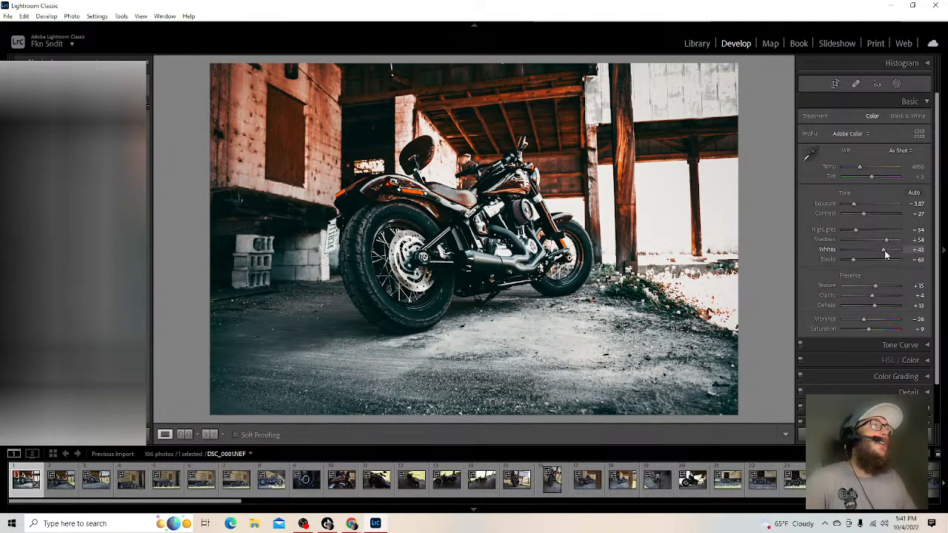
- Test the photo's whites at -100 and +100 and its blacks at +100
drag(884, 250, 837, 250)
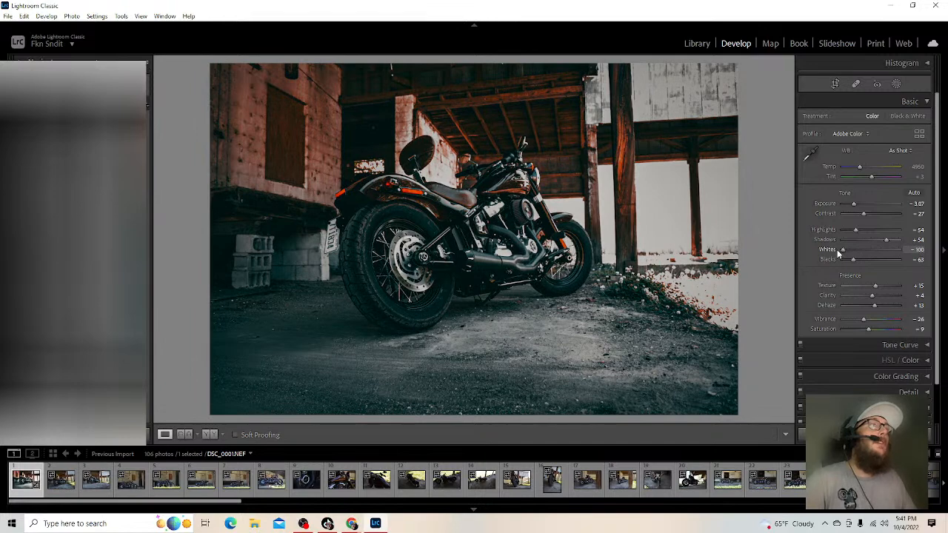
drag(841, 250, 772, 257)
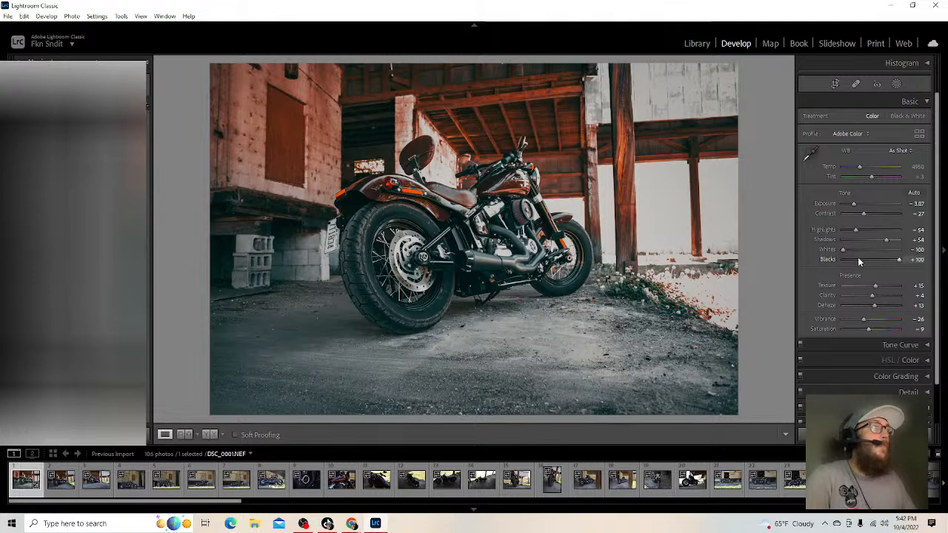
click(900, 250)
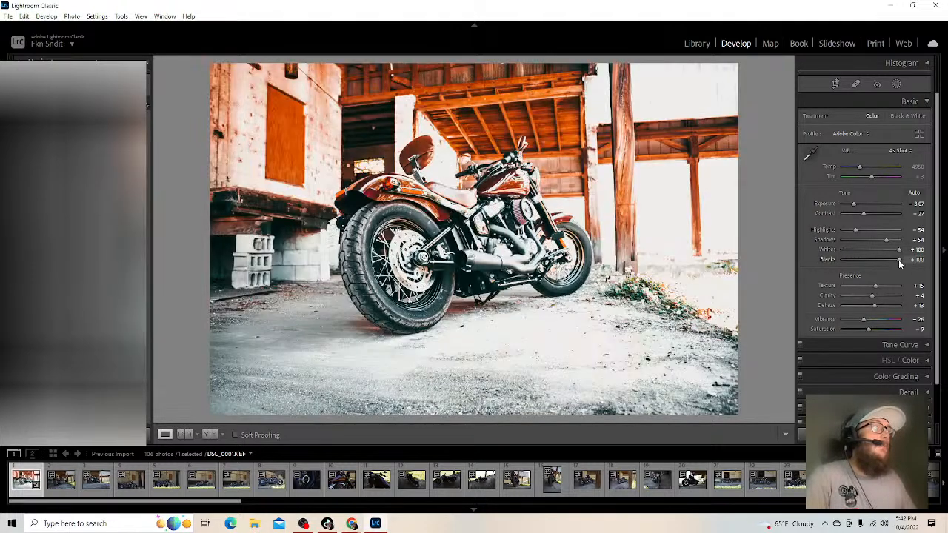
drag(898, 259, 742, 263)
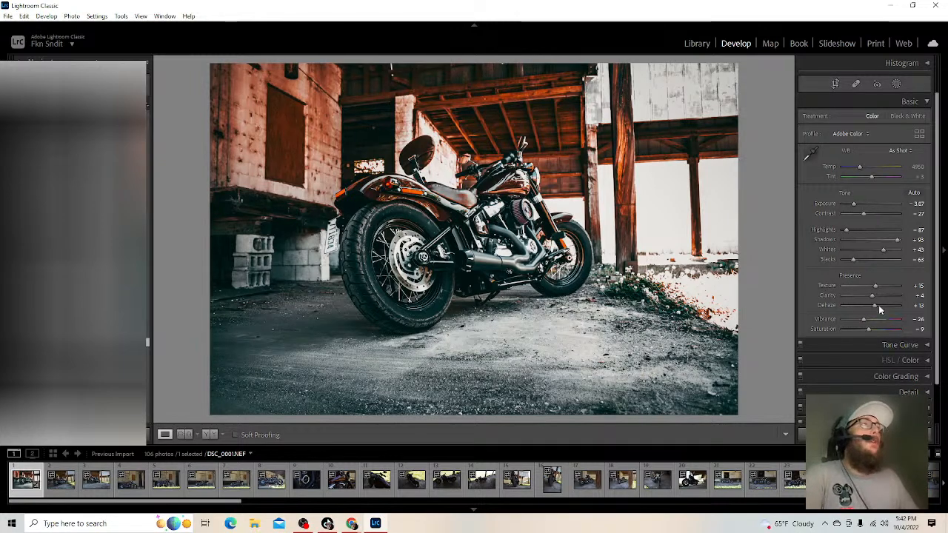
- Set the photo's exposure to -3.33, contrast to -28, shadows to +88, whites to +56 and blacks to -70
click(855, 203)
drag(855, 204, 852, 205)
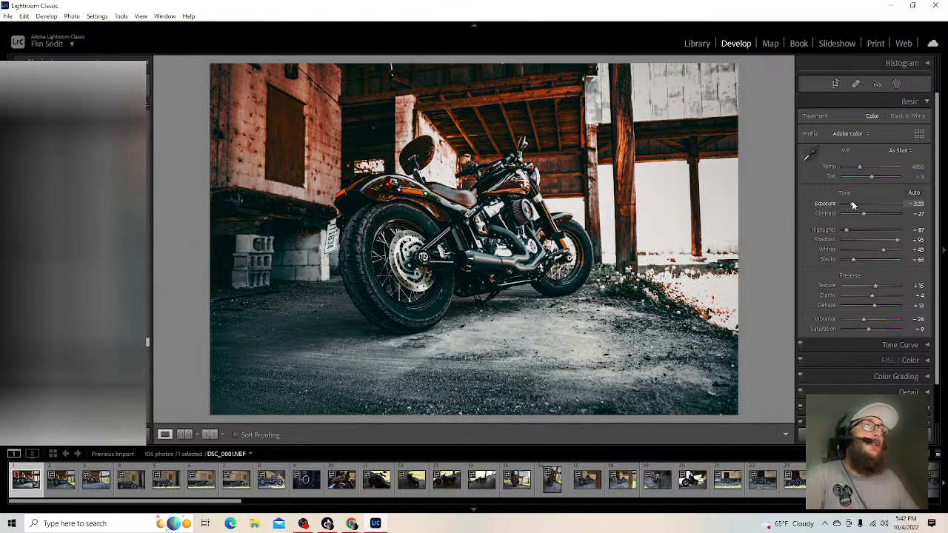
mouse_move(864, 214)
mouse_down()
mouse_move(841, 214)
mouse_move(866, 218)
mouse_up()
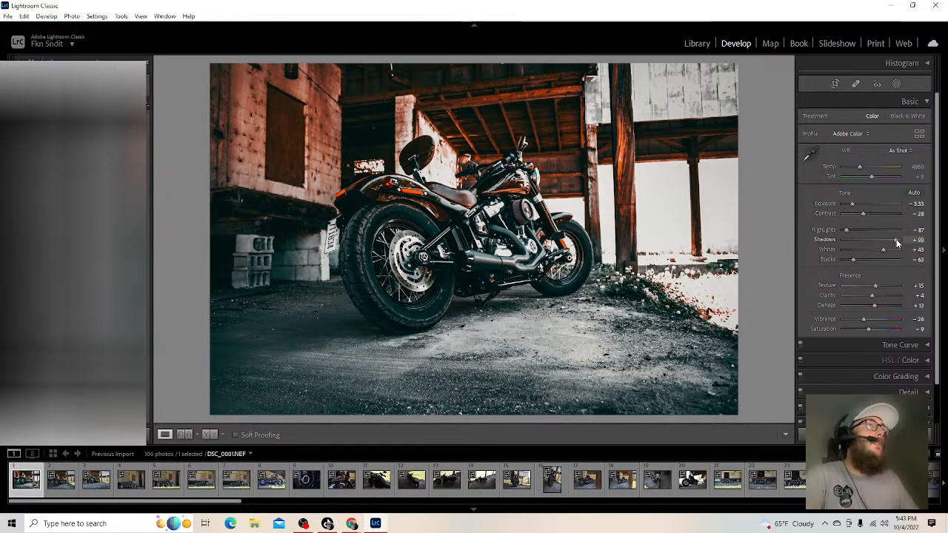
drag(883, 253, 888, 254)
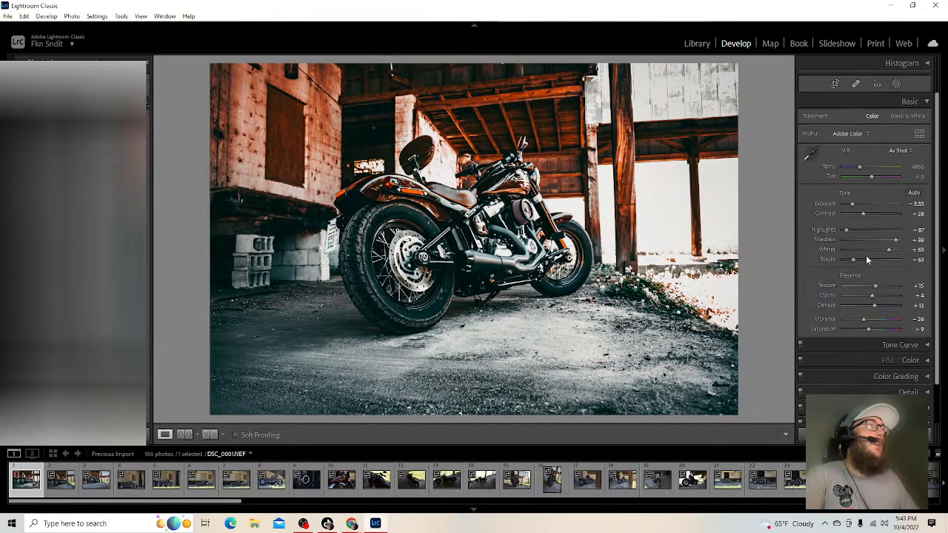
drag(855, 259, 886, 251)
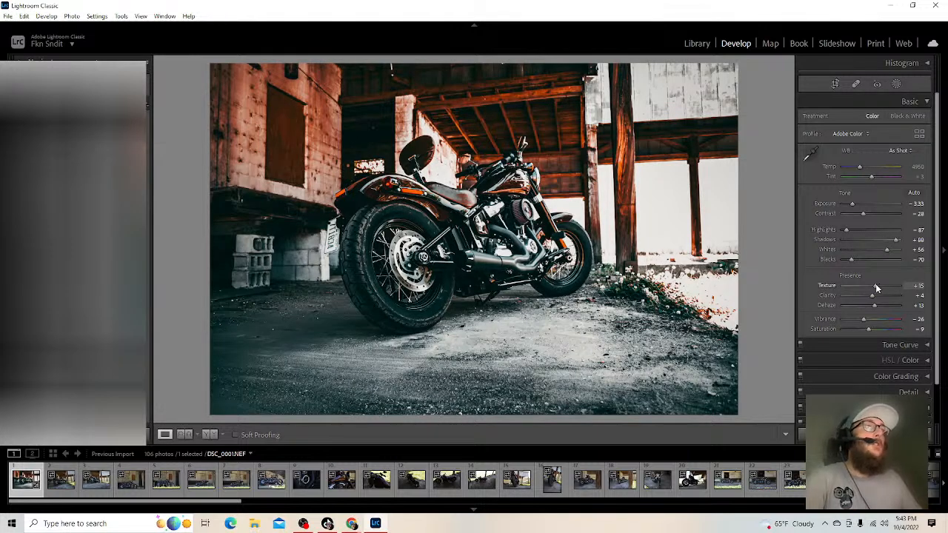
- Set the photo's texture to +7, test the clarity at +100, and bring it back to +4
mouse_move(876, 287)
mouse_down()
mouse_move(824, 283)
mouse_move(872, 287)
mouse_up()
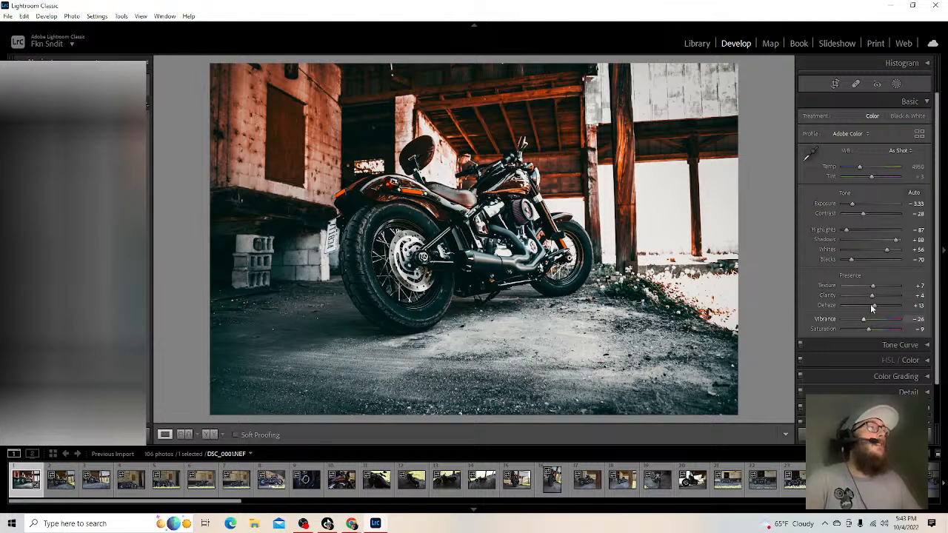
drag(871, 295, 918, 313)
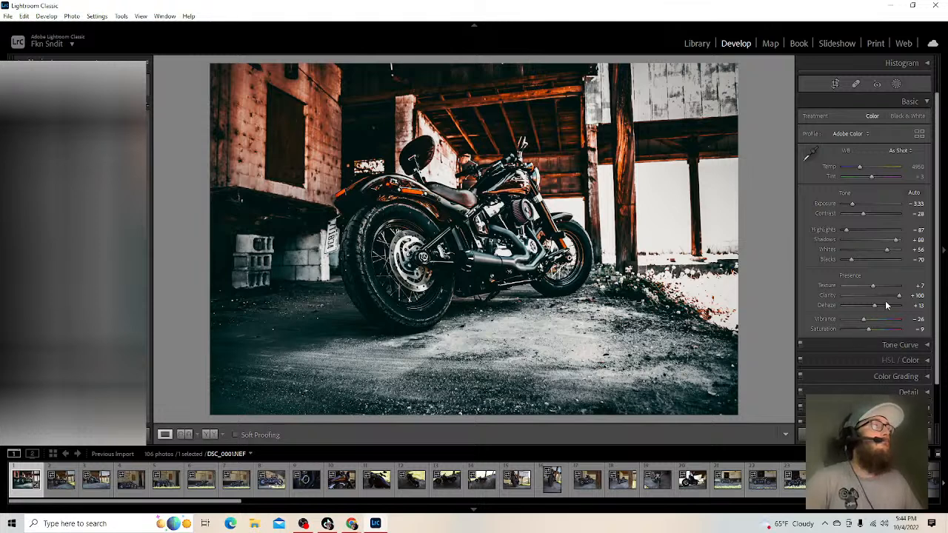
drag(900, 298, 874, 300)
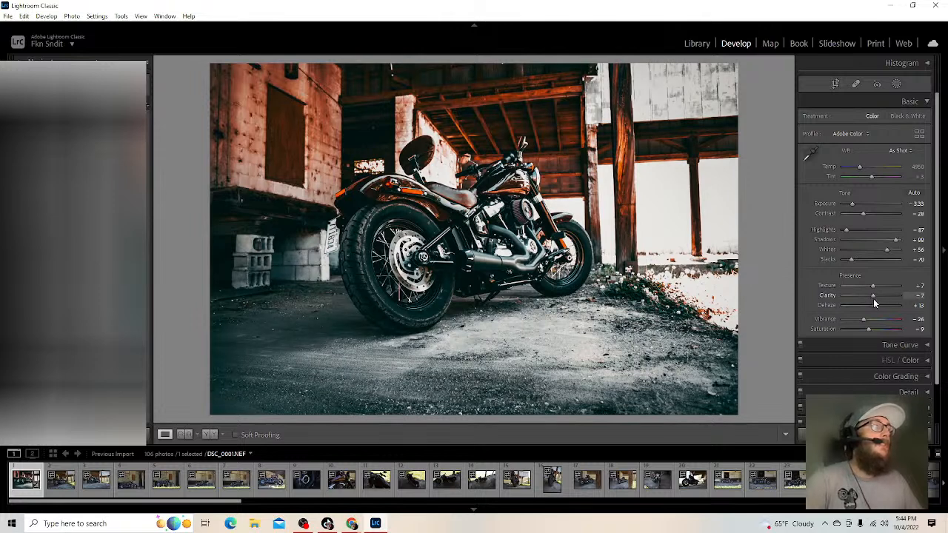
drag(872, 302, 872, 301)
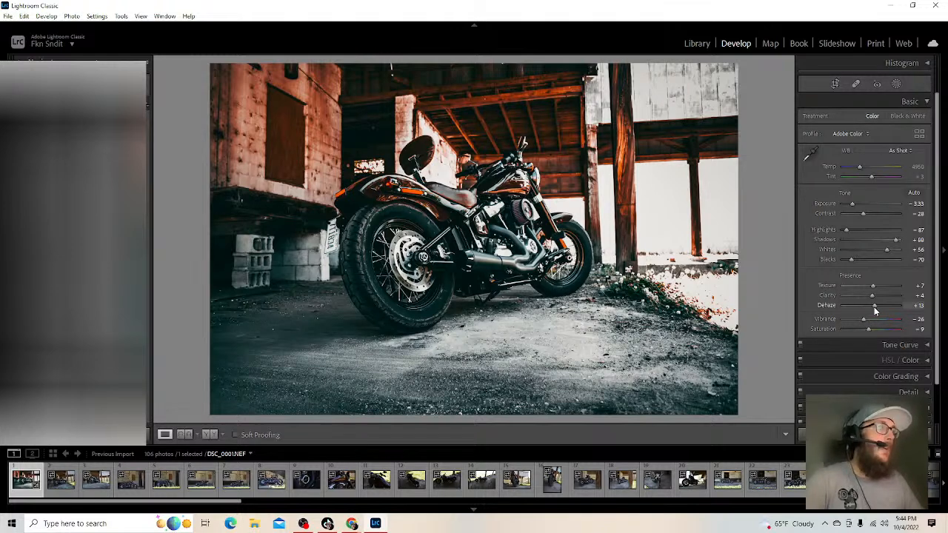
- Test the photo's dehaze at +23, -100 and +100, and set it to +5
mouse_move(874, 306)
mouse_down()
mouse_move(910, 313)
mouse_move(881, 309)
mouse_move(878, 317)
mouse_up()
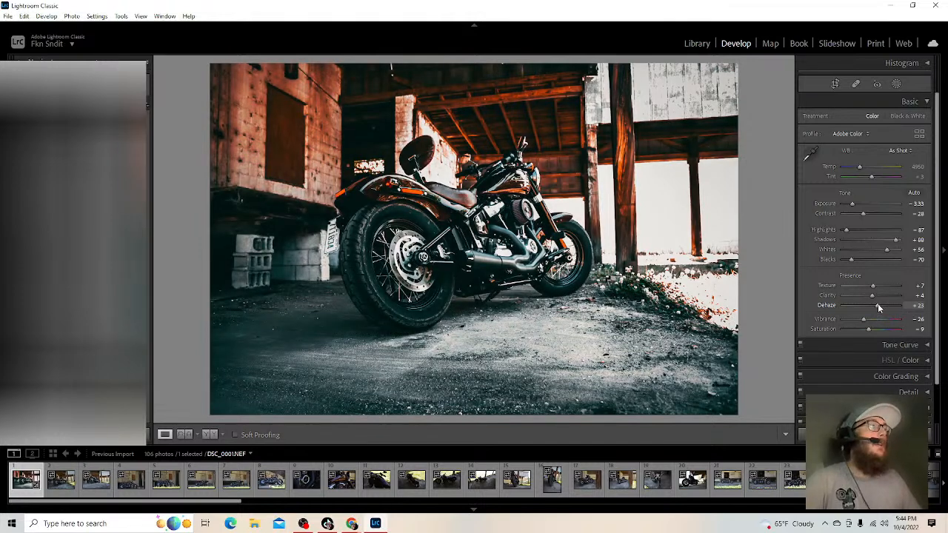
drag(877, 305, 787, 298)
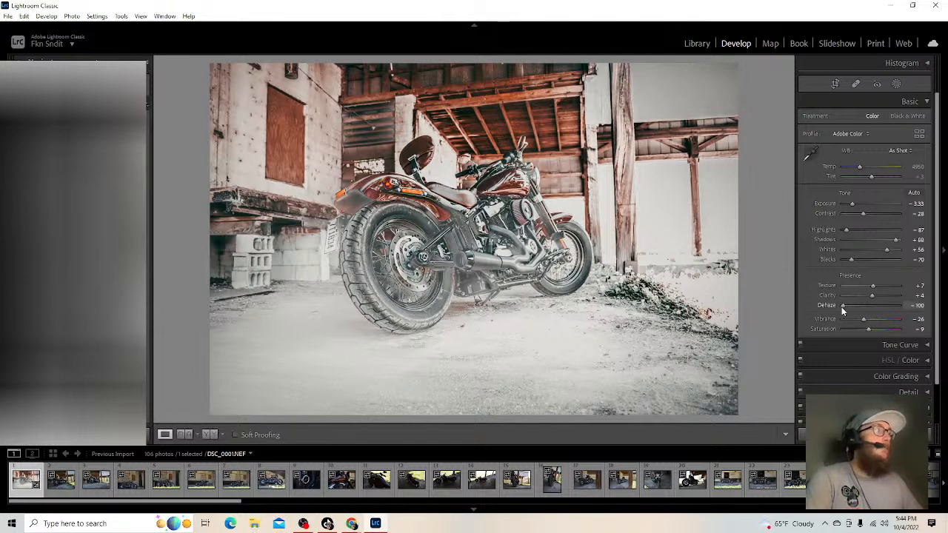
drag(842, 305, 899, 305)
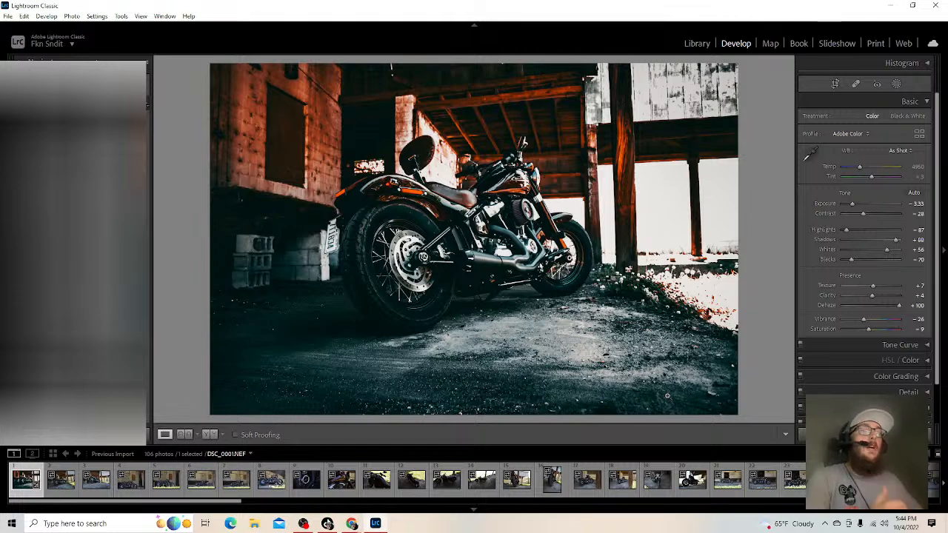
drag(899, 307, 918, 326)
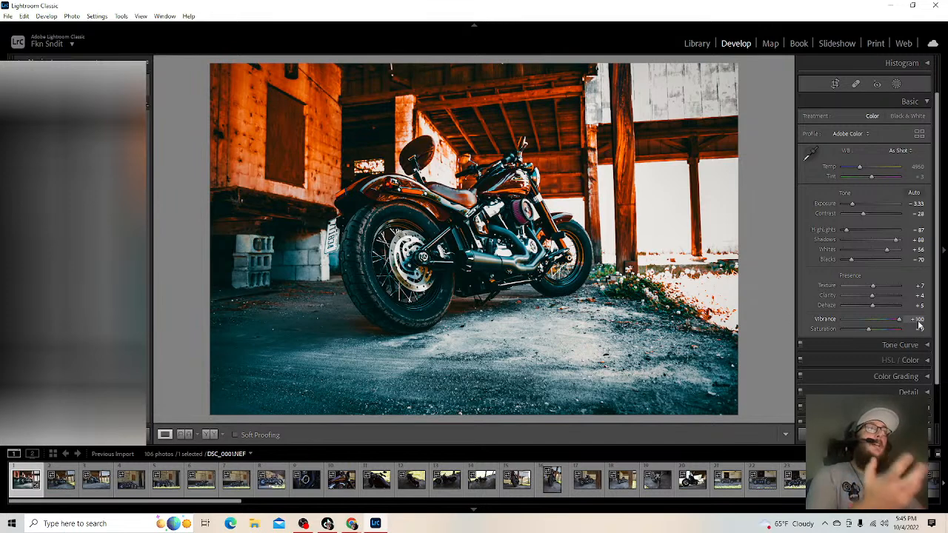
- Test the photo's vibrance at -100, and set the vibrance to -40 and the saturation to -23
drag(901, 324, 842, 322)
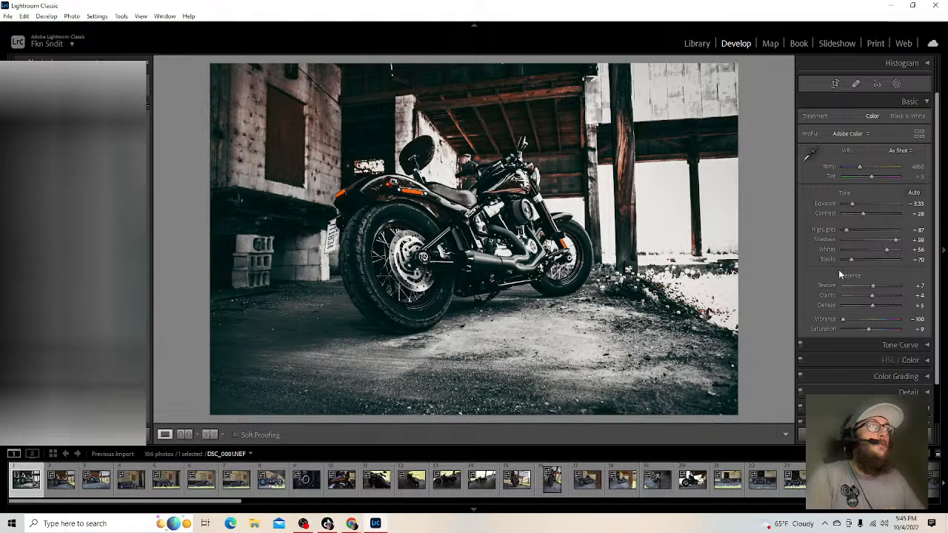
mouse_move(871, 329)
mouse_down()
mouse_move(890, 330)
mouse_move(864, 325)
mouse_move(899, 330)
mouse_move(849, 319)
mouse_move(872, 321)
mouse_up()
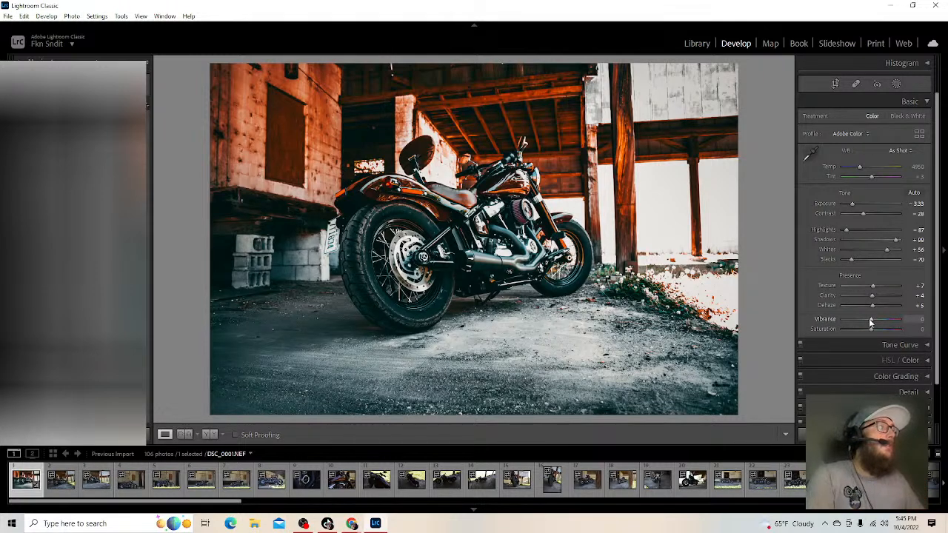
drag(868, 318, 867, 319)
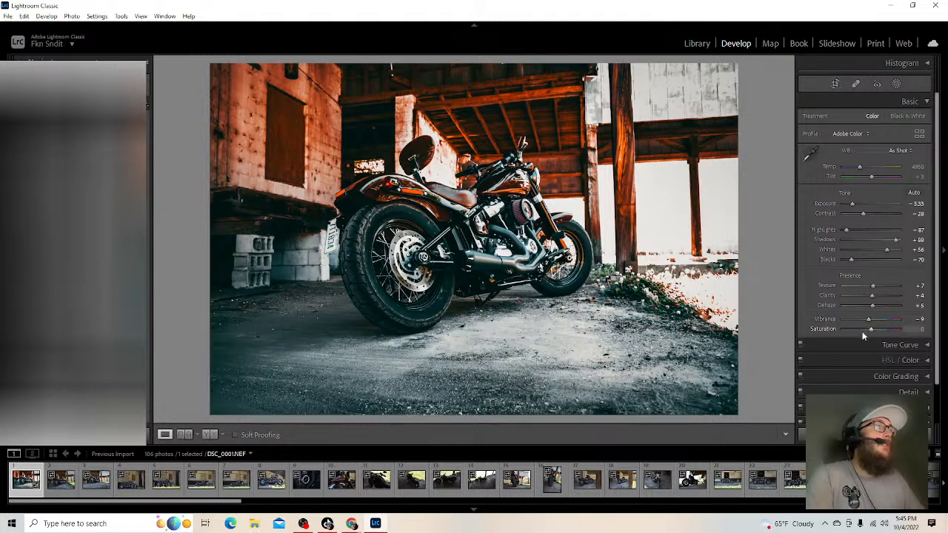
drag(867, 330, 862, 322)
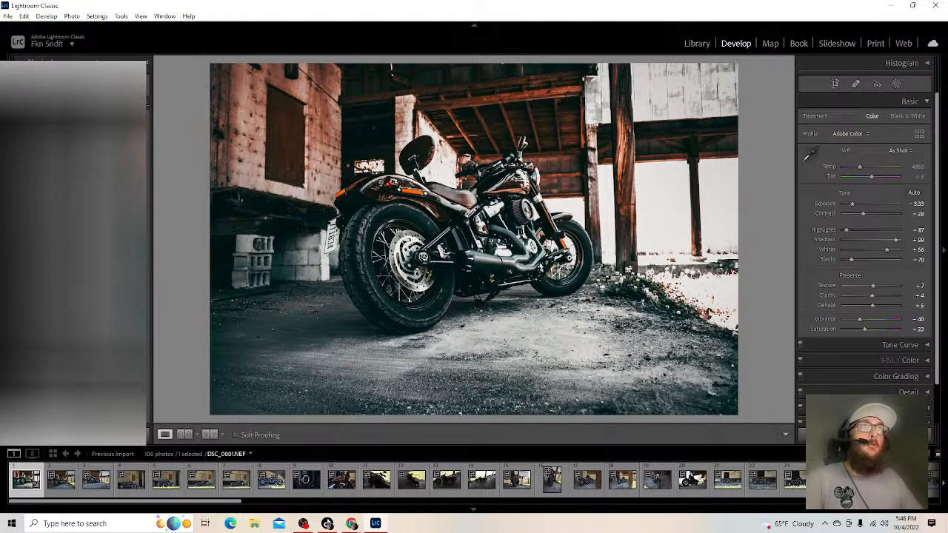
- Set the photo's white balance temperature to 4105 and reset the tint
mouse_move(858, 167)
mouse_down()
mouse_move(897, 171)
mouse_move(832, 167)
mouse_move(854, 173)
mouse_up()
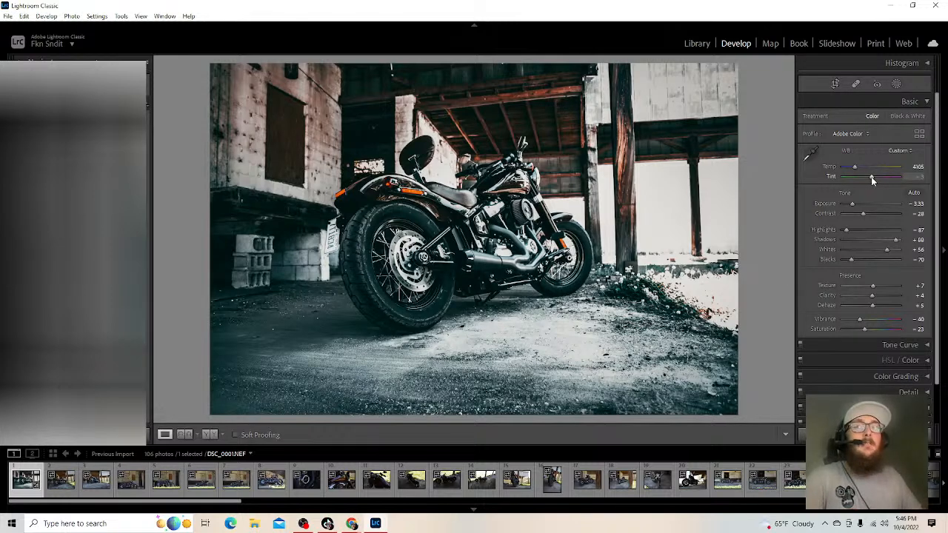
mouse_move(870, 176)
mouse_down()
mouse_move(840, 180)
mouse_move(913, 180)
mouse_move(870, 180)
mouse_up()
double_click(832, 176)
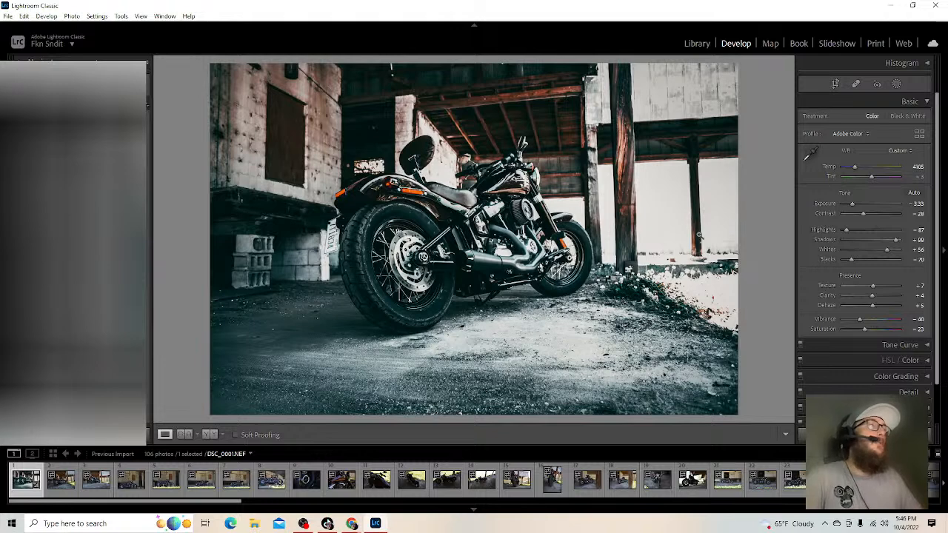
scroll(797, 262, down, 1)
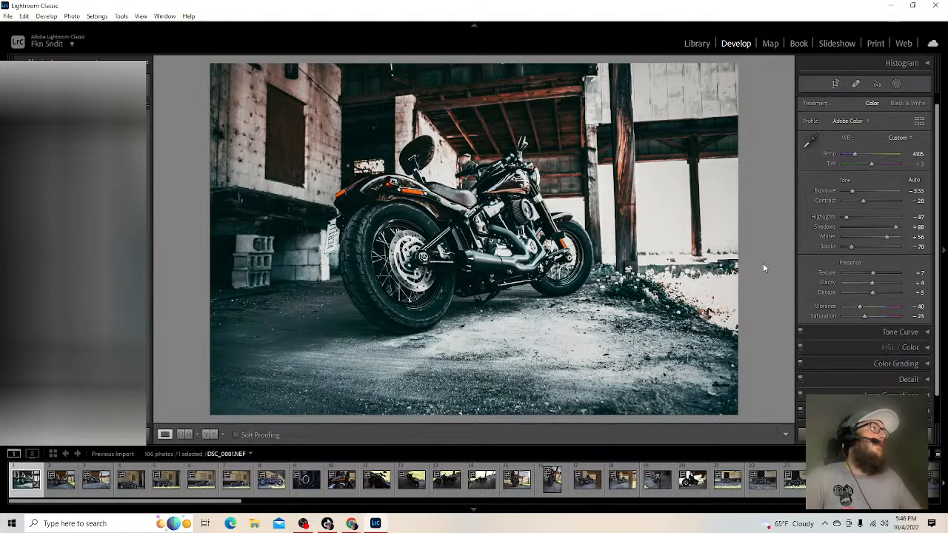
drag(935, 138, 935, 124)
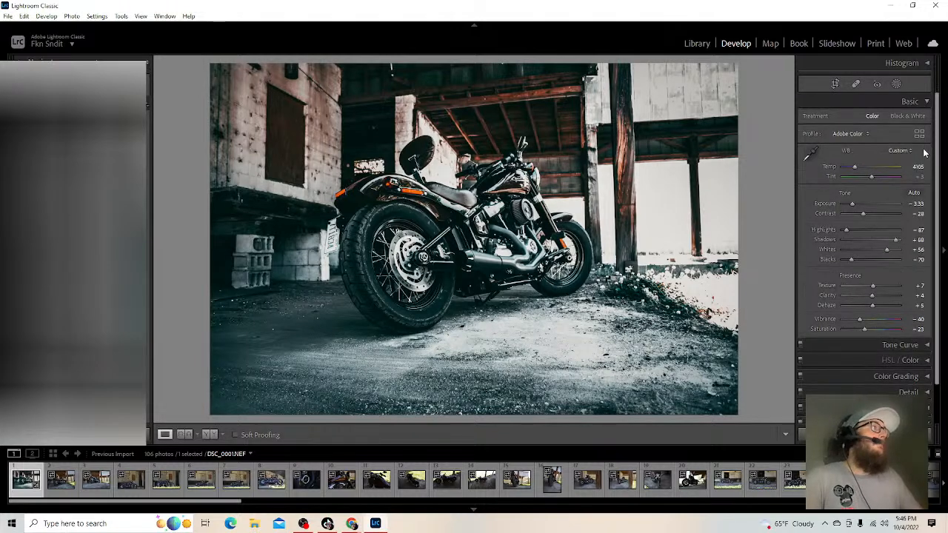
- Reshape the photo's point curve with the shadow point at input 40, output 30, the black point's output at 26, and the highlight point at 214/224
click(923, 104)
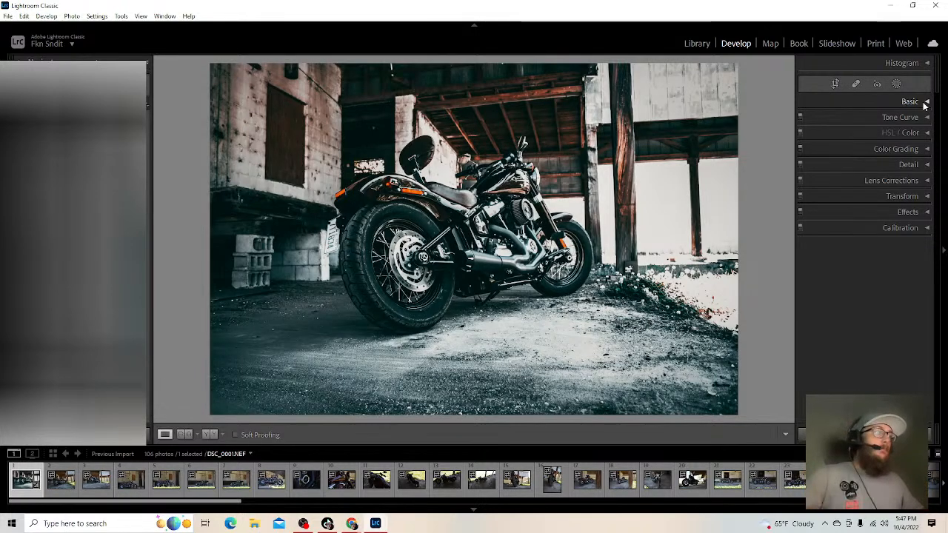
click(910, 120)
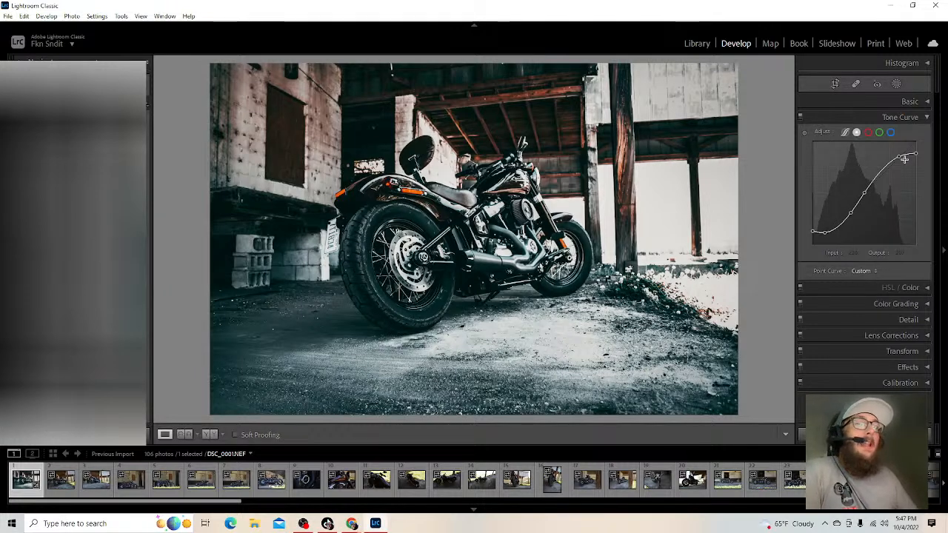
drag(904, 158, 904, 155)
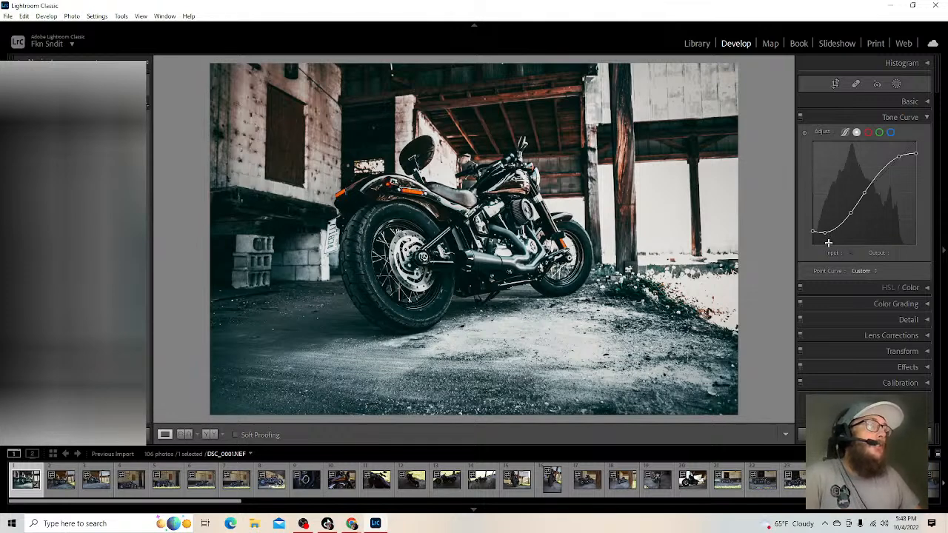
mouse_move(823, 233)
mouse_down()
mouse_move(823, 247)
mouse_move(830, 236)
mouse_up()
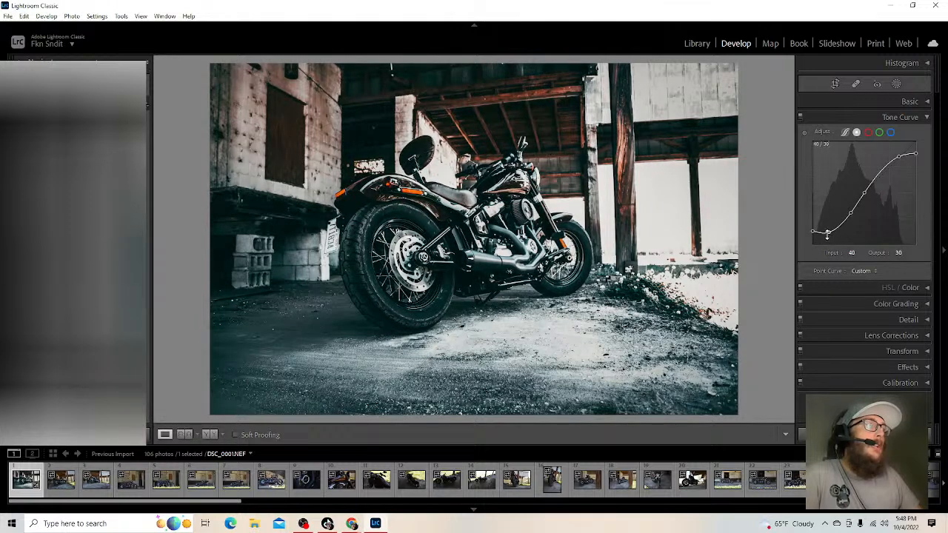
drag(813, 235, 790, 238)
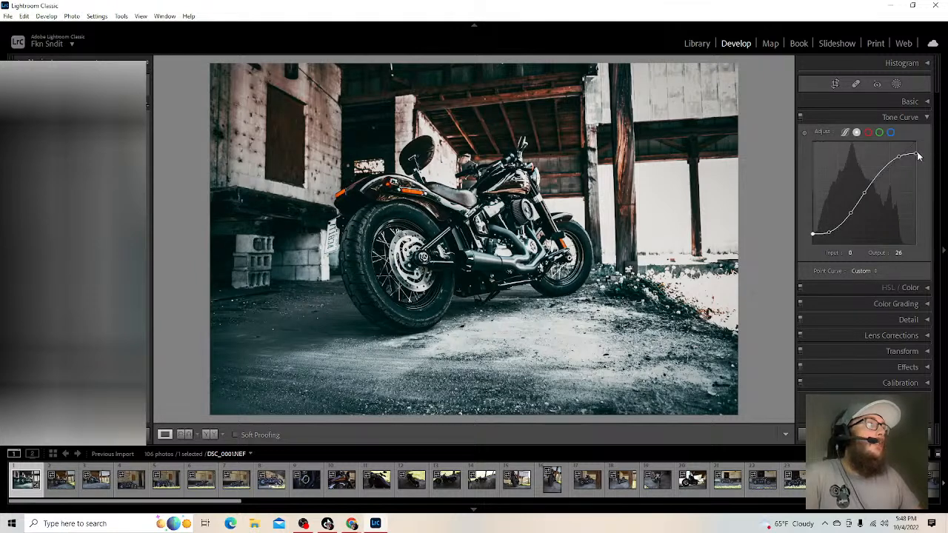
mouse_move(914, 152)
mouse_down()
mouse_move(921, 135)
mouse_move(916, 224)
mouse_move(917, 143)
mouse_move(925, 152)
mouse_move(901, 145)
mouse_move(901, 165)
mouse_move(899, 152)
mouse_up()
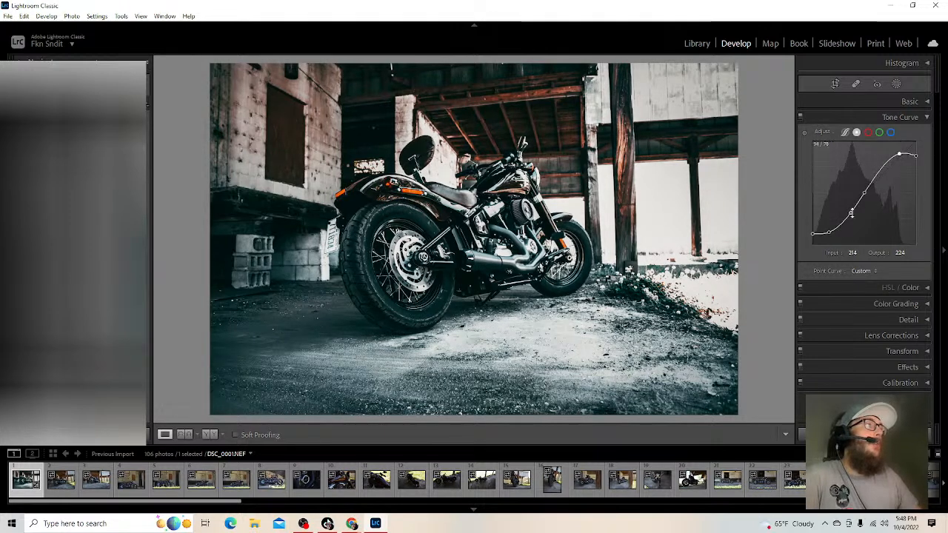
- Review the red, green and blue channel tone curves
click(868, 132)
click(879, 133)
click(889, 133)
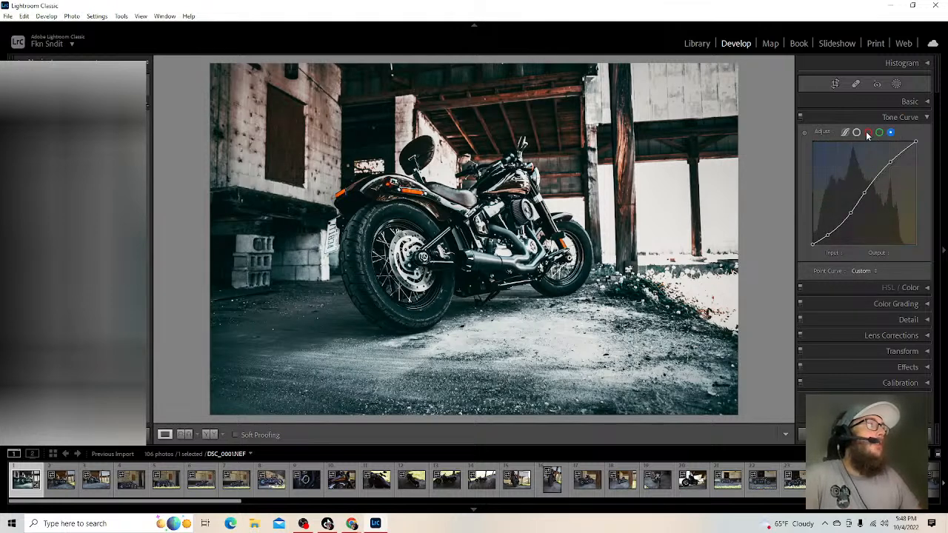
click(907, 118)
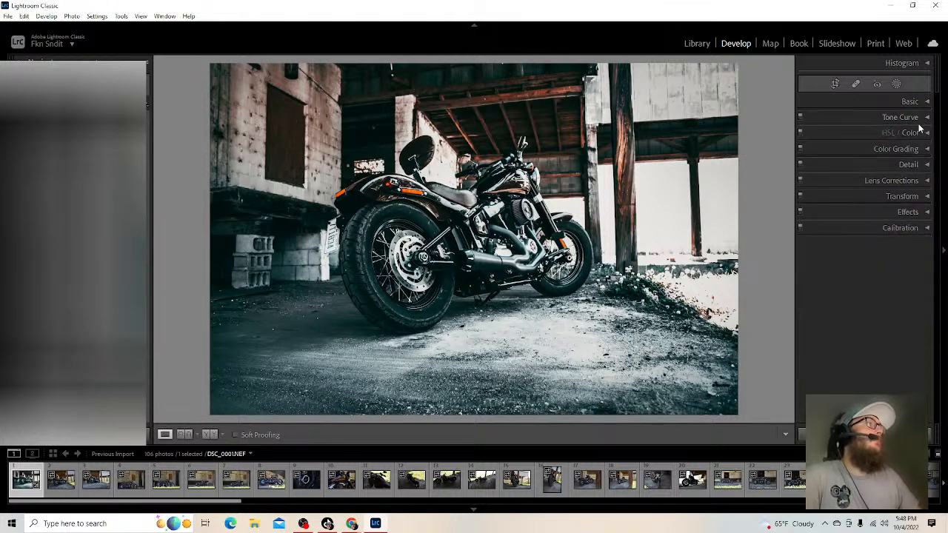
- Test the orange hue at -100 and +100, and set orange to hue +8, saturation +25 and luminance +23
click(919, 134)
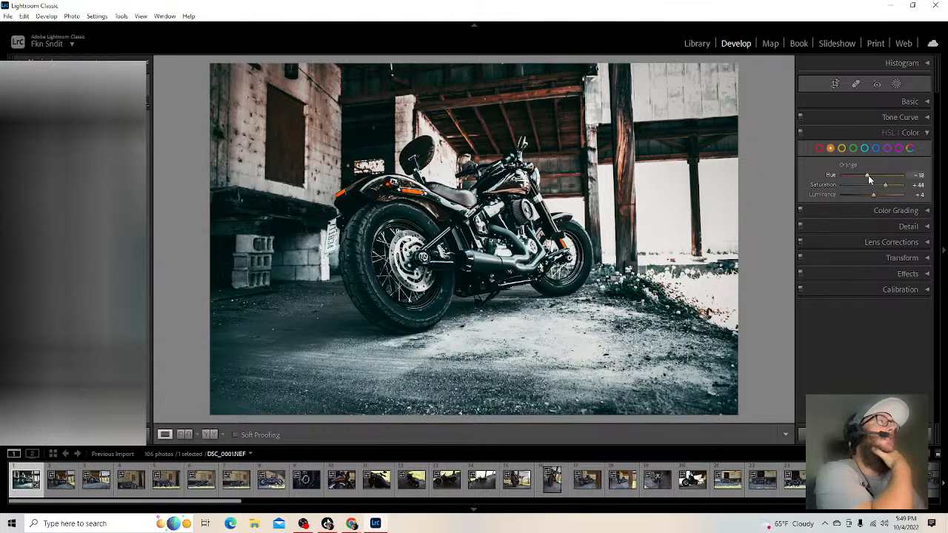
drag(867, 178, 823, 177)
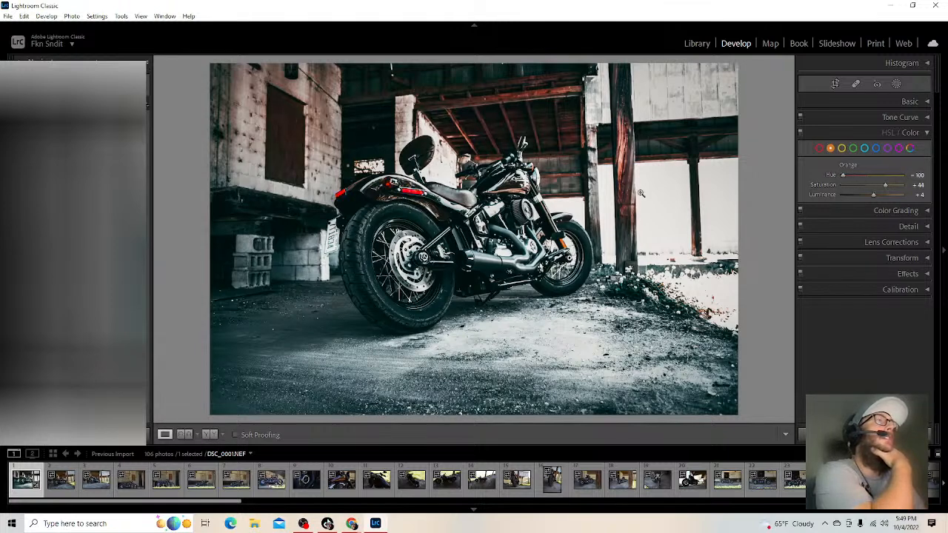
drag(843, 178, 913, 185)
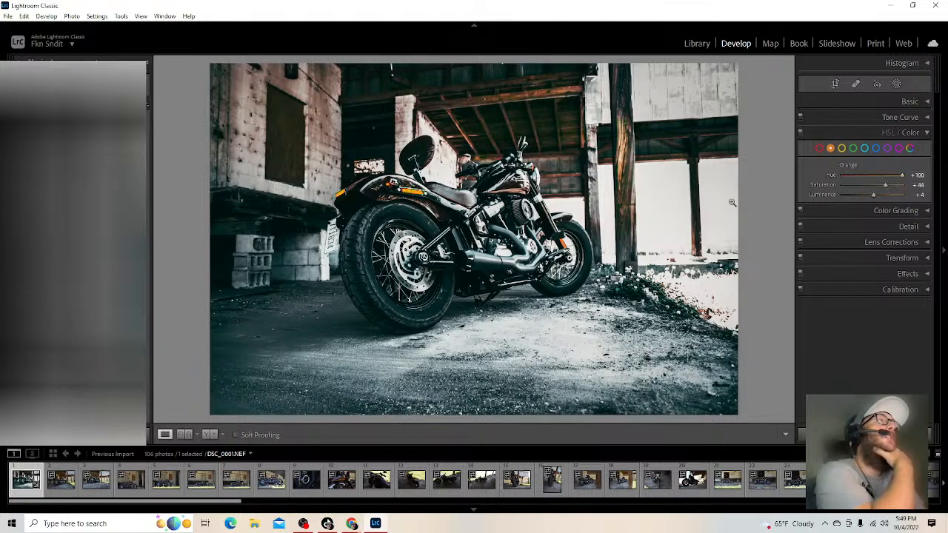
drag(904, 177, 901, 178)
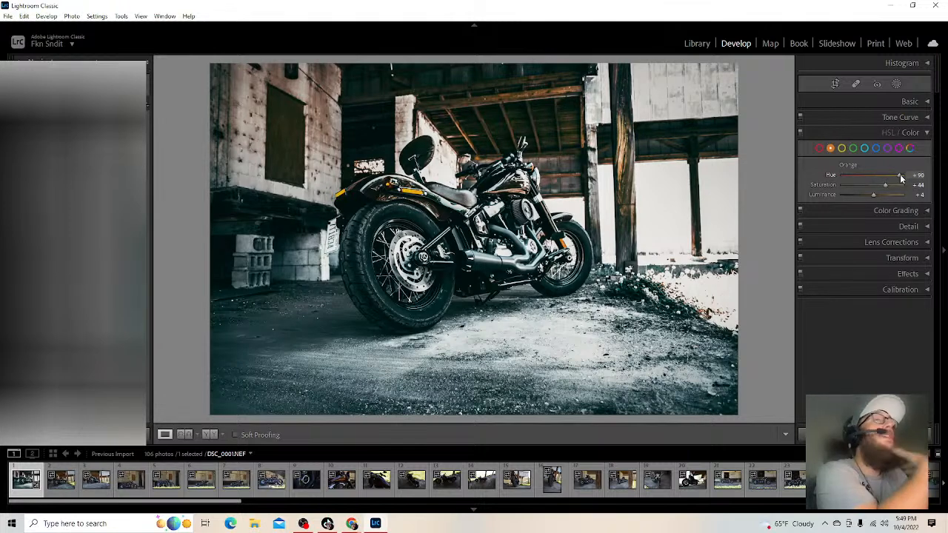
drag(903, 177, 879, 195)
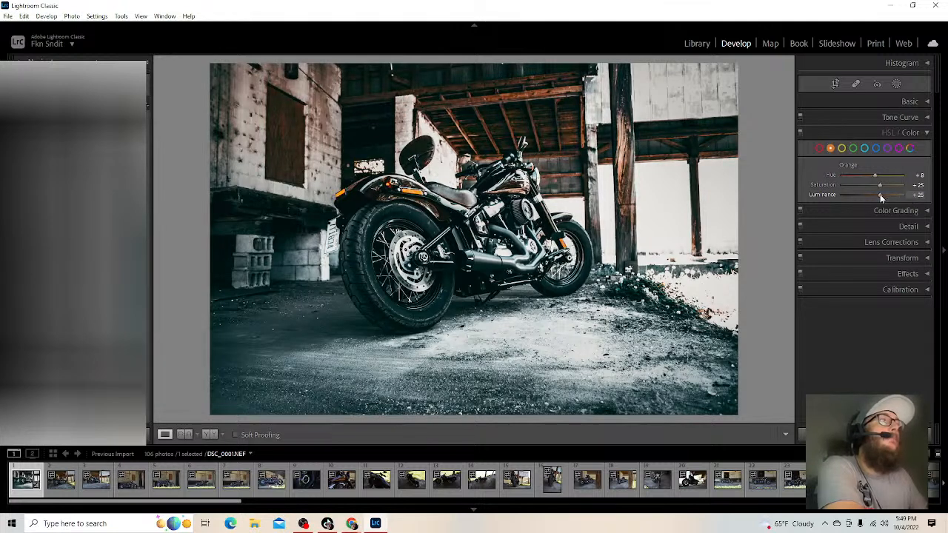
- Set the photo's red color range to hue -18, saturation +32 and luminance -5
click(819, 148)
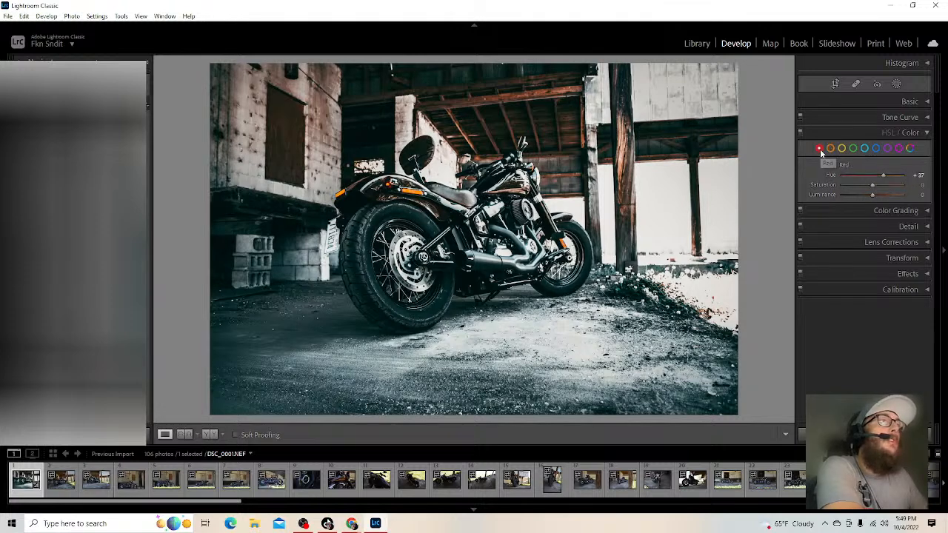
drag(872, 175, 940, 178)
drag(875, 186, 812, 188)
drag(872, 195, 933, 201)
drag(844, 186, 857, 191)
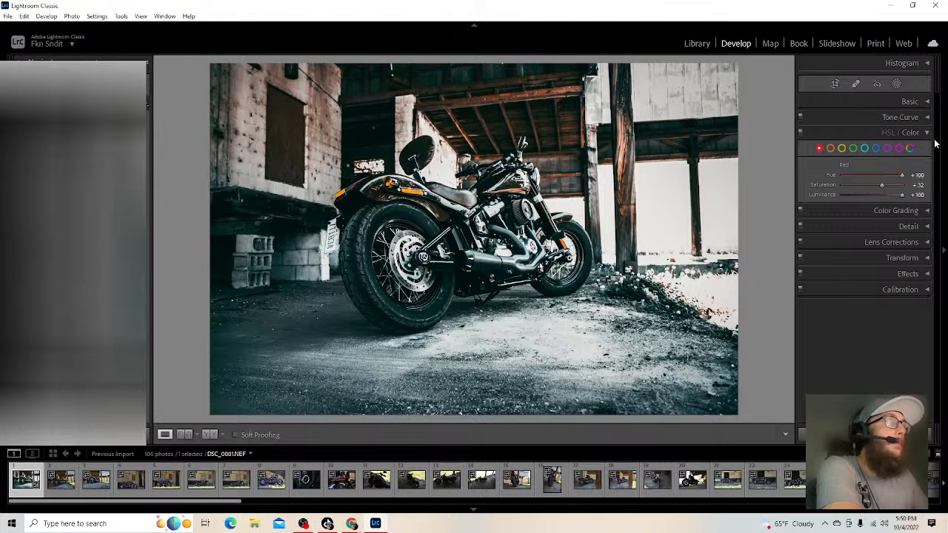
drag(902, 176, 867, 175)
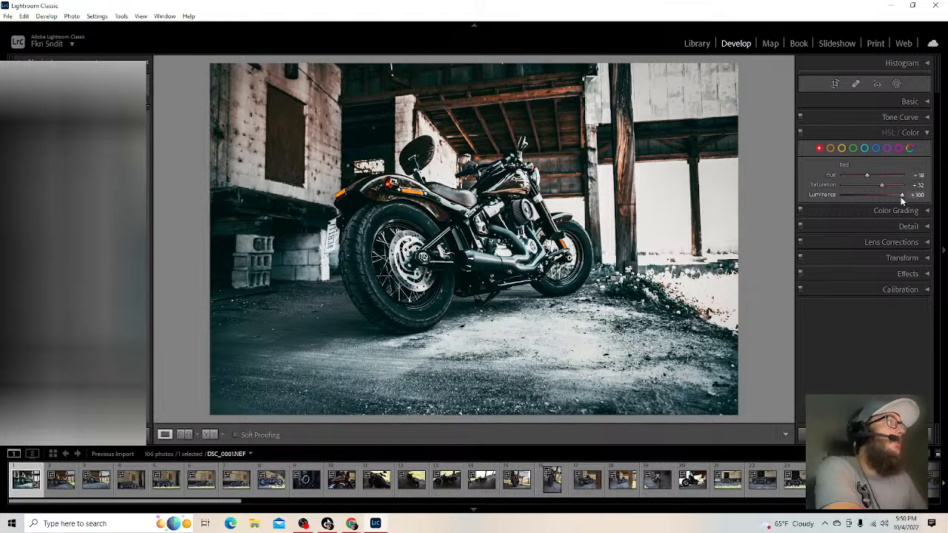
drag(902, 195, 869, 199)
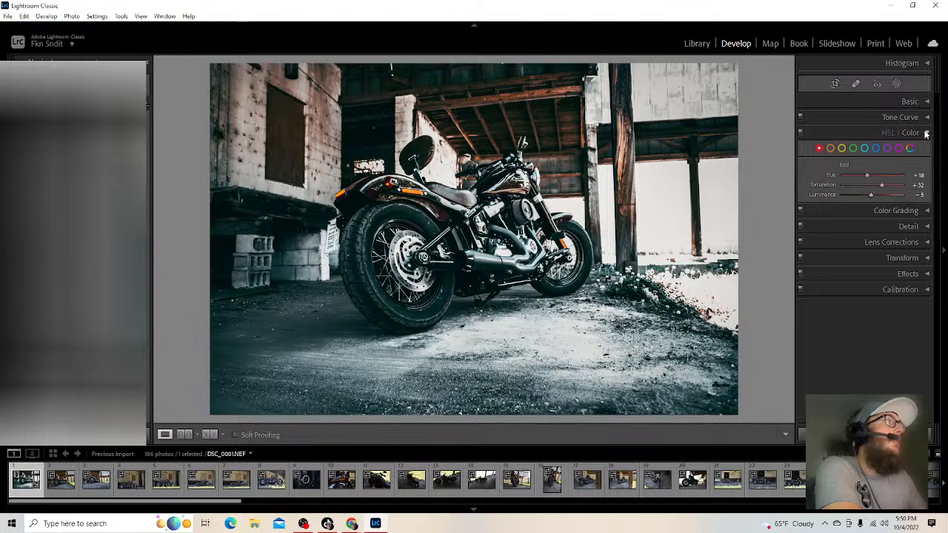
- Review the hue, saturation and luminance values of all color ranges, and the individual aqua and blue settings
click(885, 133)
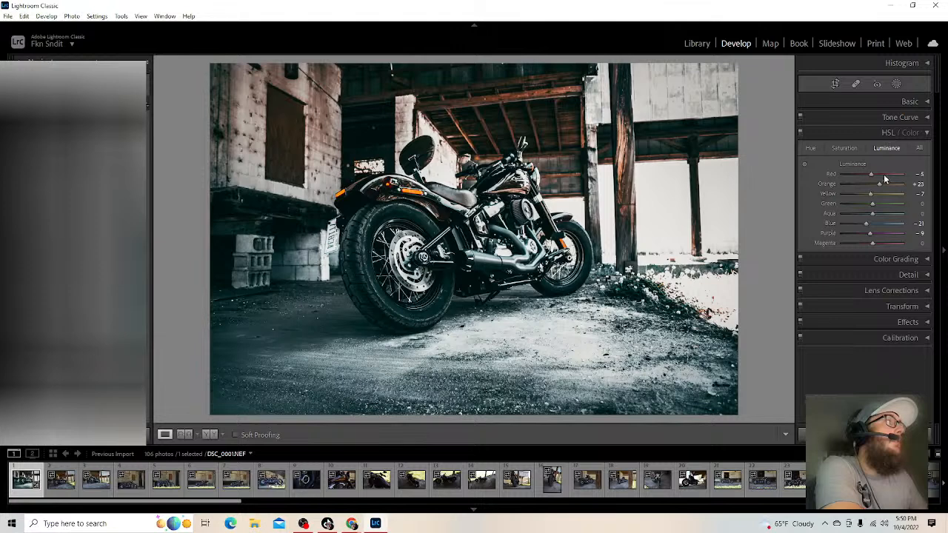
click(810, 150)
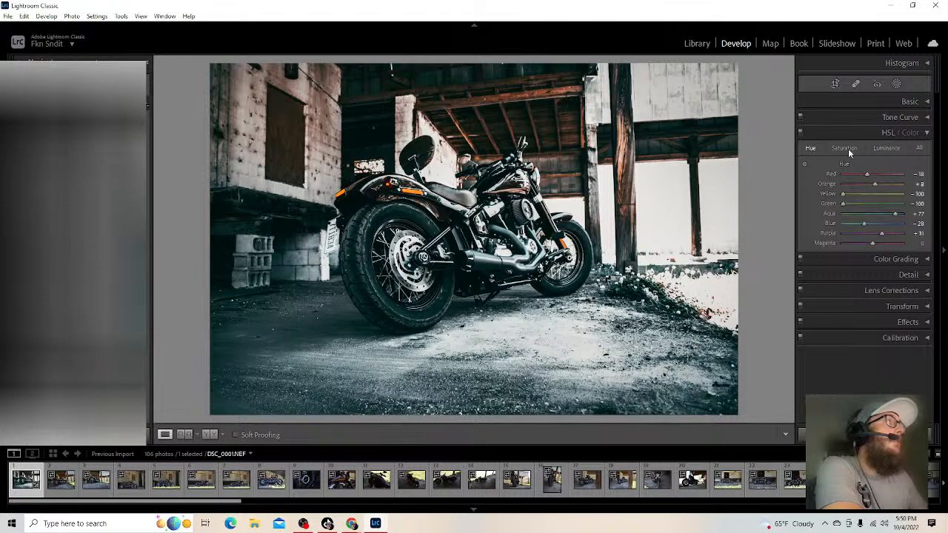
click(852, 147)
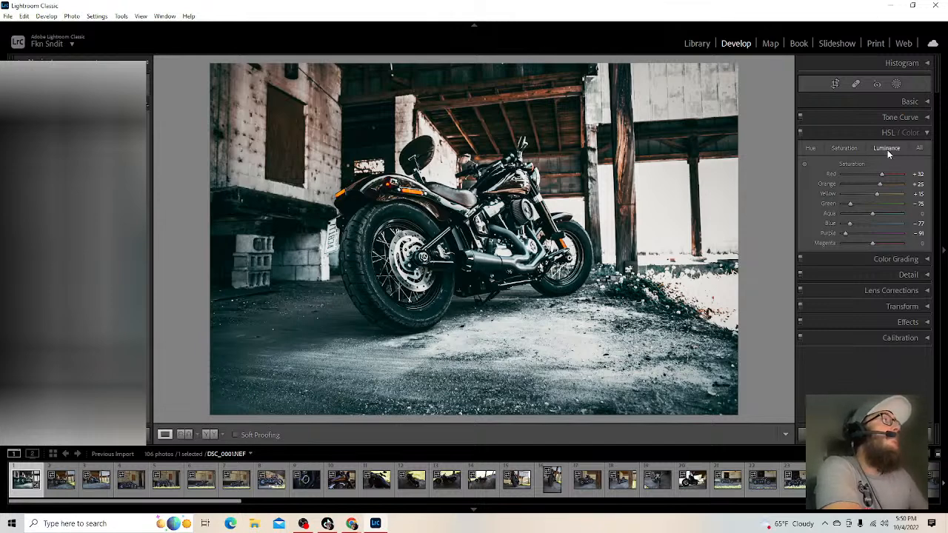
click(892, 133)
click(910, 133)
click(864, 148)
click(876, 148)
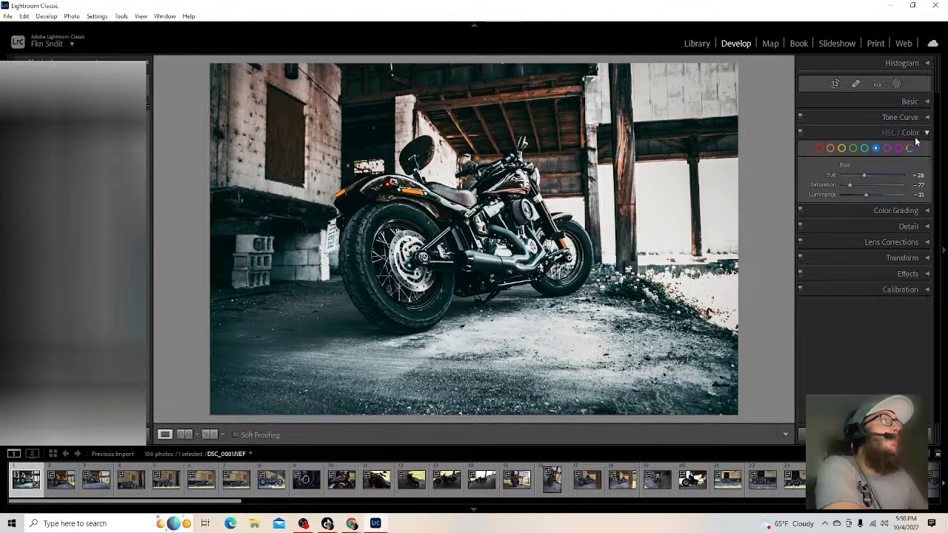
click(908, 137)
- Color grade the photo's midtones toward a warm yellow with hue 52 and saturation 37
click(914, 151)
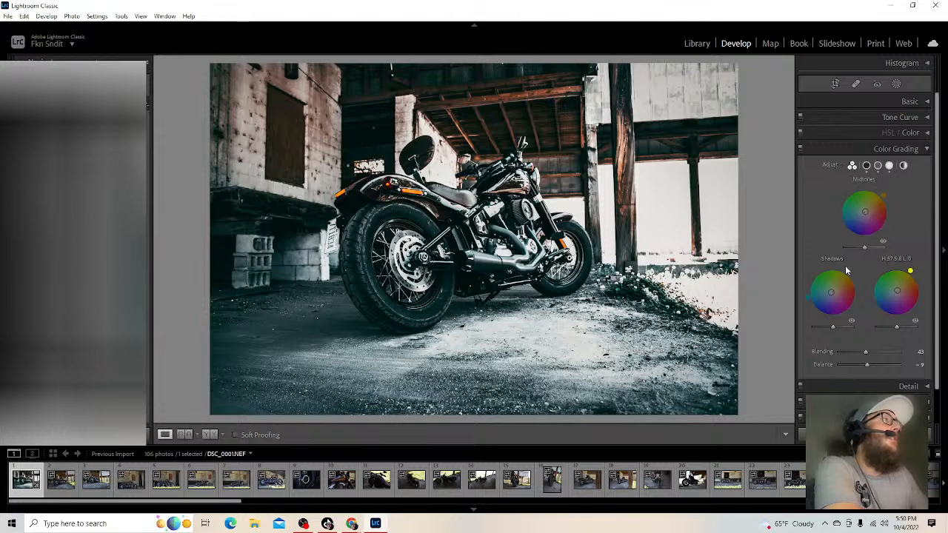
drag(868, 217, 881, 197)
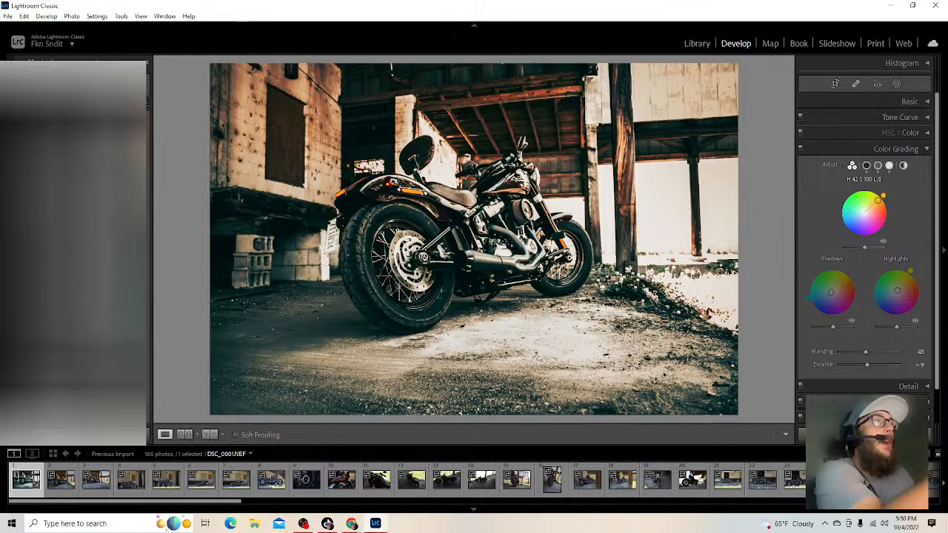
mouse_move(882, 196)
mouse_down()
mouse_move(872, 207)
mouse_move(885, 225)
mouse_move(866, 234)
mouse_move(847, 223)
mouse_move(883, 197)
mouse_move(866, 210)
mouse_up()
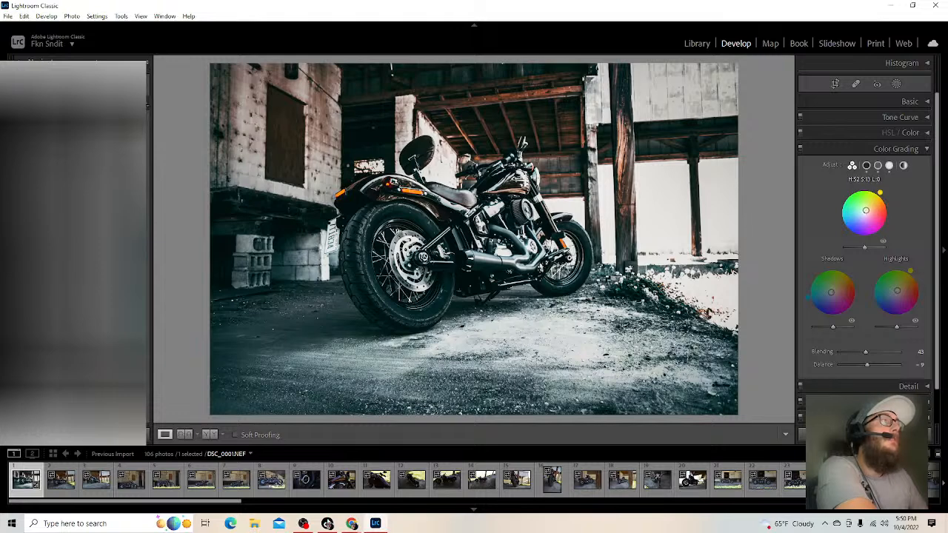
drag(868, 207, 869, 205)
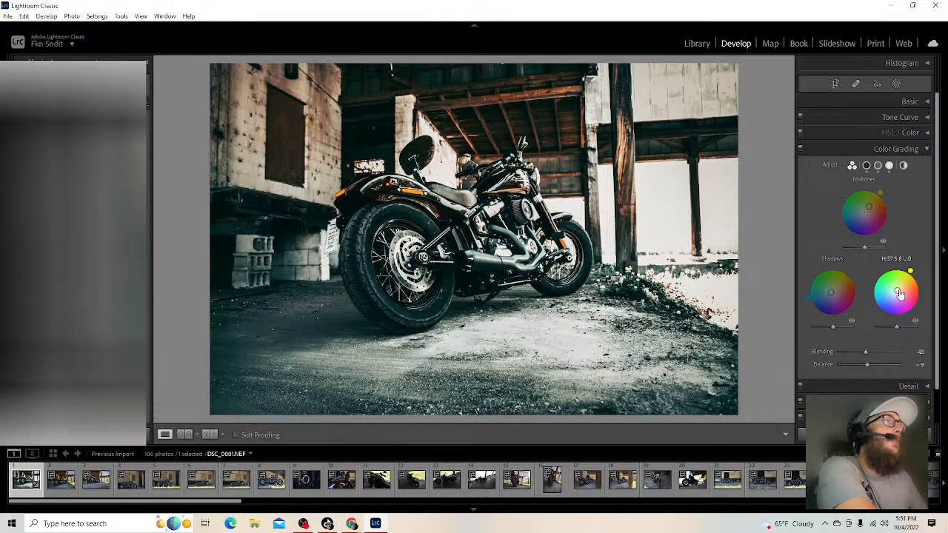
- Shift the highlights' color grade toward warm orange-yellow, and tint the shadows with hue 49 and saturation 22
drag(896, 291, 897, 291)
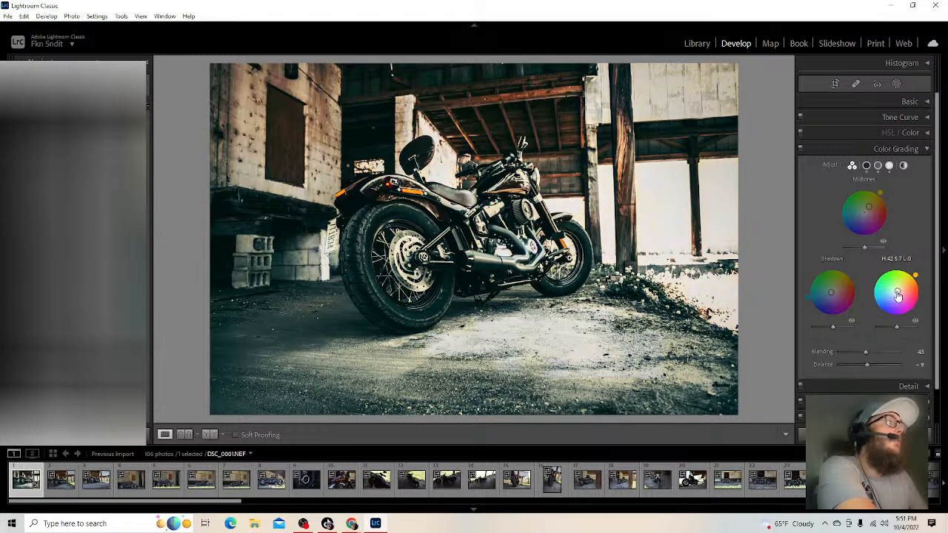
drag(896, 292, 901, 287)
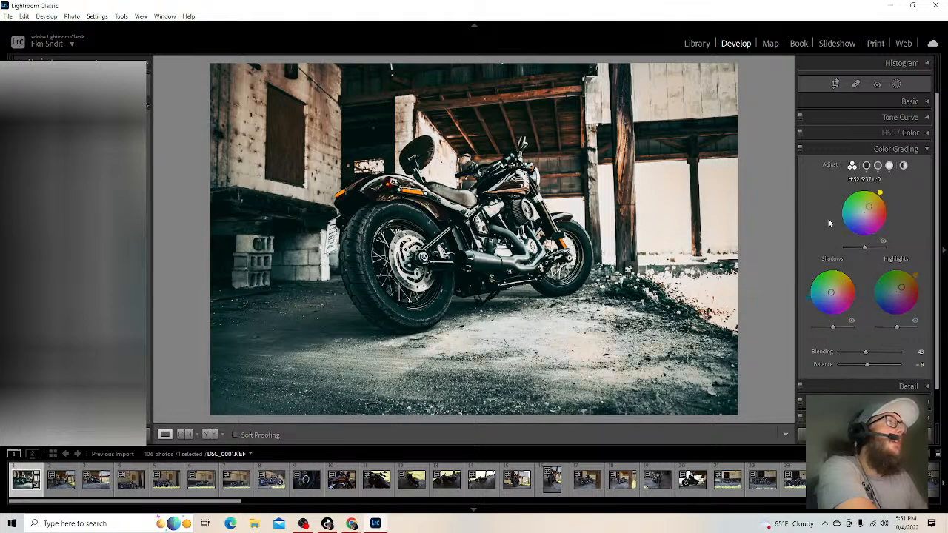
mouse_move(831, 292)
mouse_down()
mouse_move(815, 296)
mouse_move(847, 280)
mouse_move(834, 290)
mouse_up()
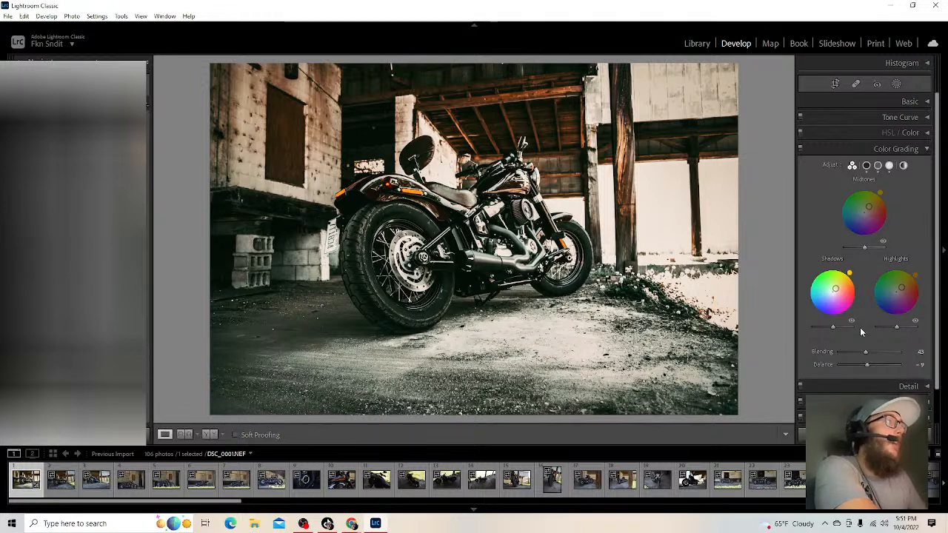
mouse_move(832, 328)
mouse_down()
mouse_move(849, 328)
mouse_move(816, 326)
mouse_move(871, 327)
mouse_move(832, 331)
mouse_up()
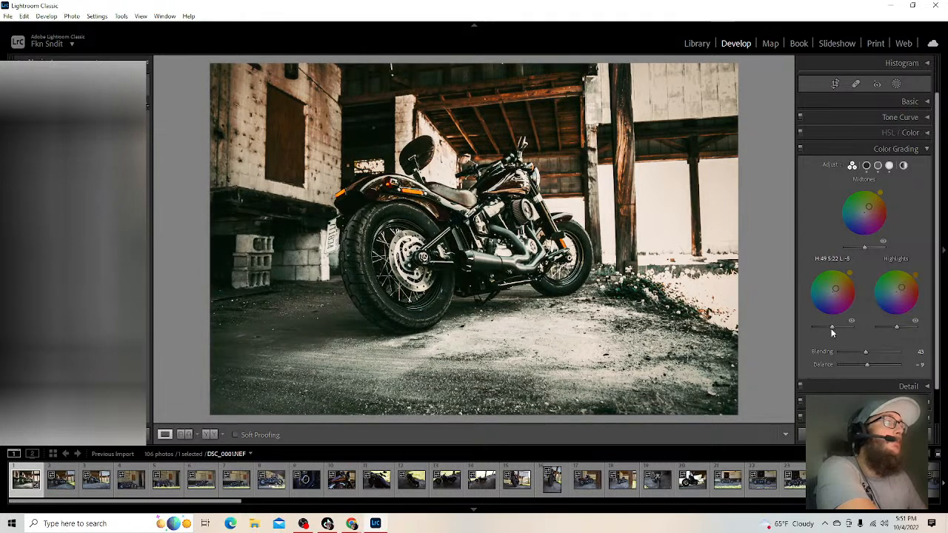
mouse_move(864, 247)
mouse_down()
mouse_move(889, 248)
mouse_move(828, 254)
mouse_move(874, 247)
mouse_move(864, 247)
mouse_up()
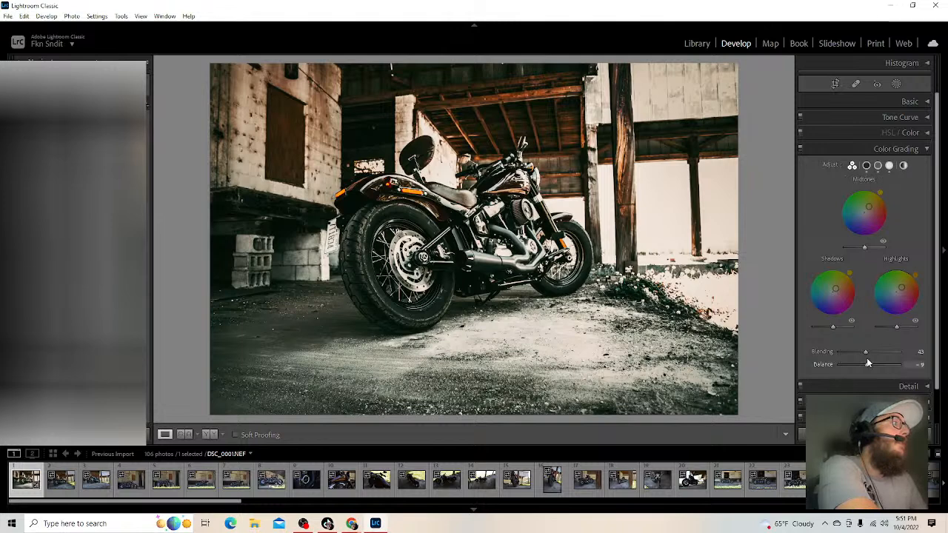
- Test the color grading balance at -100, reset it to 0, and set the blending to 63
drag(901, 368, 805, 370)
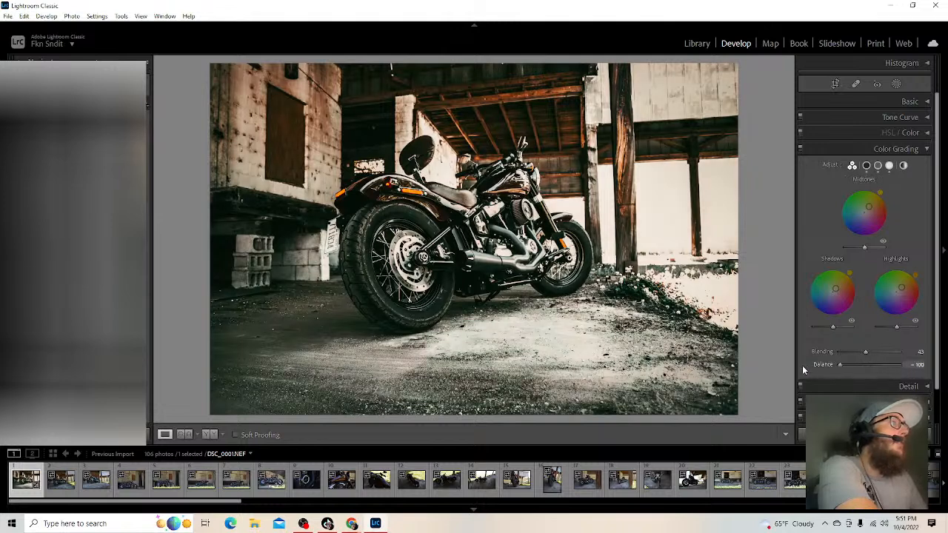
drag(936, 368, 877, 352)
double_click(829, 364)
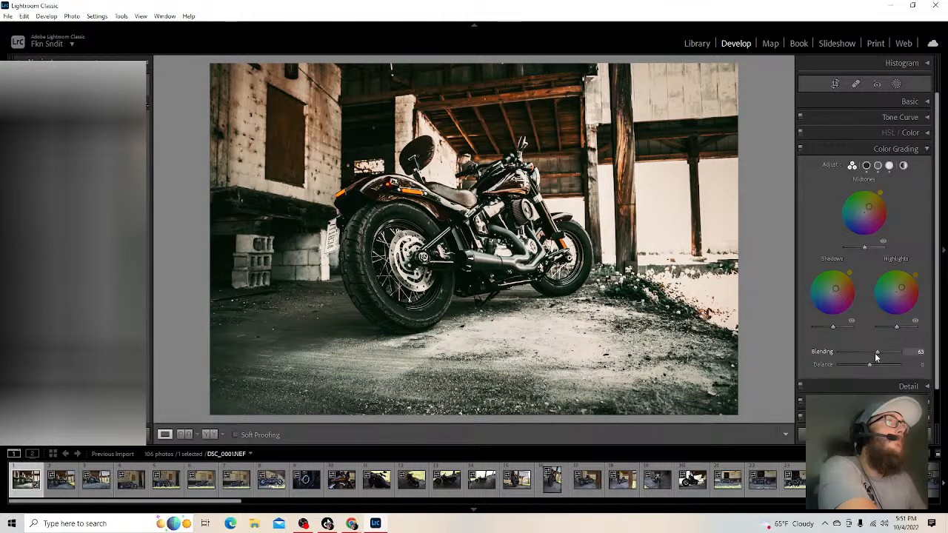
click(924, 149)
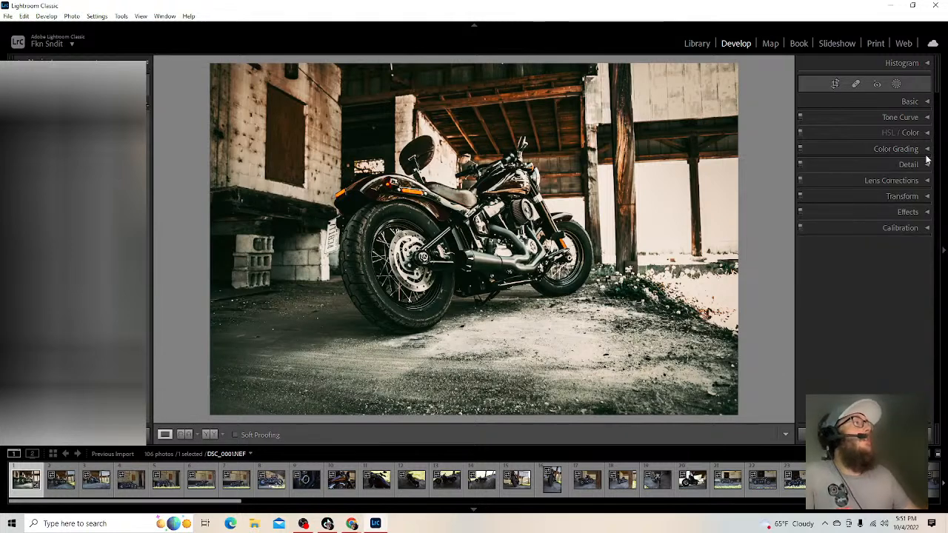
- Review the photo's sharpening and noise reduction settings and its transform options
click(922, 165)
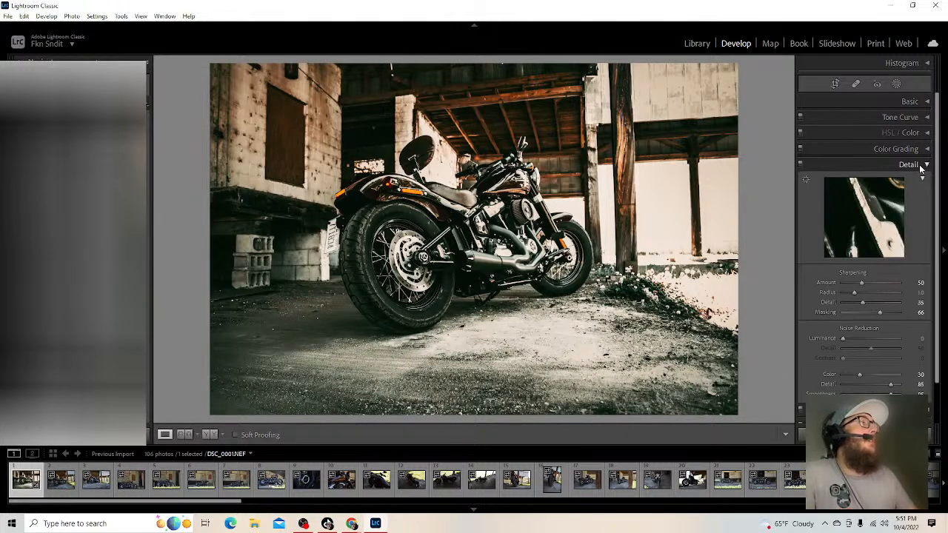
click(922, 166)
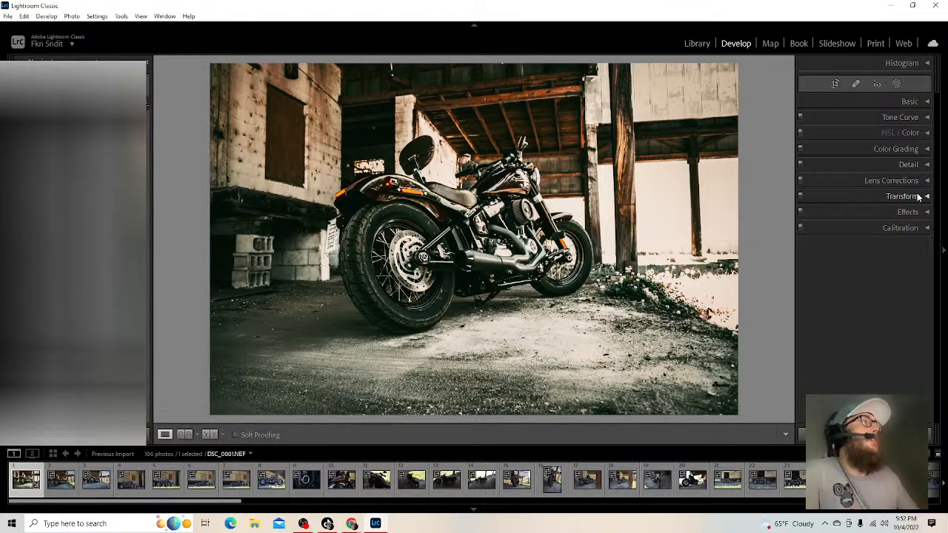
click(916, 197)
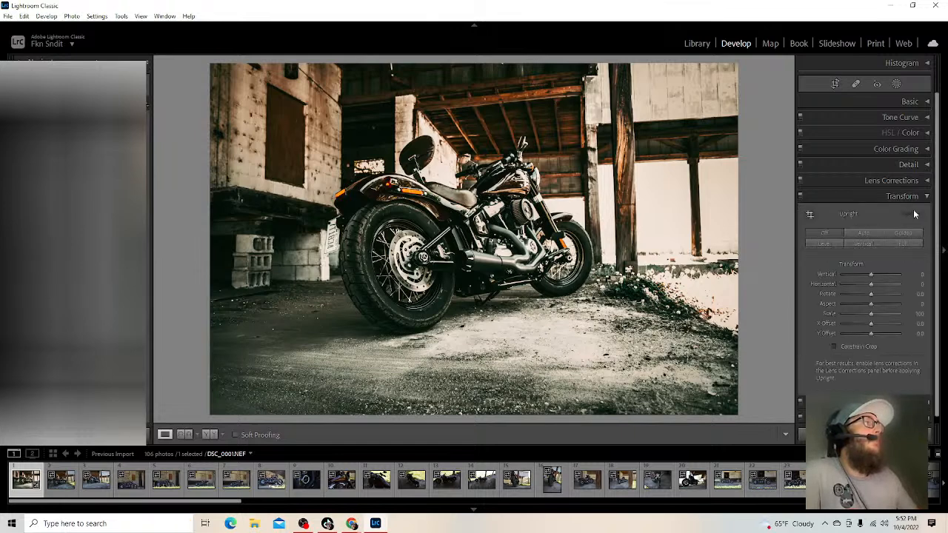
click(924, 197)
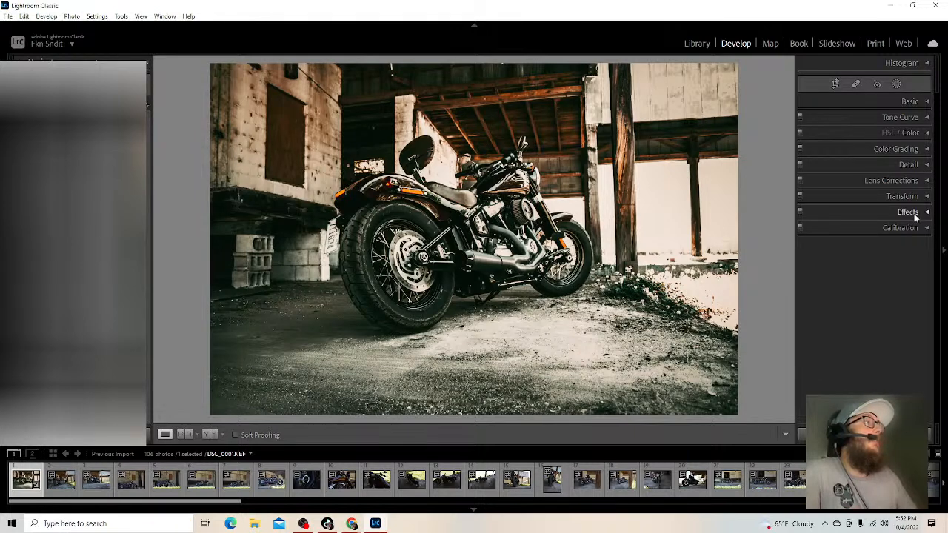
click(917, 200)
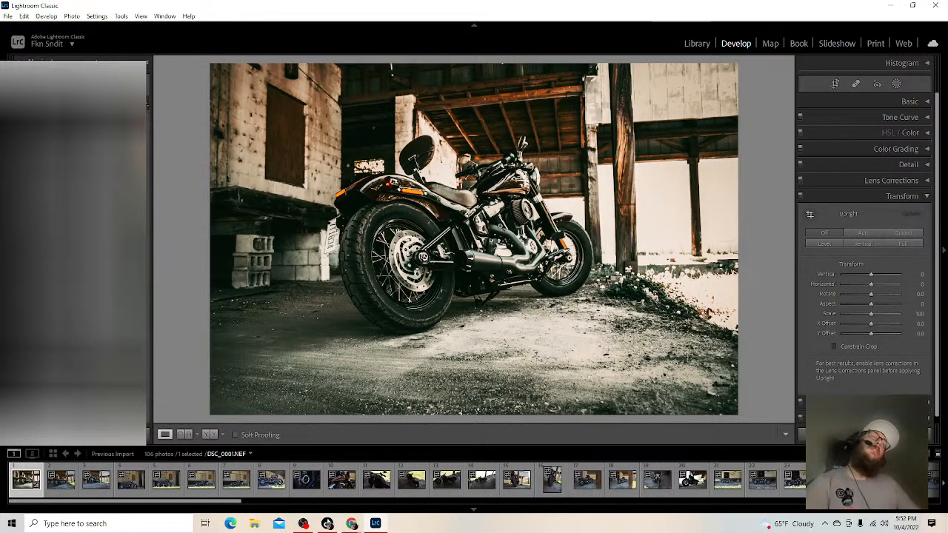
click(924, 199)
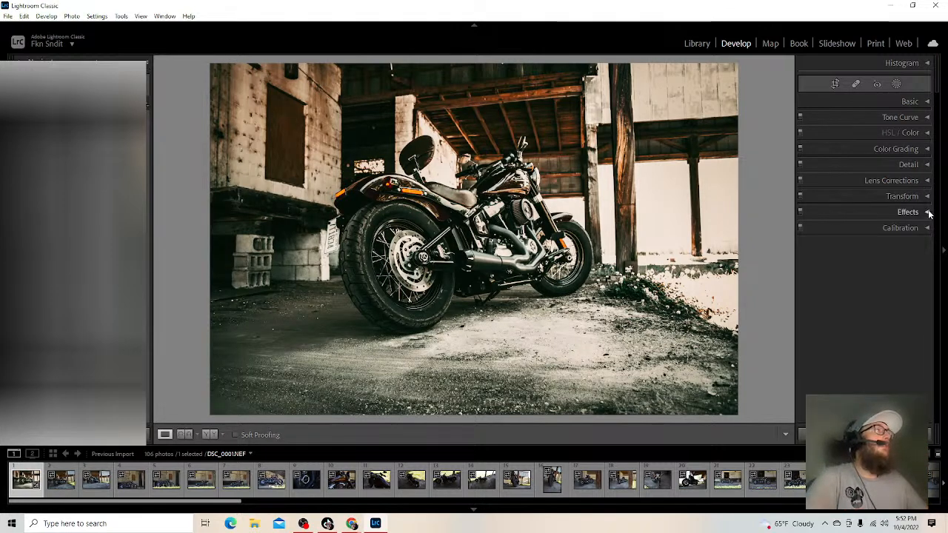
- Set the post-crop vignette to amount -33, midpoint 45, roundness -16 and feather 50, testing the feather at 0
click(926, 212)
mouse_move(865, 250)
mouse_down()
mouse_move(839, 248)
mouse_move(889, 259)
mouse_move(821, 263)
mouse_move(866, 262)
mouse_up()
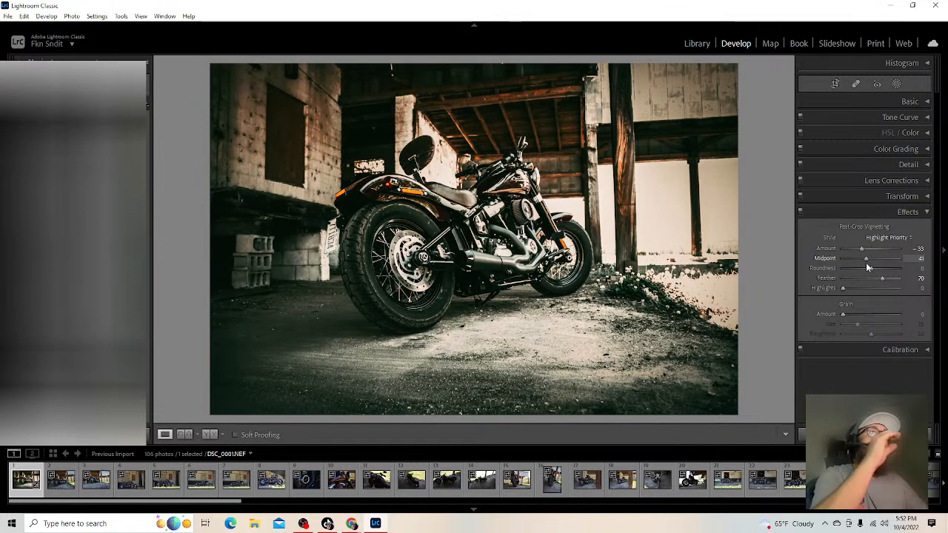
drag(866, 263, 792, 289)
drag(882, 279, 820, 279)
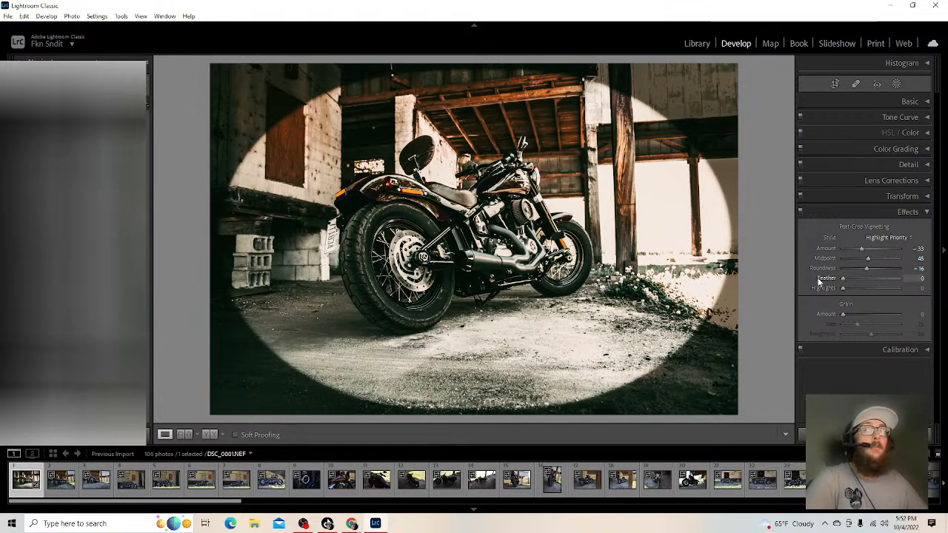
drag(847, 285, 870, 288)
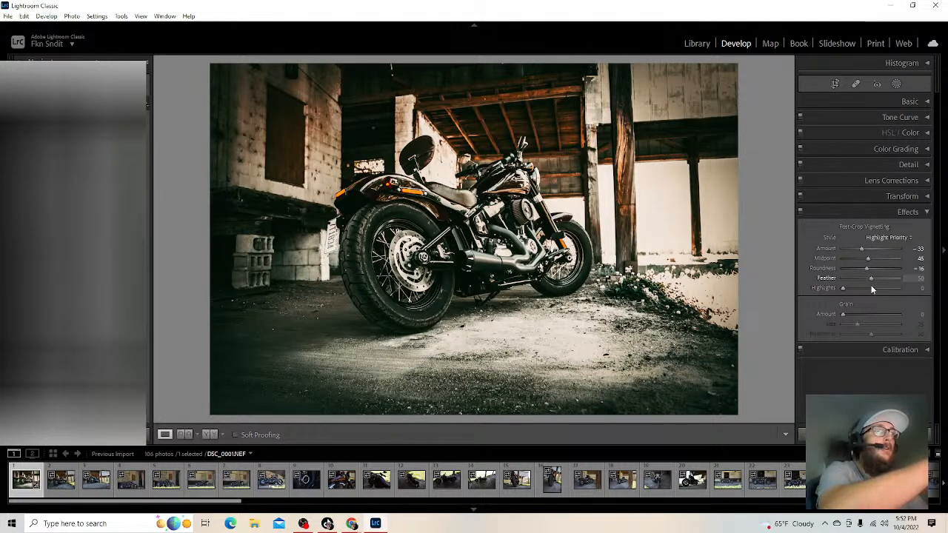
click(923, 215)
- Calibrate the primaries: red hue -16, saturation -11; green hue -23, saturation +21; blue hue -25, saturation -19
click(923, 230)
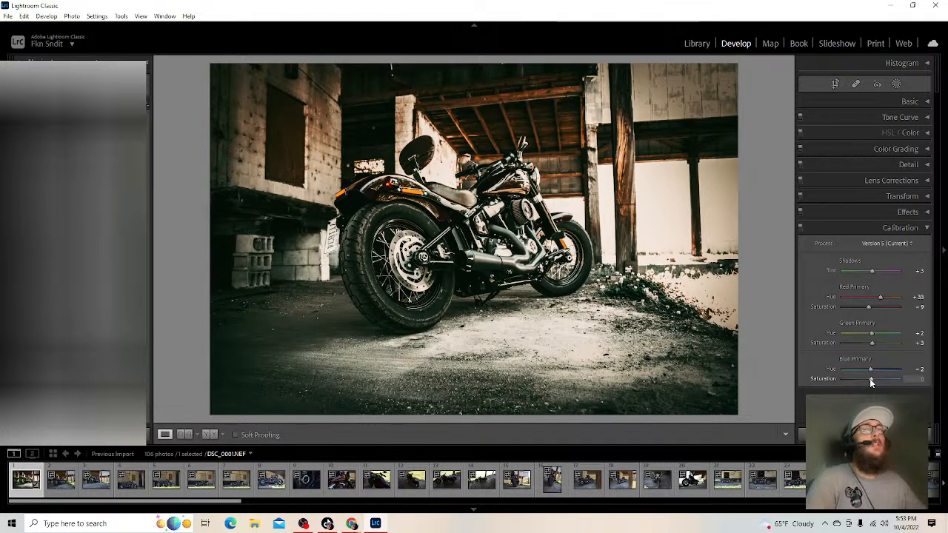
mouse_move(871, 379)
mouse_down()
mouse_move(900, 380)
mouse_move(791, 388)
mouse_move(873, 389)
mouse_move(866, 380)
mouse_up()
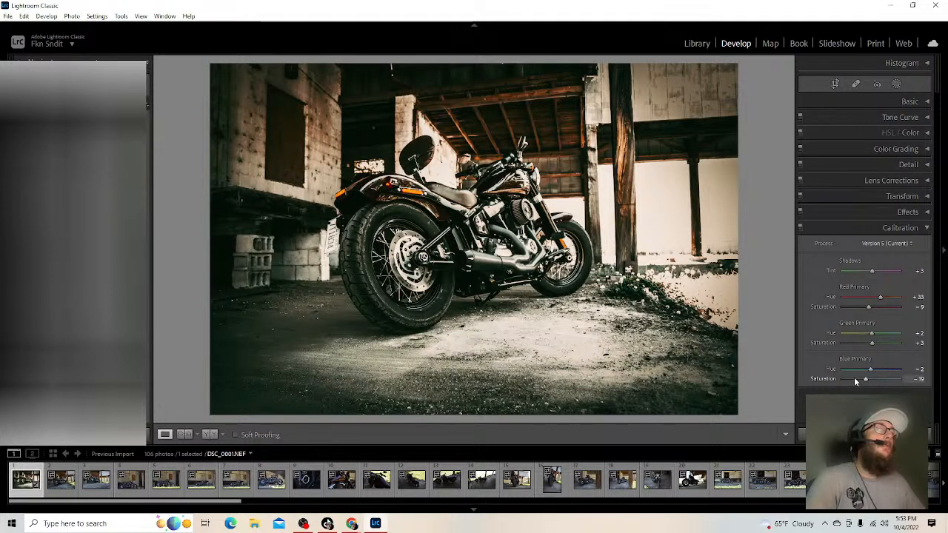
mouse_move(870, 369)
mouse_down()
mouse_move(913, 377)
mouse_move(817, 370)
mouse_move(865, 371)
mouse_up()
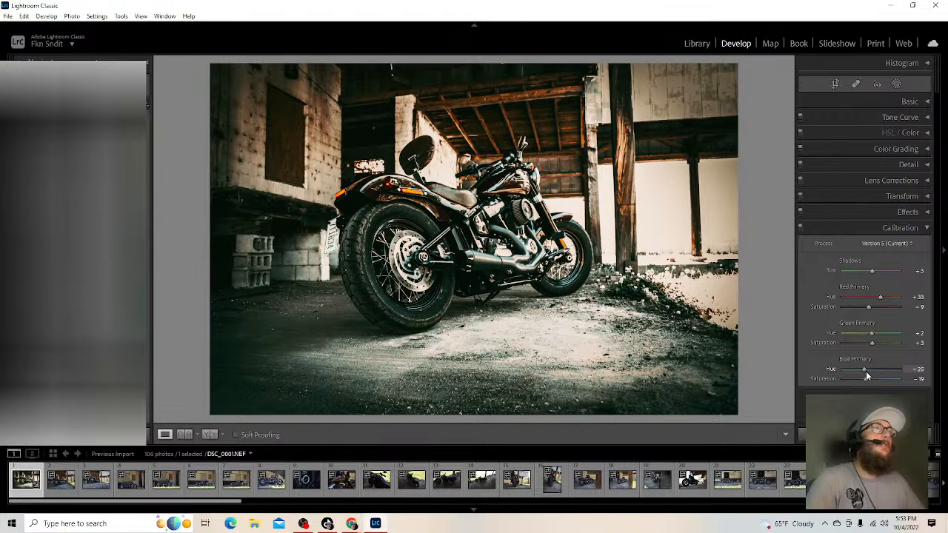
drag(872, 343, 868, 314)
drag(881, 297, 865, 297)
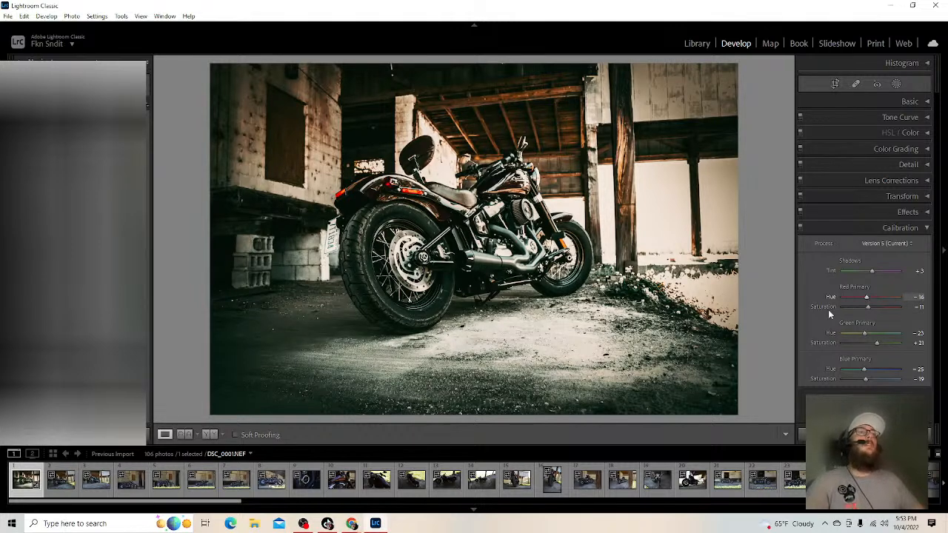
click(924, 228)
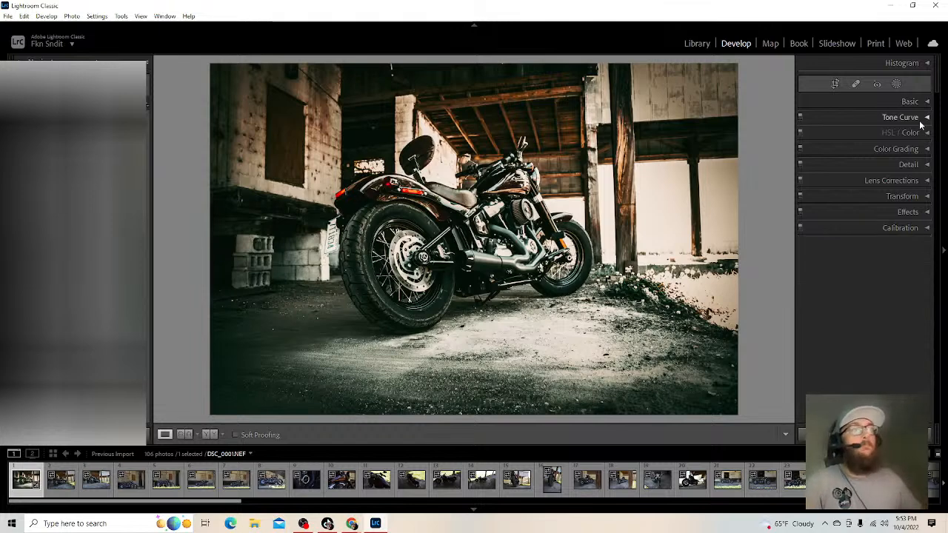
- Create a subject mask of the motorcycle and subtract the wall behind the backrest with a brush of size 2.6
click(895, 85)
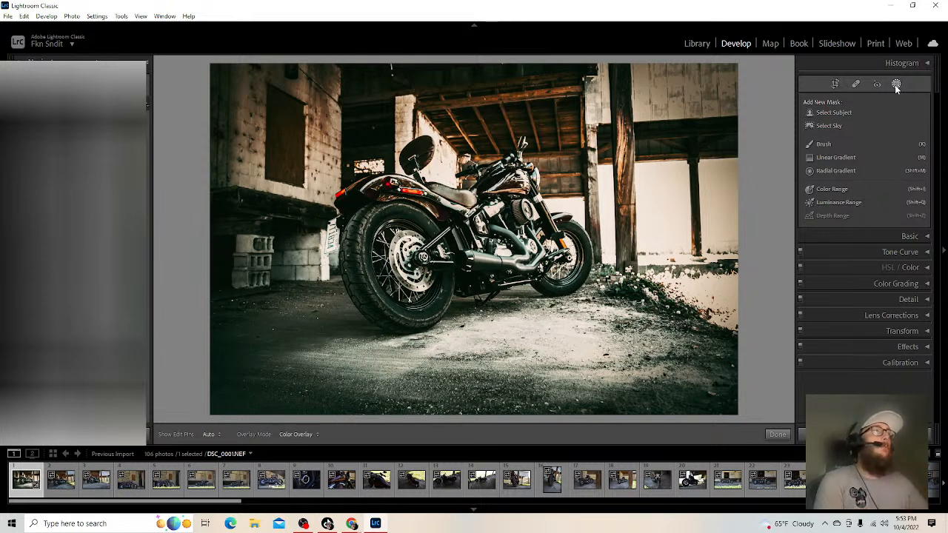
click(838, 112)
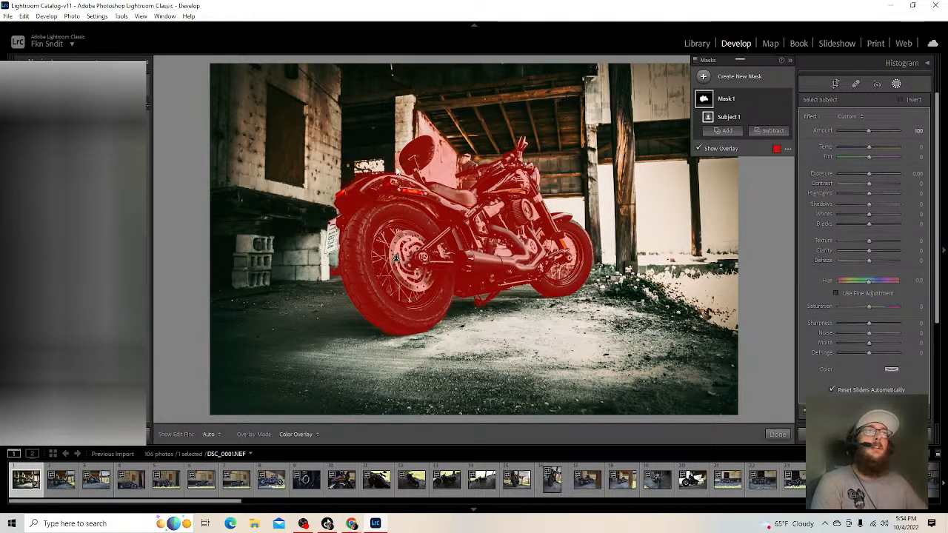
click(766, 132)
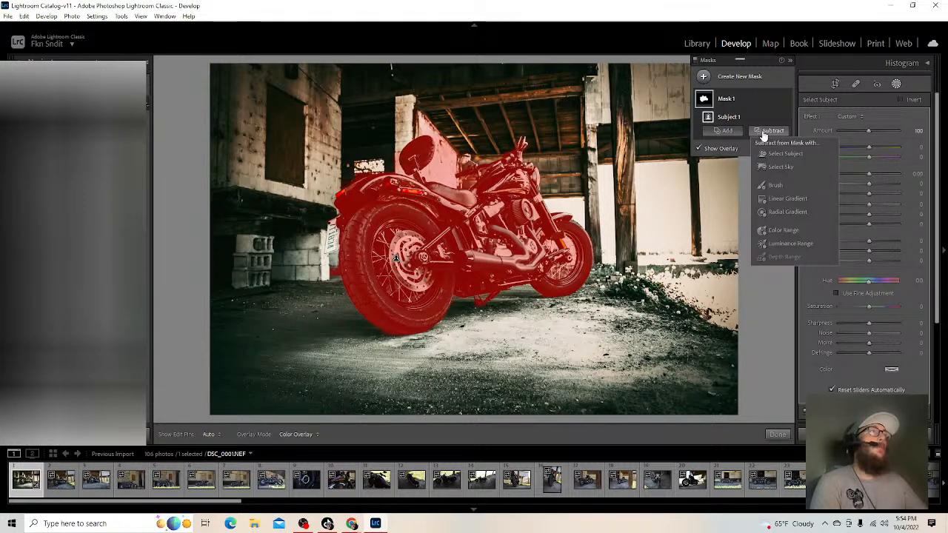
click(778, 185)
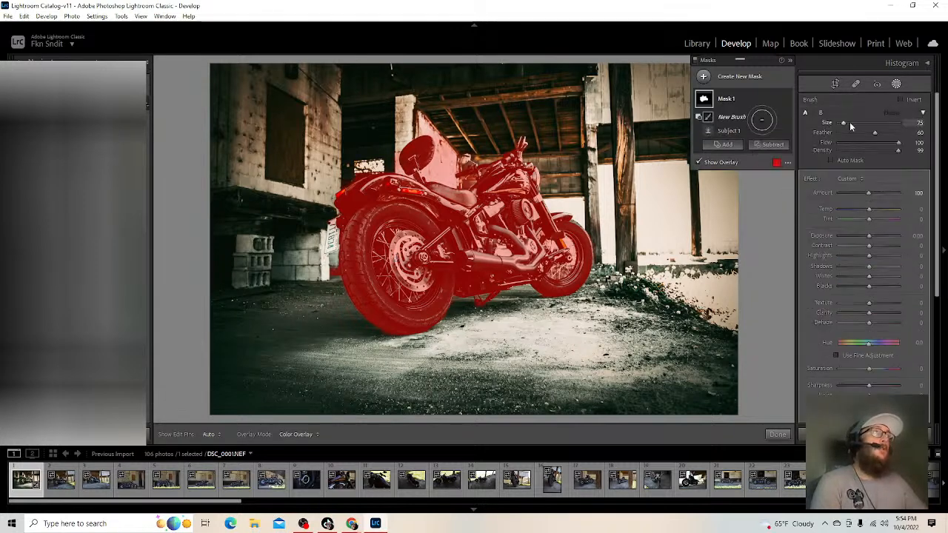
drag(842, 123, 841, 126)
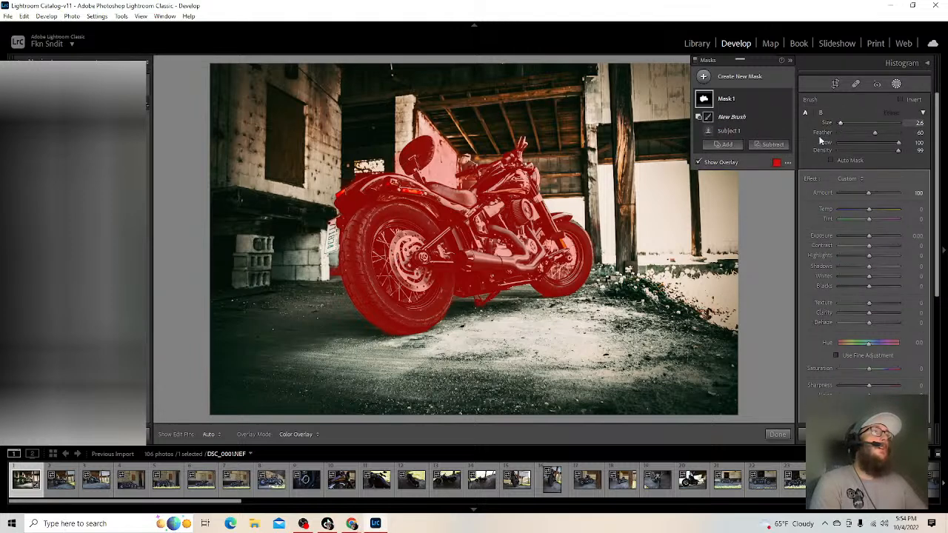
mouse_move(444, 132)
mouse_down()
mouse_move(422, 113)
mouse_move(437, 128)
mouse_move(412, 130)
mouse_move(427, 123)
mouse_move(450, 171)
mouse_move(392, 147)
mouse_move(399, 171)
mouse_move(343, 179)
mouse_up()
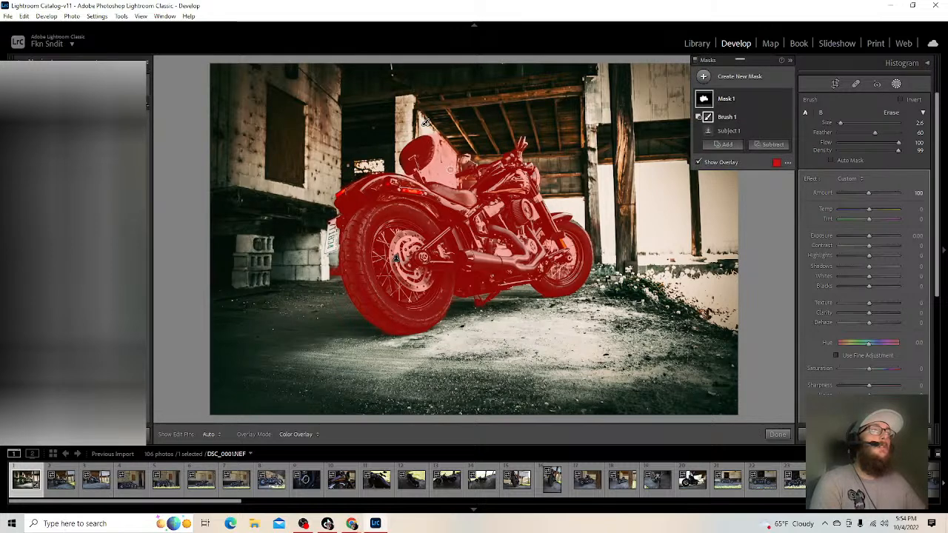
key(h)
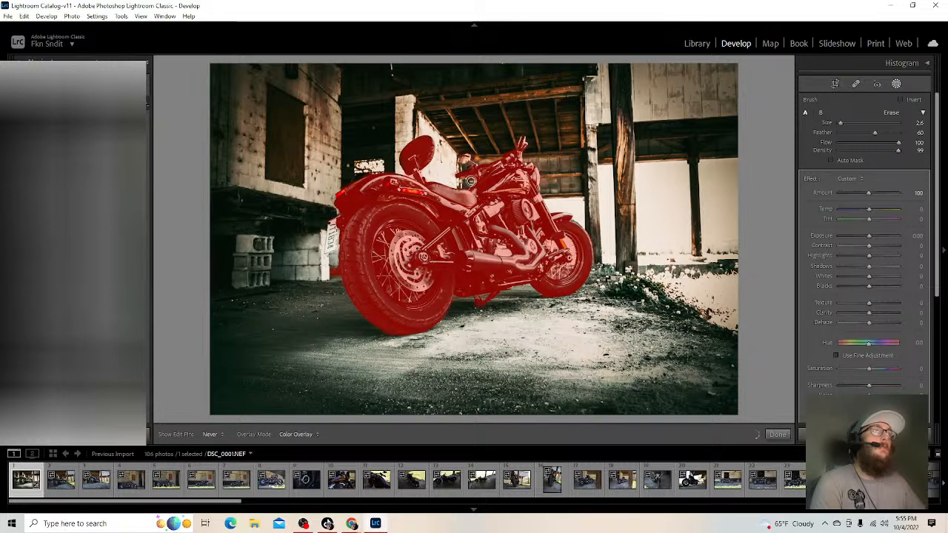
- Brush the backrest back into the motorcycle mask and subtract the stray patch of ground behind the rear tire
click(724, 145)
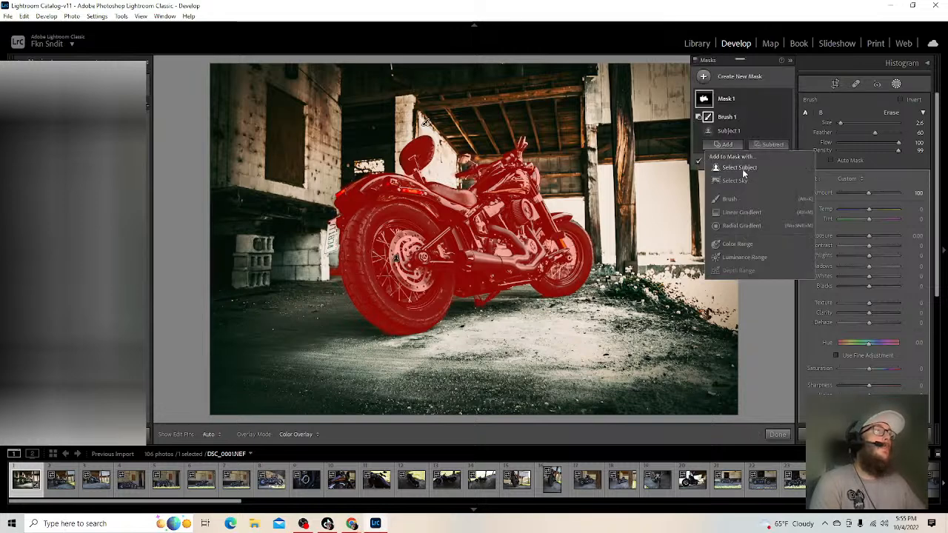
click(730, 198)
mouse_move(421, 148)
mouse_down()
mouse_move(427, 142)
mouse_move(404, 158)
mouse_up()
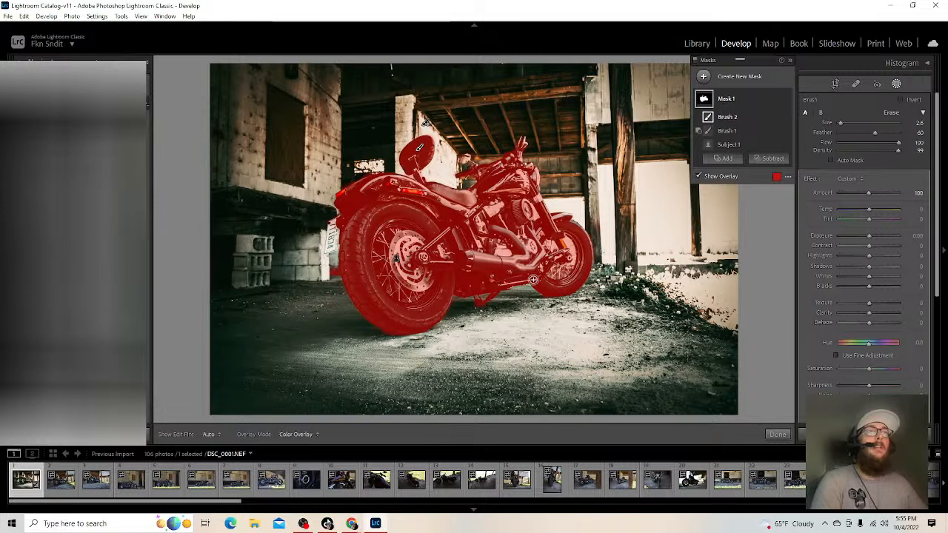
click(764, 161)
click(762, 213)
mouse_move(324, 280)
mouse_down()
mouse_move(334, 268)
mouse_move(334, 281)
mouse_up()
- Brush the license plate and the front tire's upper edge into the motorcycle mask, and hide the mask overlay
click(727, 174)
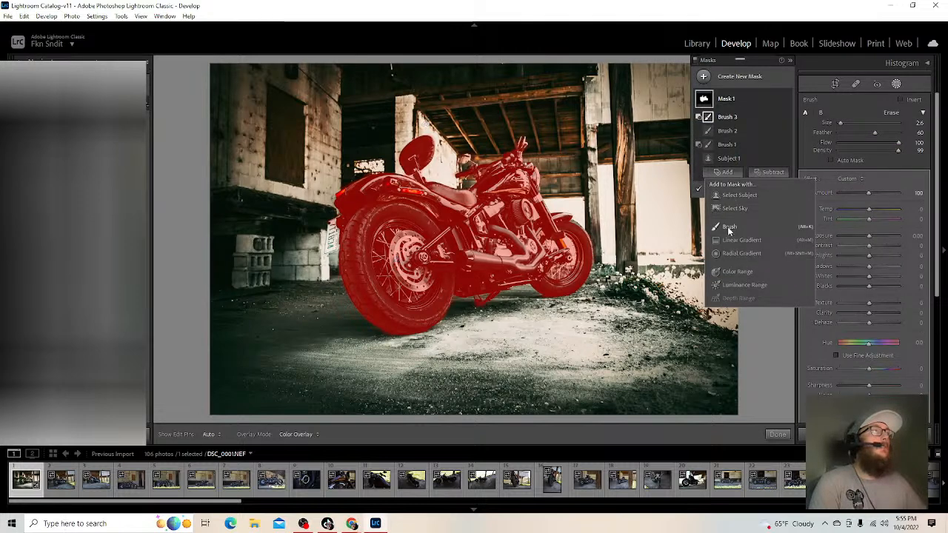
click(729, 228)
drag(338, 226, 331, 247)
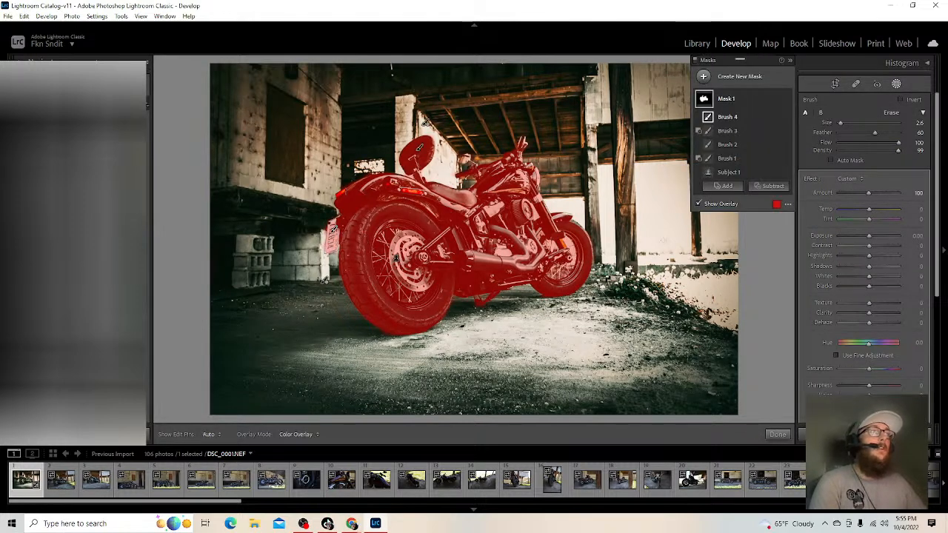
mouse_move(571, 232)
mouse_down()
mouse_move(563, 218)
mouse_move(585, 242)
mouse_up()
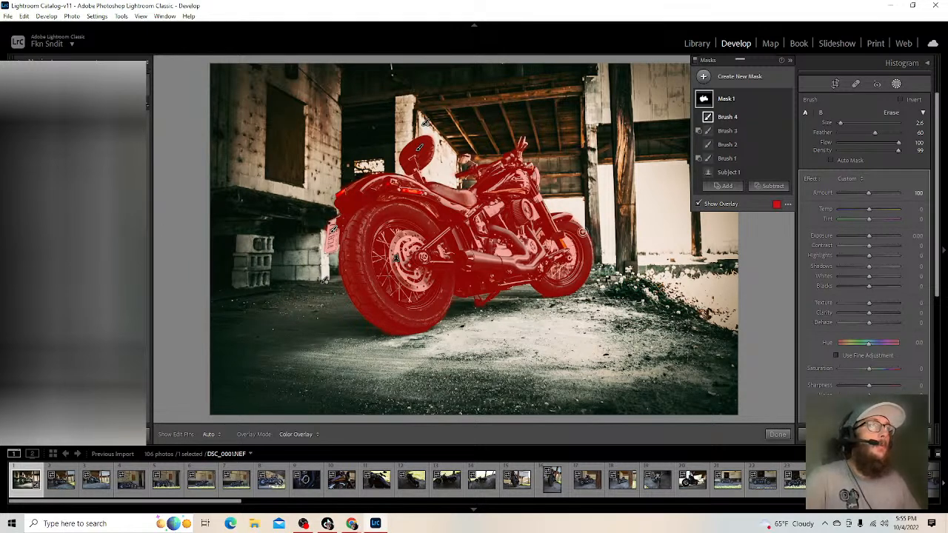
click(698, 205)
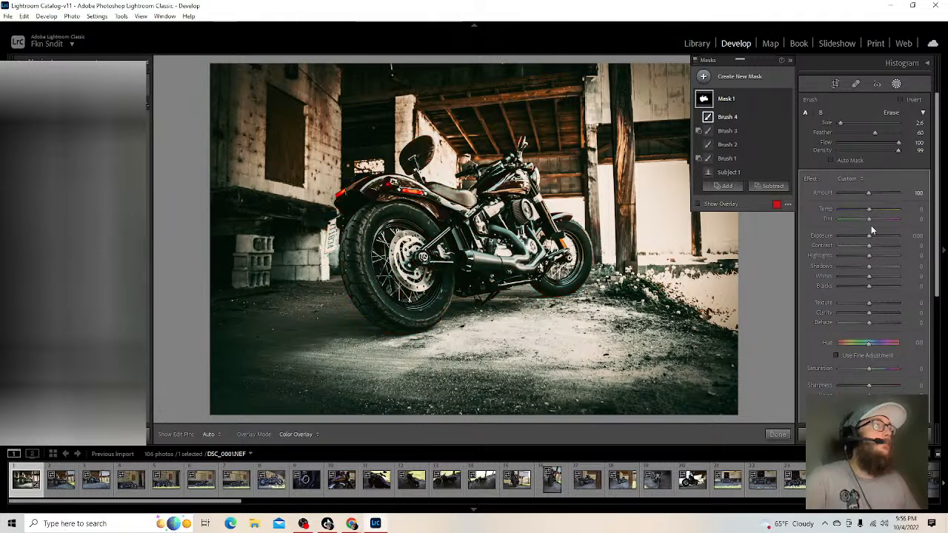
- Try the motorcycle mask's exposure at 4.00 and bring it back to 0.03, briefly showing the mask overlay
drag(869, 235, 944, 238)
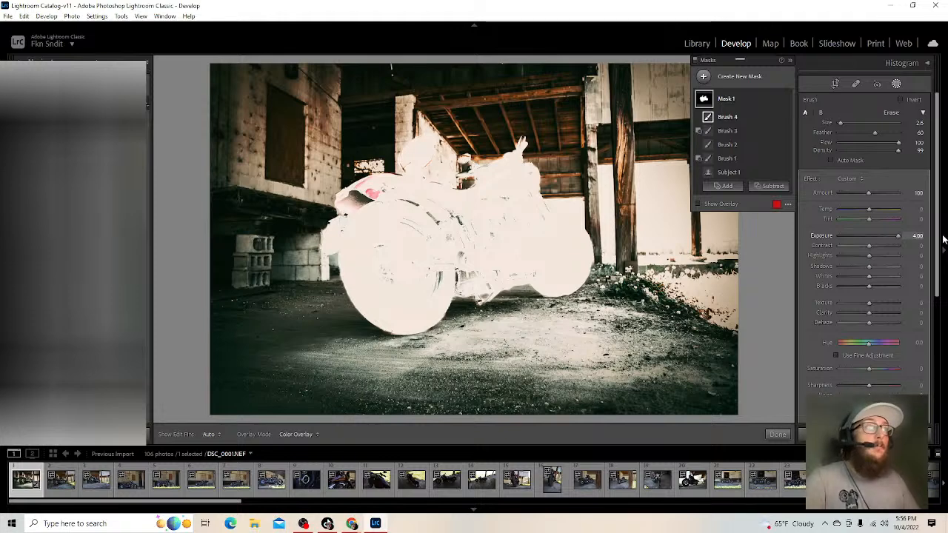
drag(898, 234, 869, 237)
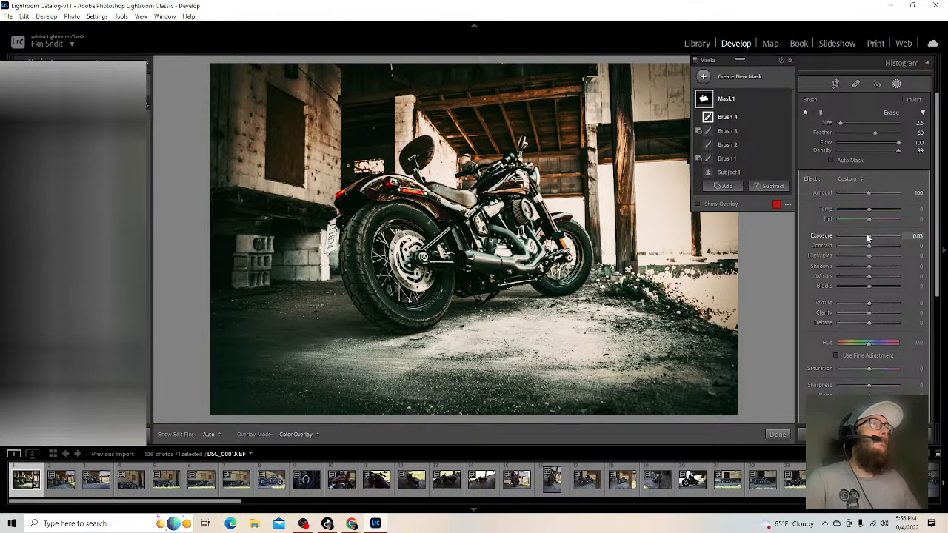
key(o)
double_click(828, 236)
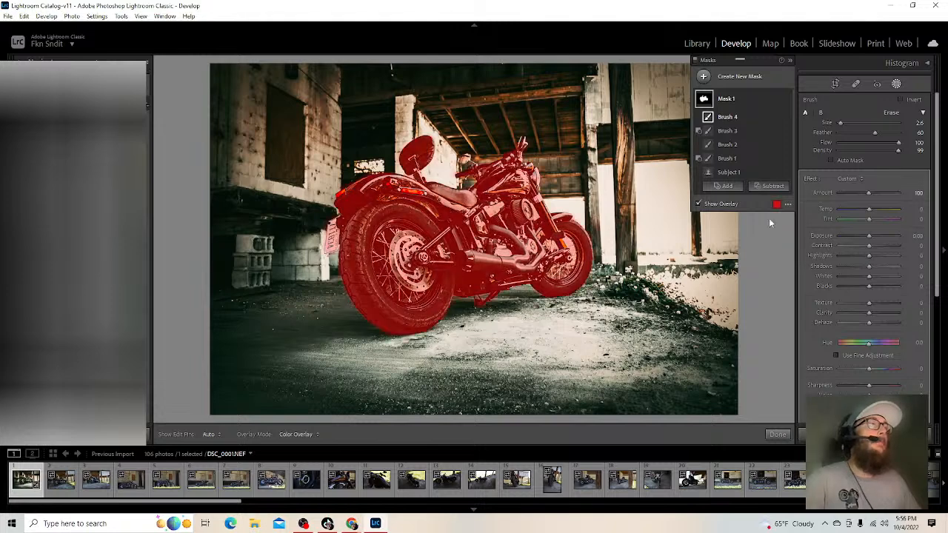
click(698, 204)
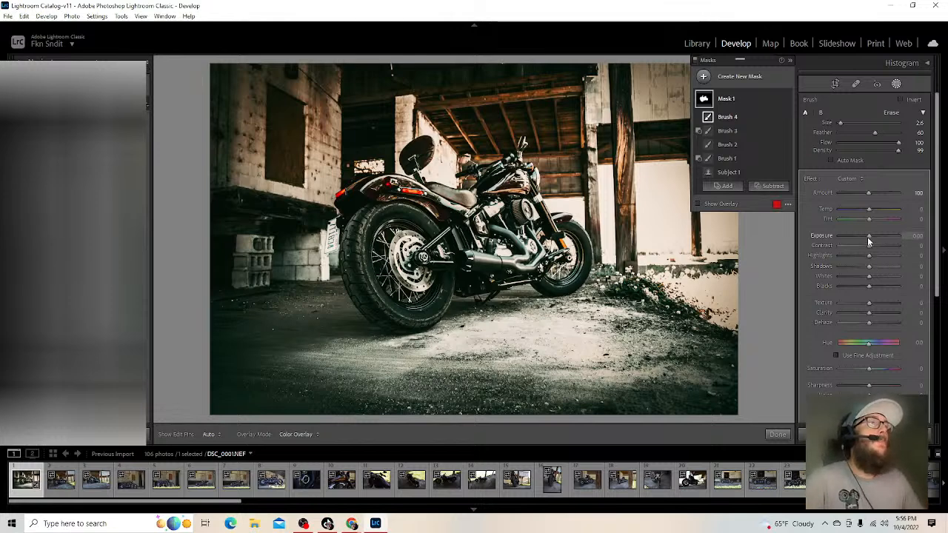
- Set the motorcycle mask's exposure to 0.44, contrast to 18 and highlights to -43
drag(868, 241, 871, 241)
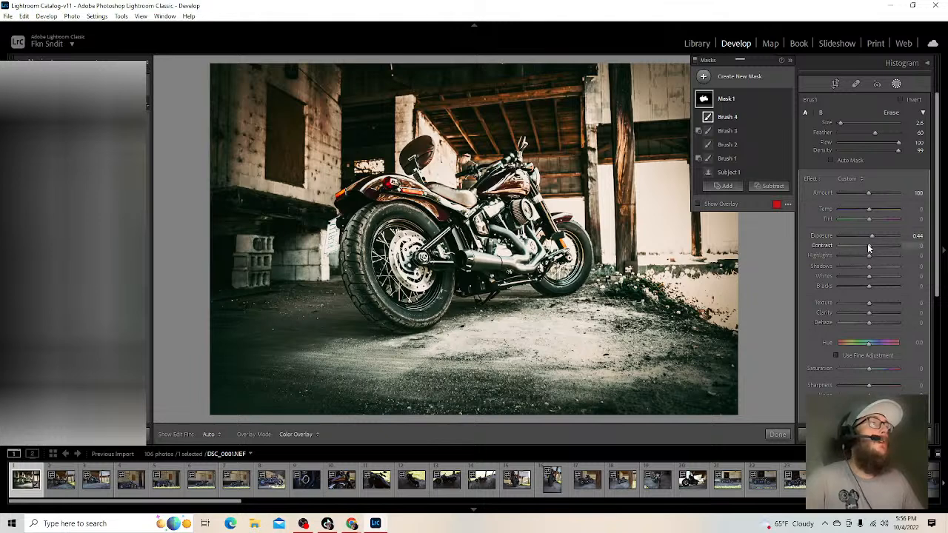
mouse_move(880, 247)
mouse_down()
mouse_move(912, 252)
mouse_move(853, 251)
mouse_move(873, 256)
mouse_up()
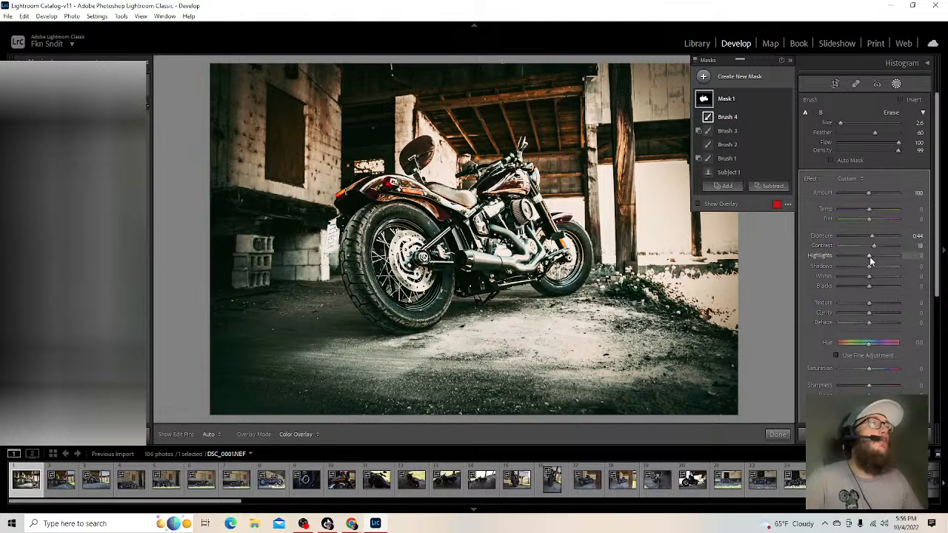
drag(886, 260, 829, 258)
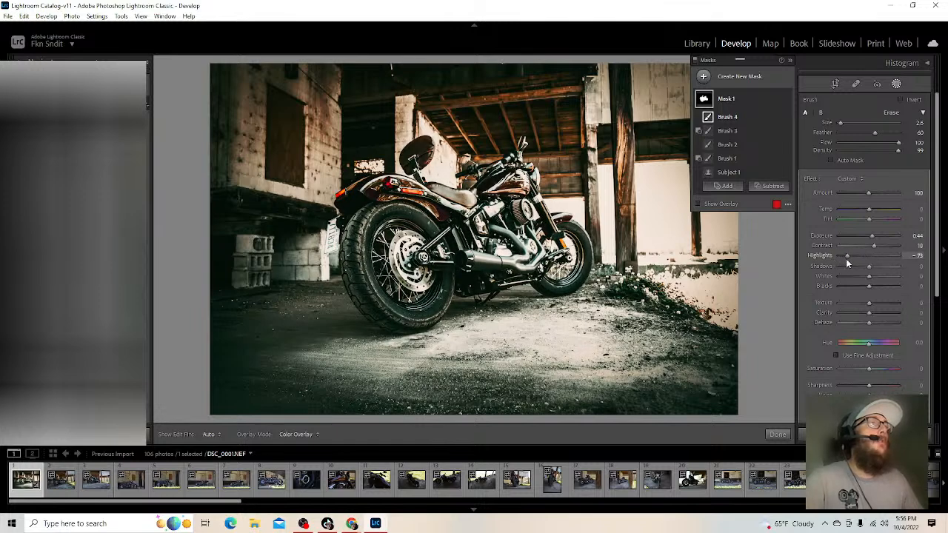
drag(835, 259, 858, 272)
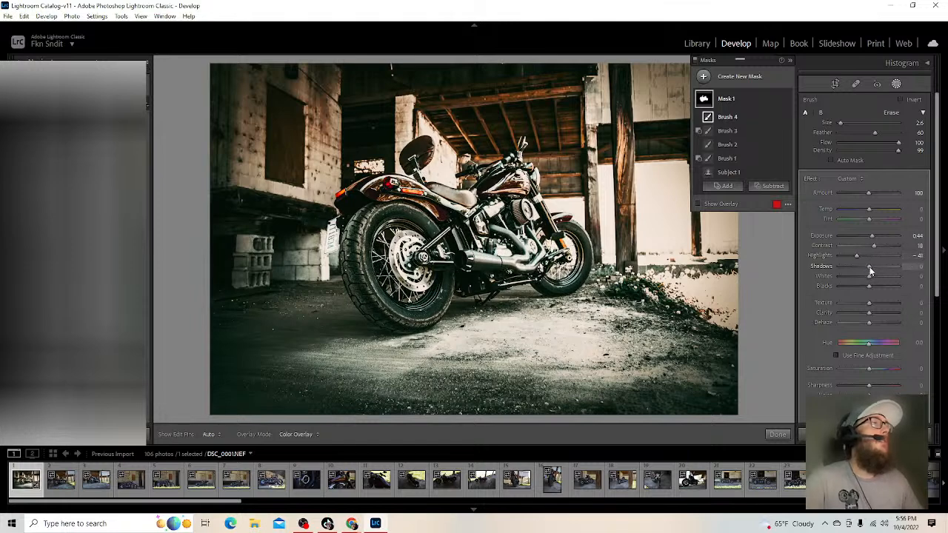
- Set the motorcycle mask's shadows to 21, whites to -24 and blacks to -9, testing whites at -100 and blacks at -33
drag(893, 271, 826, 278)
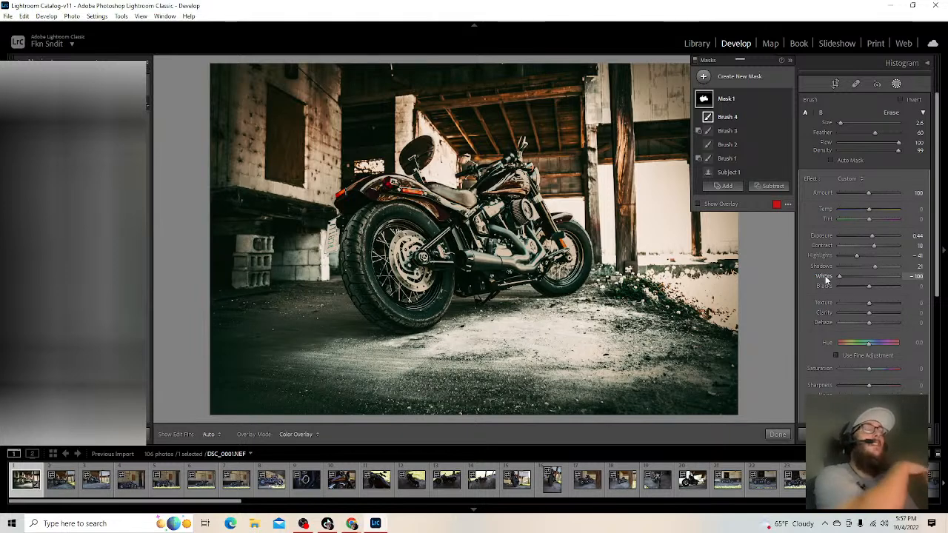
drag(838, 277, 861, 283)
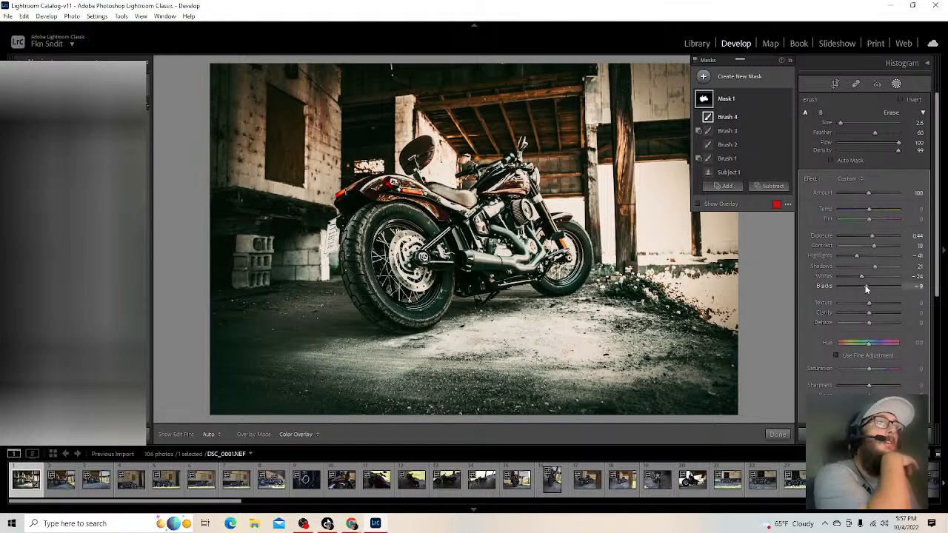
drag(862, 284, 857, 285)
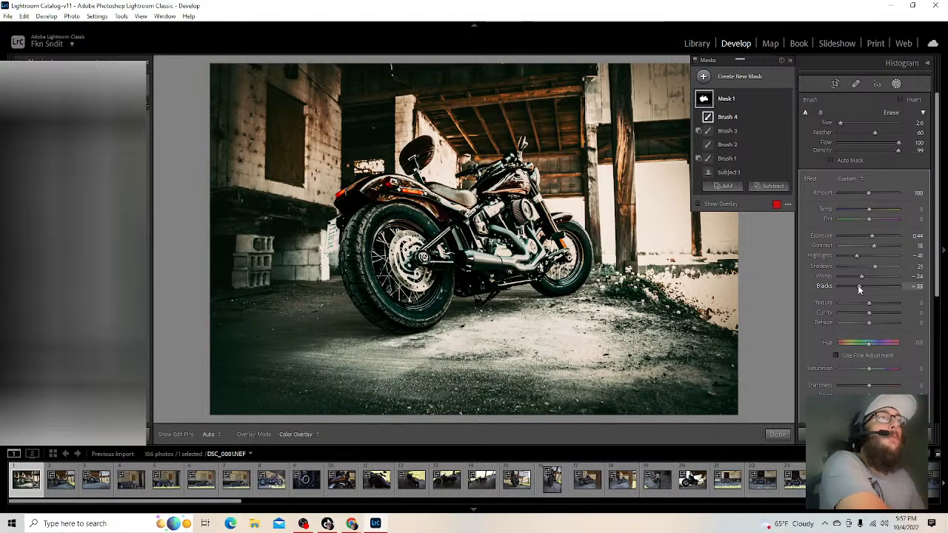
mouse_move(859, 285)
mouse_down()
mouse_move(904, 291)
mouse_move(868, 289)
mouse_up()
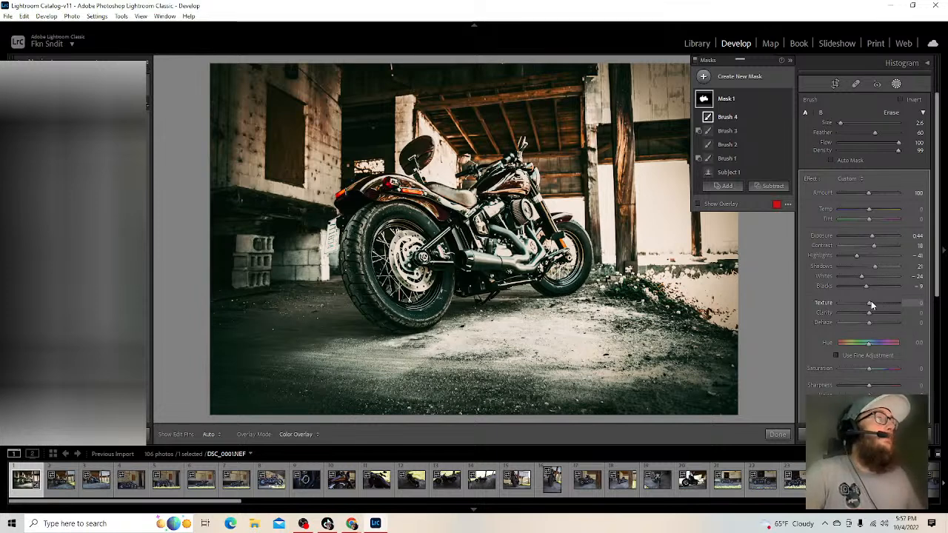
- Set the motorcycle mask's texture to 9, clarity to 9, dehaze to 16 and saturation to 3, testing clarity at 97
drag(872, 303, 874, 304)
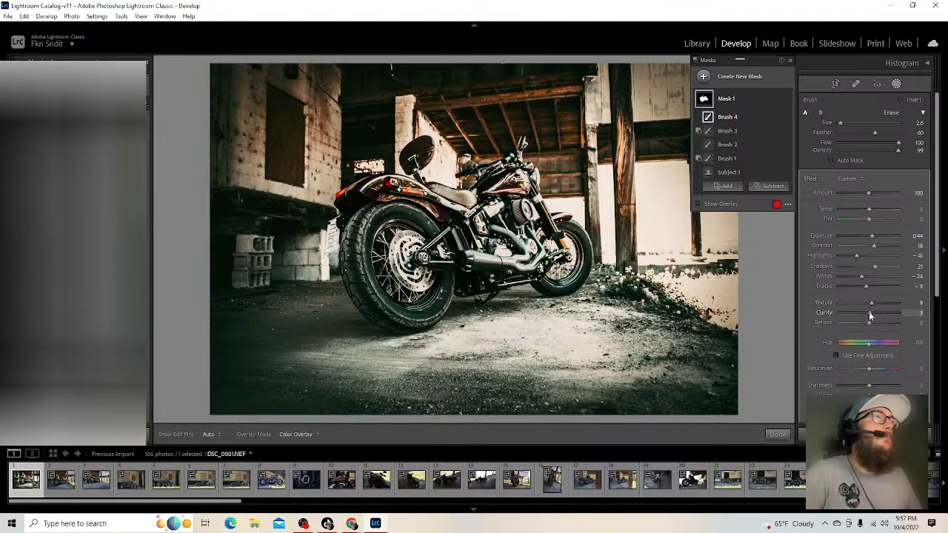
drag(873, 316, 895, 316)
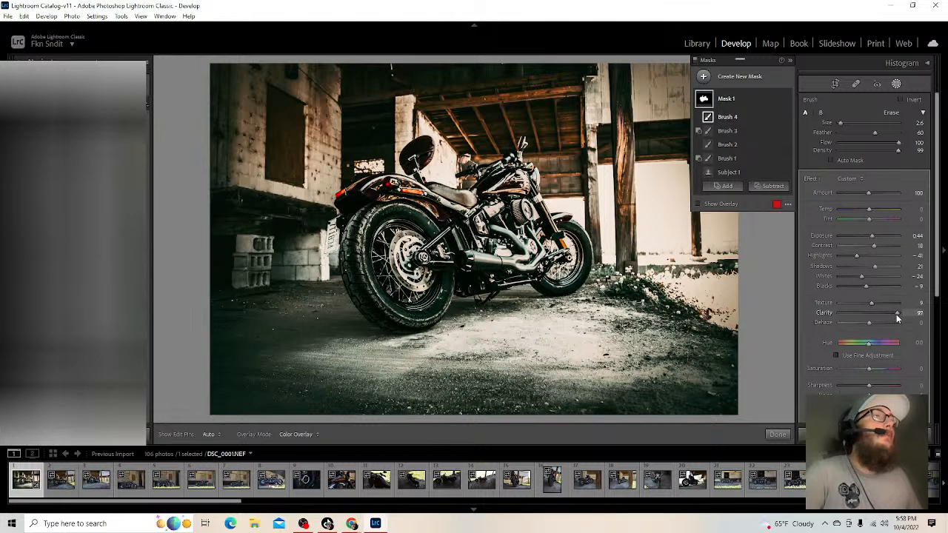
drag(895, 314, 870, 312)
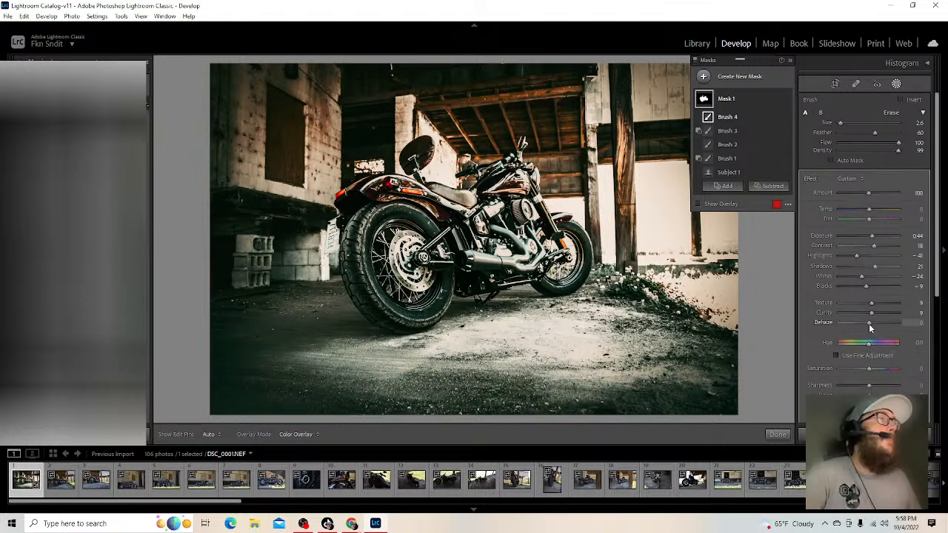
drag(868, 323, 875, 328)
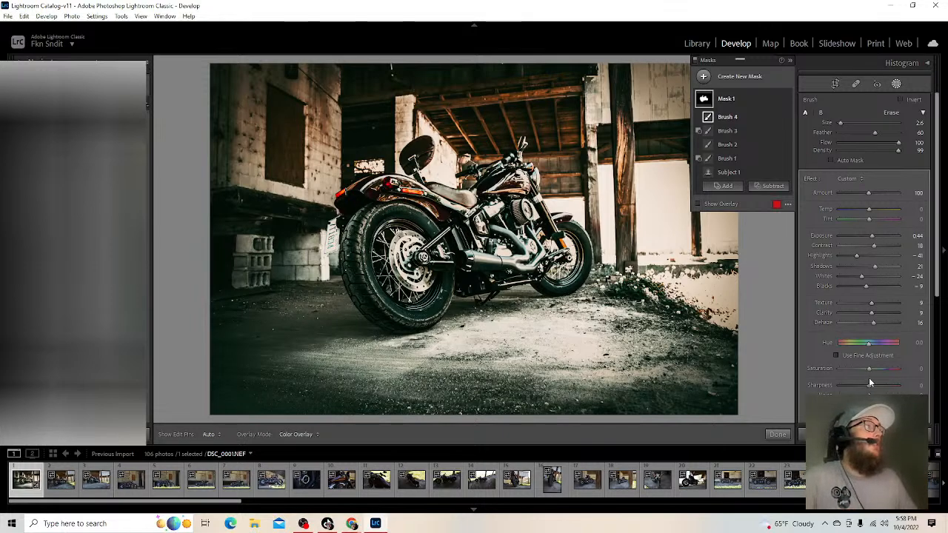
mouse_move(871, 368)
mouse_down()
mouse_move(899, 368)
mouse_move(830, 359)
mouse_move(866, 364)
mouse_up()
double_click(827, 366)
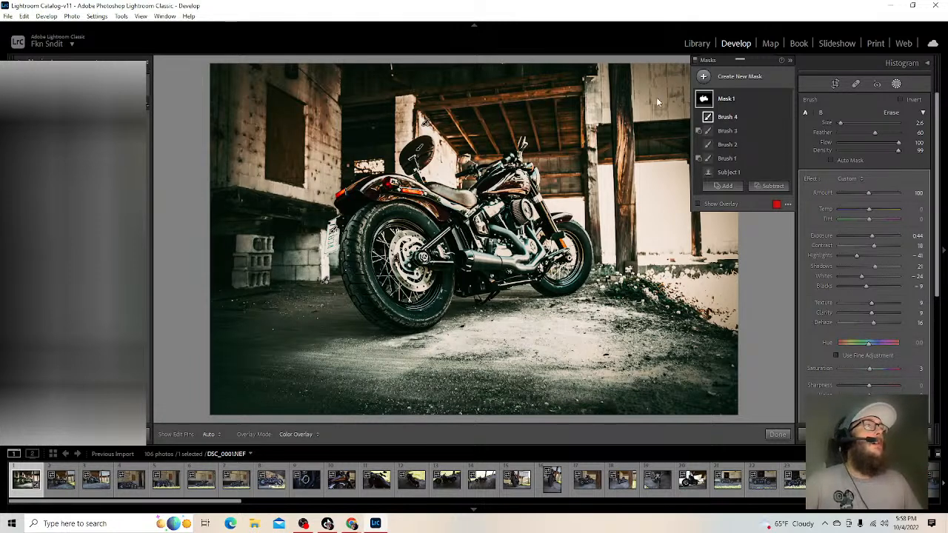
- Add a radial gradient mask as a wide ellipse over the motorcycle and centre it on the bike
click(703, 79)
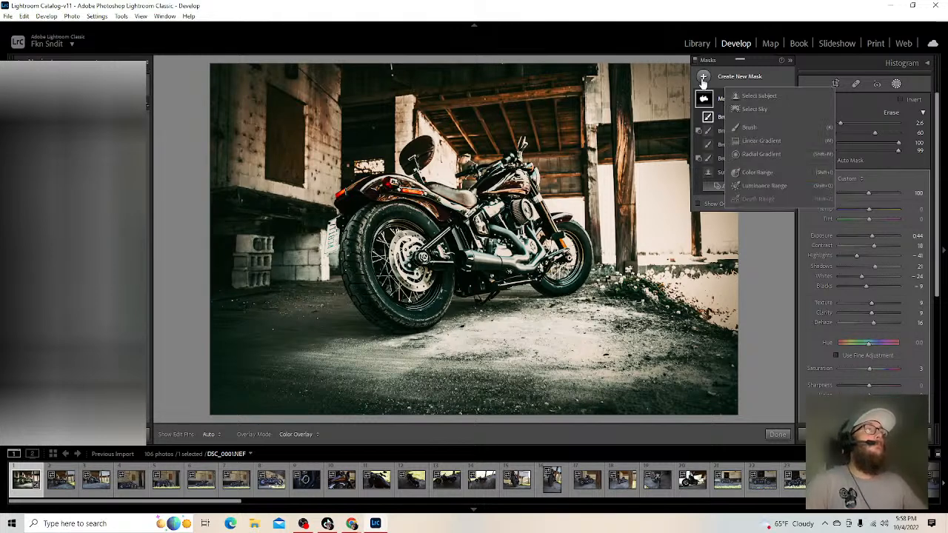
click(760, 154)
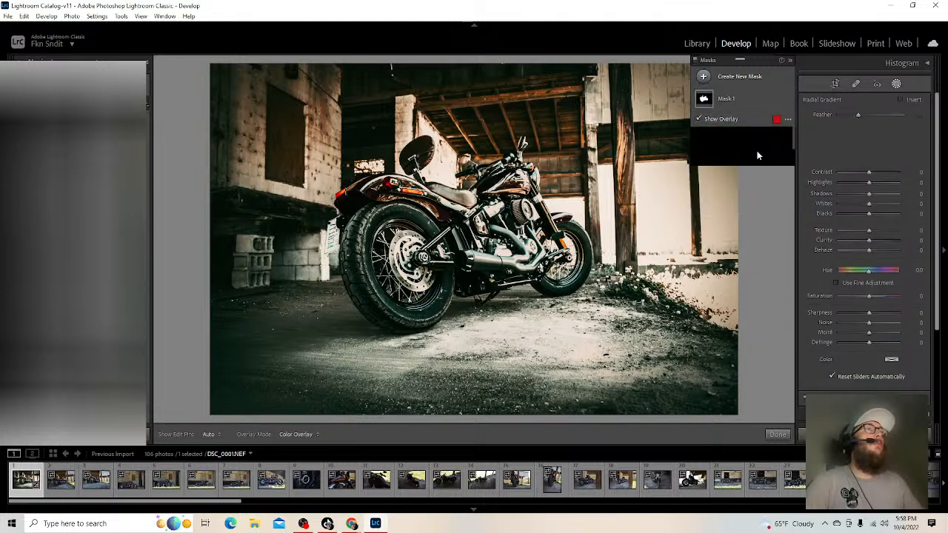
drag(469, 208, 610, 298)
drag(469, 206, 473, 226)
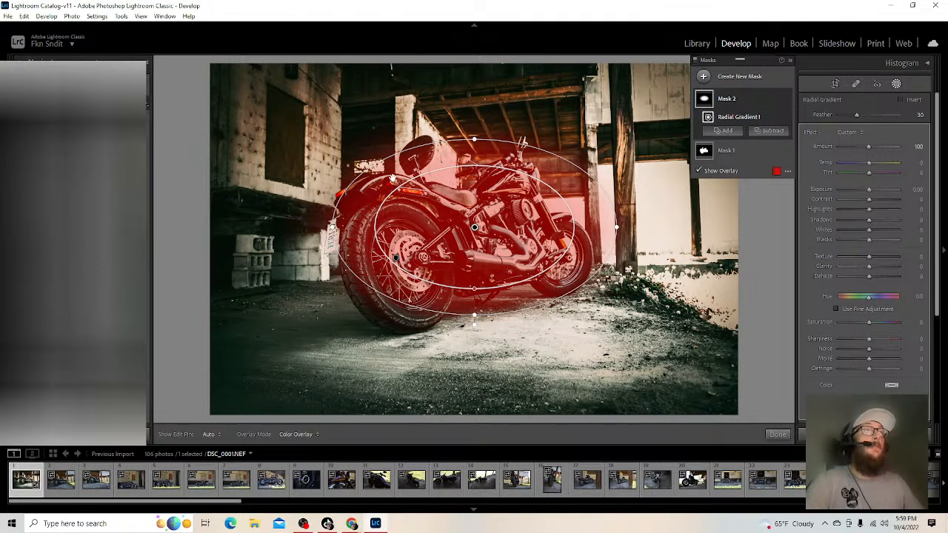
- Set the radial gradient's feather to 48, testing it at higher values and at 0
drag(866, 117, 908, 122)
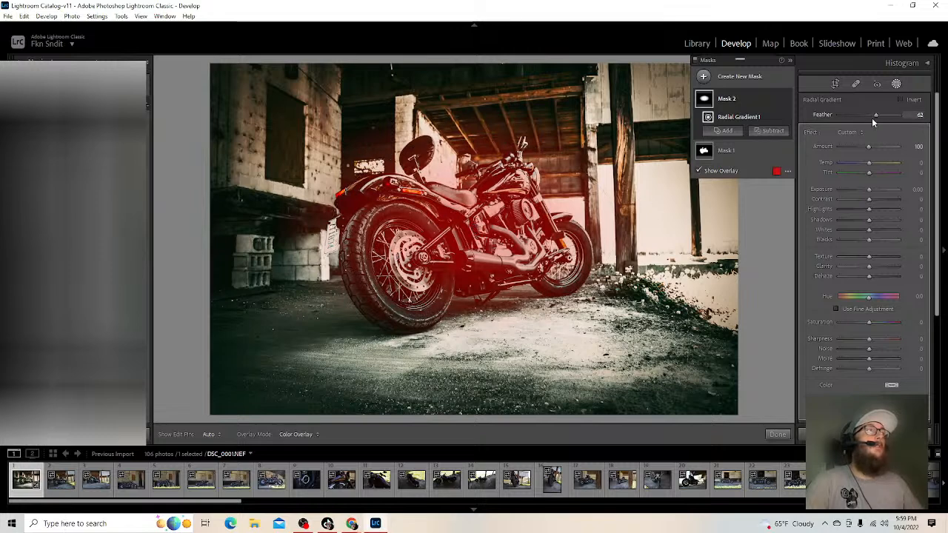
drag(879, 122, 794, 123)
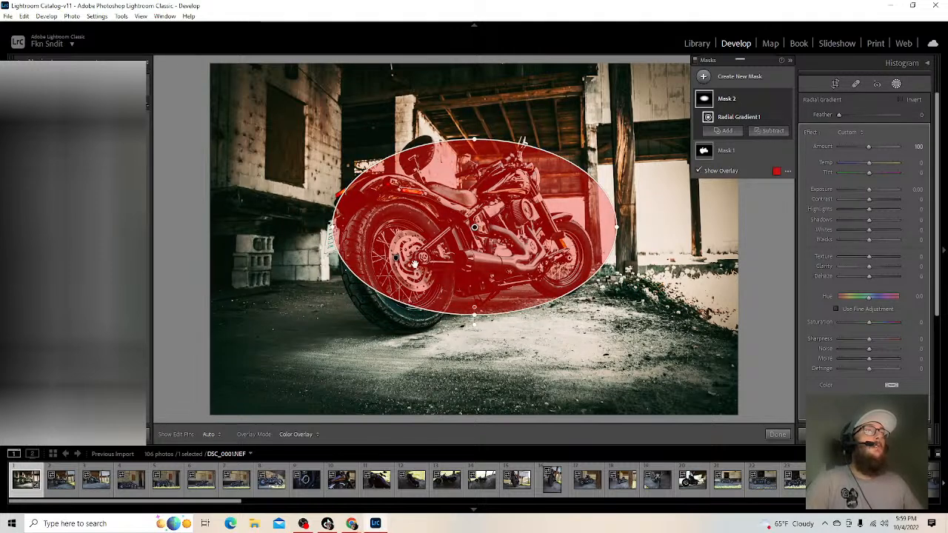
drag(839, 116, 869, 121)
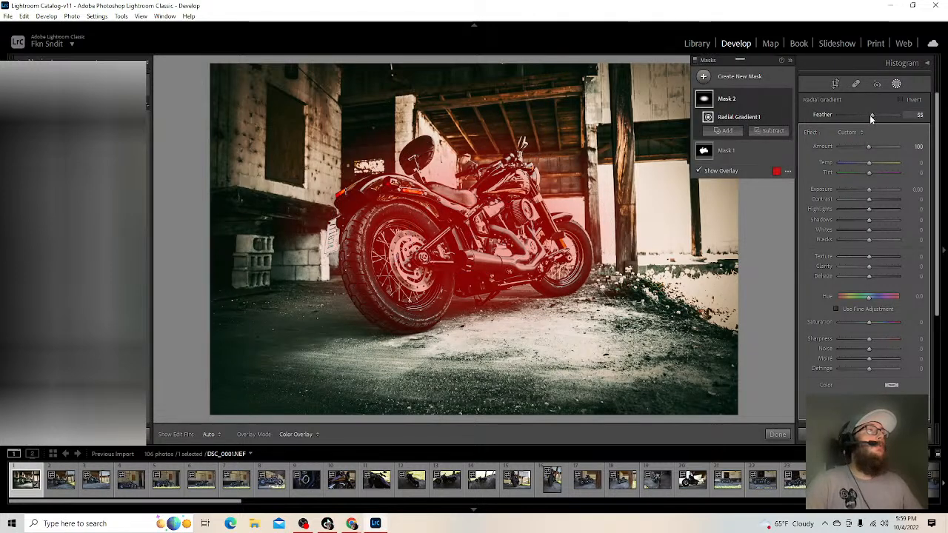
drag(866, 119, 864, 118)
- Reposition, enlarge and tilt the radial gradient's ellipse to fit around the motorcycle
drag(485, 248, 478, 240)
drag(458, 319, 459, 327)
drag(608, 216, 605, 197)
drag(508, 237, 510, 251)
- Invert the radial gradient mask, hide its overlay and set its exposure to -0.23 to darken the surroundings
click(900, 100)
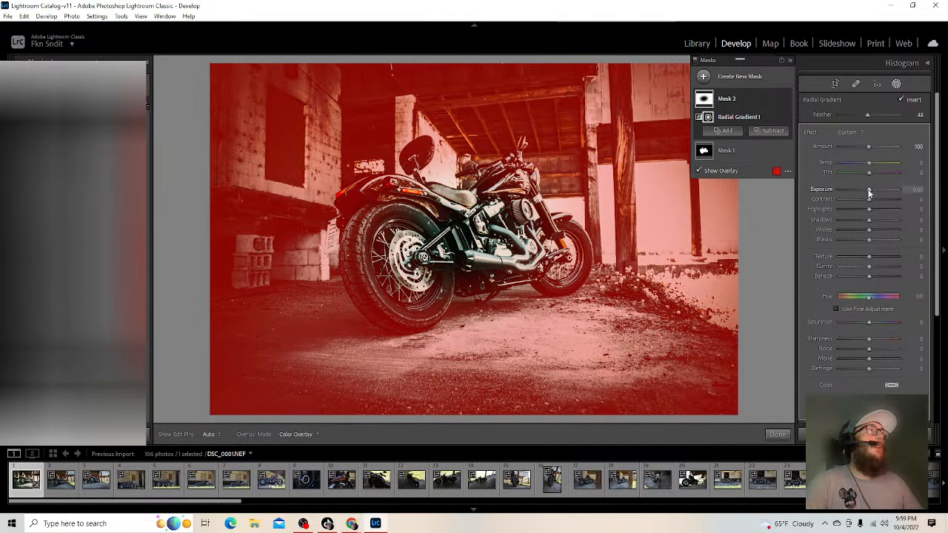
key(o)
drag(869, 193, 866, 190)
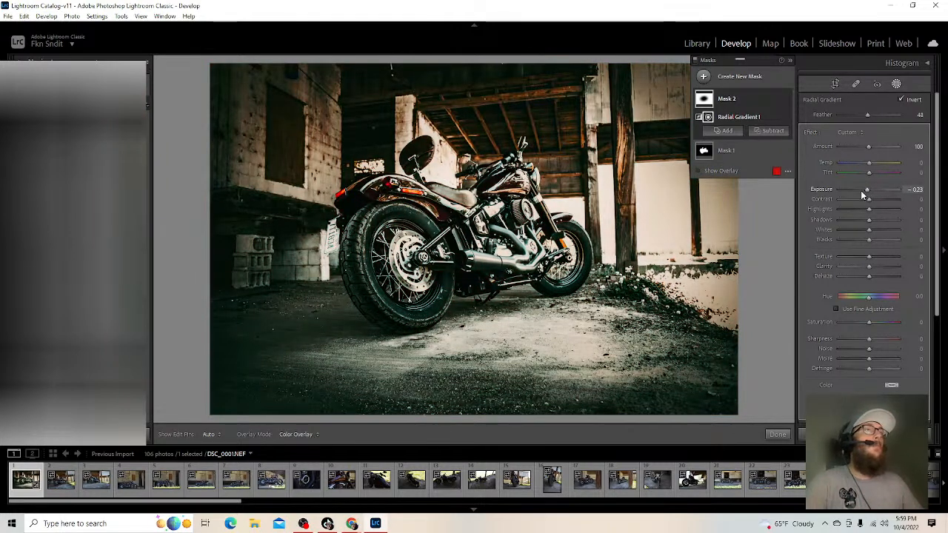
mouse_move(442, 237)
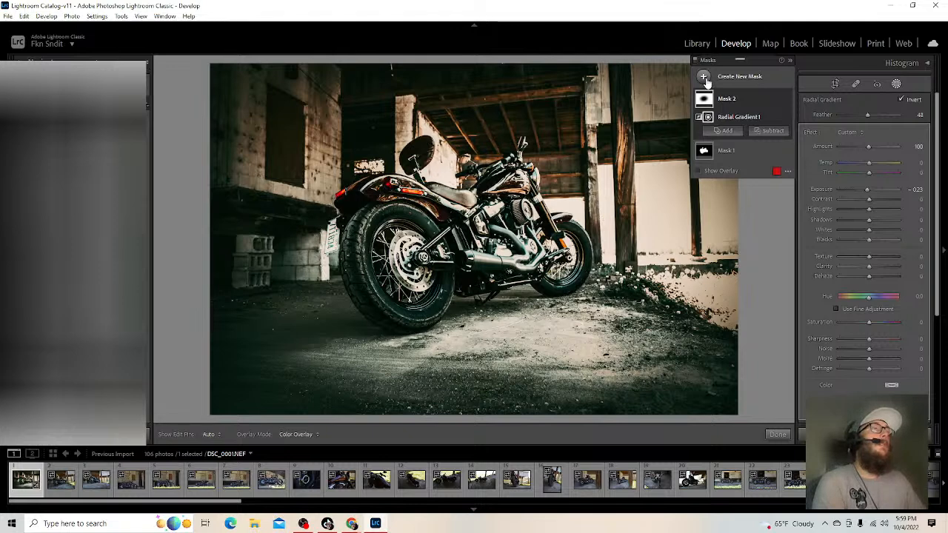
mouse_move(528, 329)
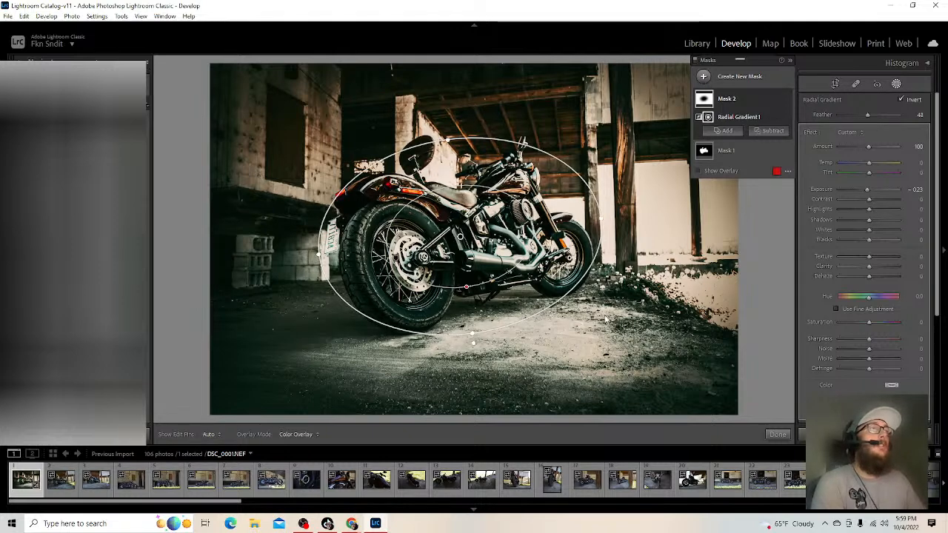
- Try a linear gradient mask rising from the foreground ground toward the motorcycle, with exposure at -1.04
click(733, 76)
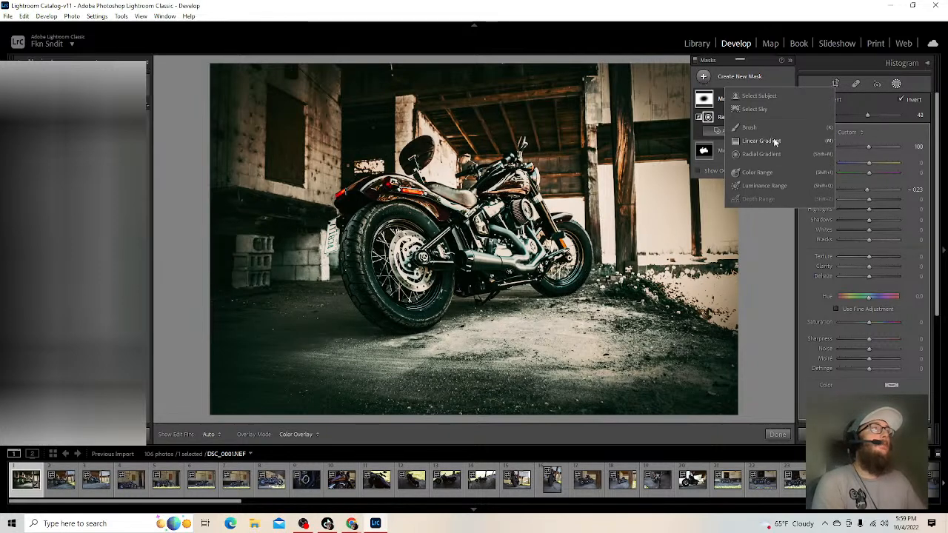
click(772, 142)
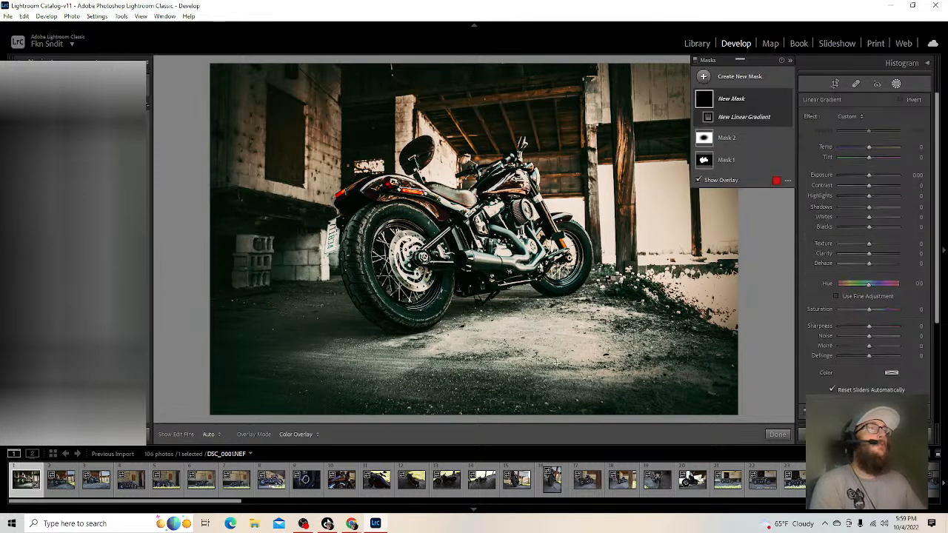
drag(550, 408, 530, 254)
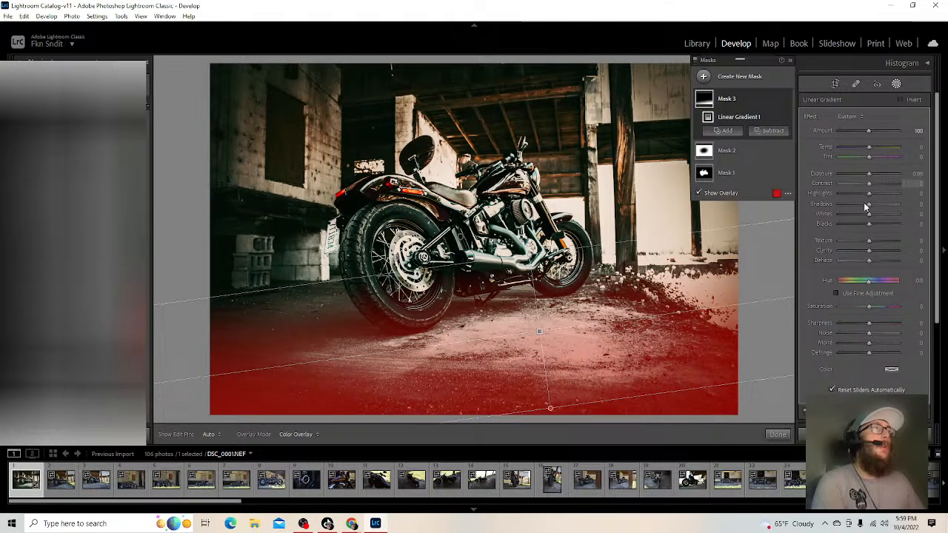
drag(868, 175, 863, 175)
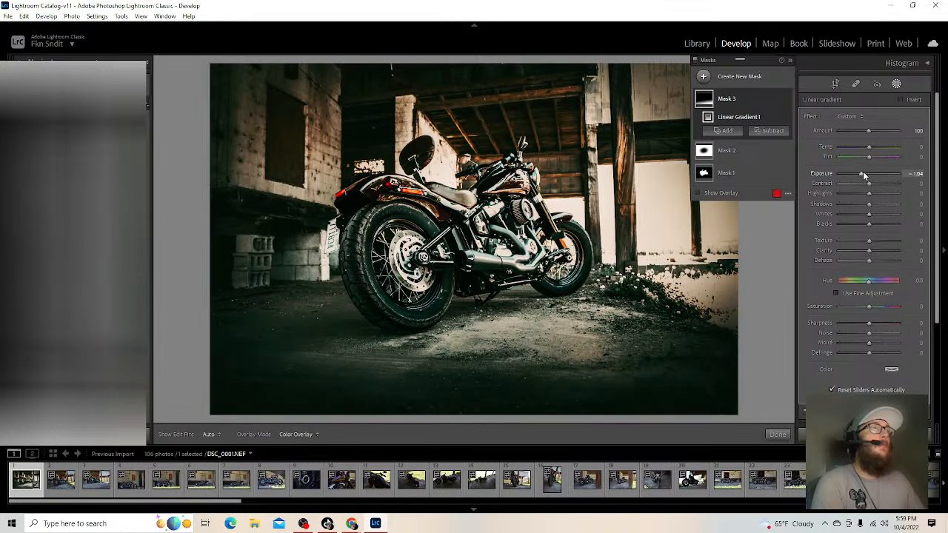
- Show the linear gradient's overlay, try subtracting the rear tire from it, and delete the linear gradient mask
click(698, 193)
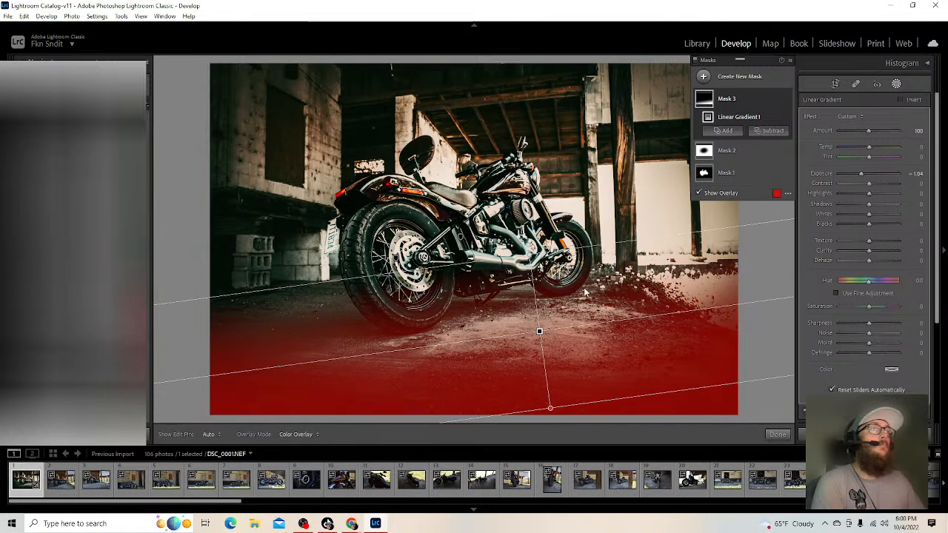
click(770, 131)
click(772, 182)
mouse_move(375, 302)
mouse_down()
mouse_move(413, 315)
mouse_move(400, 294)
mouse_move(403, 306)
mouse_up()
click(776, 99)
click(844, 179)
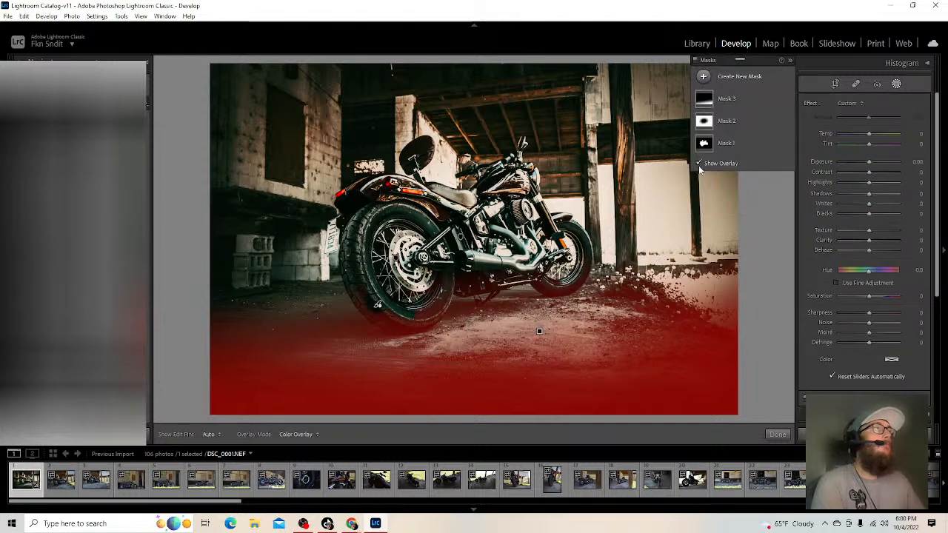
- Create a brush mask with size 7.5 and paint it over the ground beneath and in front of the motorcycle
click(704, 76)
click(740, 130)
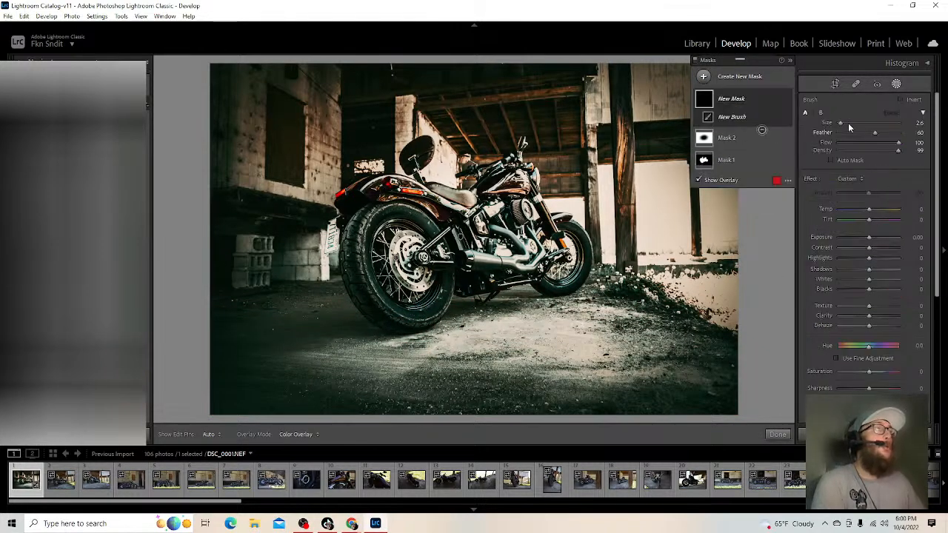
drag(840, 122, 842, 122)
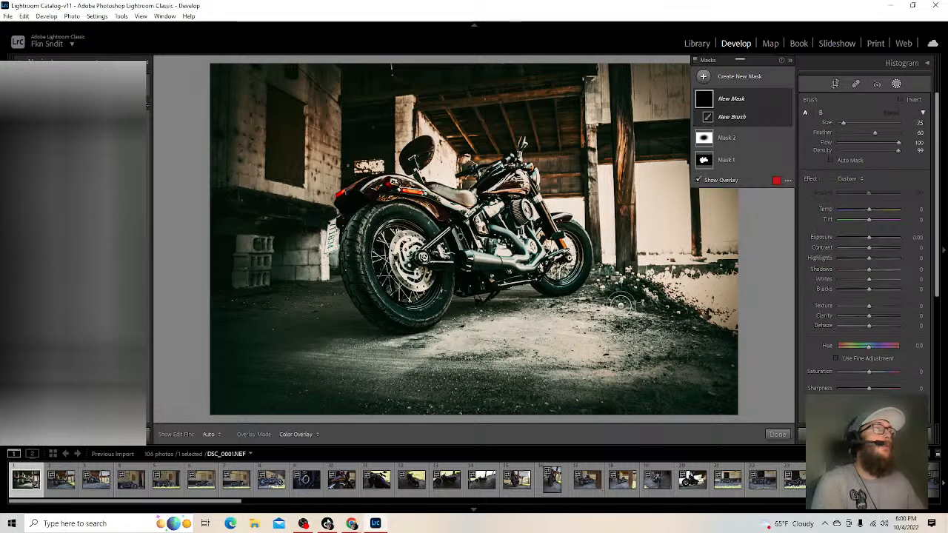
mouse_move(589, 308)
mouse_down()
mouse_move(524, 306)
mouse_move(454, 334)
mouse_move(464, 316)
mouse_move(490, 323)
mouse_move(526, 301)
mouse_move(646, 329)
mouse_move(564, 326)
mouse_move(449, 344)
mouse_move(449, 333)
mouse_move(368, 350)
mouse_move(353, 335)
mouse_move(365, 341)
mouse_move(224, 368)
mouse_move(233, 403)
mouse_move(285, 422)
mouse_move(414, 383)
mouse_move(365, 394)
mouse_move(558, 386)
mouse_move(530, 353)
mouse_move(564, 374)
mouse_move(552, 384)
mouse_move(597, 425)
mouse_move(673, 419)
mouse_move(711, 382)
mouse_move(667, 387)
mouse_move(692, 330)
mouse_move(631, 329)
mouse_move(587, 362)
mouse_move(656, 344)
mouse_move(718, 359)
mouse_move(691, 345)
mouse_up()
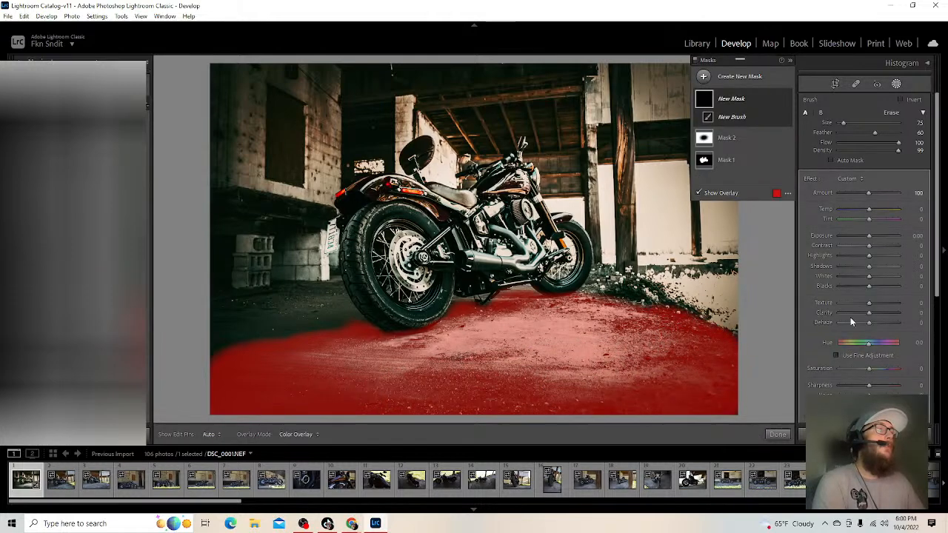
- Try the ground mask's exposure at -4.00 and at -0.44, with contrast 38, highlights -14 and blacks -8
drag(868, 236, 760, 238)
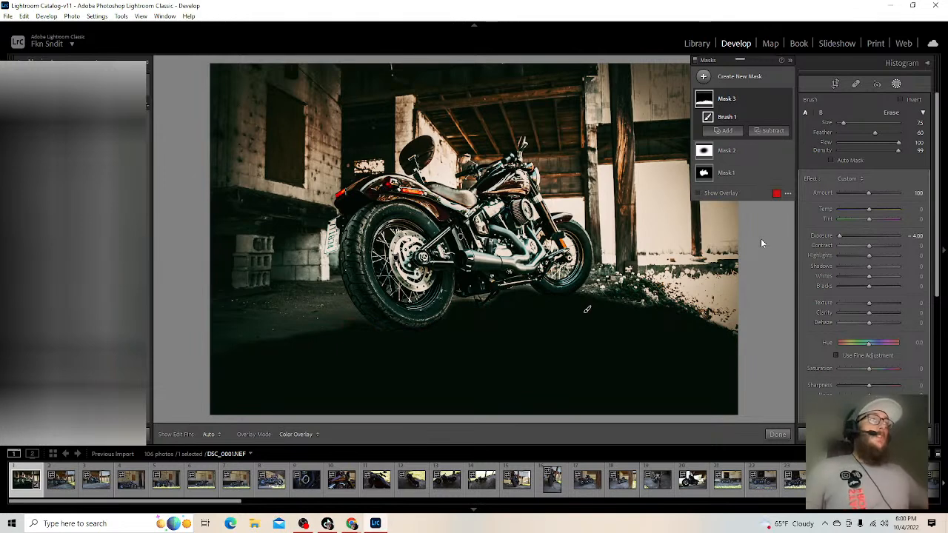
key(h)
key(h)
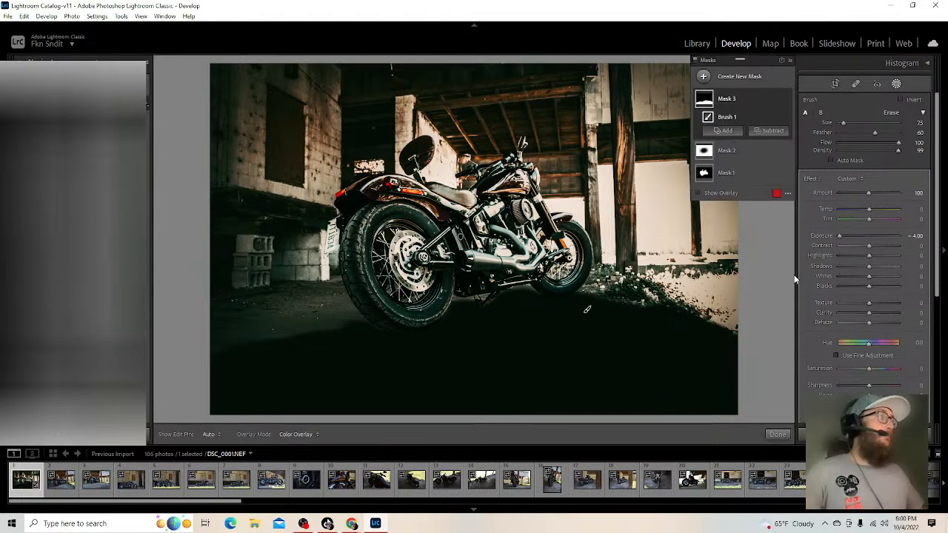
drag(841, 235, 869, 242)
drag(869, 242, 882, 254)
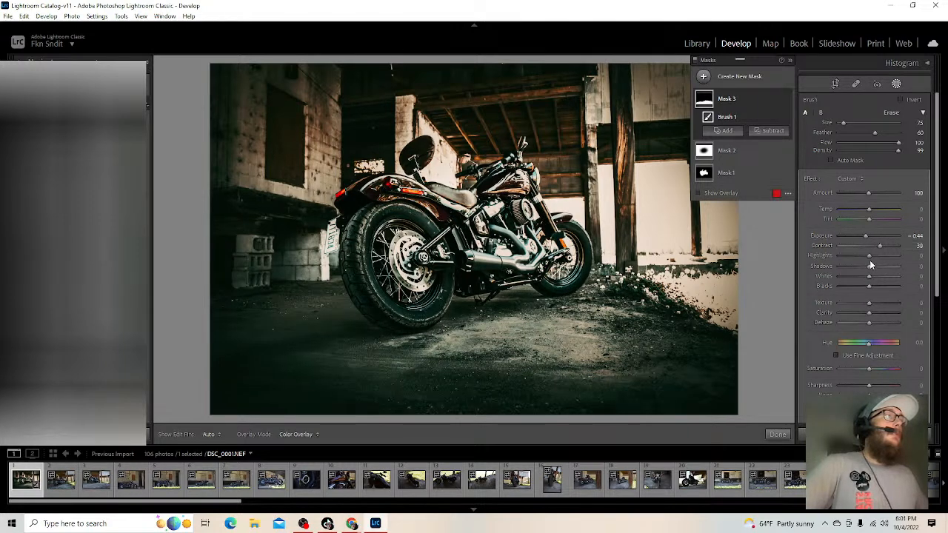
mouse_move(871, 258)
mouse_down()
mouse_move(881, 265)
mouse_move(863, 257)
mouse_up()
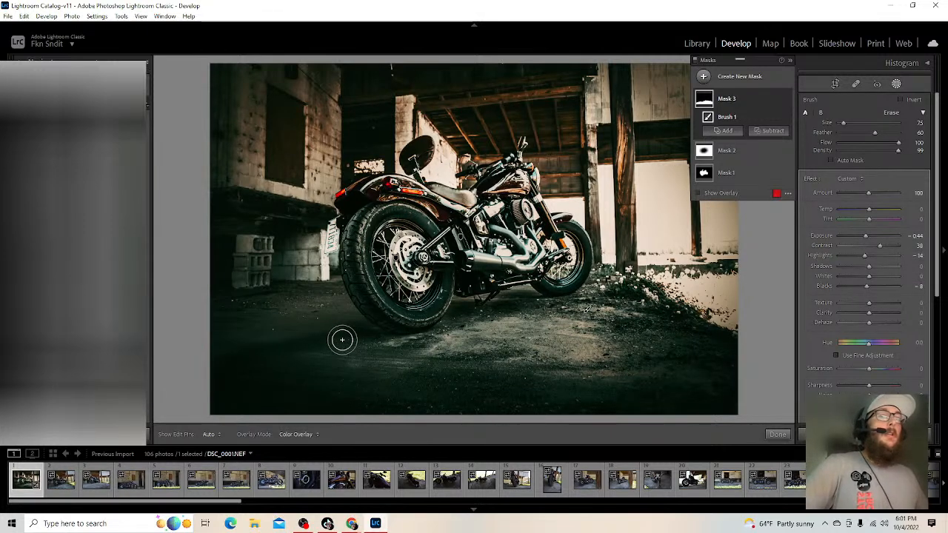
- Reset the ground mask's exposure, contrast, highlights and blacks to 0
double_click(820, 235)
double_click(820, 245)
double_click(820, 255)
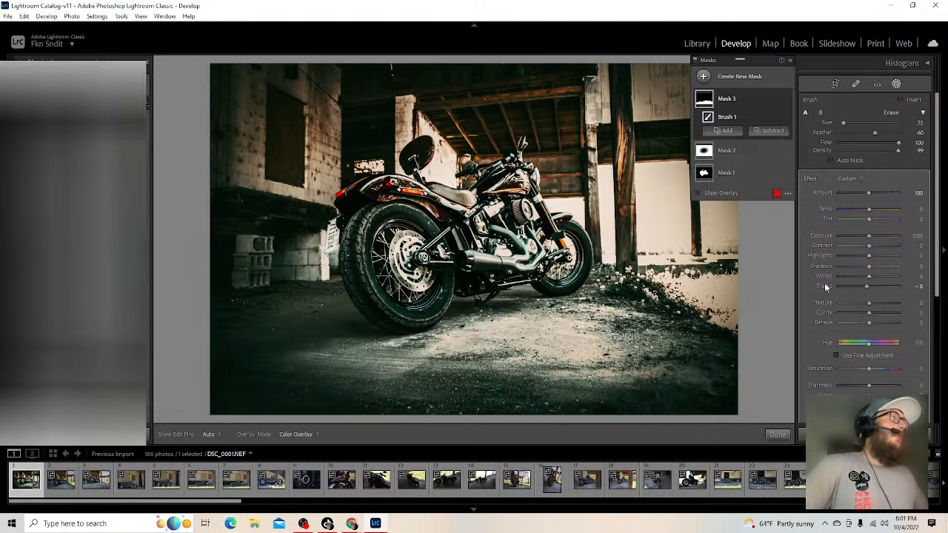
double_click(824, 287)
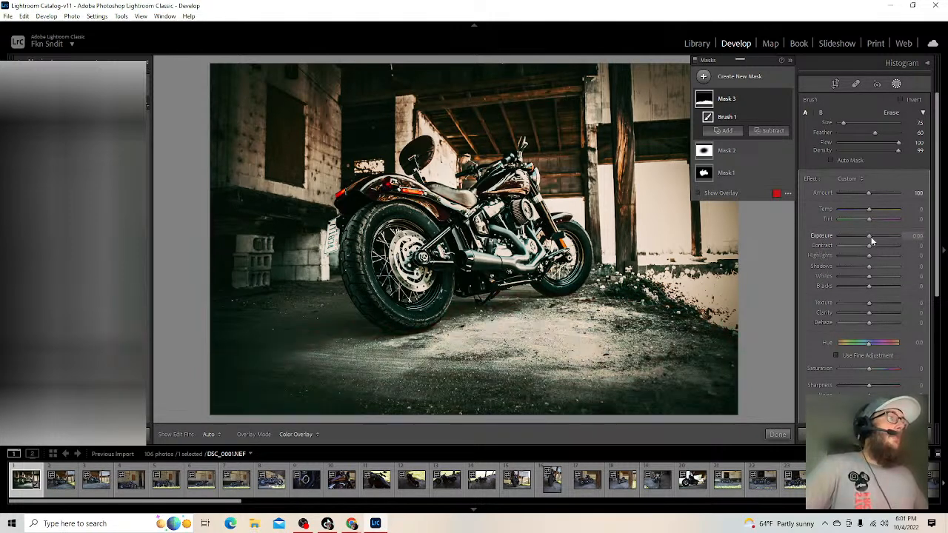
- Set the ground mask's exposure to -0.23 and blacks to -6, and brush over the ground below the rear tire
drag(870, 240, 869, 240)
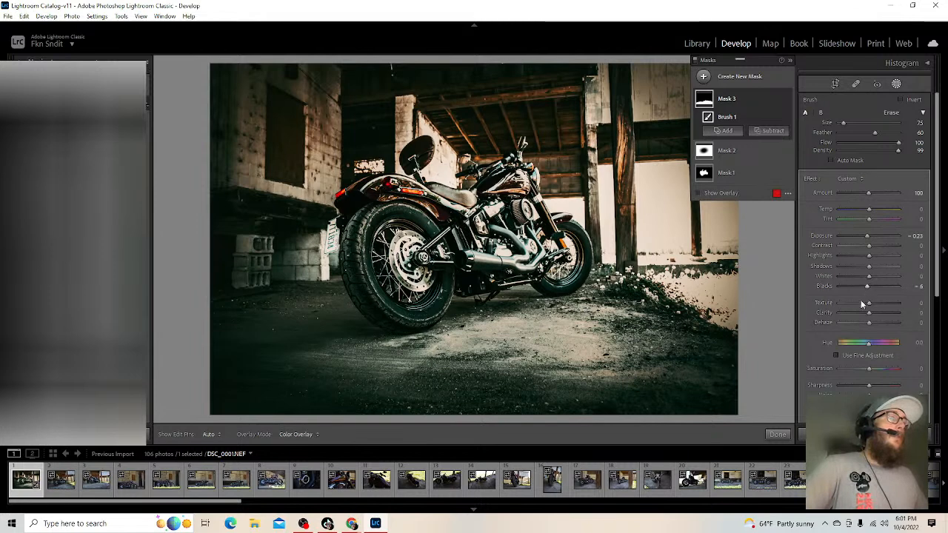
key(h)
key(h)
key(h)
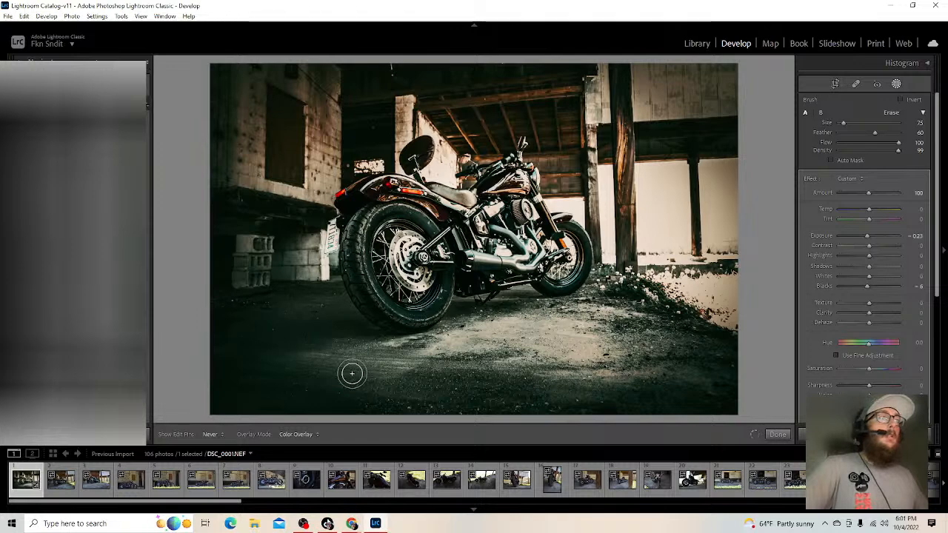
drag(352, 373, 302, 368)
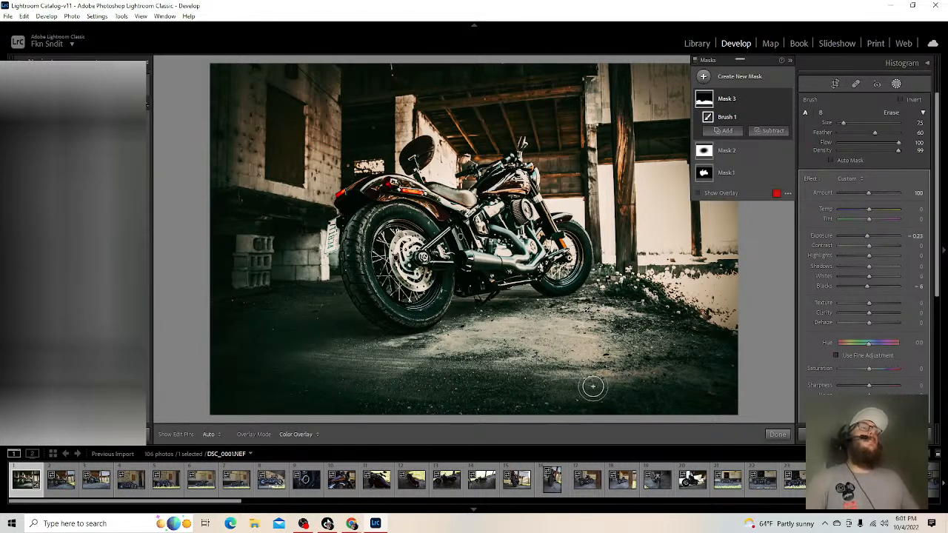
- Add a diagonal linear gradient mask from the photo's upper-right background toward the motorcycle's front wheel and adjust its position
click(703, 76)
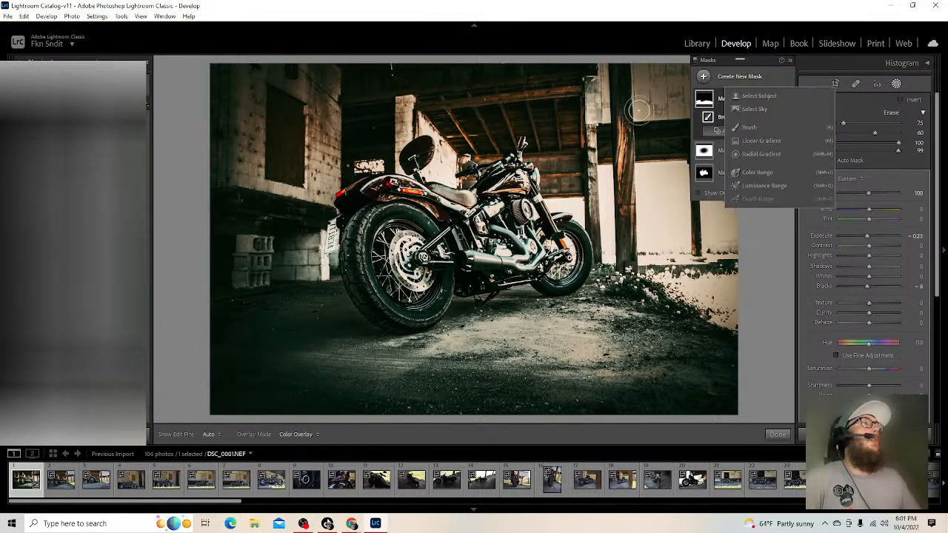
click(747, 127)
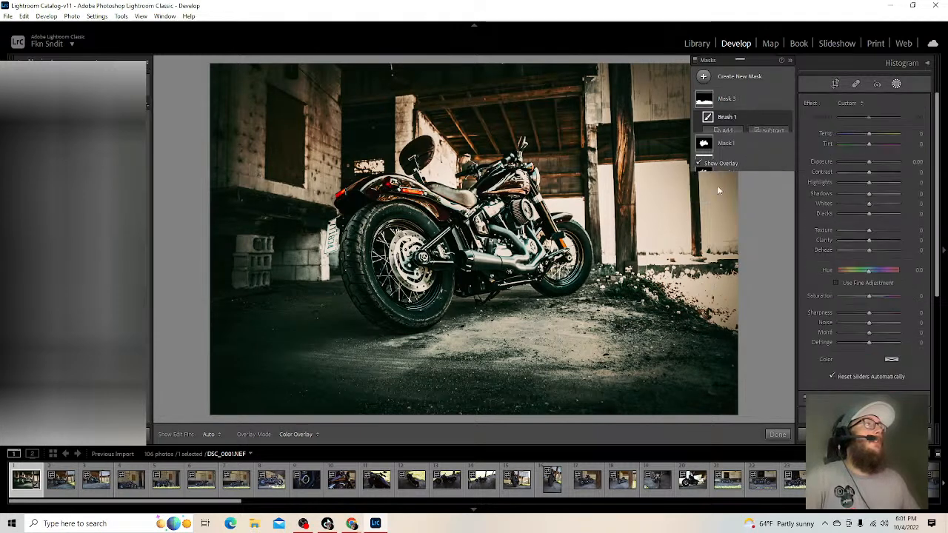
drag(645, 178, 570, 230)
mouse_move(643, 182)
mouse_down()
mouse_move(661, 171)
mouse_move(662, 183)
mouse_move(649, 176)
mouse_up()
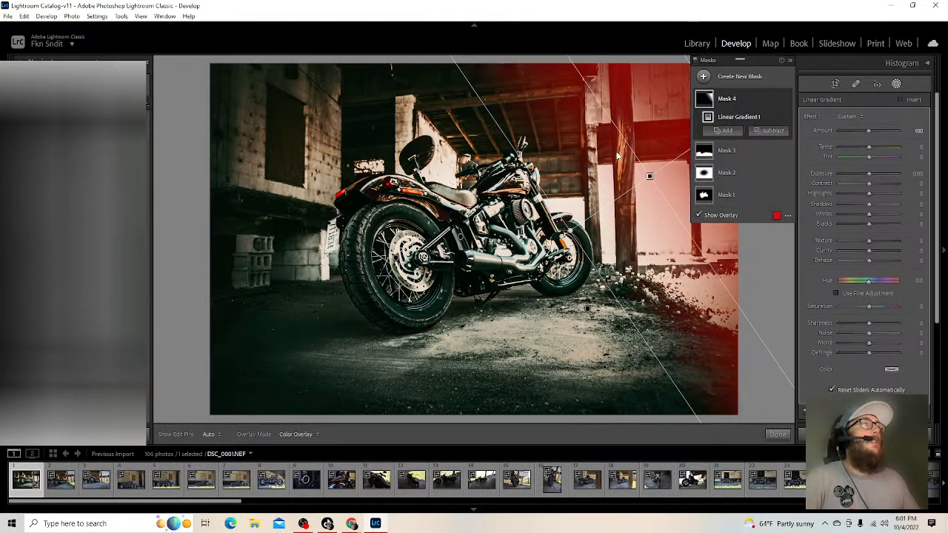
- Narrow the linear gradient's transition with the mask list collapsed, and set its exposure to -0.30 and blacks to -8
click(789, 60)
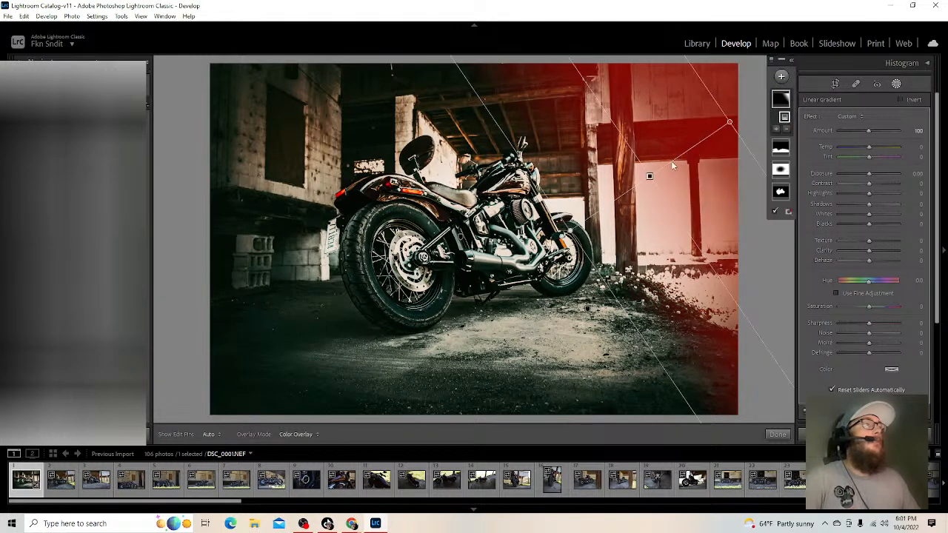
drag(727, 123, 691, 152)
drag(570, 229, 596, 225)
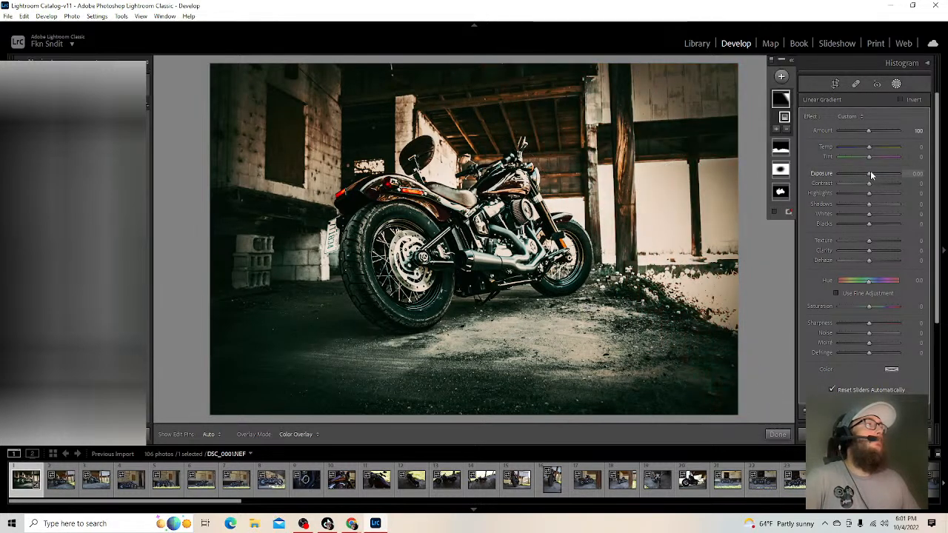
drag(871, 174, 869, 175)
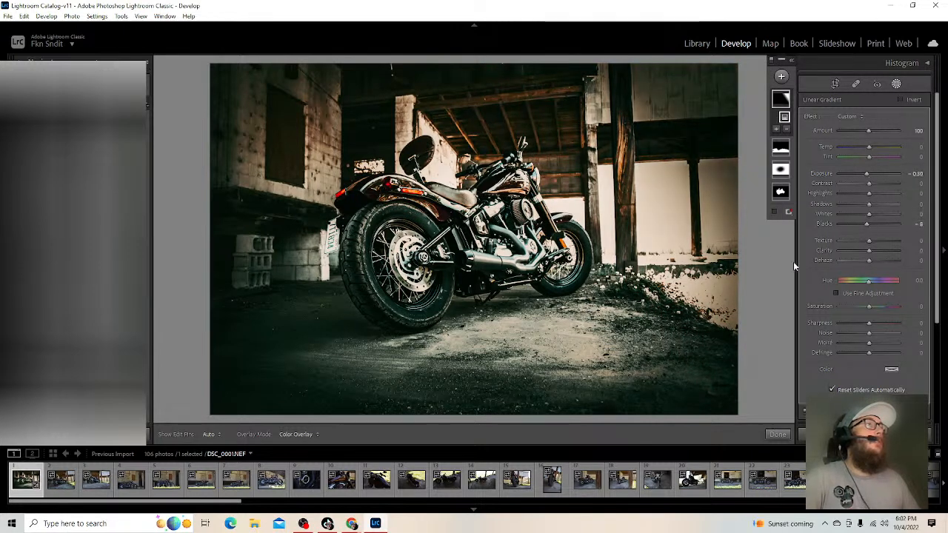
scroll(829, 348, down, 4)
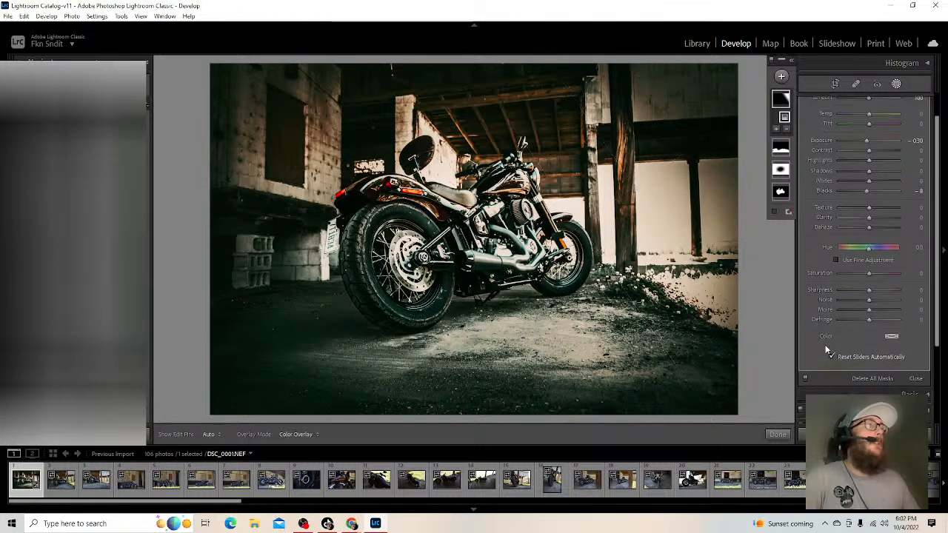
- Set the post-crop vignetting amount to -21 for the first motorcycle photo
scroll(921, 392, down, 3)
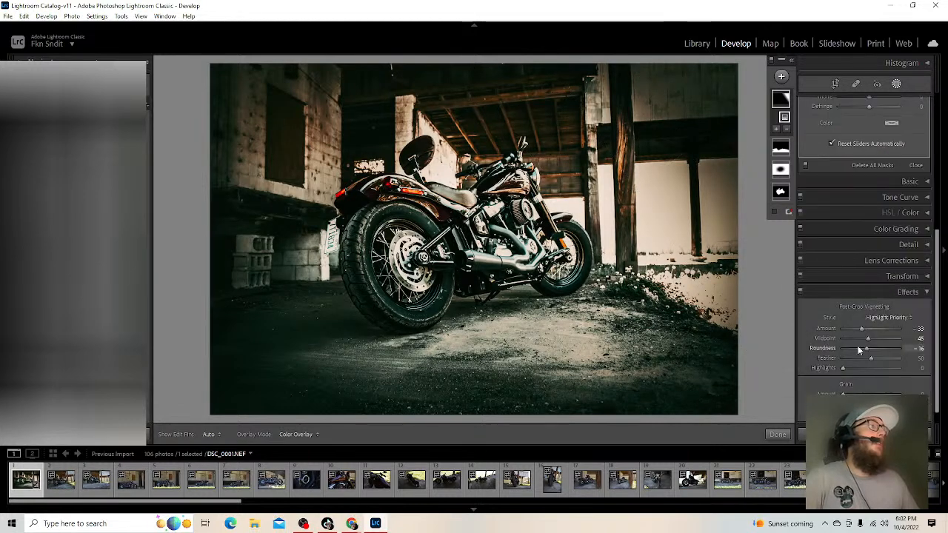
drag(862, 330, 864, 331)
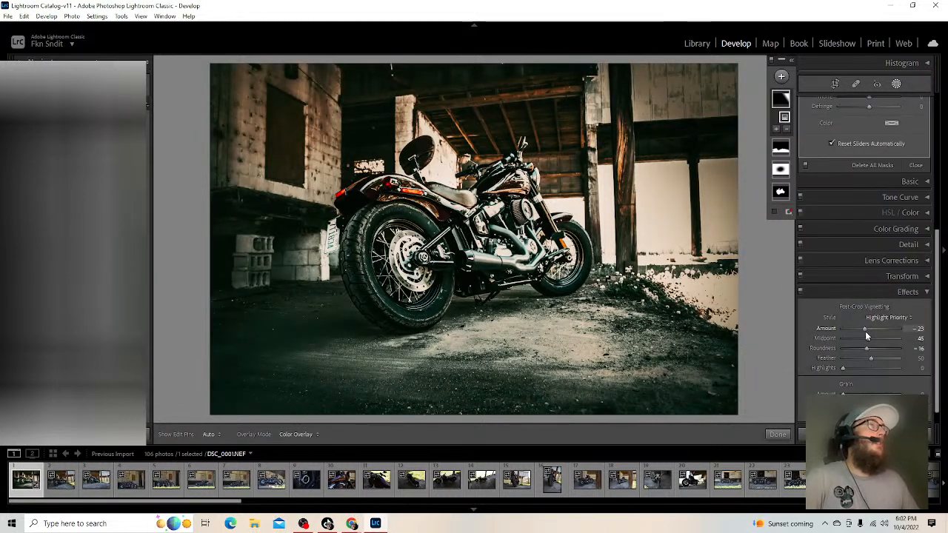
drag(865, 331, 866, 332)
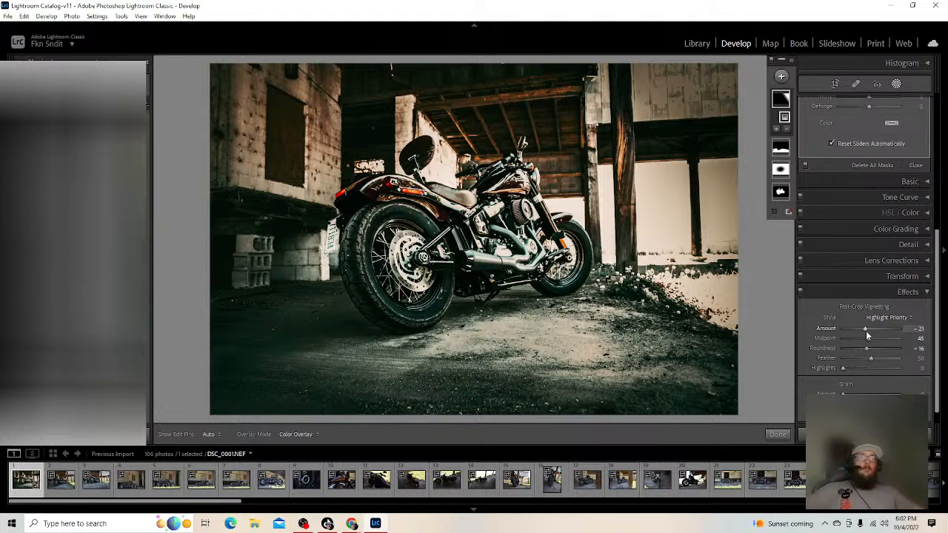
- Add a linear gradient mask from the photo's bottom edge up to the motorcycle's kickstand and set its exposure to -0.71
click(781, 77)
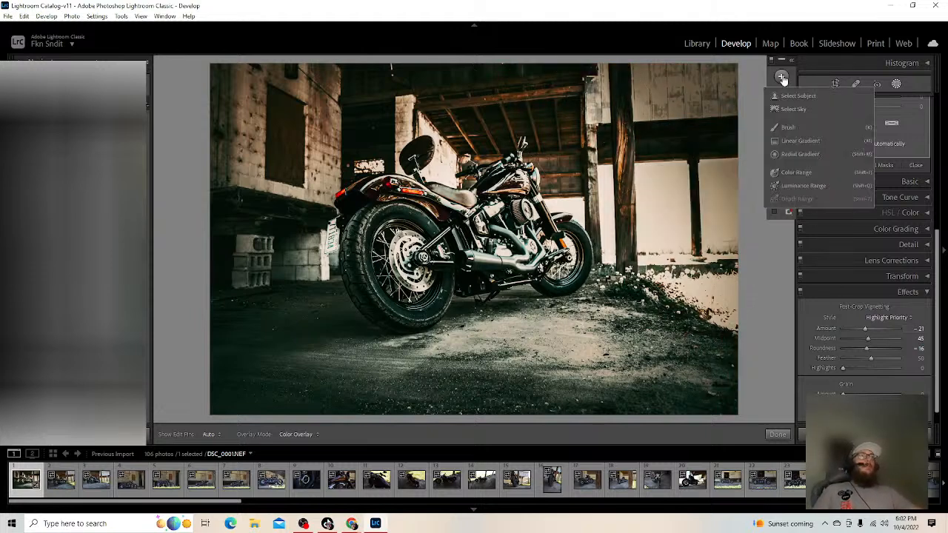
click(799, 141)
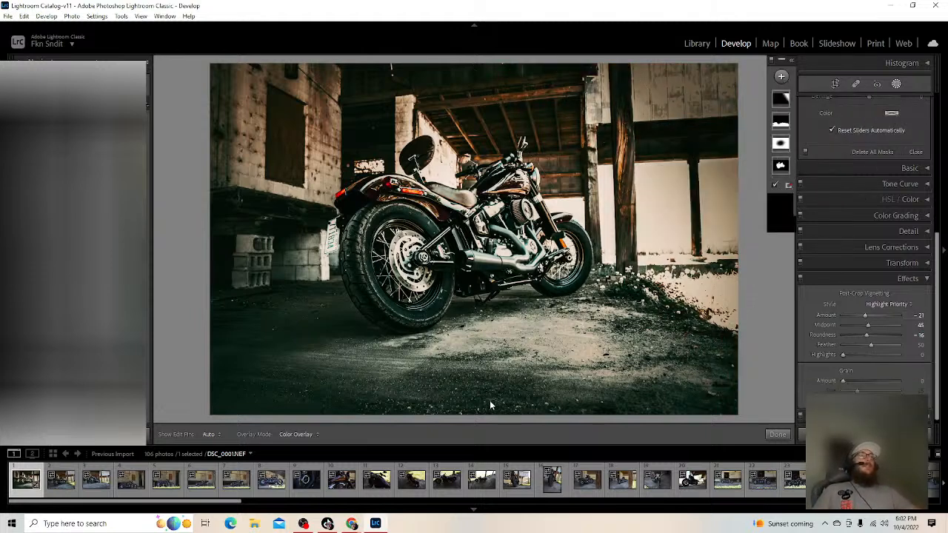
drag(485, 414, 486, 310)
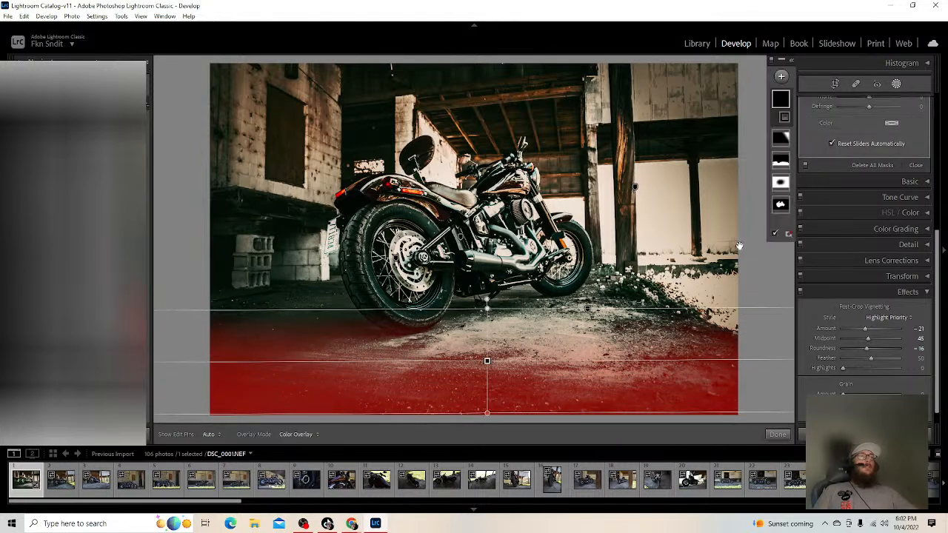
scroll(881, 200, up, 6)
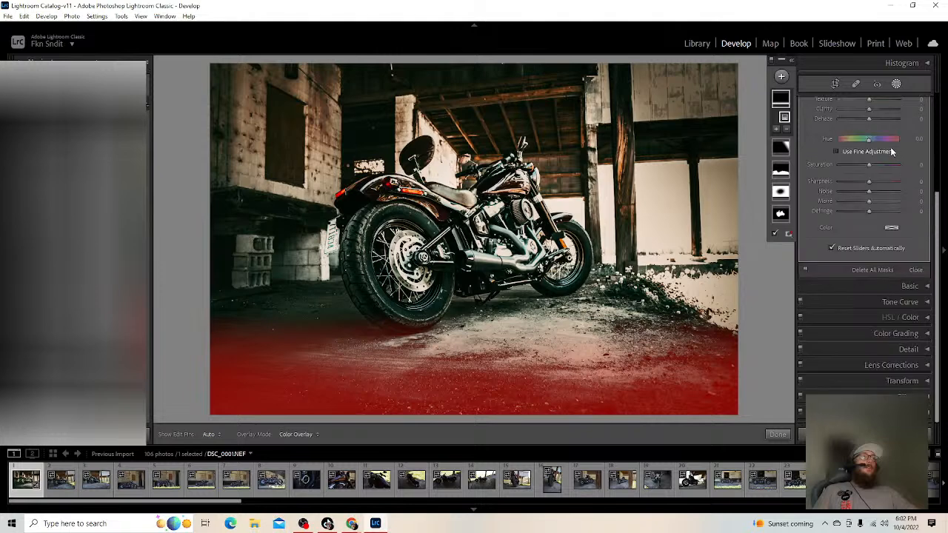
drag(869, 175, 867, 178)
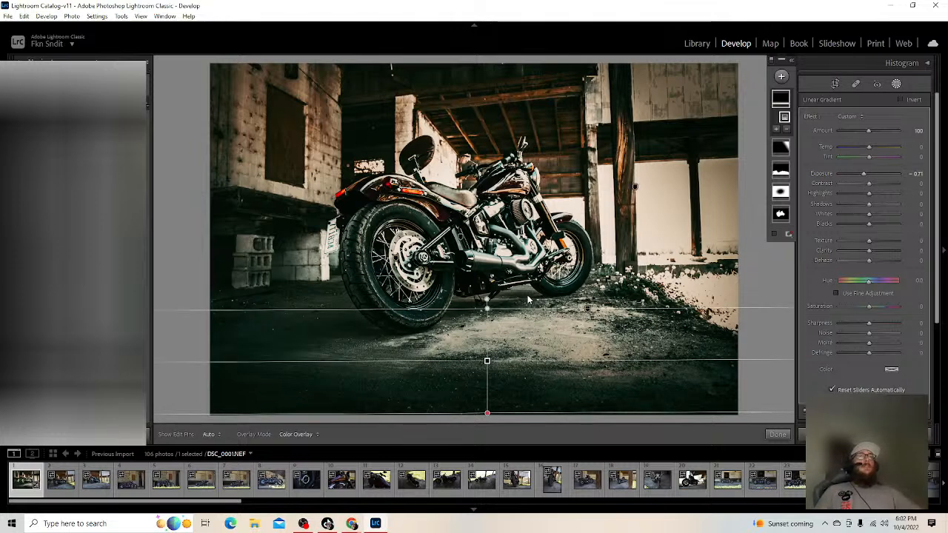
- Look through the second to eighth photos of the import to find the next one worth editing
click(63, 484)
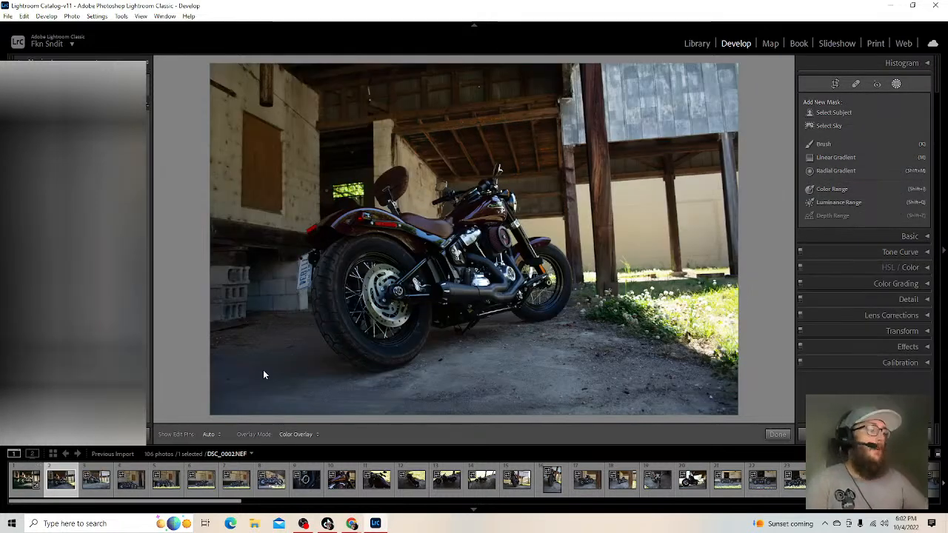
key(Right)
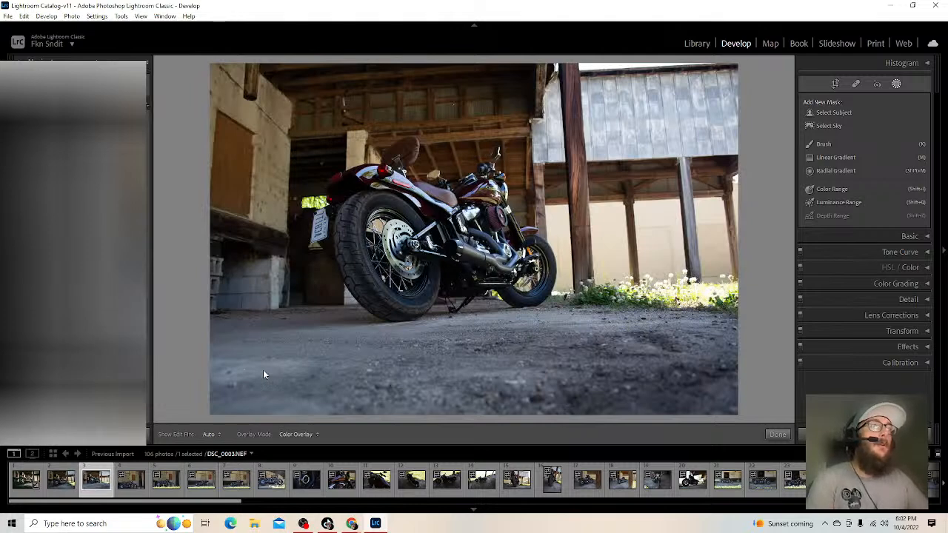
key(Right)
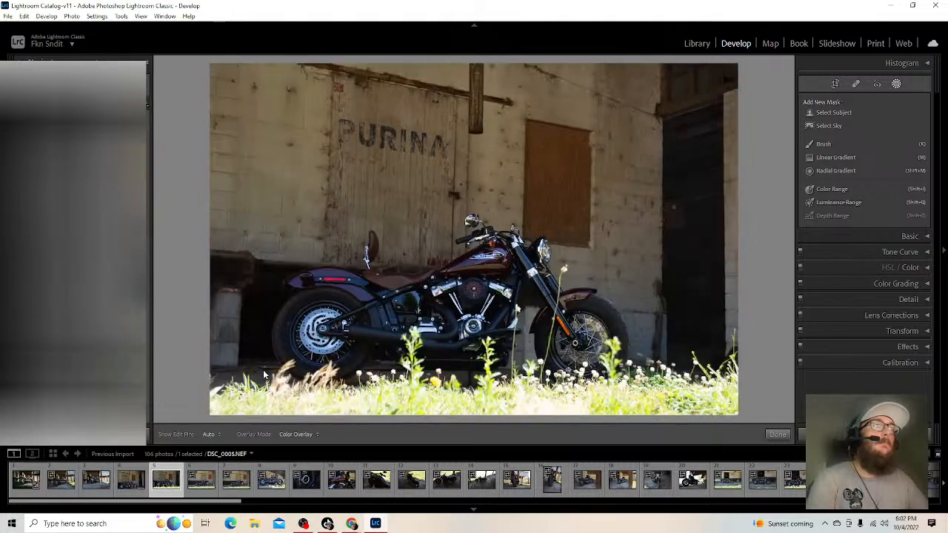
key(Right)
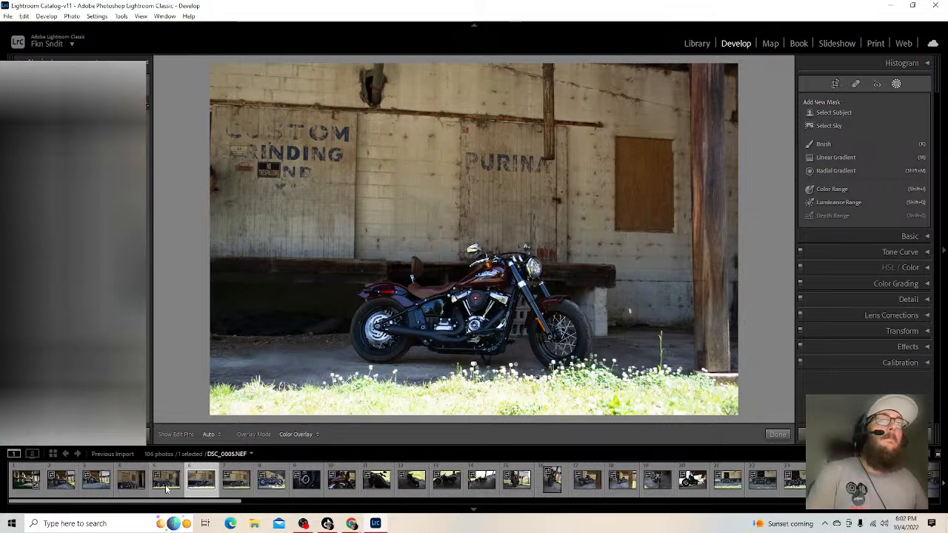
click(64, 483)
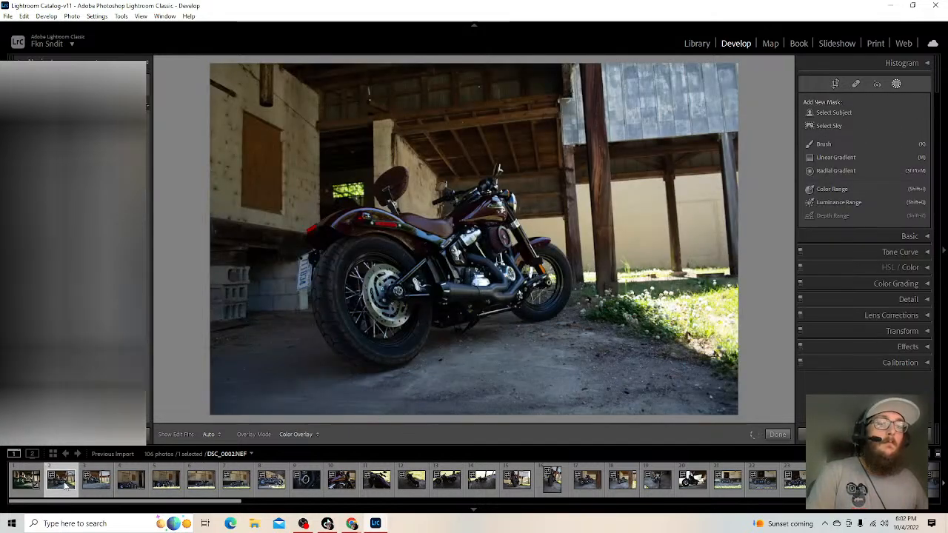
click(271, 482)
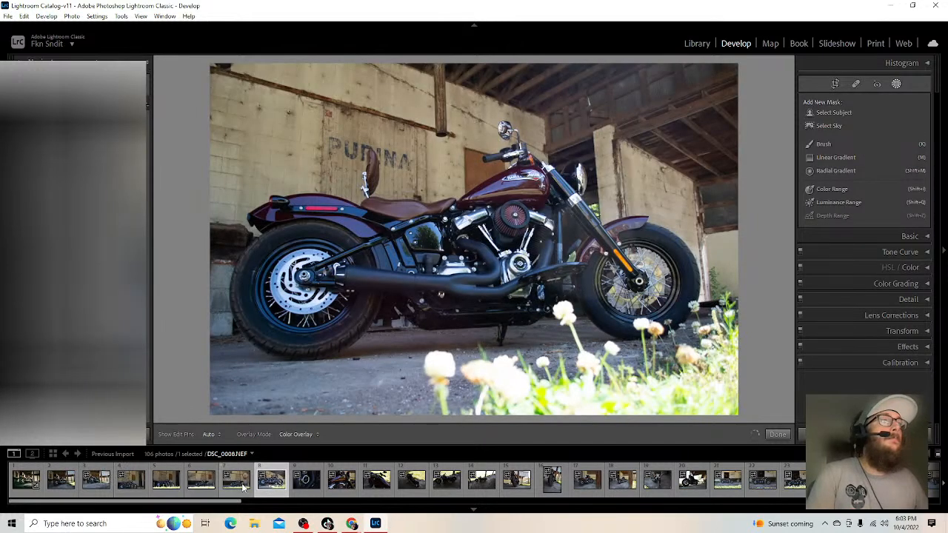
click(237, 483)
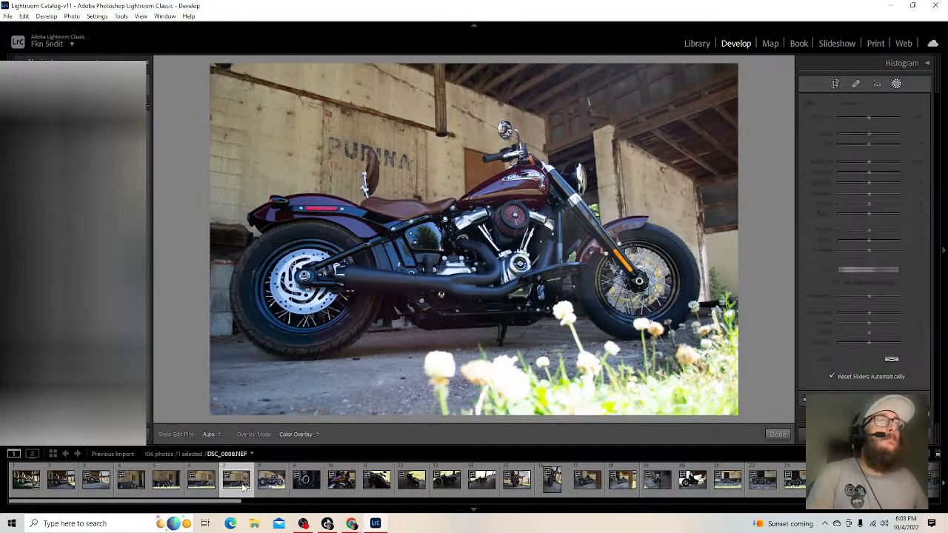
click(205, 483)
click(174, 483)
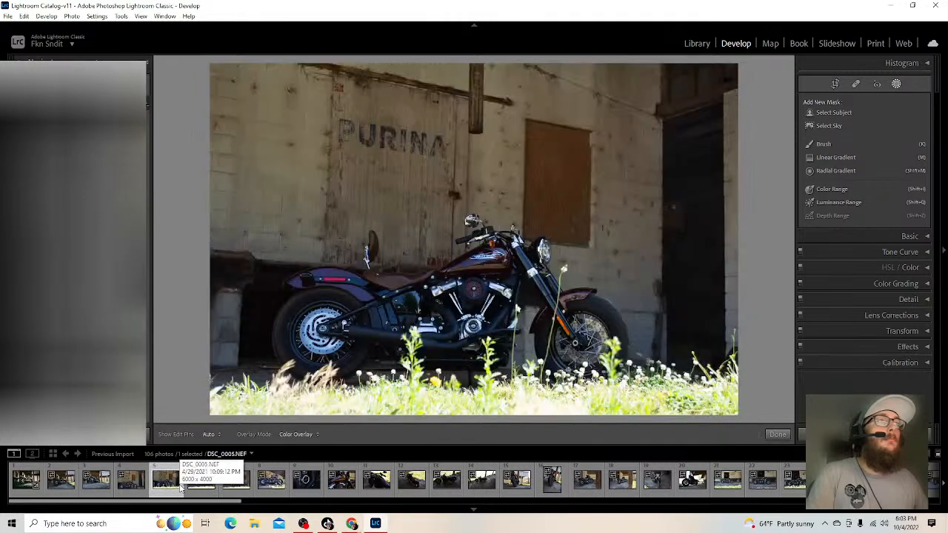
- Remove the three photos DSC_0002 to DSC_0004 from the Lightroom catalog without deleting them from disk
click(130, 483)
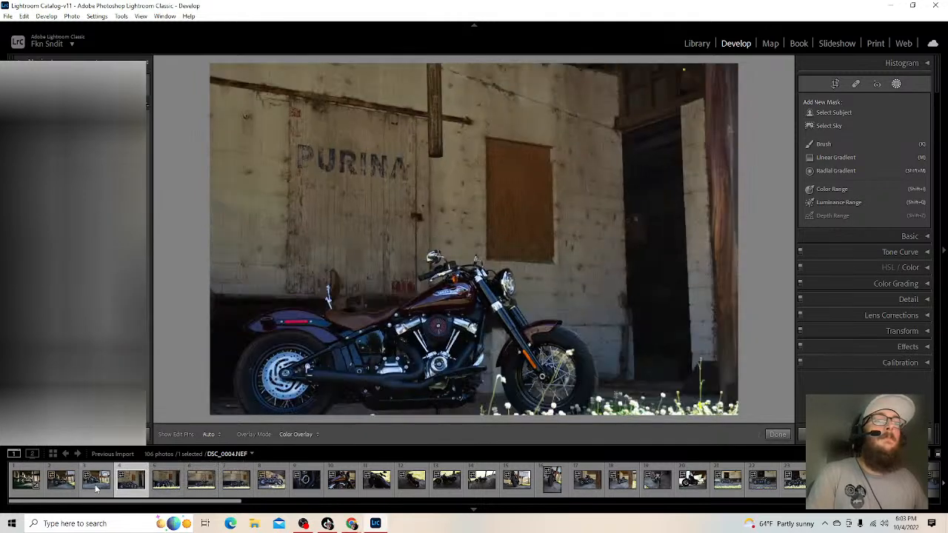
shift+click(72, 485)
right_click(72, 485)
click(125, 459)
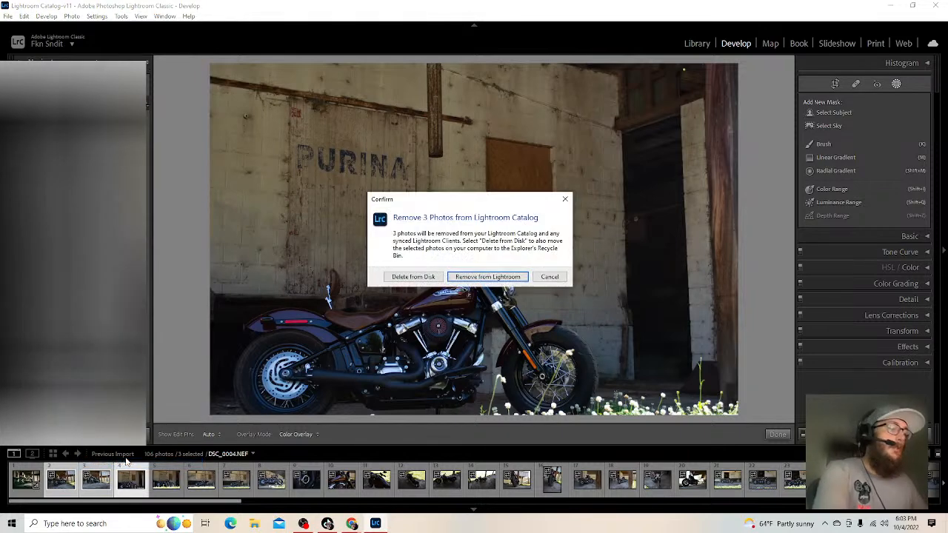
key(Return)
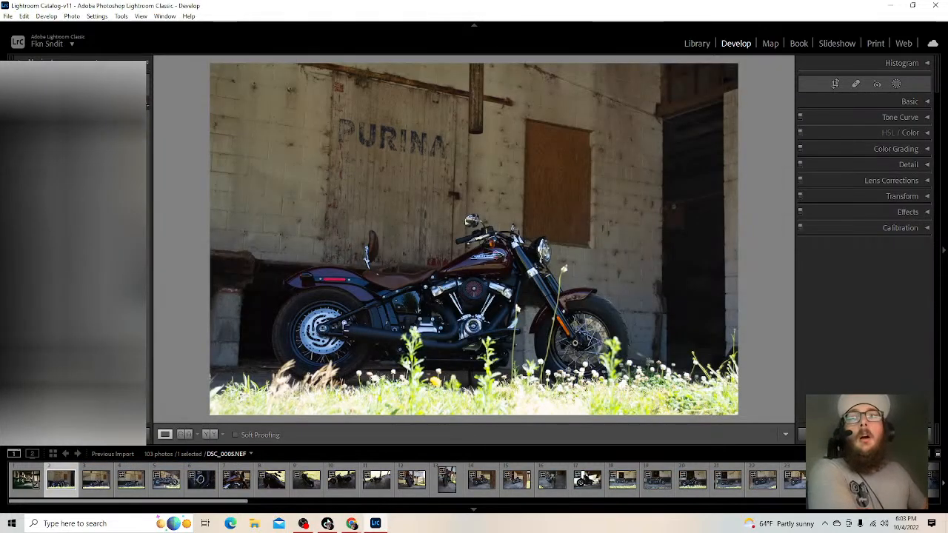
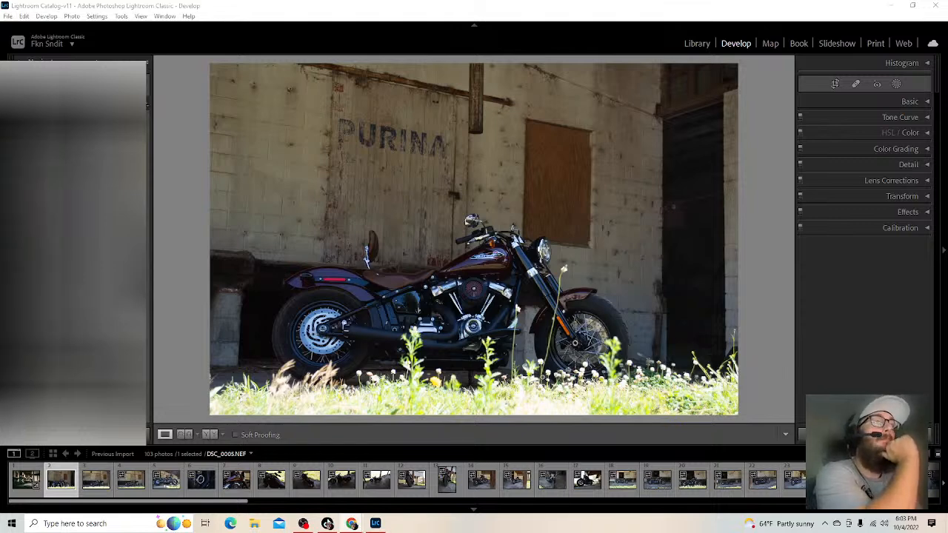
- Look through the remaining motorcycle photos up to DSC_0037 for one with visible sky
click(95, 482)
click(132, 486)
click(160, 490)
click(201, 490)
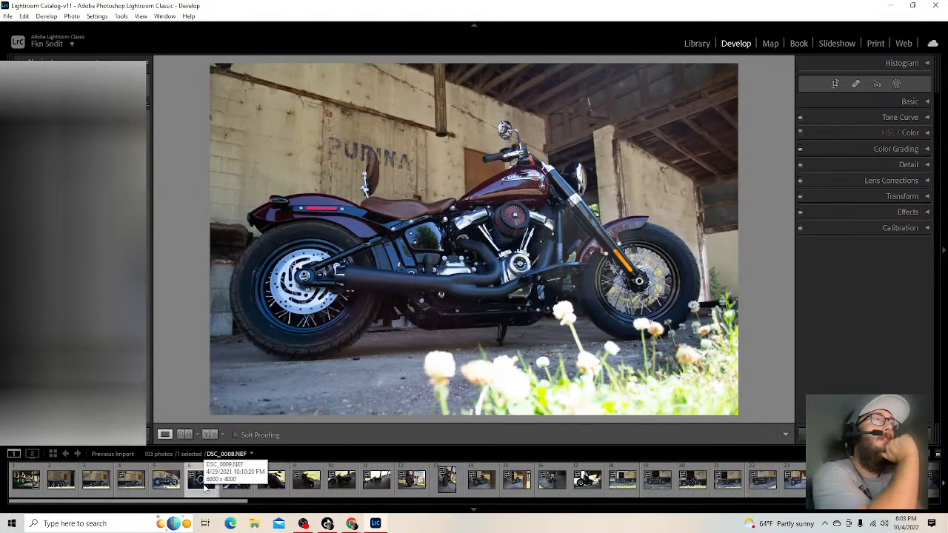
key(Right)
key(Right)
key(Right)
key(Right)
key(Right)
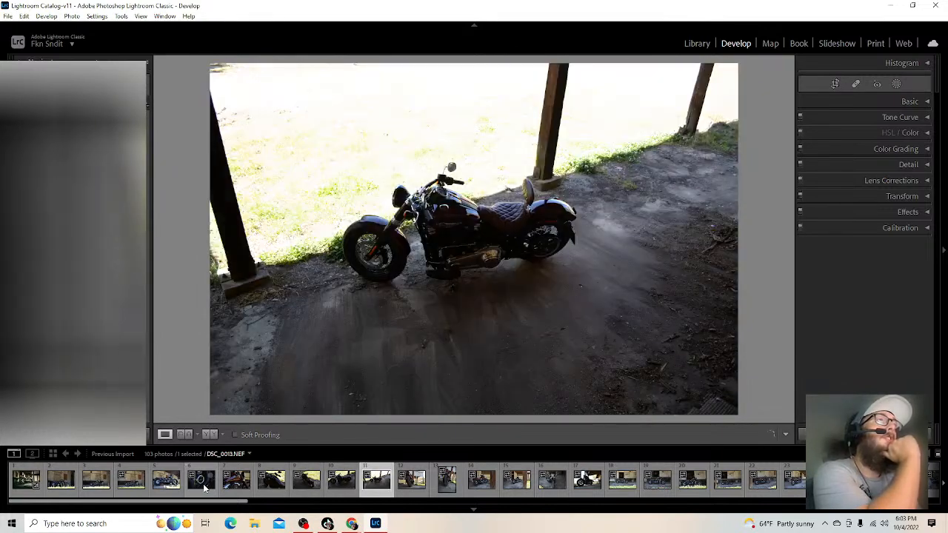
key(Right)
key(Right)
key(Right)
key(Right)
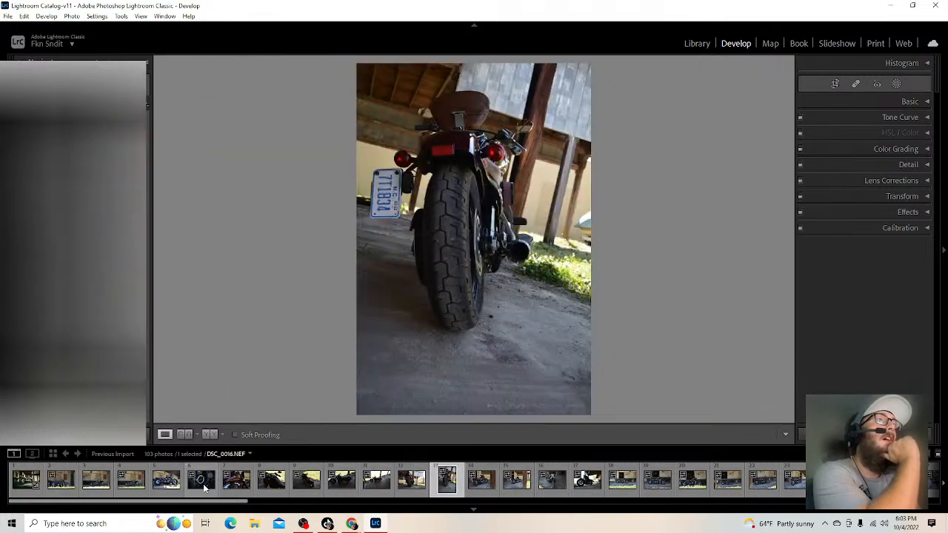
key(Left)
key(Left)
key(Left)
key(Left)
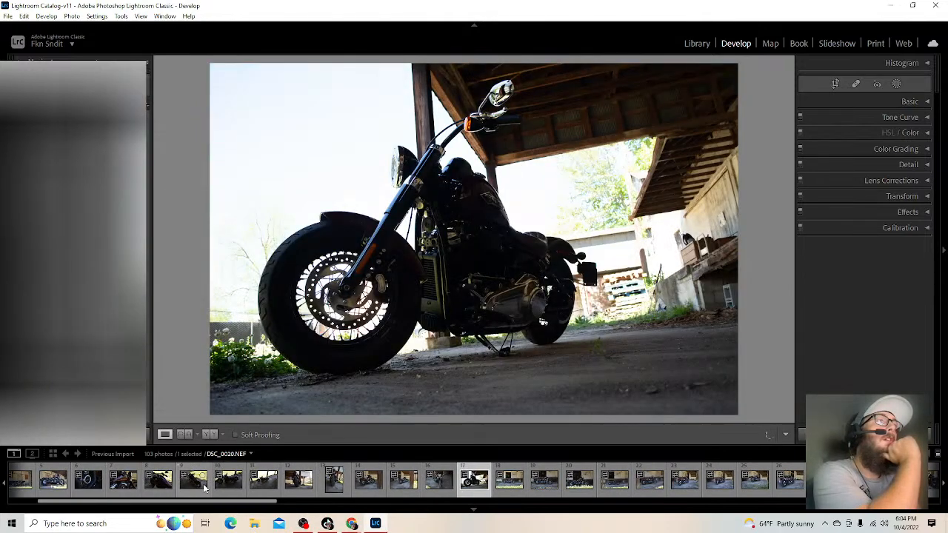
key(Right)
key(Right)
key(Right)
key(Right)
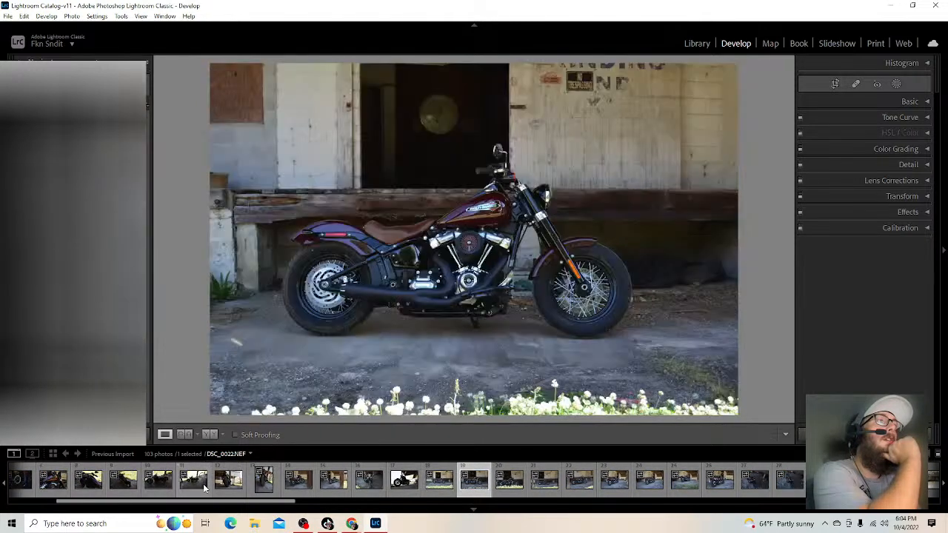
key(Right)
key(Right)
key(Right)
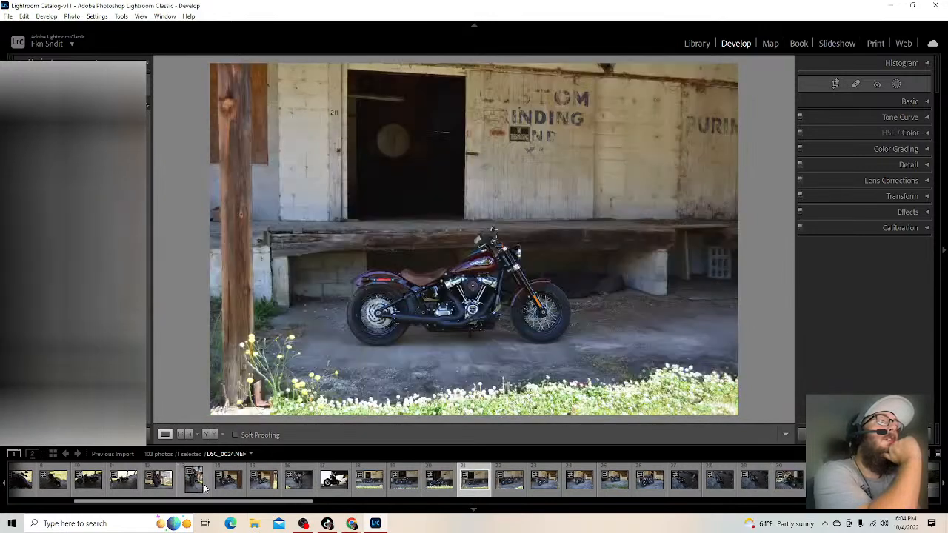
key(Right)
key(Right)
key(Right)
key(Right)
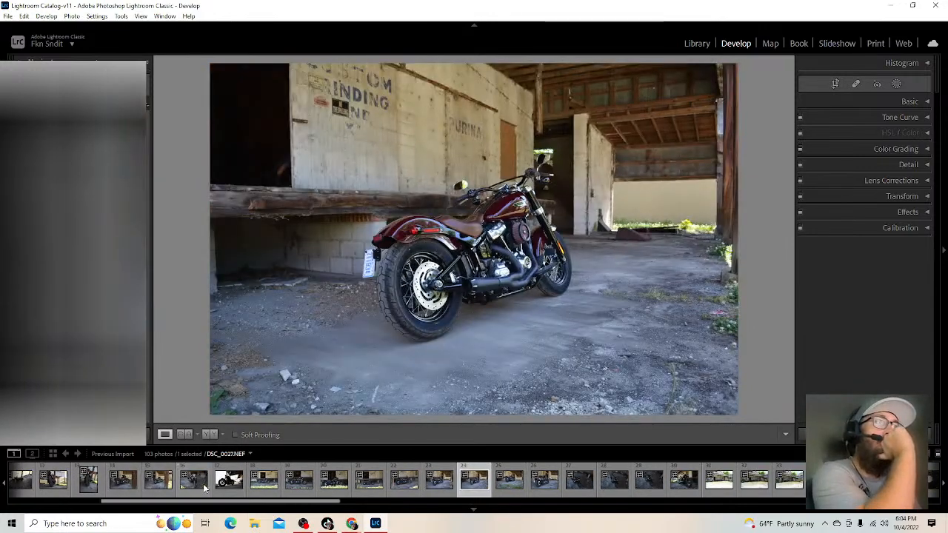
key(Right)
key(Right)
key(Right)
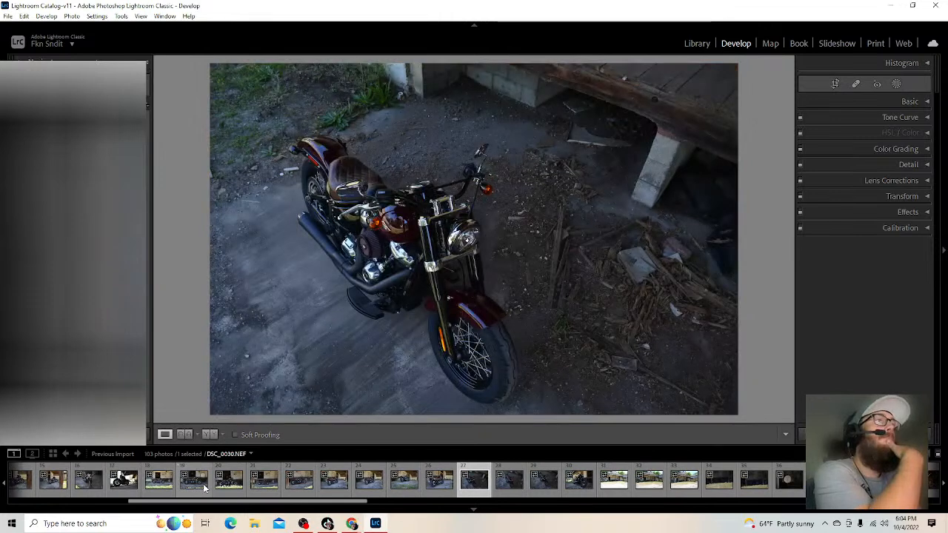
key(Right)
key(Right)
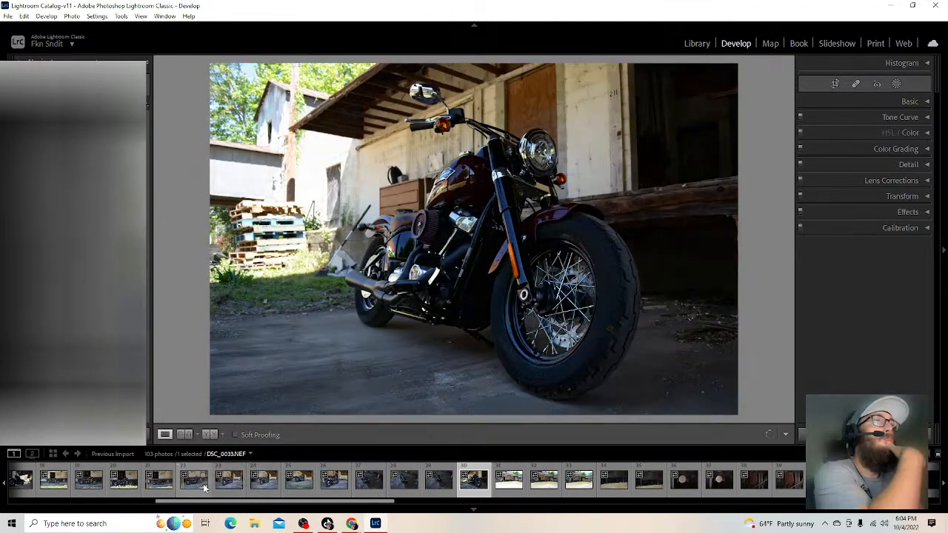
key(Right)
key(Right)
key(Right)
key(Right)
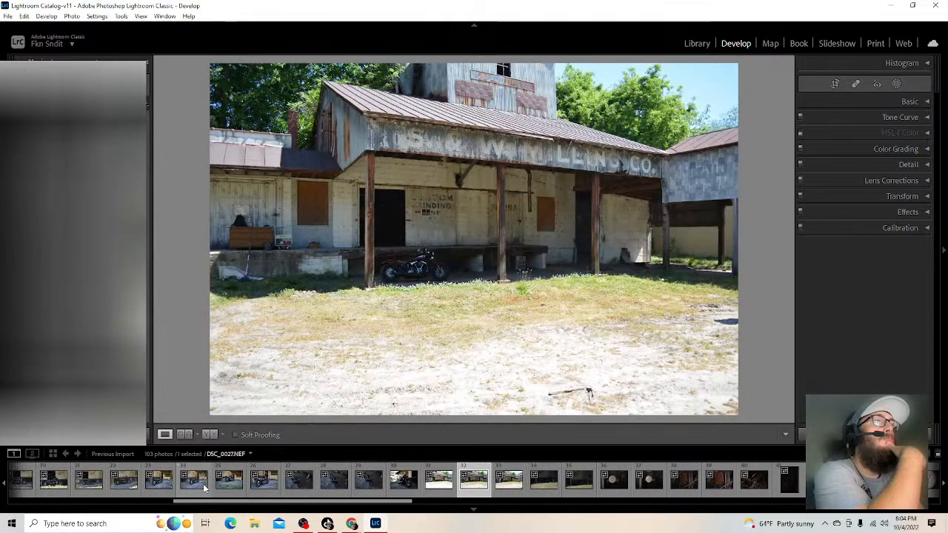
key(Right)
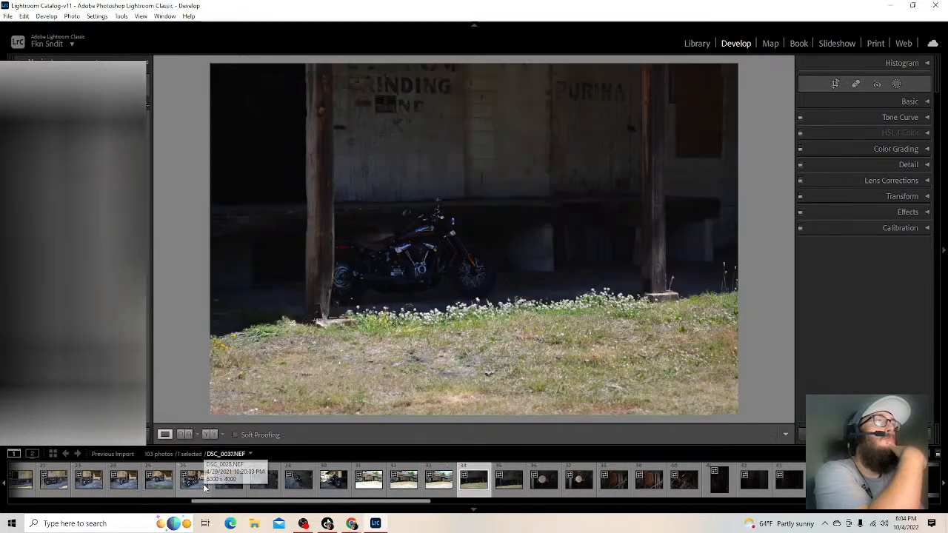
- Add a sky selection mask to mill photo DSC_0036 and set its exposure to -4.00, contrast to 100 and blacks to -100
key(Left)
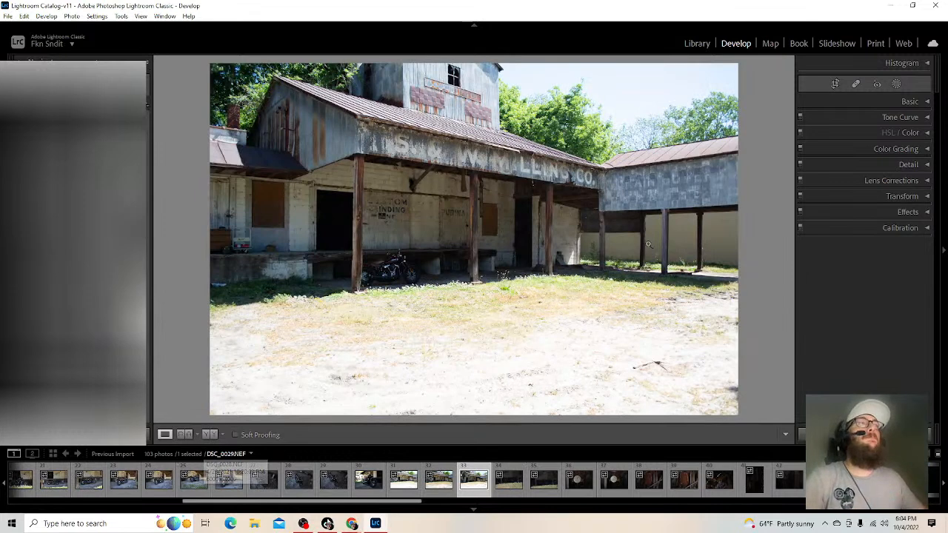
click(892, 86)
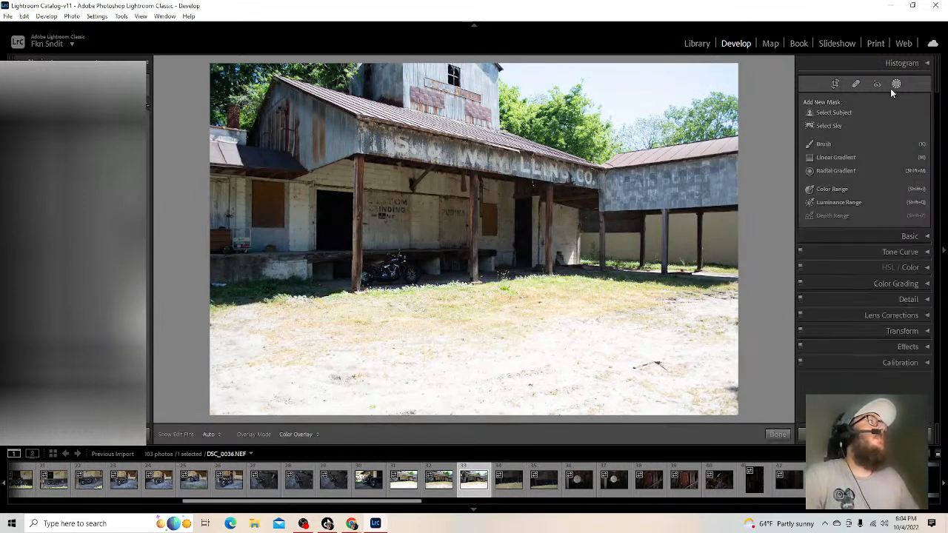
click(844, 126)
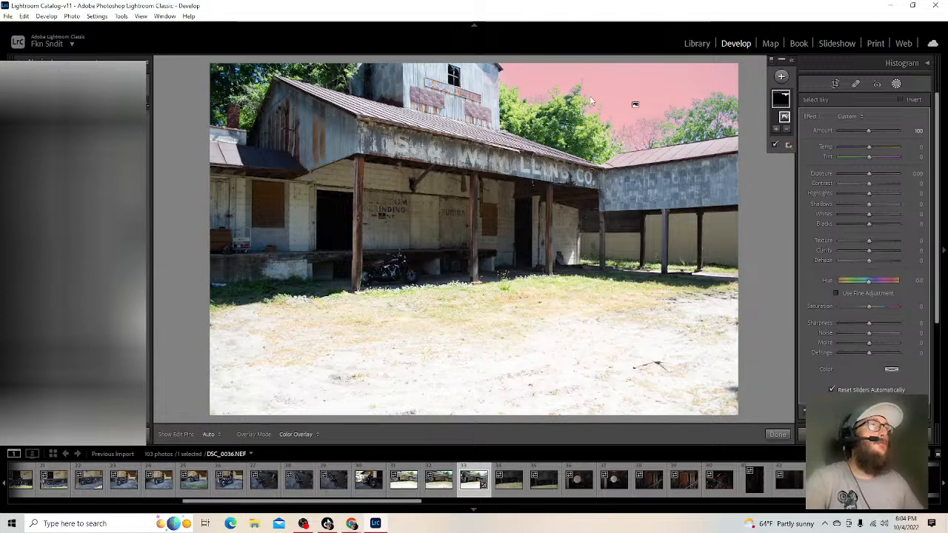
click(871, 176)
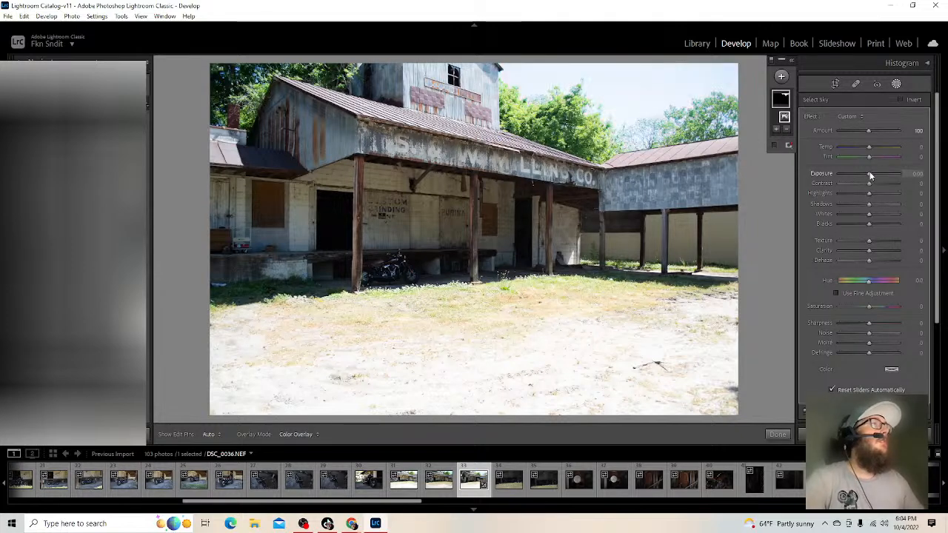
drag(871, 176, 666, 119)
drag(869, 183, 934, 185)
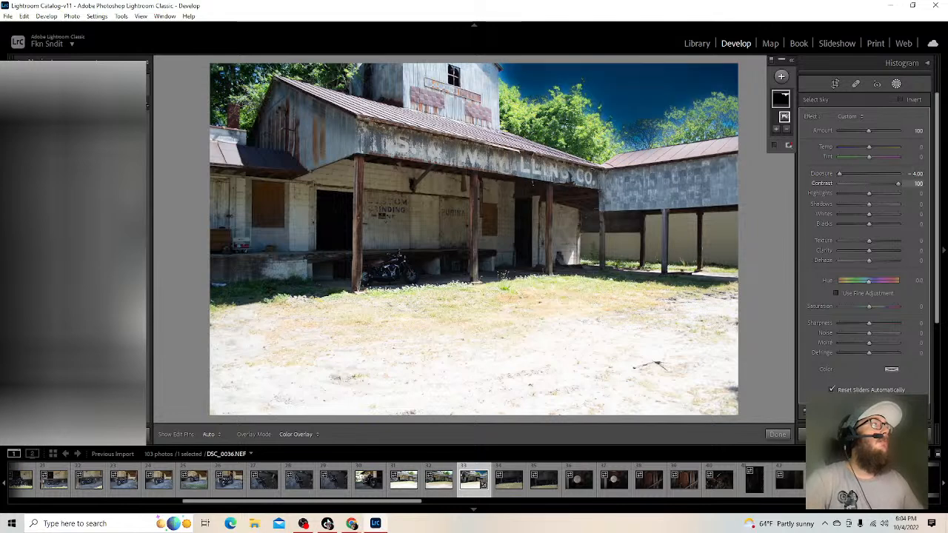
drag(872, 224, 758, 236)
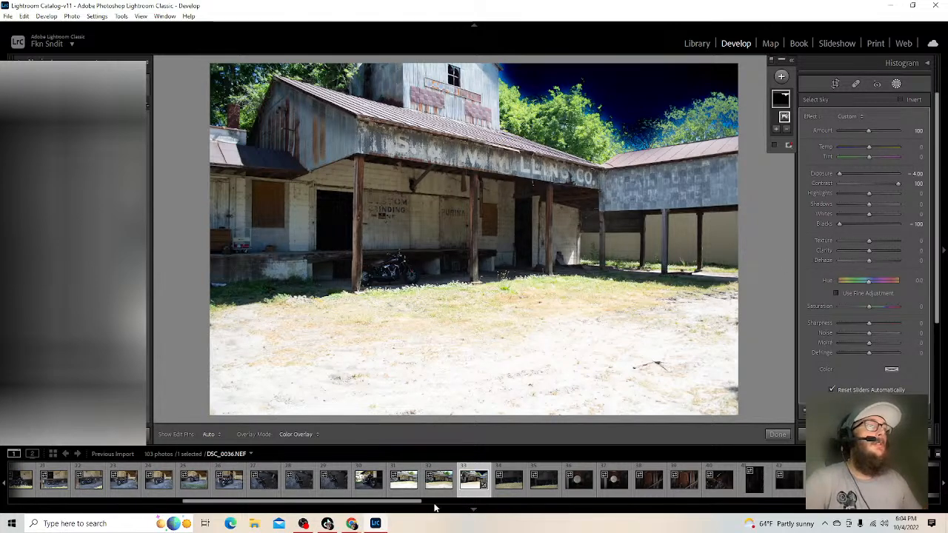
- Look through the dark indoor motorcycle photos near the end of the import and open the side view DSC_0078
click(404, 493)
drag(402, 501, 833, 516)
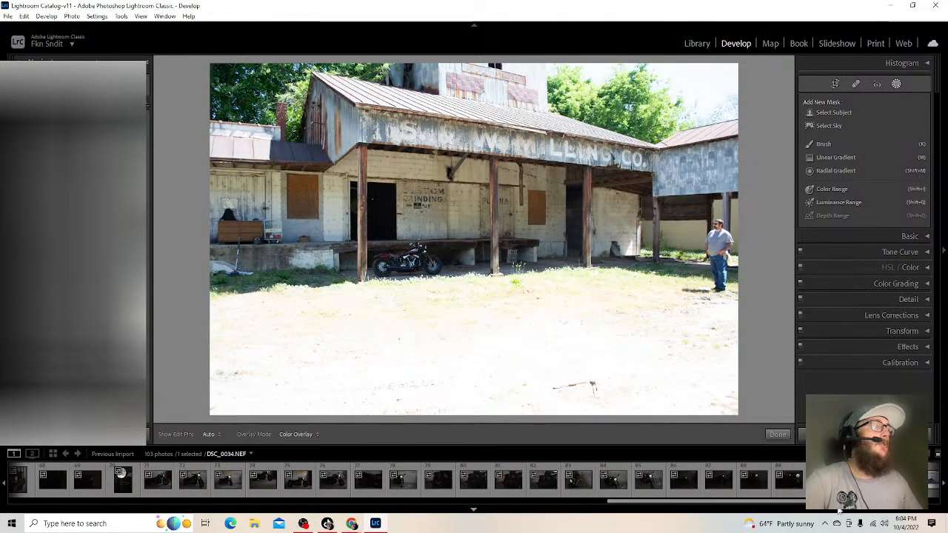
scroll(599, 481, up, 1)
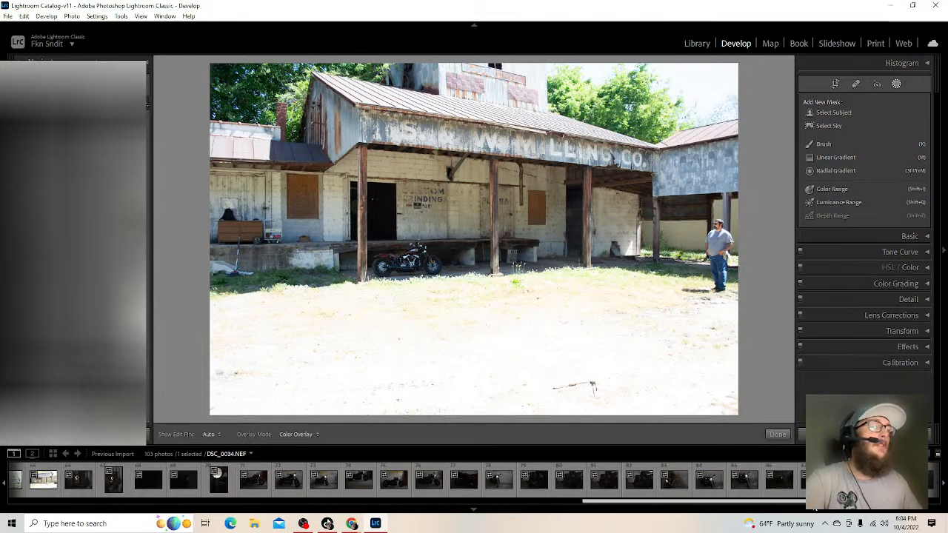
click(500, 480)
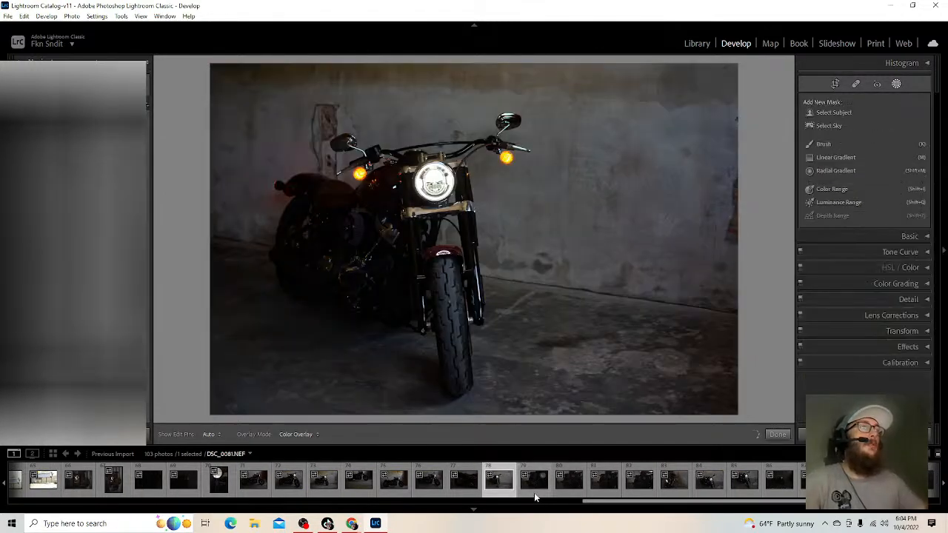
key(Left)
key(Left)
key(Left)
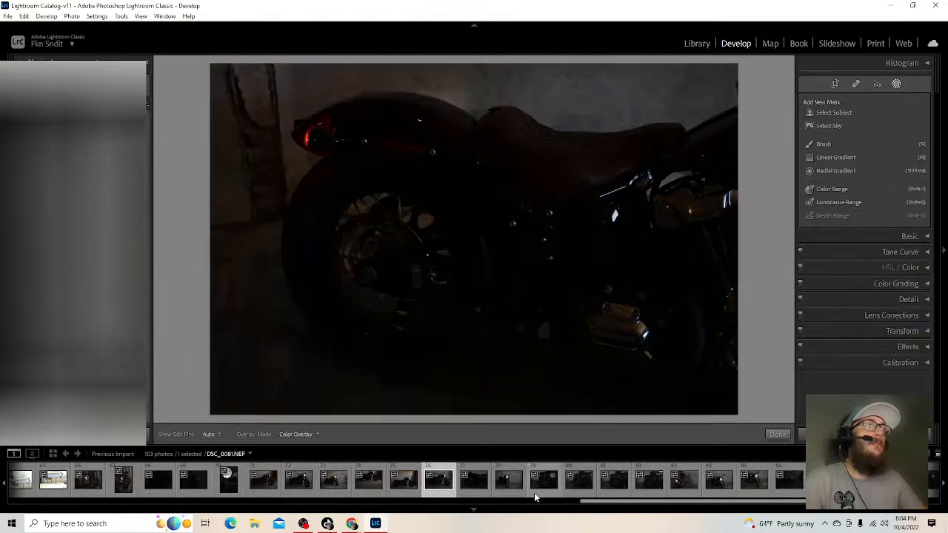
key(Left)
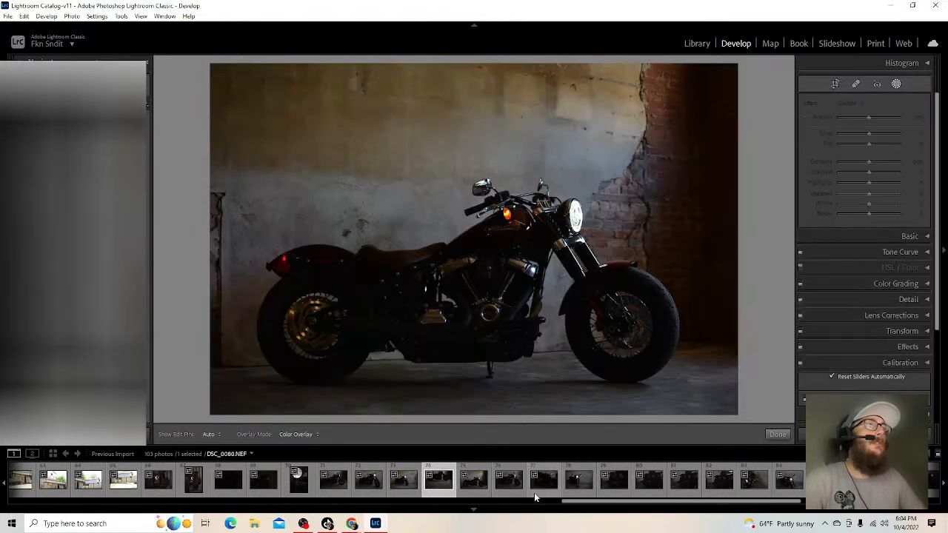
key(Right)
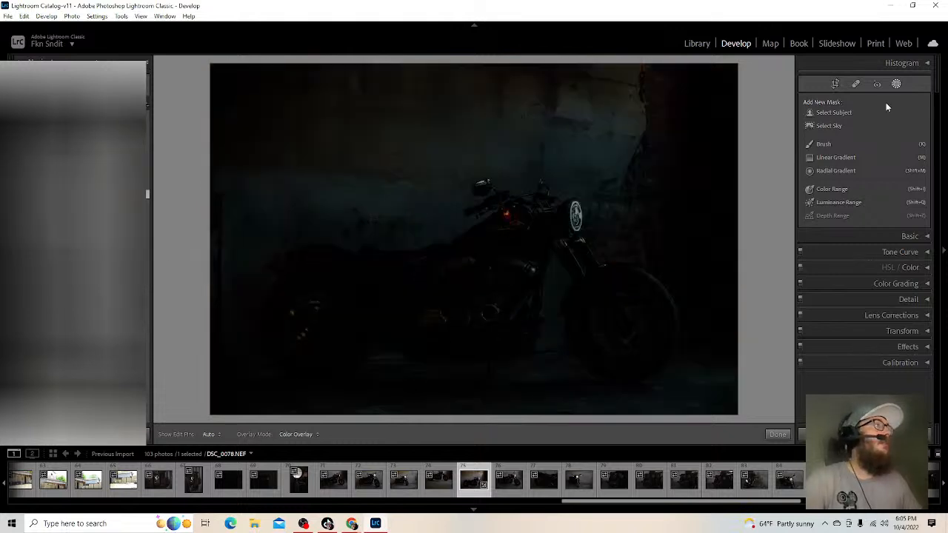
- Leave masking and try an exposure of +2.13, undo it, and try highlights at -79 on the side-view motorcycle photo
click(896, 84)
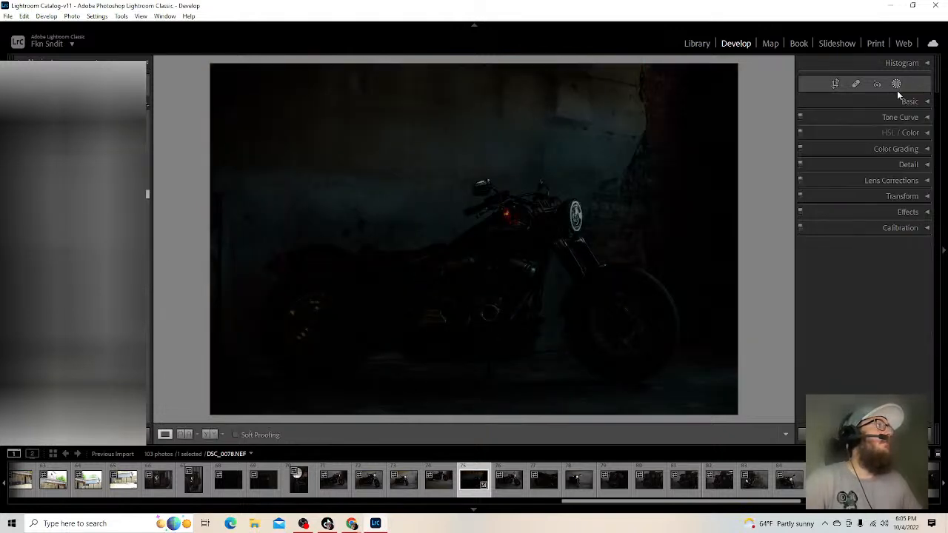
click(908, 103)
drag(871, 203, 883, 205)
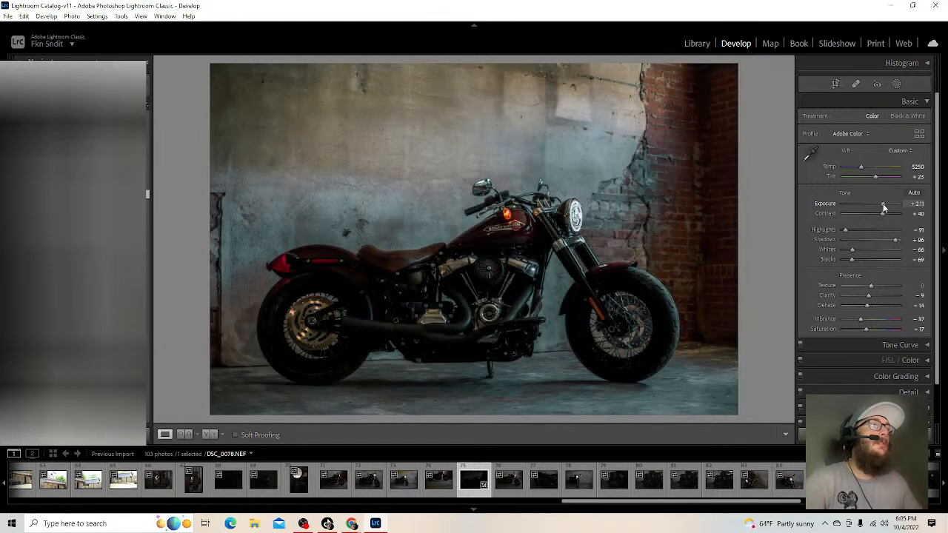
key(ctrl+z)
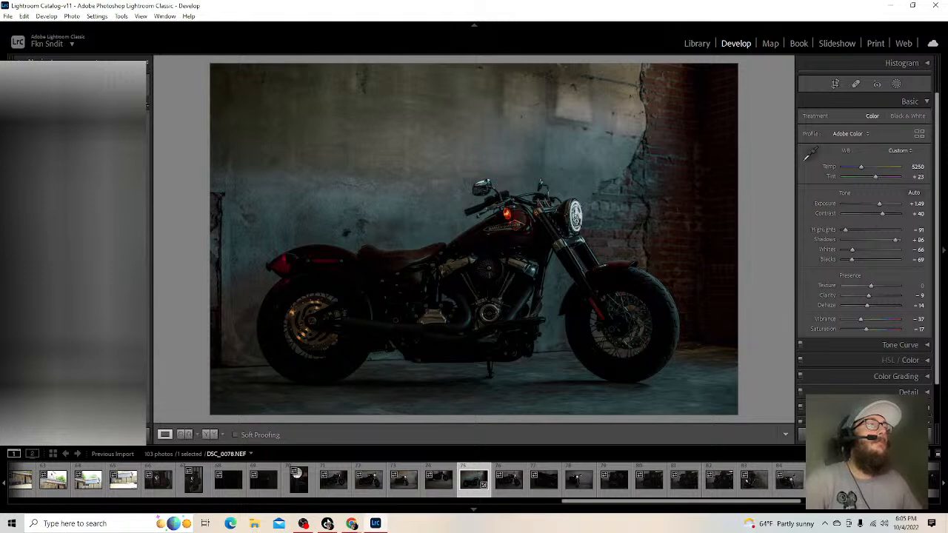
mouse_move(847, 233)
mouse_down()
mouse_move(872, 234)
mouse_move(850, 233)
mouse_up()
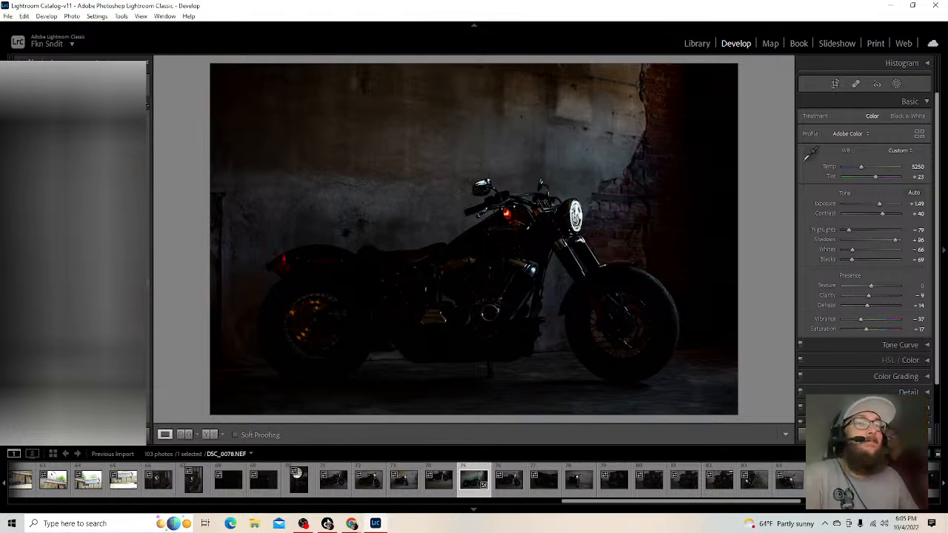
- Try other presets on the motorcycle photo, including one with exposure at +1.93 and a Vintage 01 look with raised exposure
click(148, 282)
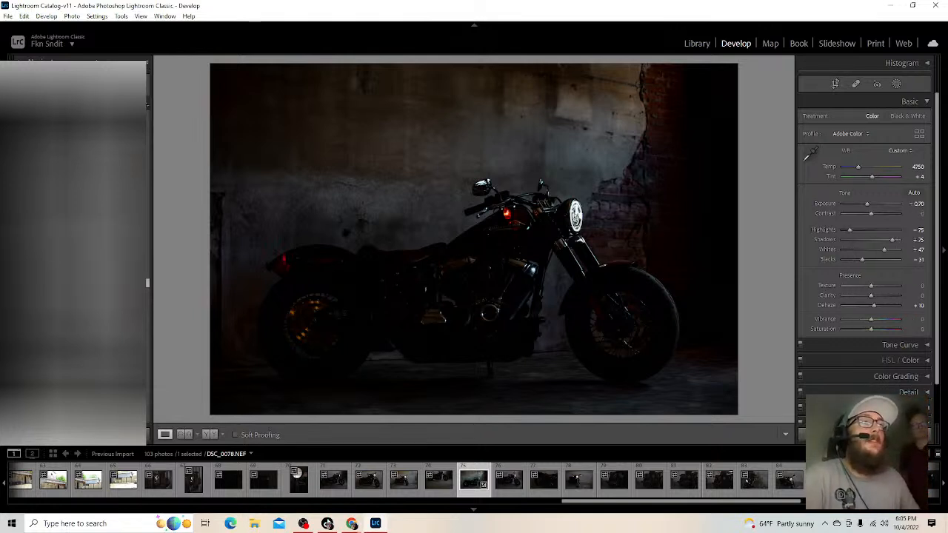
click(147, 184)
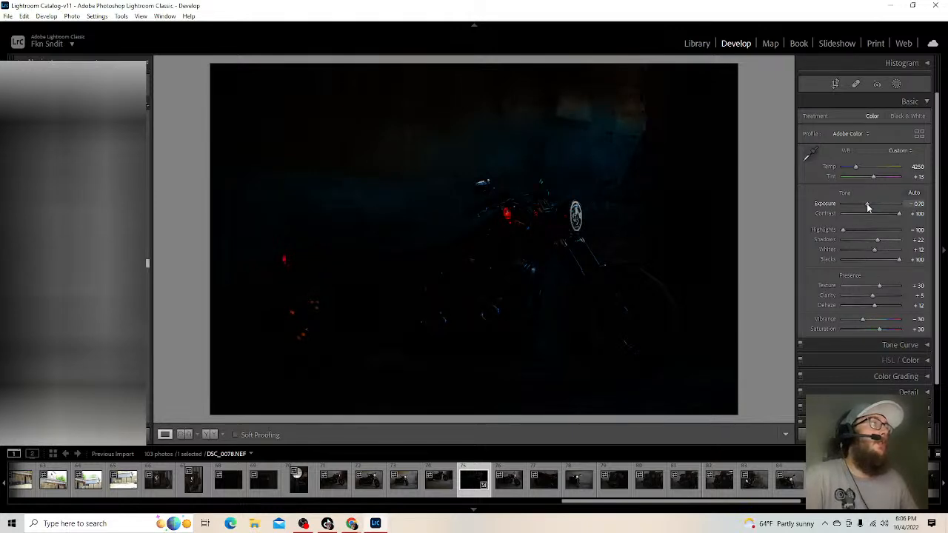
drag(866, 204, 880, 205)
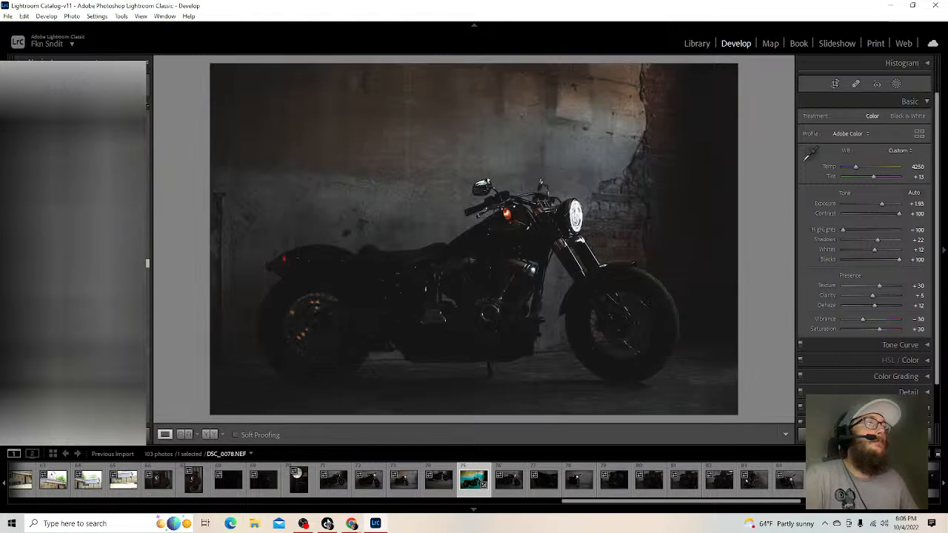
scroll(148, 262, down, 5)
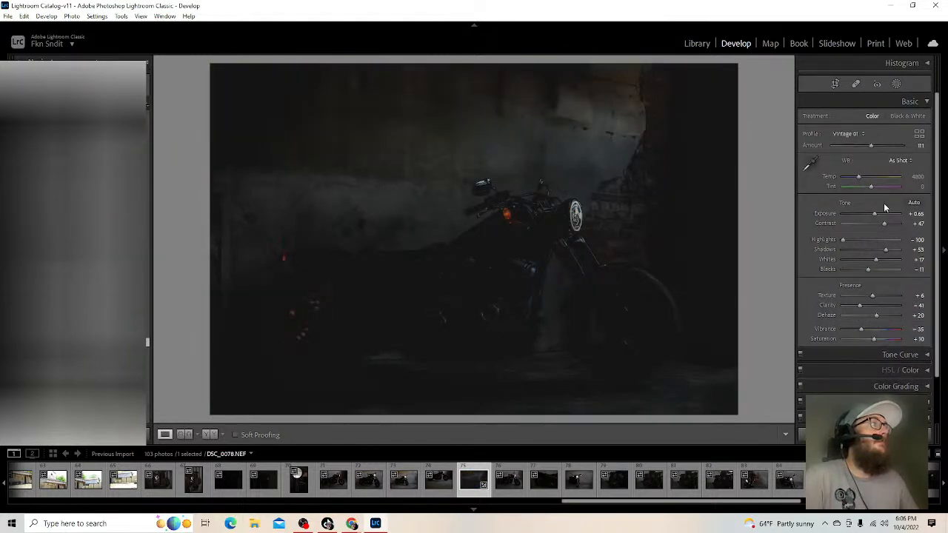
drag(873, 213, 880, 214)
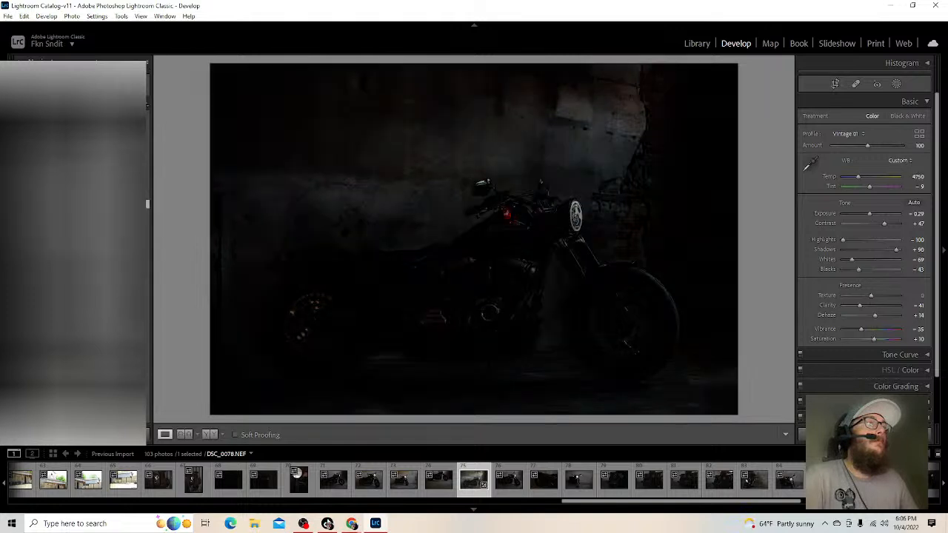
- Switch to the desaturated Adobe Color preset look with +79 contrast and set the photo's exposure to +0.70
key(ctrl+z)
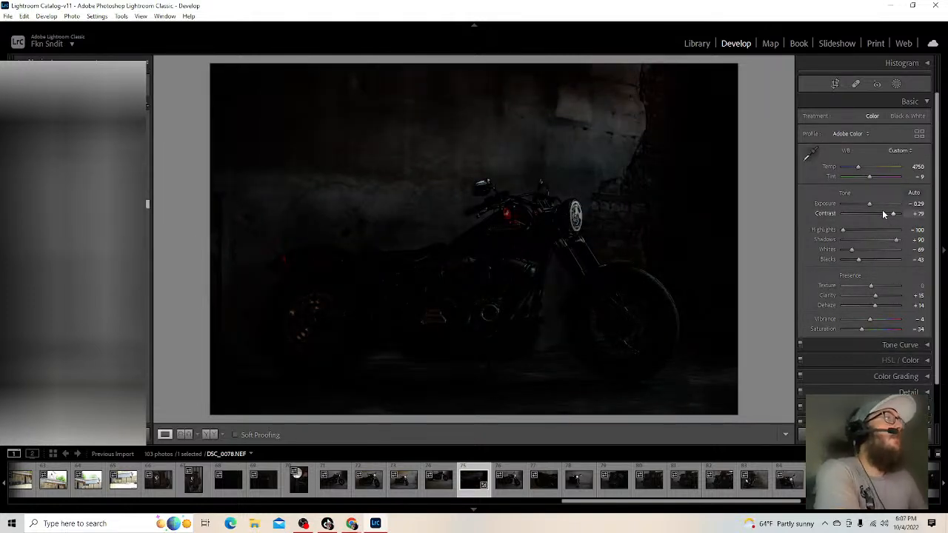
drag(868, 206, 872, 206)
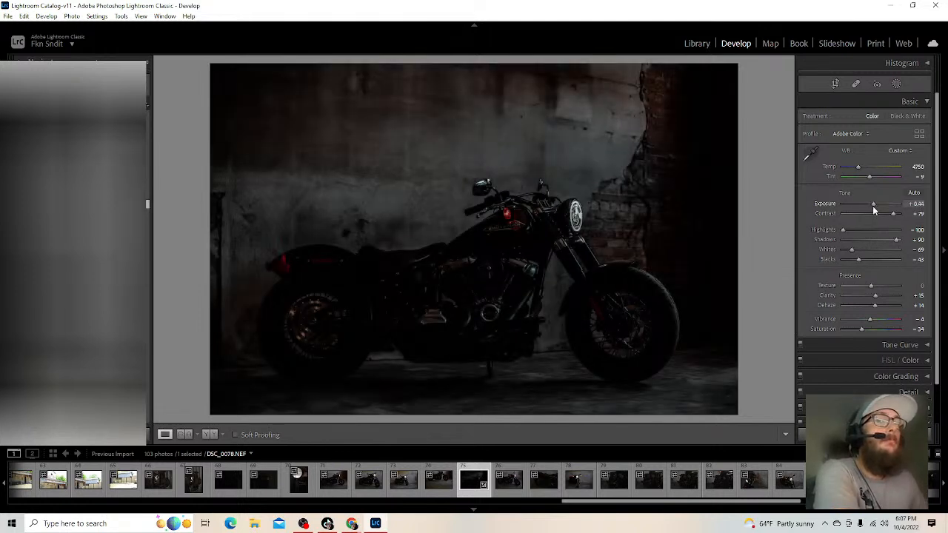
drag(872, 206, 873, 206)
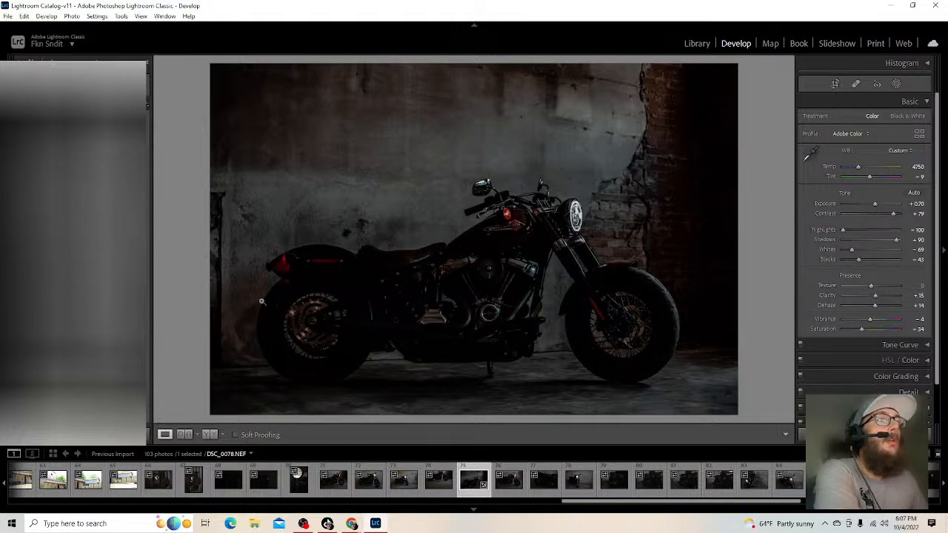
- Create a subject selection mask of the motorcycle, invert it to cover the background, and hide the mask overlay
click(895, 85)
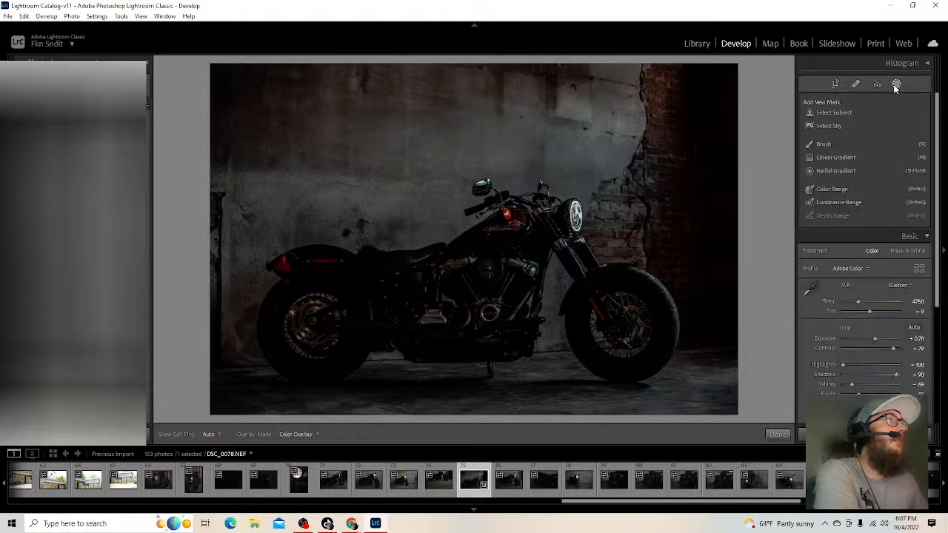
click(833, 113)
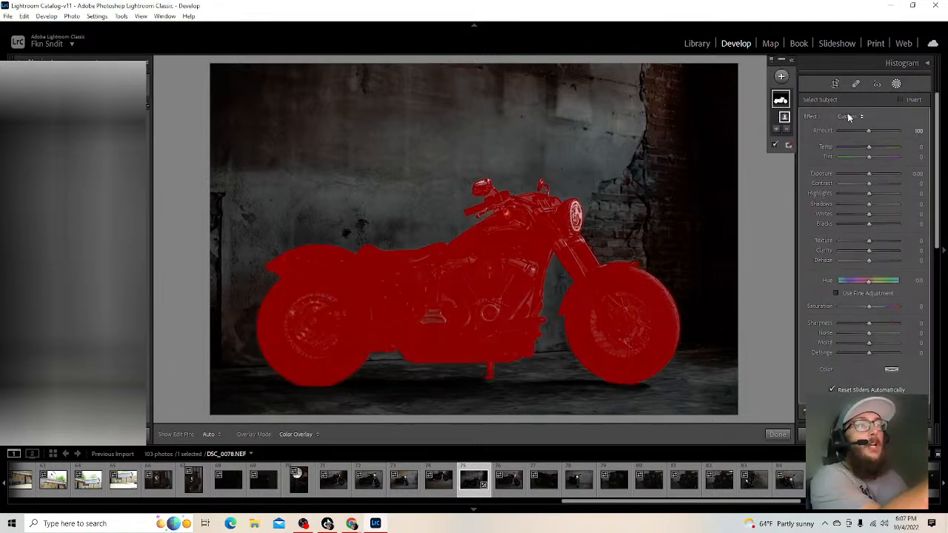
click(900, 100)
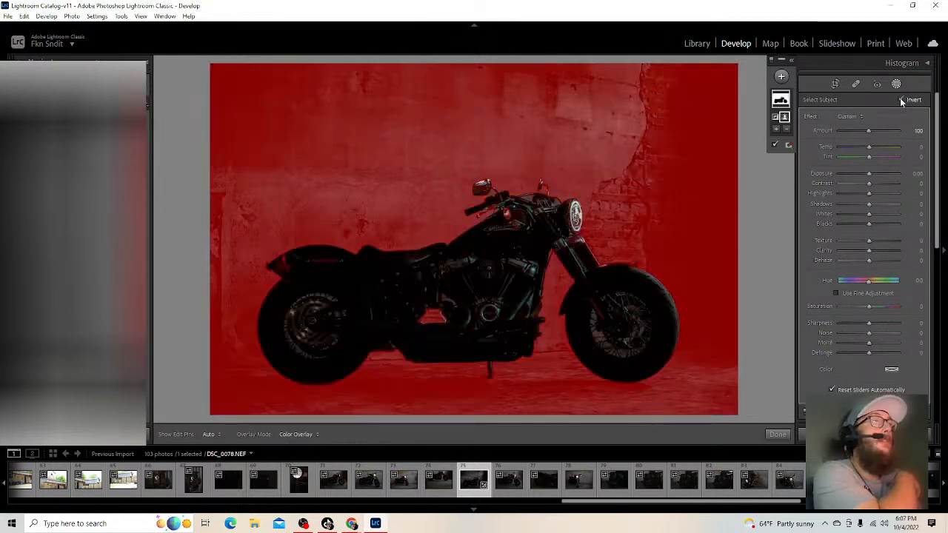
click(775, 146)
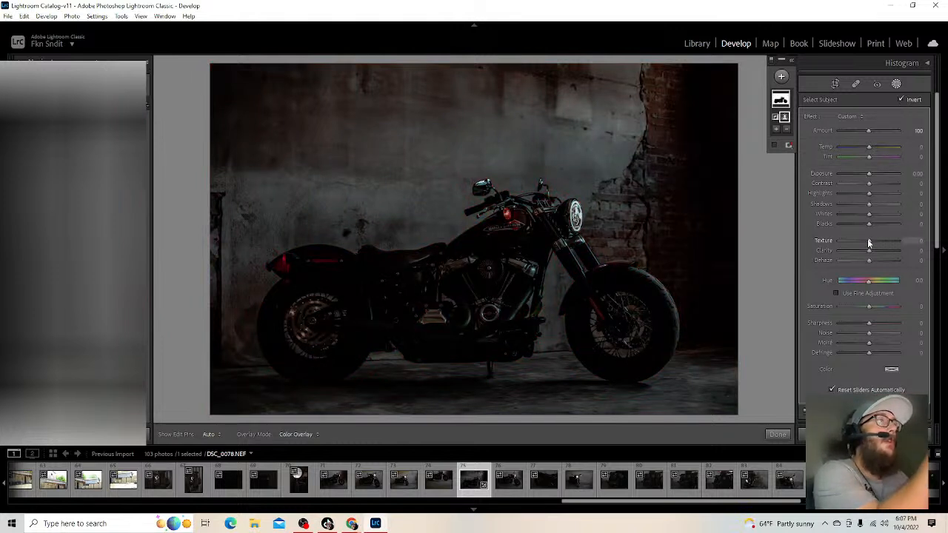
- Set the background mask's exposure to 0.23, contrast 8, highlights -14, shadows 13, whites -3, blacks -4, texture 24, clarity 21, dehaze 8 and saturation -13
drag(868, 240, 872, 262)
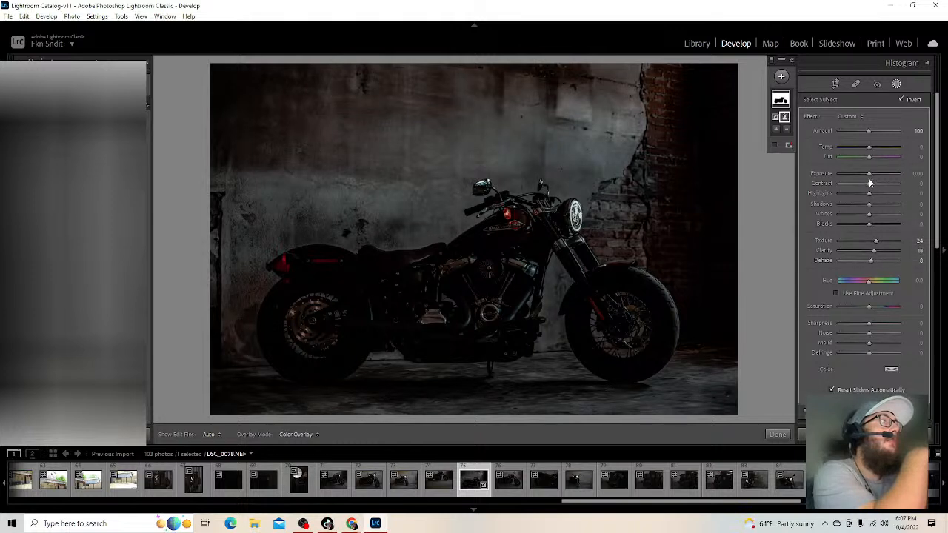
drag(868, 174, 869, 227)
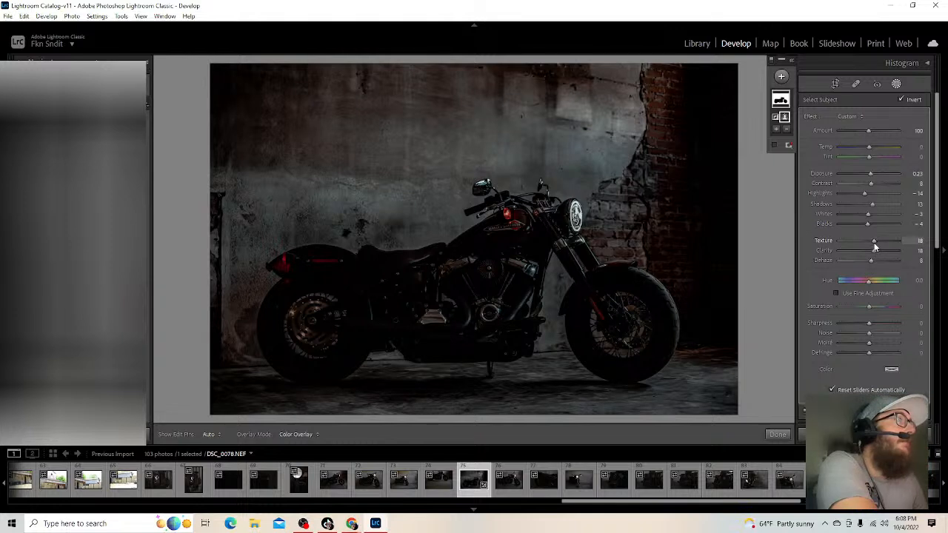
drag(873, 250, 875, 255)
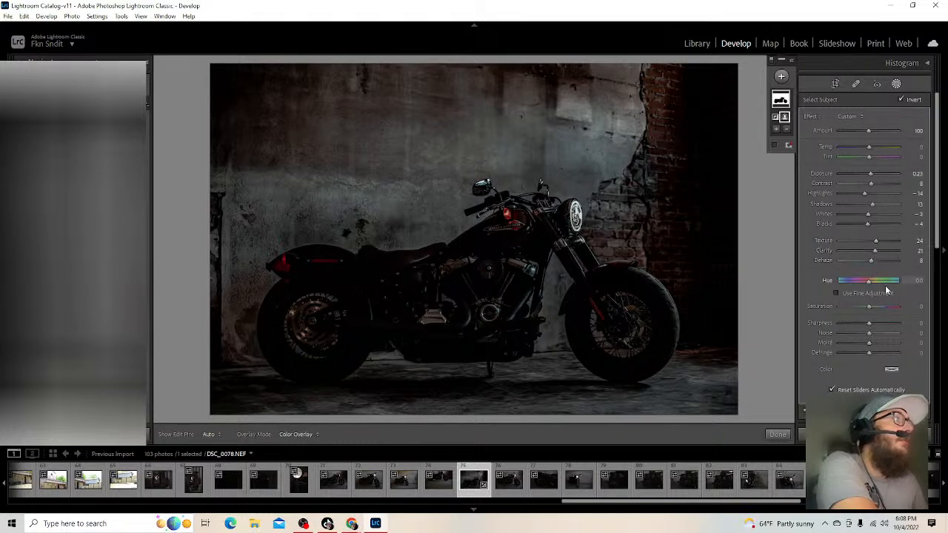
drag(869, 307, 875, 307)
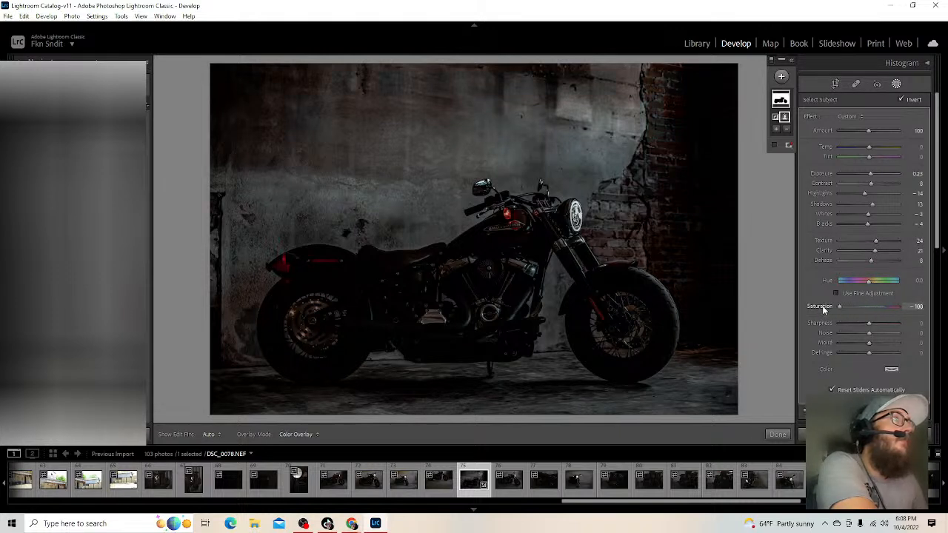
drag(849, 309, 864, 317)
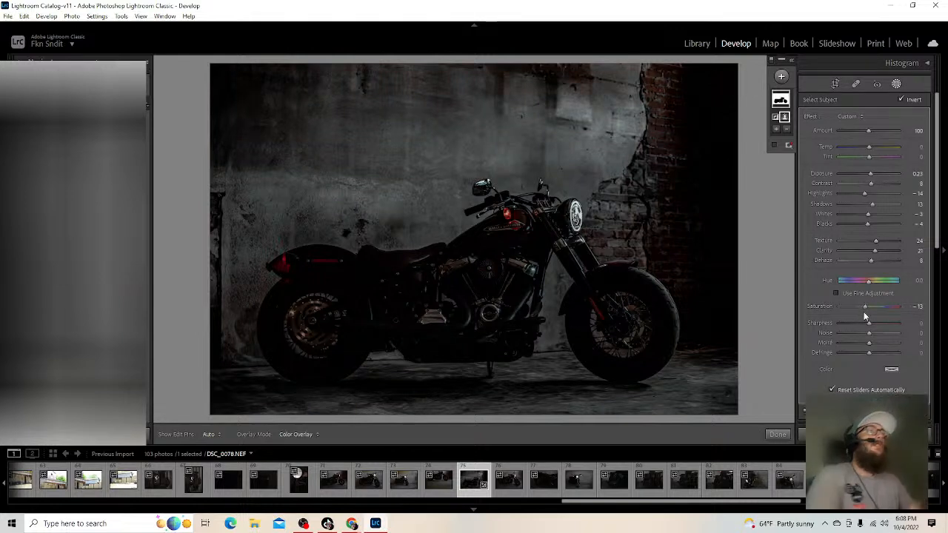
- Create a second subject mask on the motorcycle, keeping its exposure at 0.00, and set its shadows to 29 and whites to 24
click(780, 76)
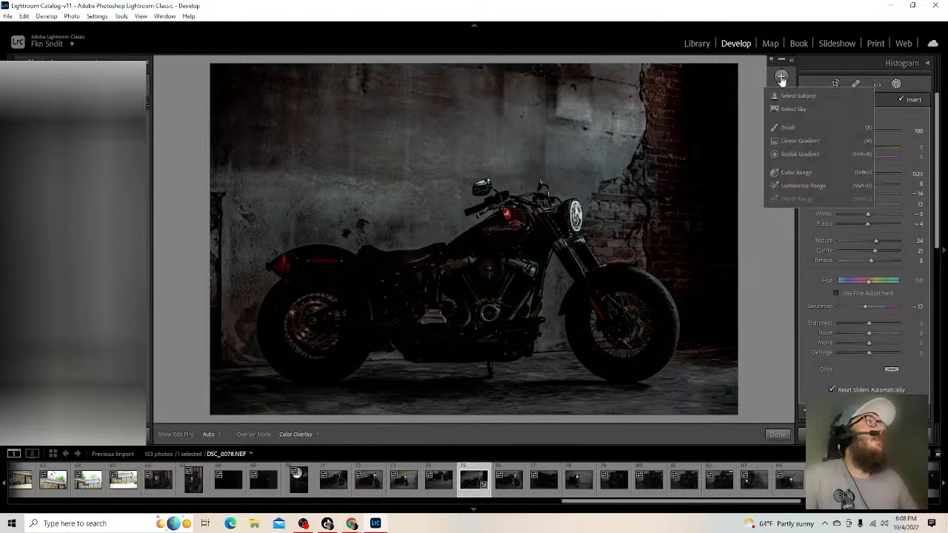
click(793, 98)
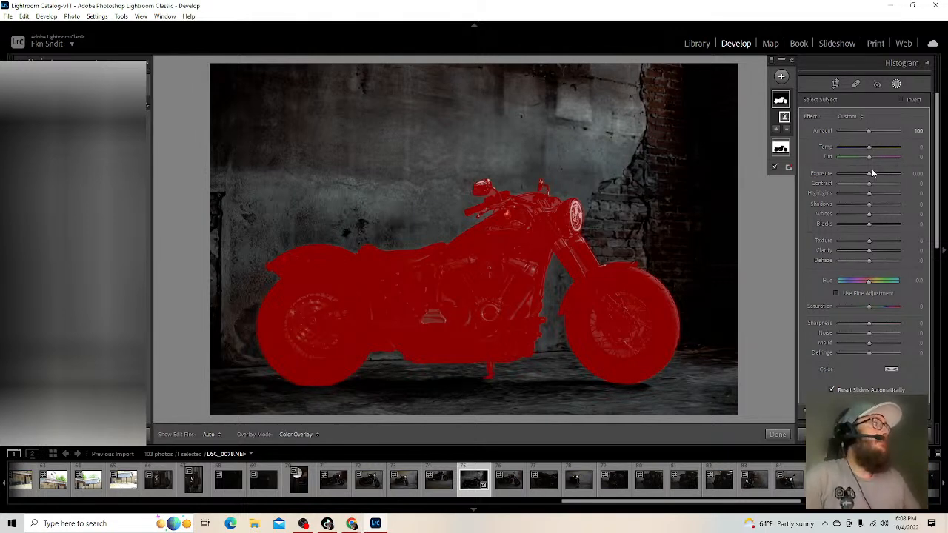
drag(869, 175, 867, 178)
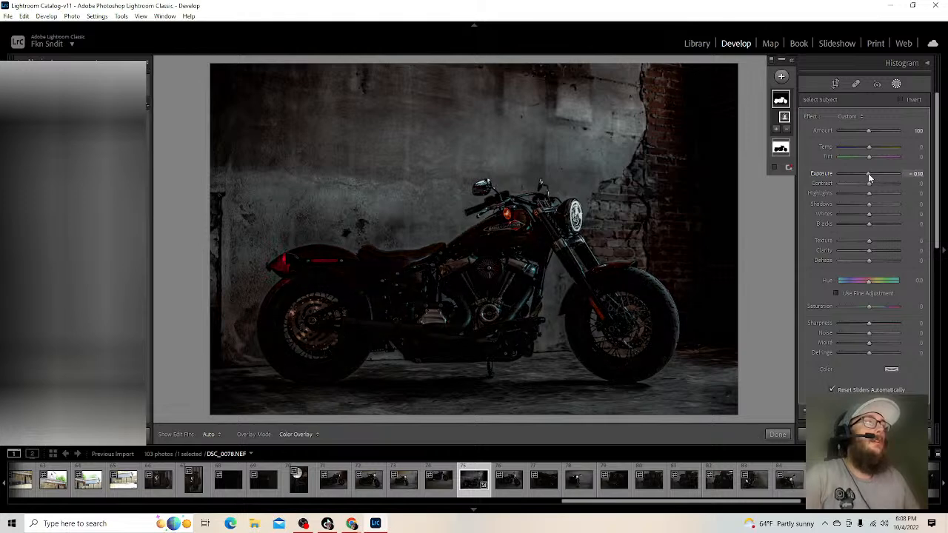
double_click(827, 175)
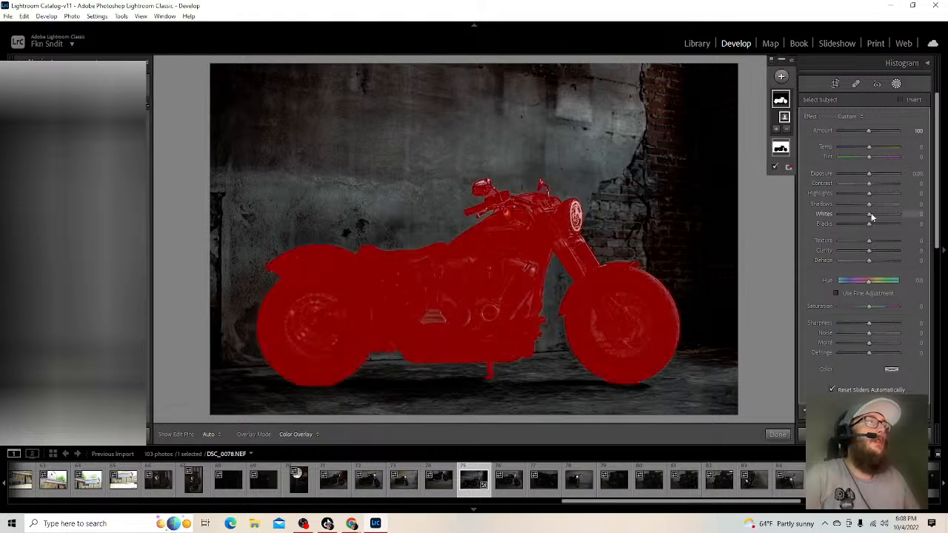
drag(871, 204, 882, 206)
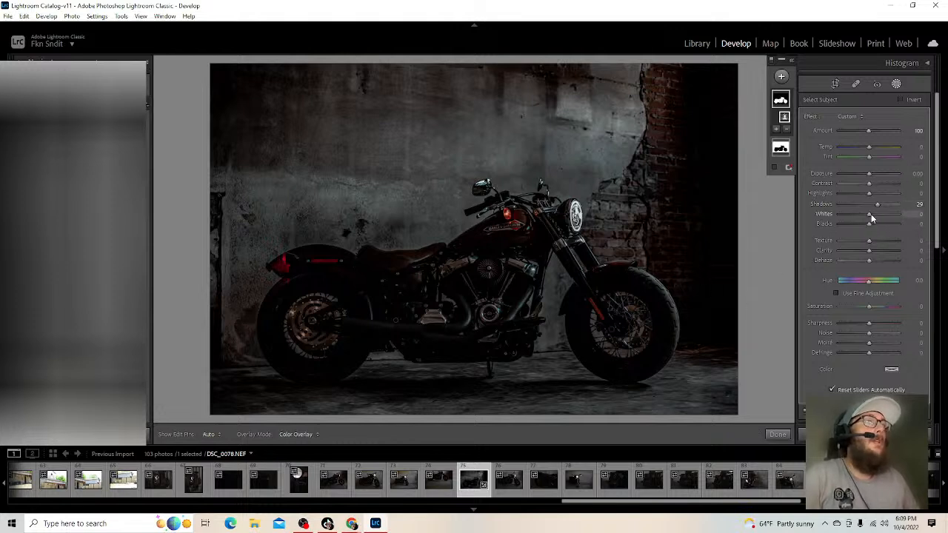
drag(876, 215, 879, 214)
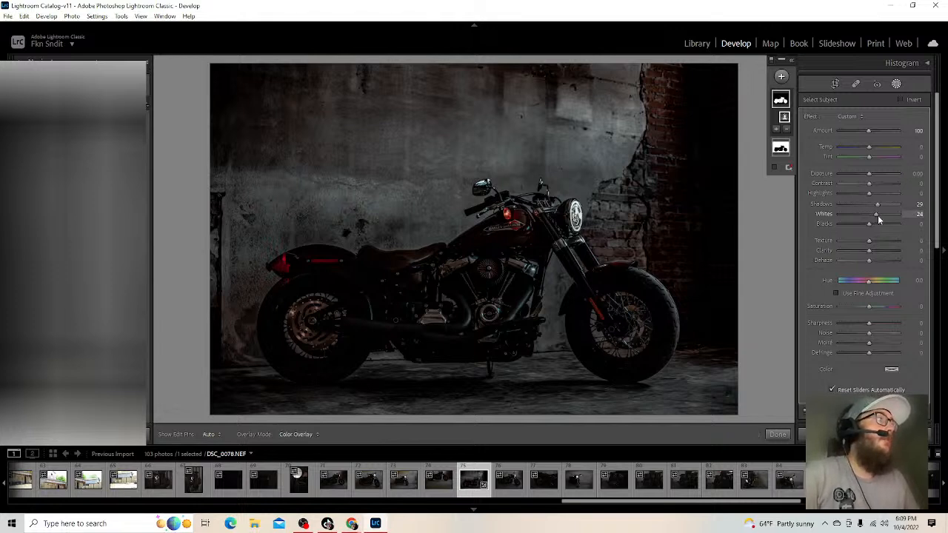
- Set the motorcycle mask's exposure to 1.04, contrast to 19, highlights to -6 and blacks to -6
mouse_move(870, 178)
mouse_down()
mouse_move(876, 186)
mouse_move(857, 191)
mouse_move(870, 195)
mouse_up()
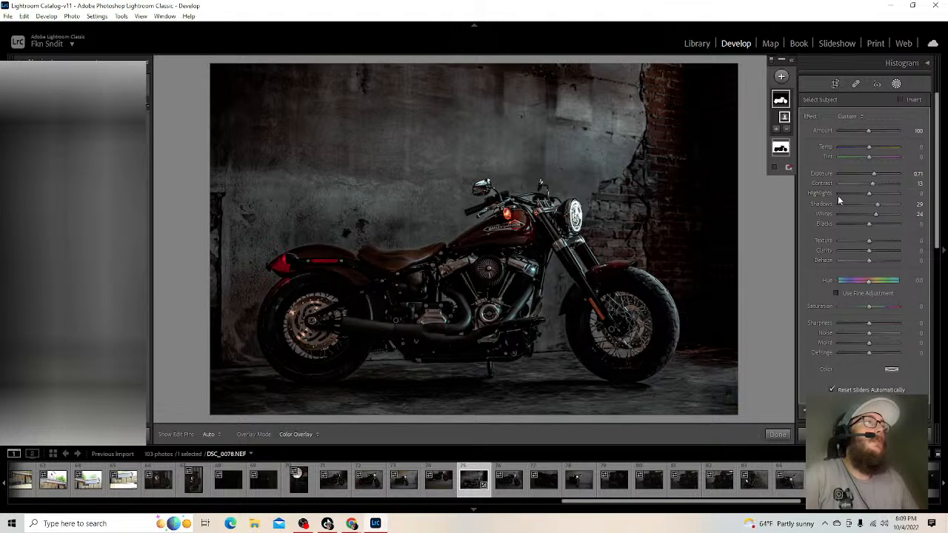
drag(868, 225, 868, 224)
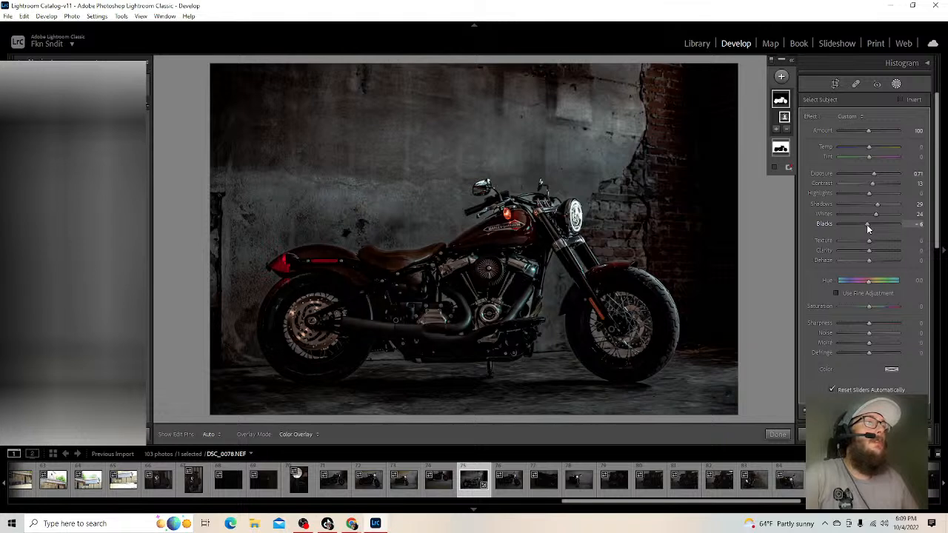
drag(875, 174, 875, 177)
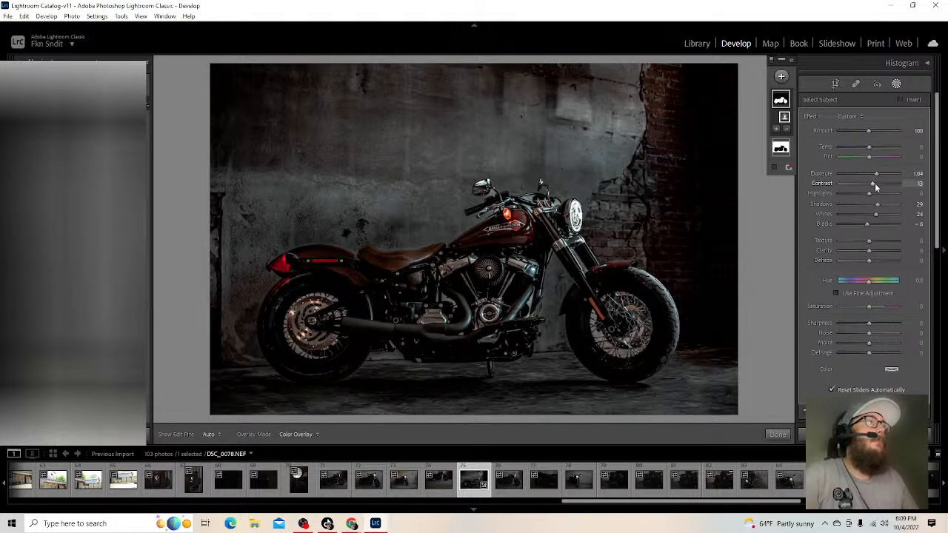
click(873, 194)
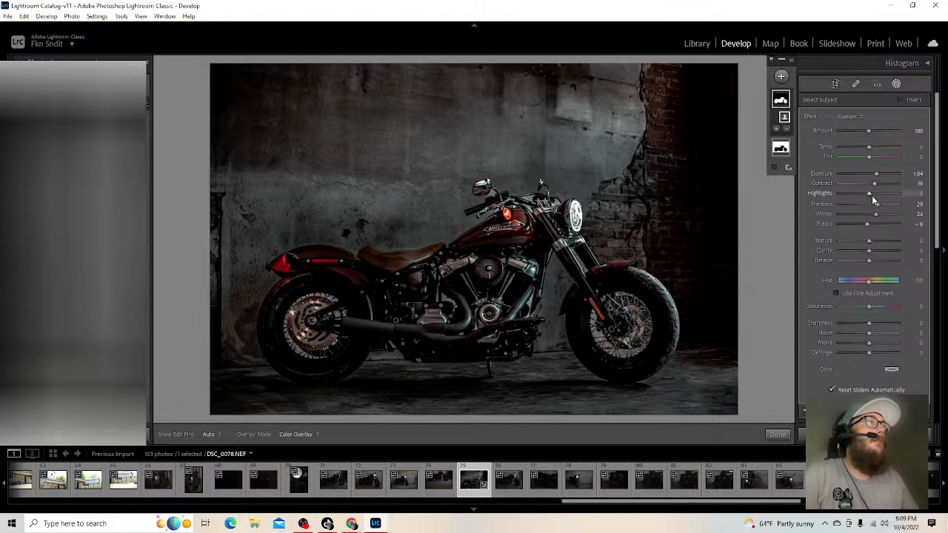
drag(874, 195, 869, 194)
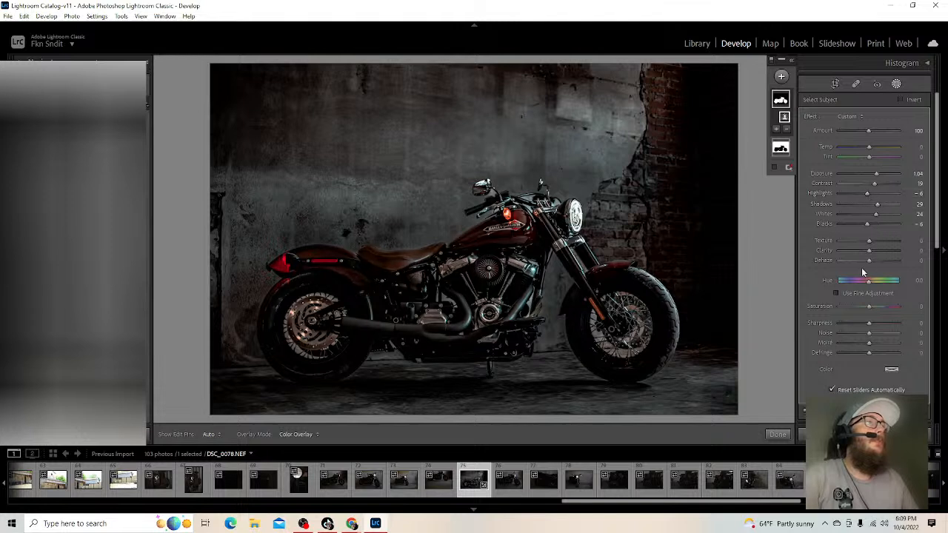
- Set the motorcycle mask's texture to 13, clarity to 19, dehaze to 13 and saturation to -28
drag(868, 241, 875, 252)
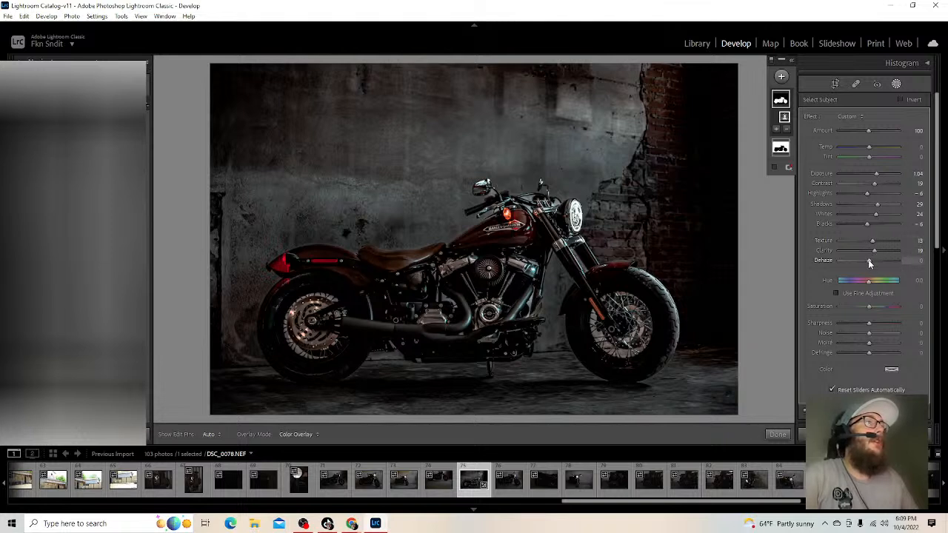
drag(867, 259, 872, 260)
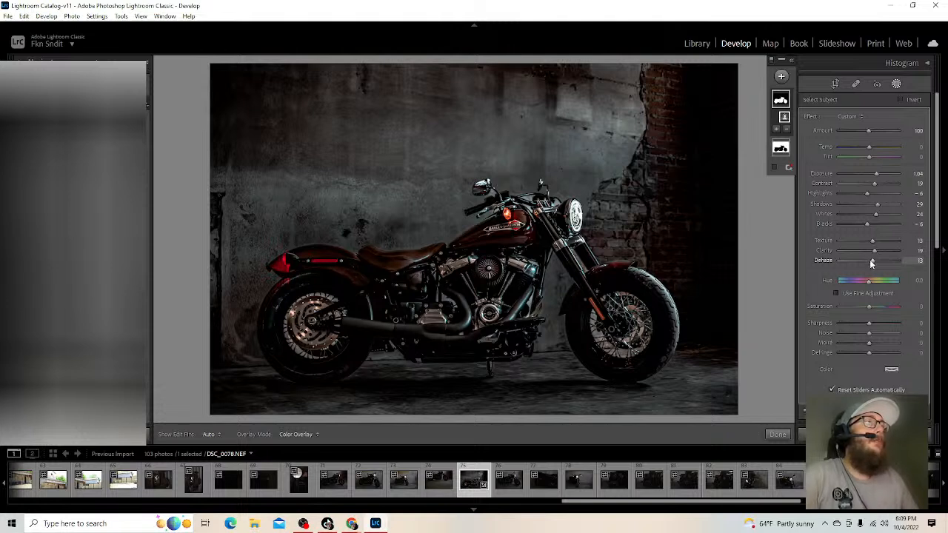
mouse_move(872, 308)
mouse_down()
mouse_move(793, 318)
mouse_move(871, 322)
mouse_move(862, 323)
mouse_up()
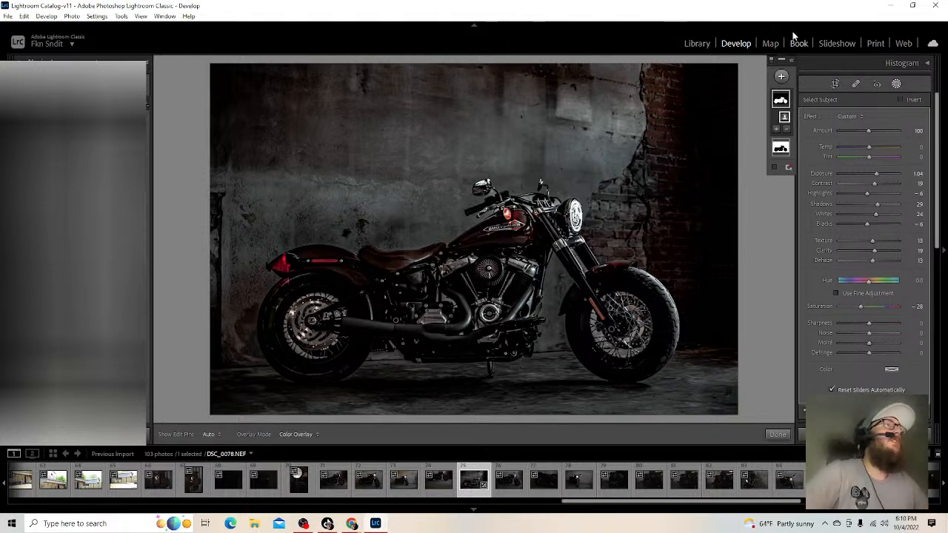
- Add a linear gradient mask from the photo's upper edge down to the motorcycle's seat and set its blacks to -3
click(781, 75)
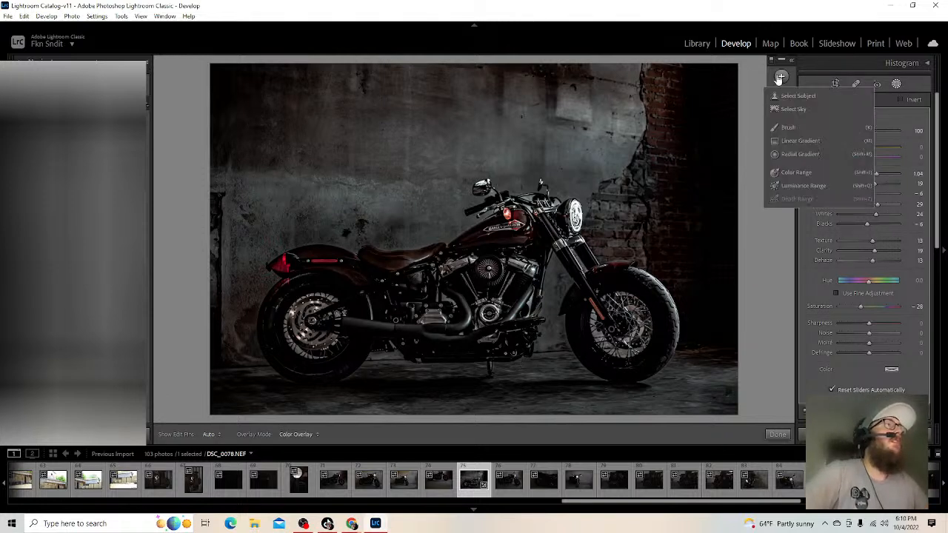
click(798, 141)
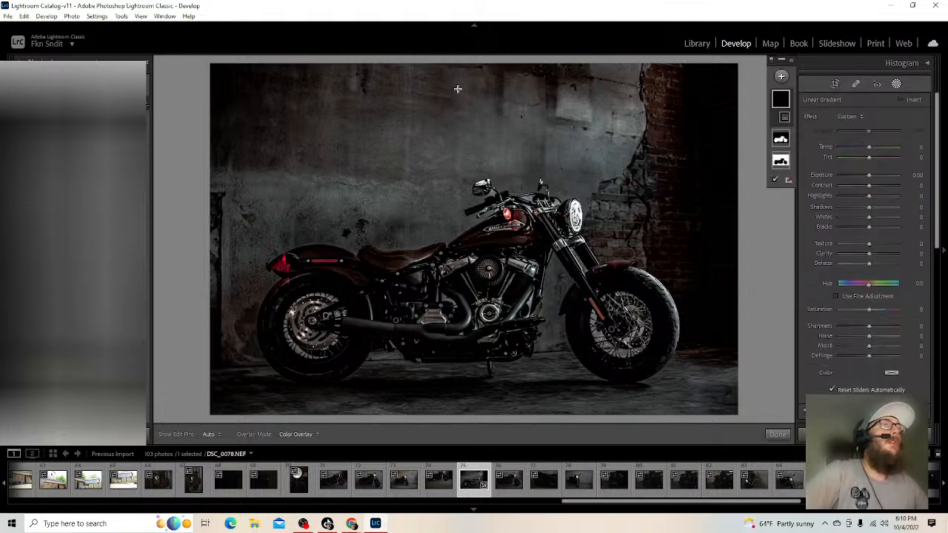
drag(456, 77, 457, 256)
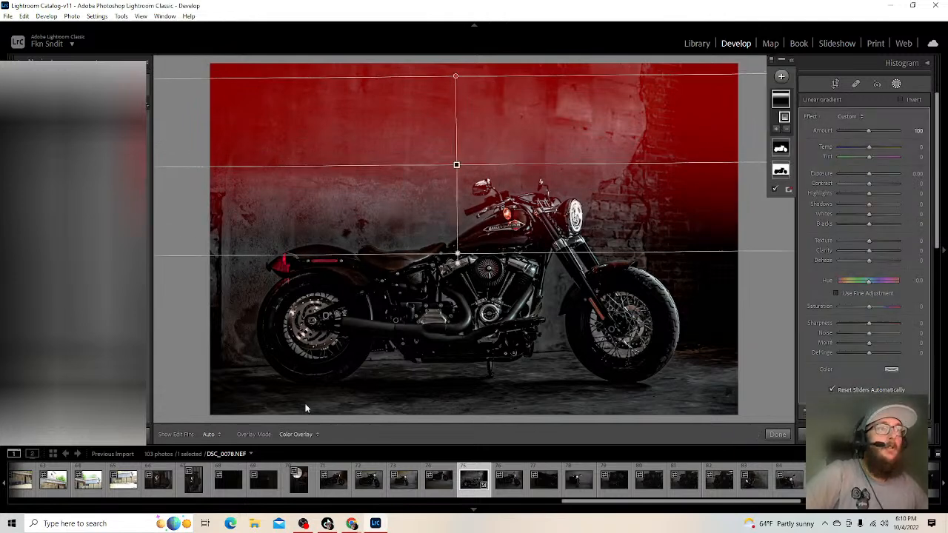
drag(456, 253, 457, 248)
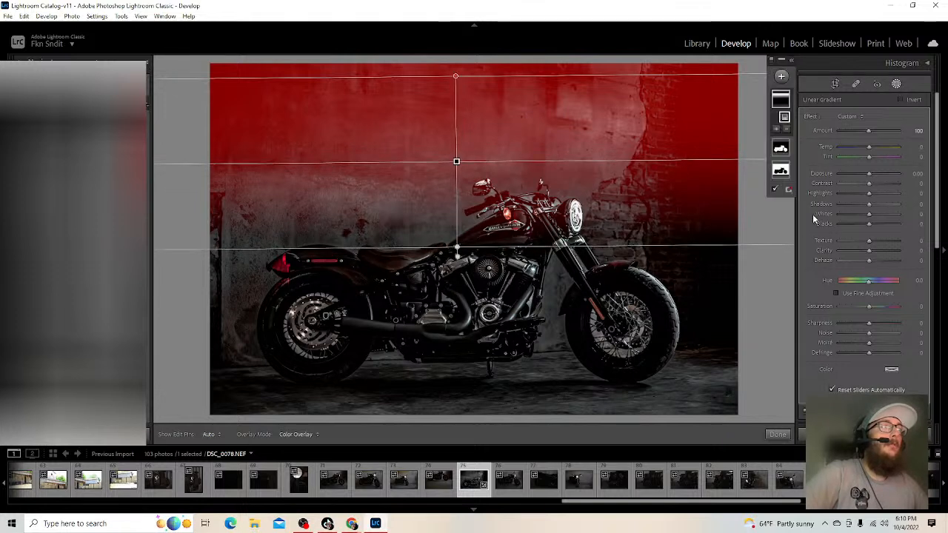
drag(868, 174, 869, 177)
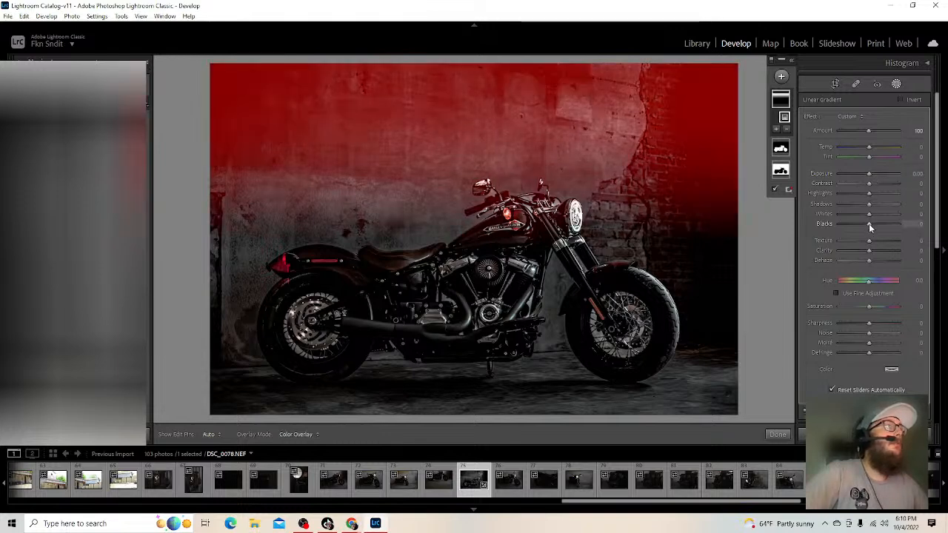
drag(869, 225, 868, 225)
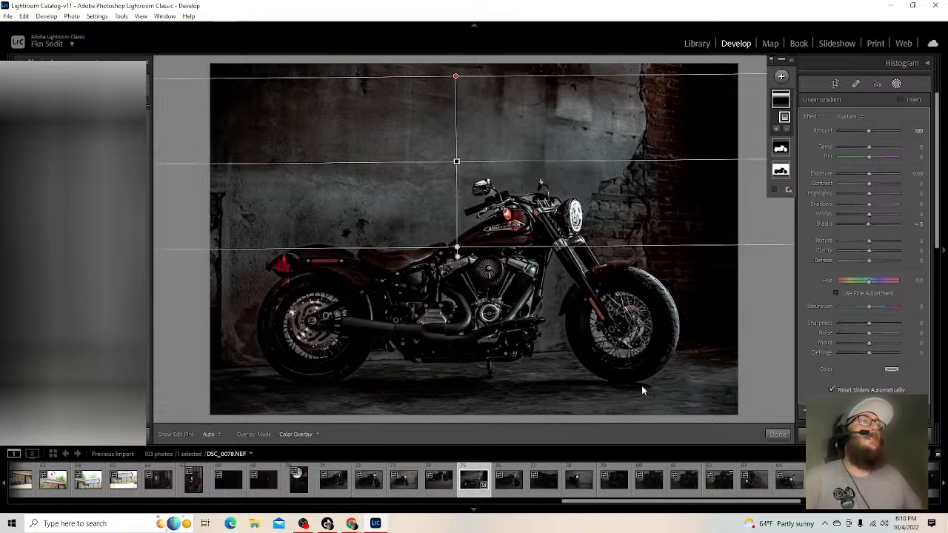
- Select all photos between the edited DSC_0001 and DSC_0078 and remove them from the catalog
click(439, 481)
drag(596, 505, 42, 502)
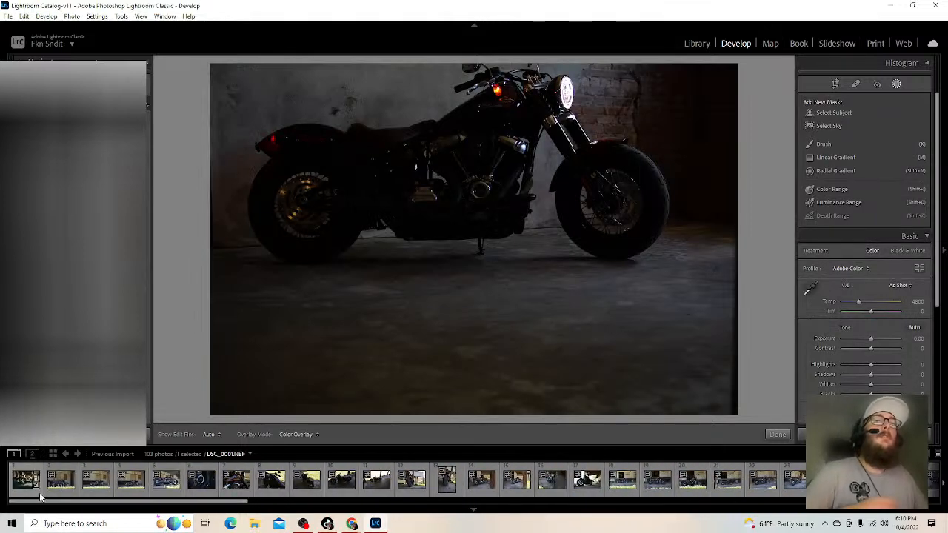
shift+click(65, 490)
right_click(65, 489)
click(107, 468)
key(Return)
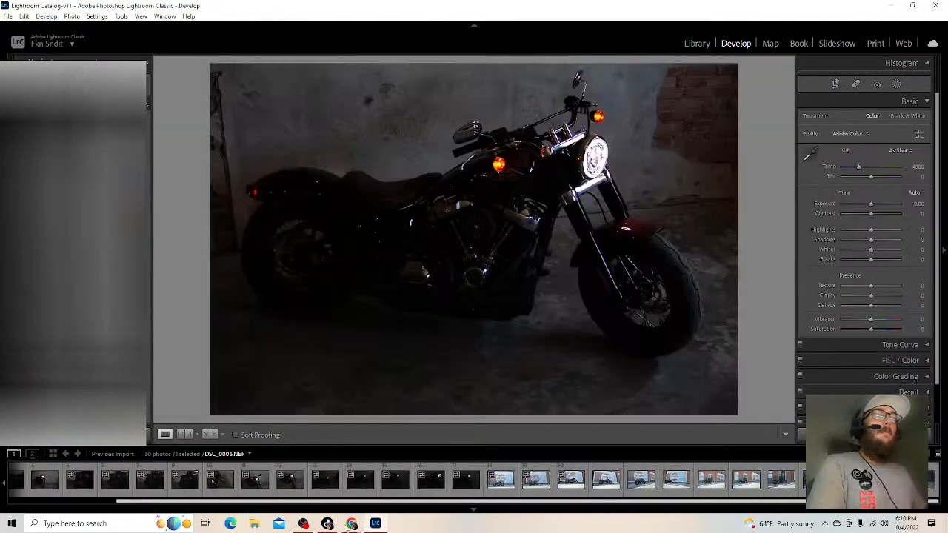
- Select the remaining 28 photos after DSC_0078 through DSC_0106 and remove them from Lightroom without deleting them from disk
shift+click(929, 488)
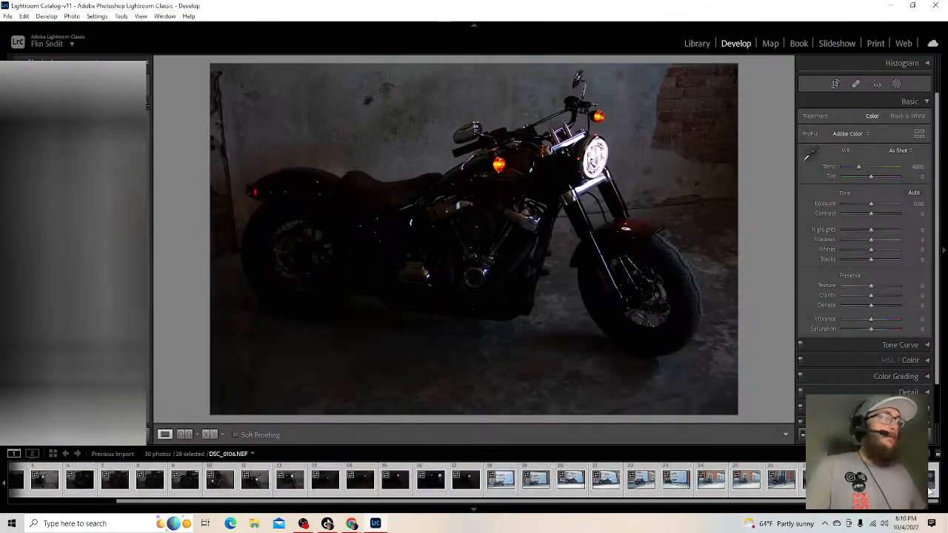
right_click(929, 489)
click(936, 465)
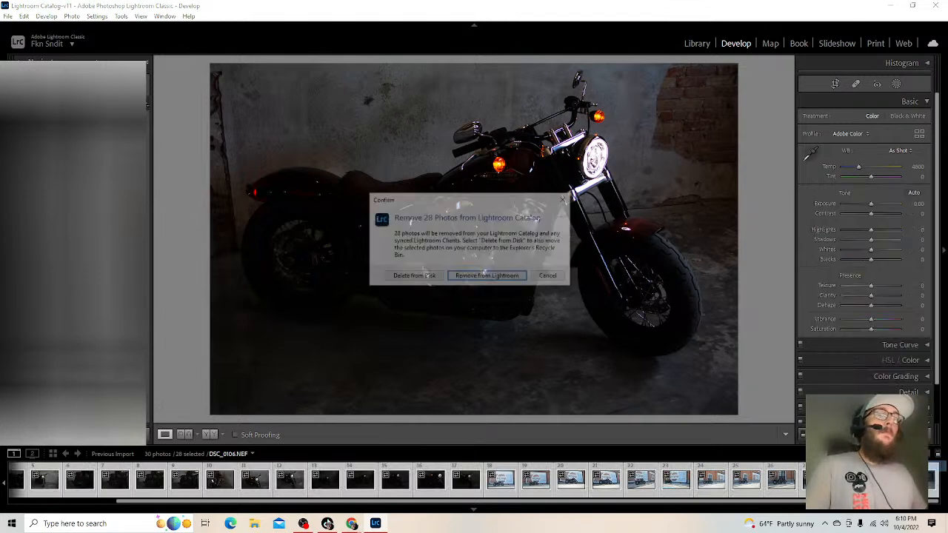
click(487, 276)
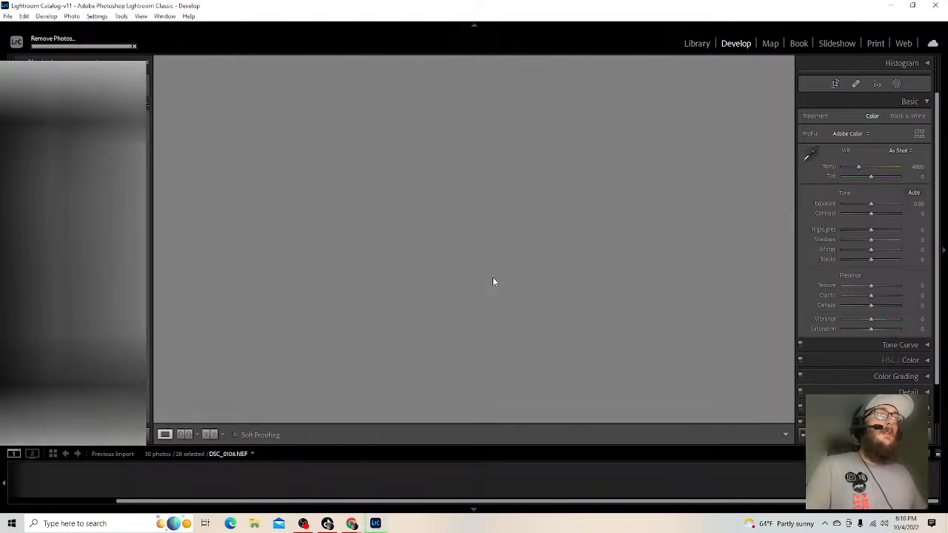
- Select both remaining edited photos, DSC_0001 and DSC_0078, and open the export settings for them
click(27, 479)
key(ctrl+a)
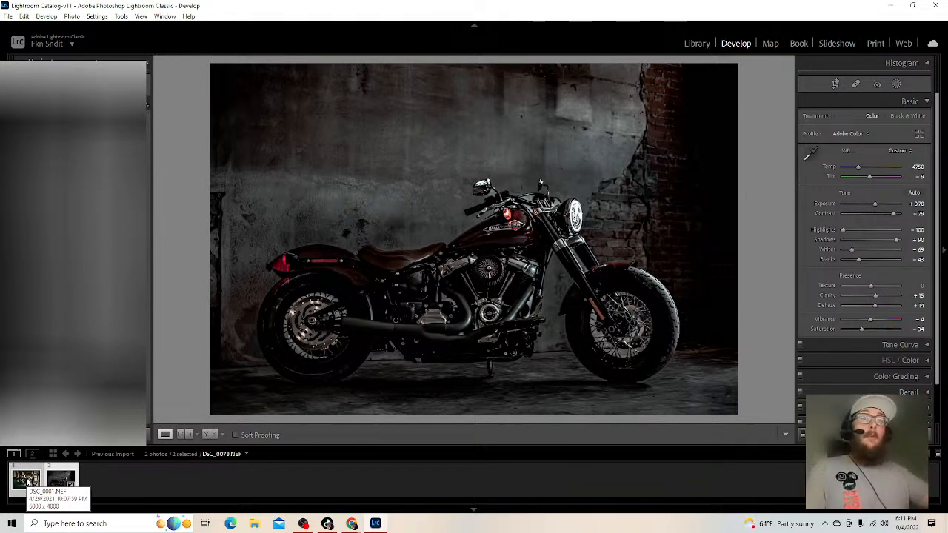
right_click(50, 482)
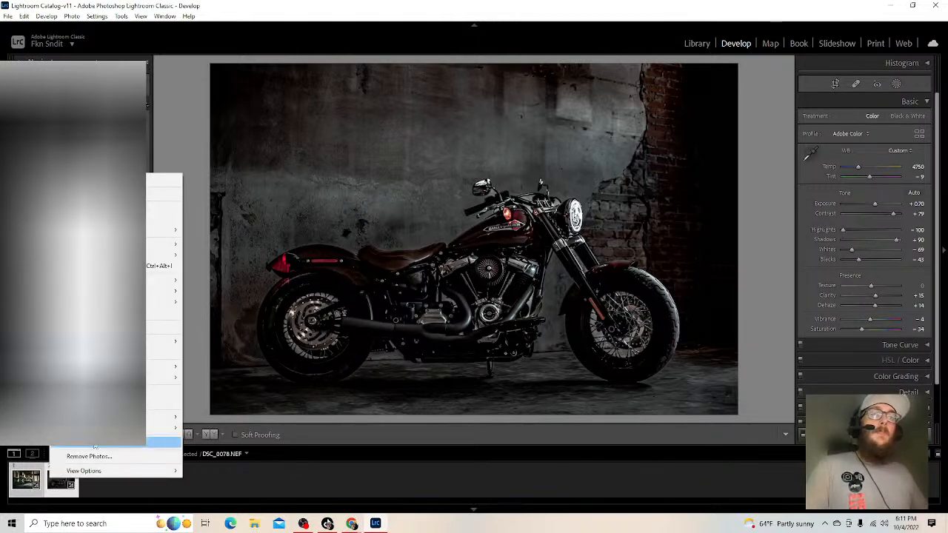
mouse_move(166, 428)
click(208, 429)
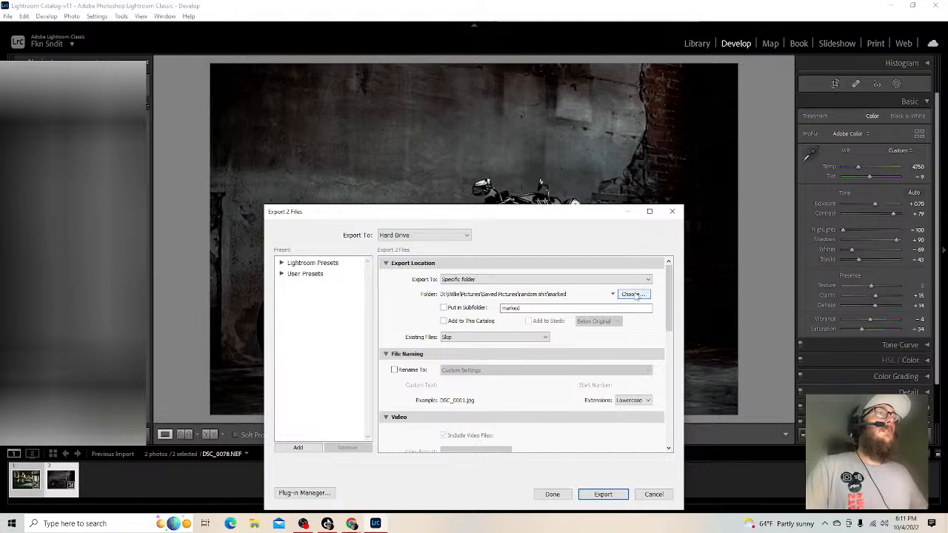
- Browse for the export destination, going up from the "marked" folder to its parent folder inside Saved Pictures
click(634, 295)
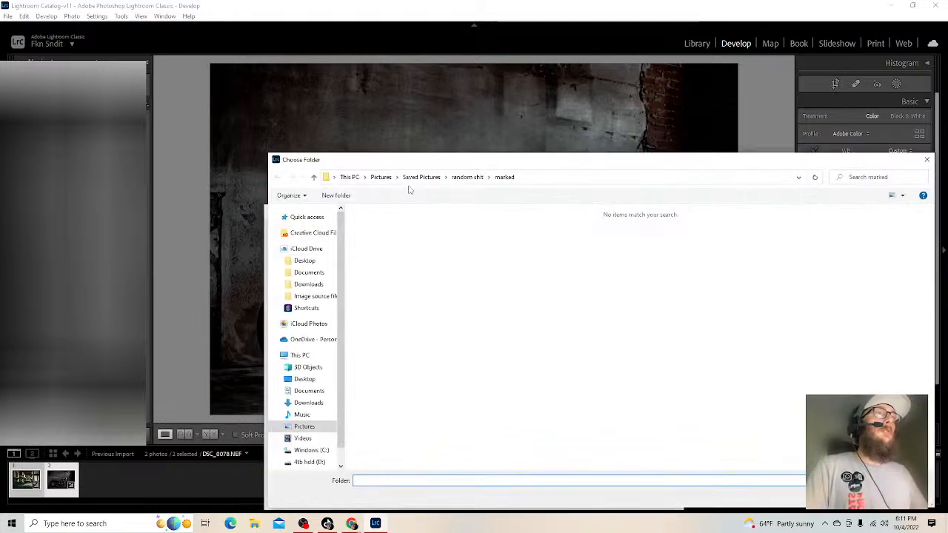
click(465, 177)
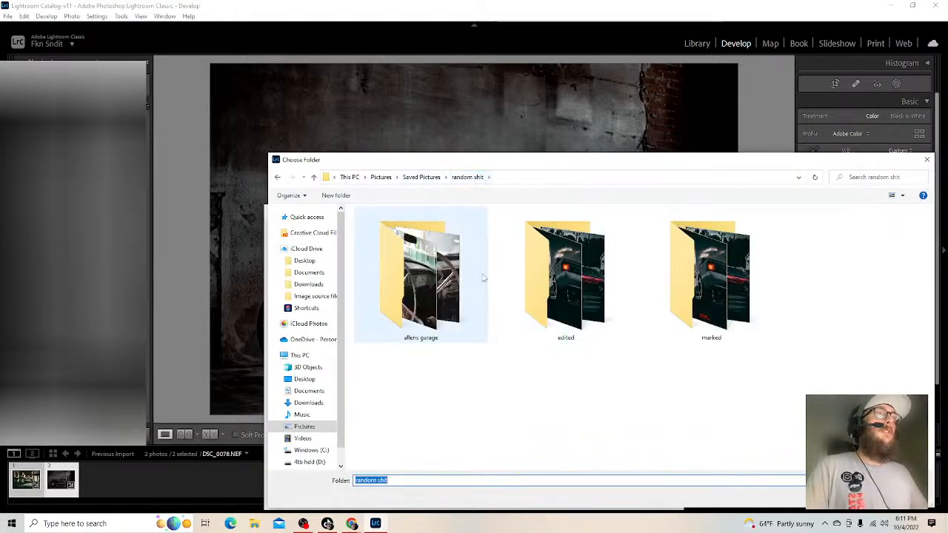
- Choose the edited folder inside Saved Pictures as the export destination
click(571, 295)
click(829, 496)
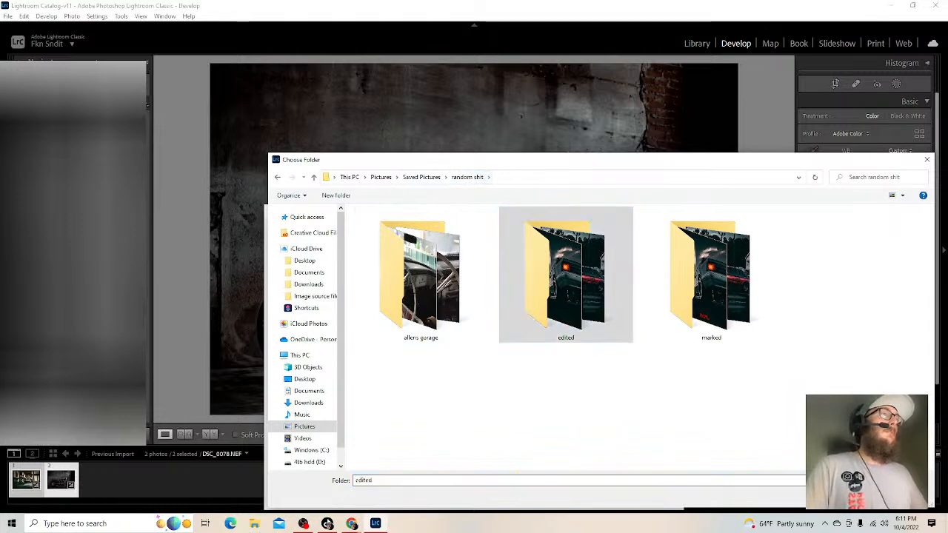
- Enable watermarking, check the available watermark presets, and export the two selected photos
drag(668, 296, 668, 415)
click(395, 389)
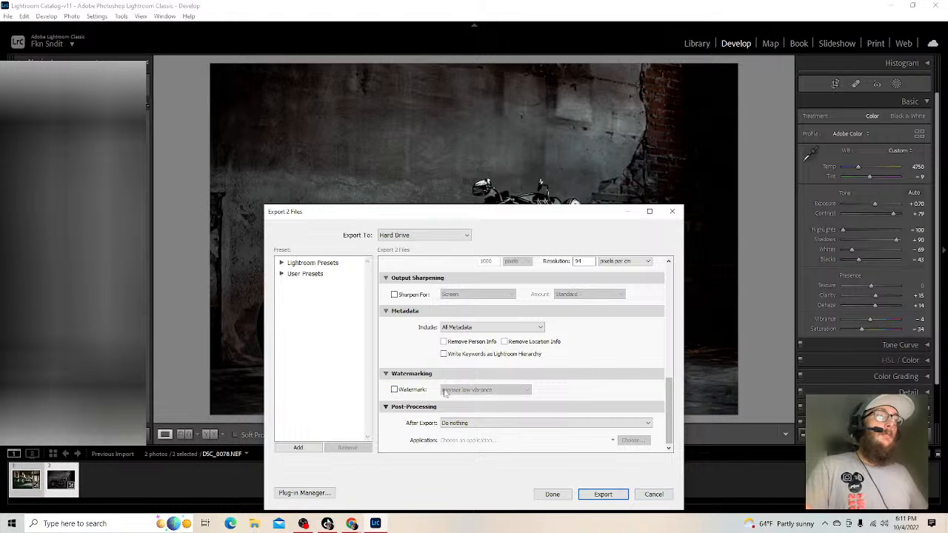
click(394, 390)
click(485, 390)
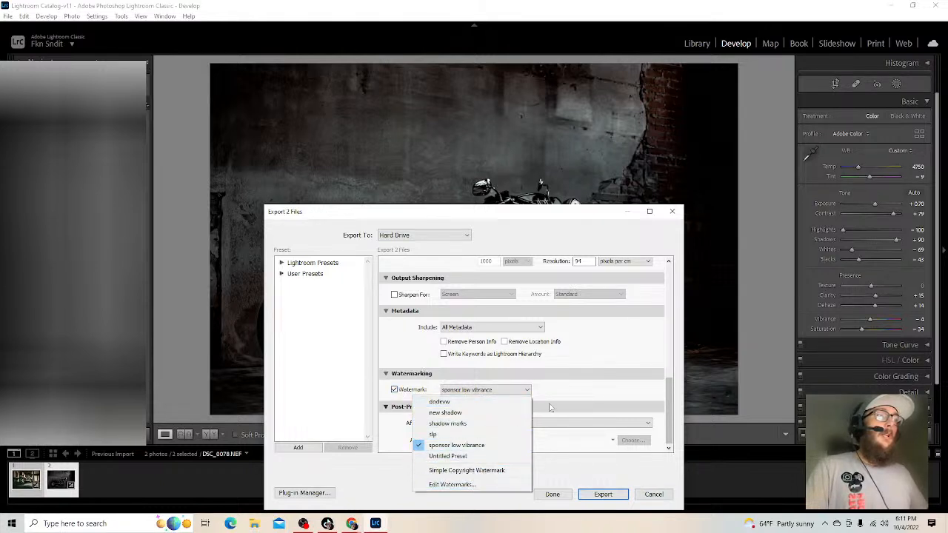
click(560, 375)
click(385, 394)
click(394, 411)
click(604, 494)
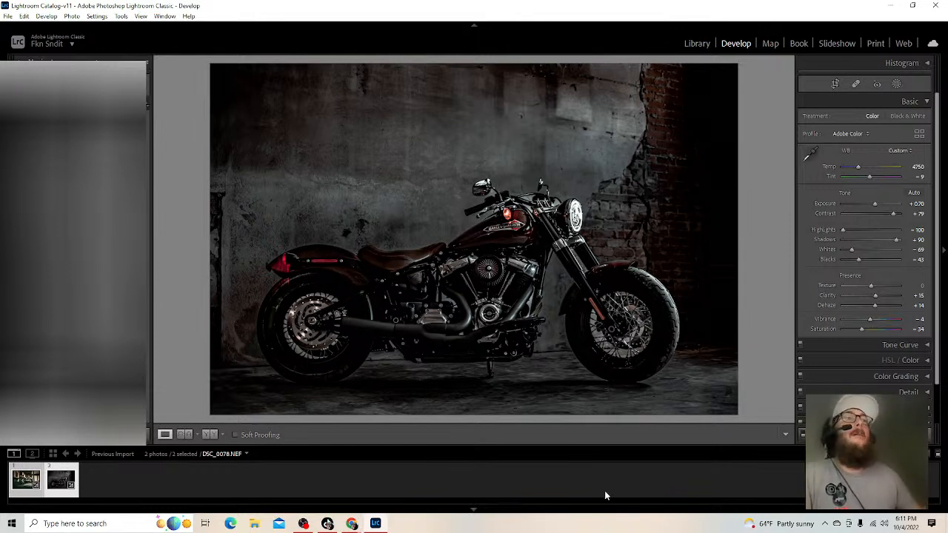
- Remove the two selected photos from the catalog and confirm the removal
right_click(72, 485)
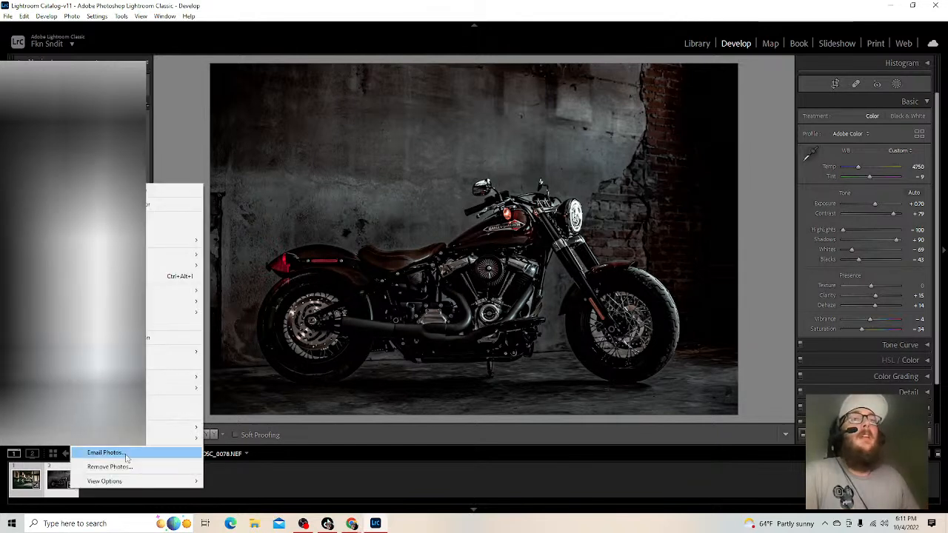
click(120, 465)
key(Return)
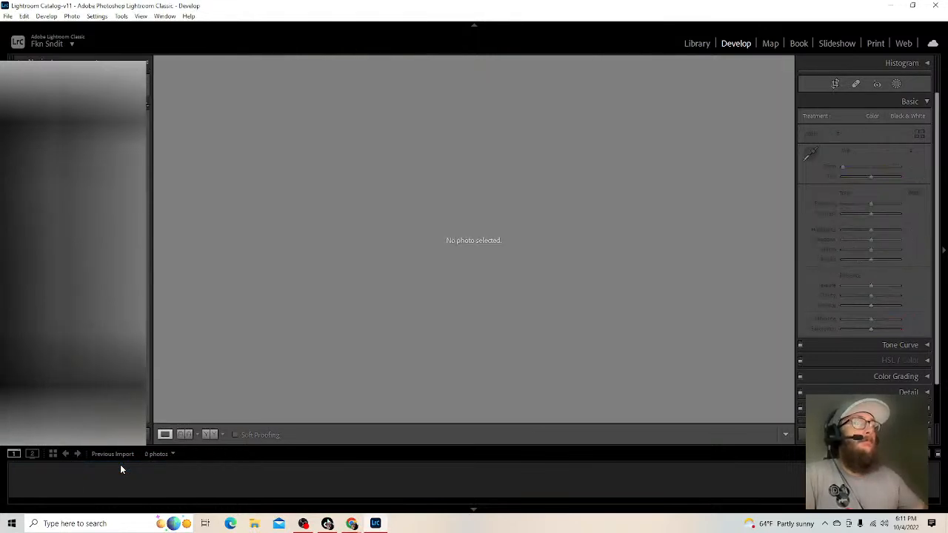
- Start a new photo import from the Library module with the US Street Nationals 2022 folder as the source
click(696, 45)
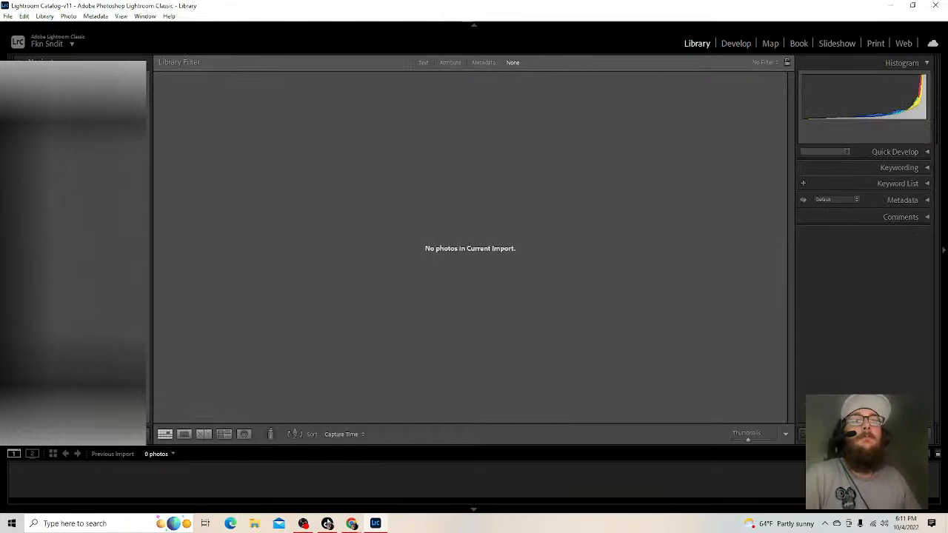
key(ctrl+shift+i)
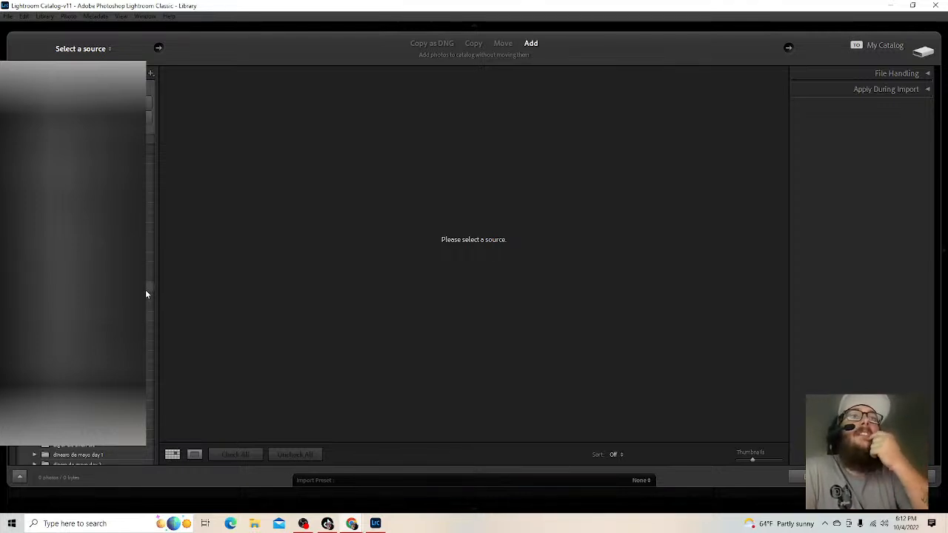
scroll(89, 289, down, 10)
scroll(104, 458, down, 5)
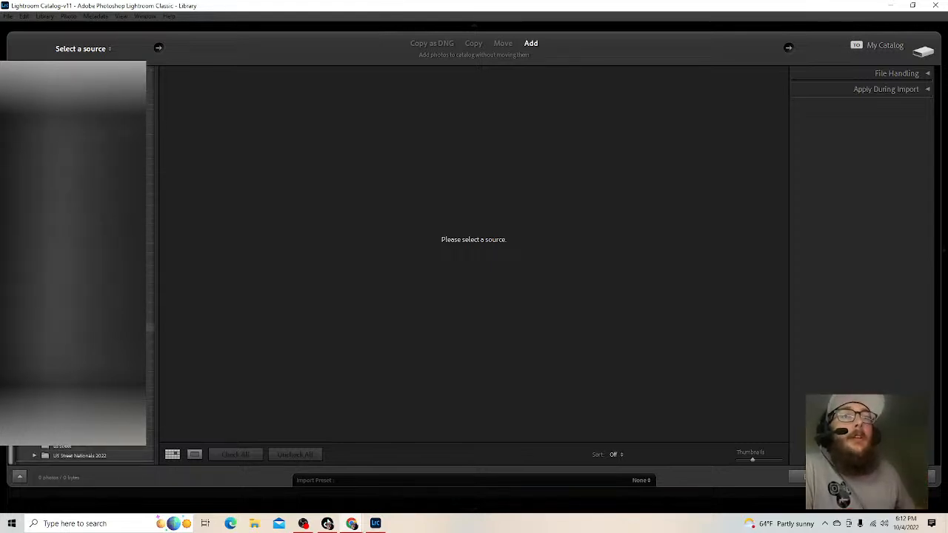
click(104, 455)
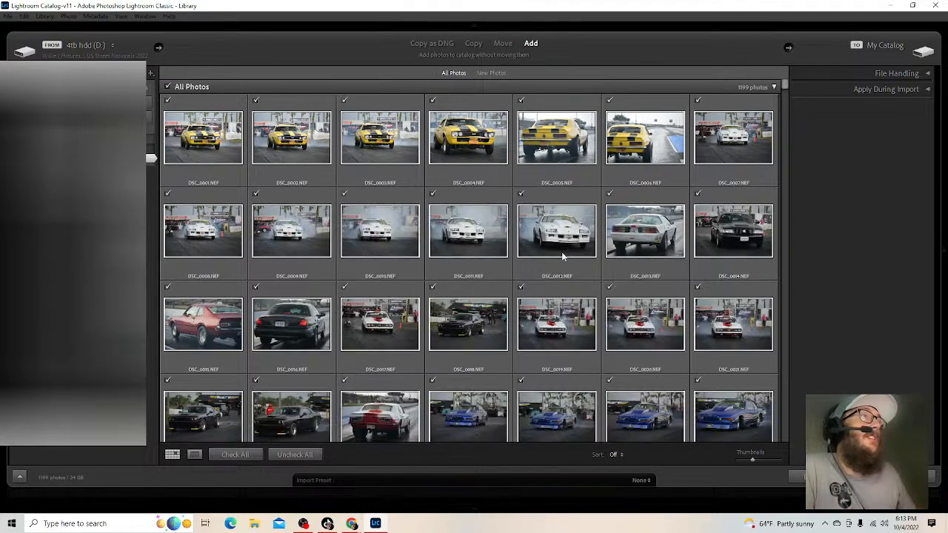
- Browse the drag-racing photo thumbnails in the US Street Nationals 2022 folder for pictures to edit
drag(784, 89, 794, 127)
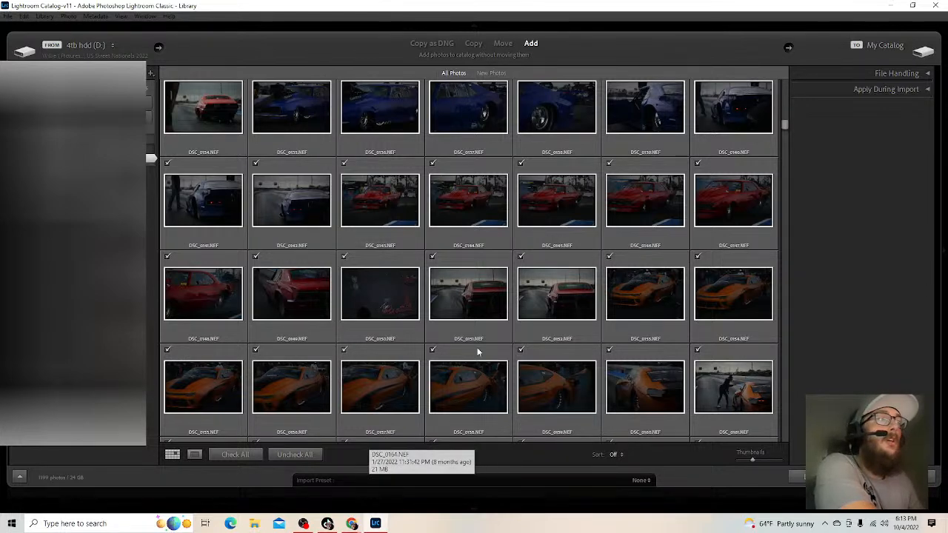
scroll(539, 284, down, 3)
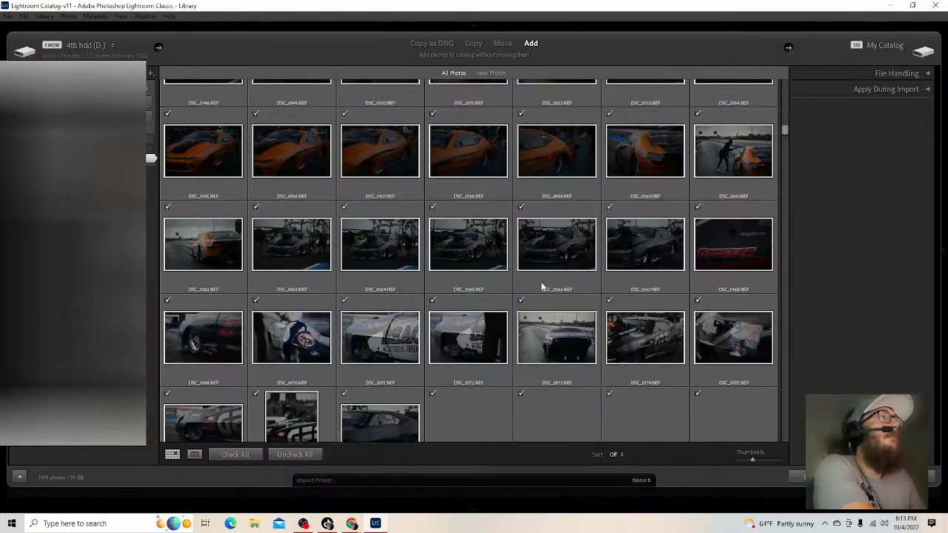
scroll(541, 286, down, 5)
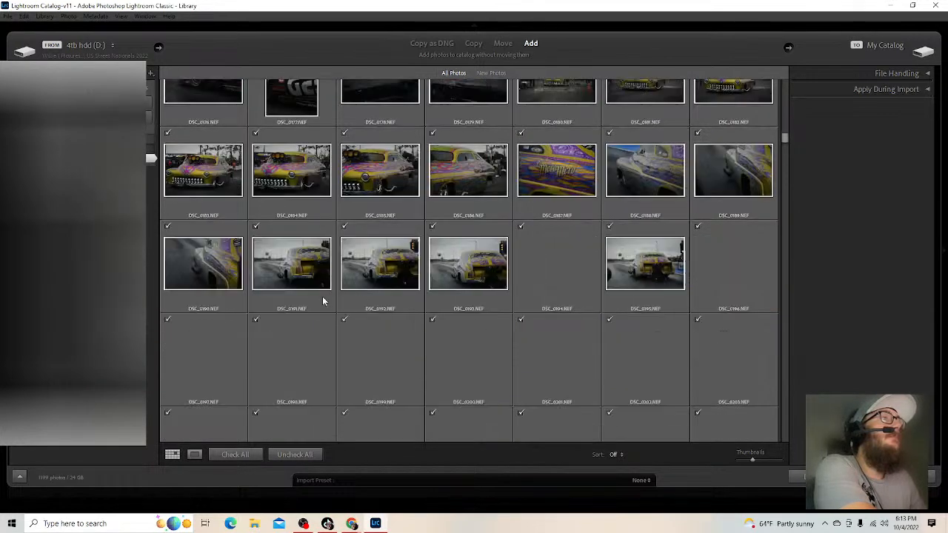
scroll(509, 295, down, 6)
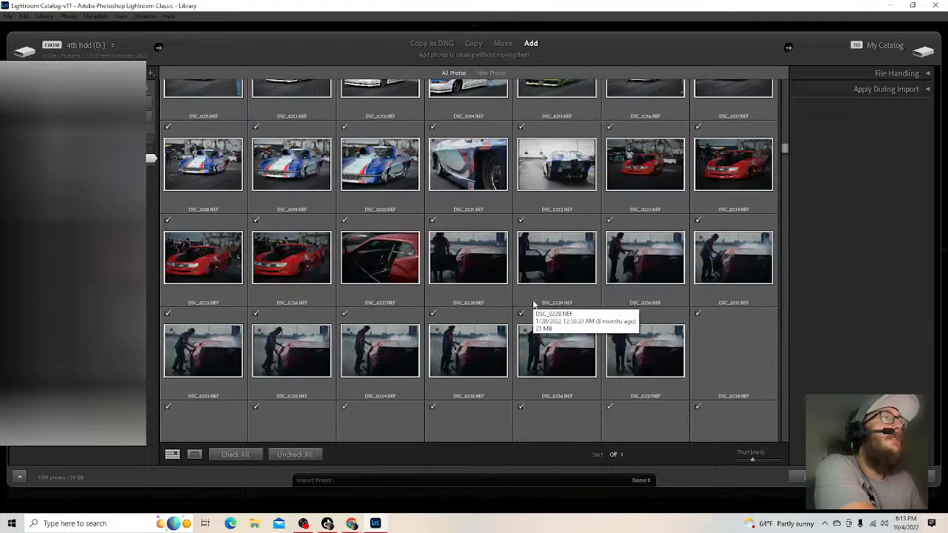
scroll(533, 303, down, 3)
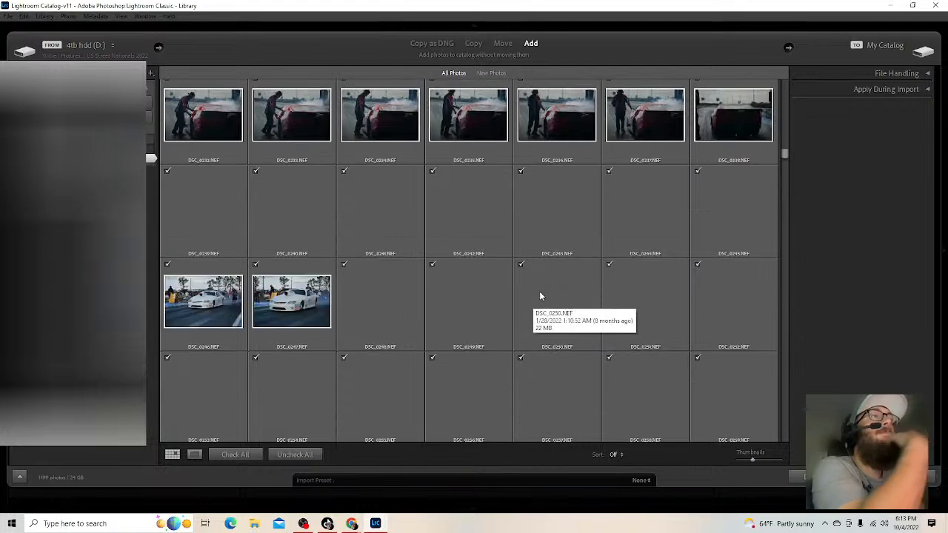
scroll(539, 290, down, 3)
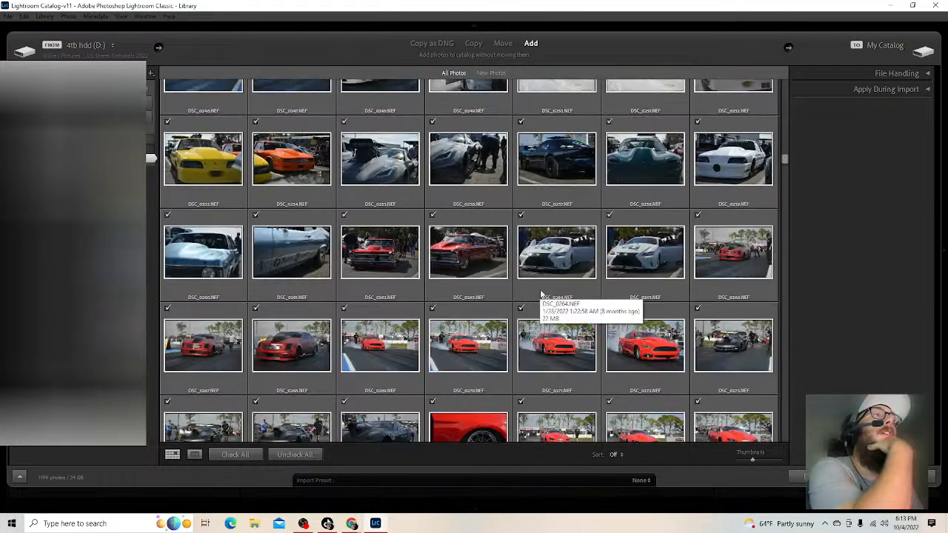
scroll(541, 295, down, 2)
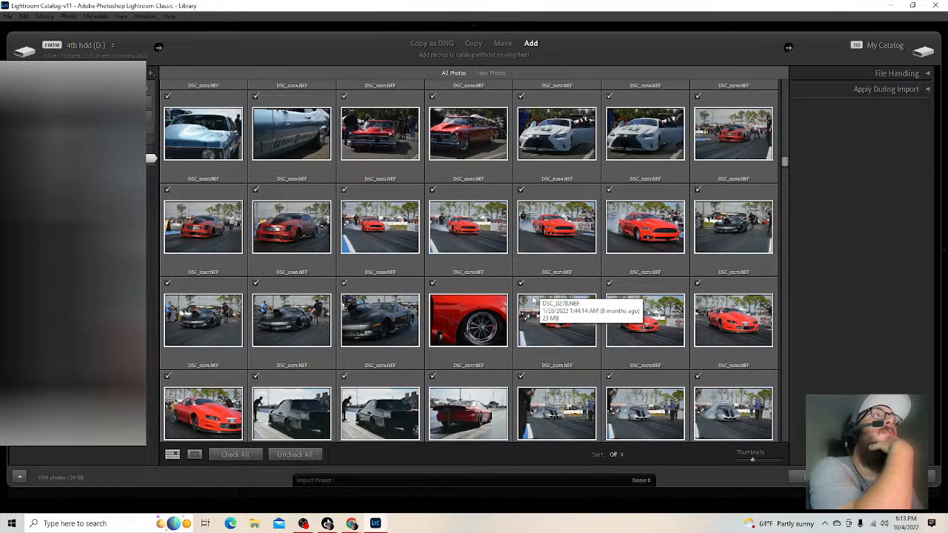
scroll(531, 296, down, 3)
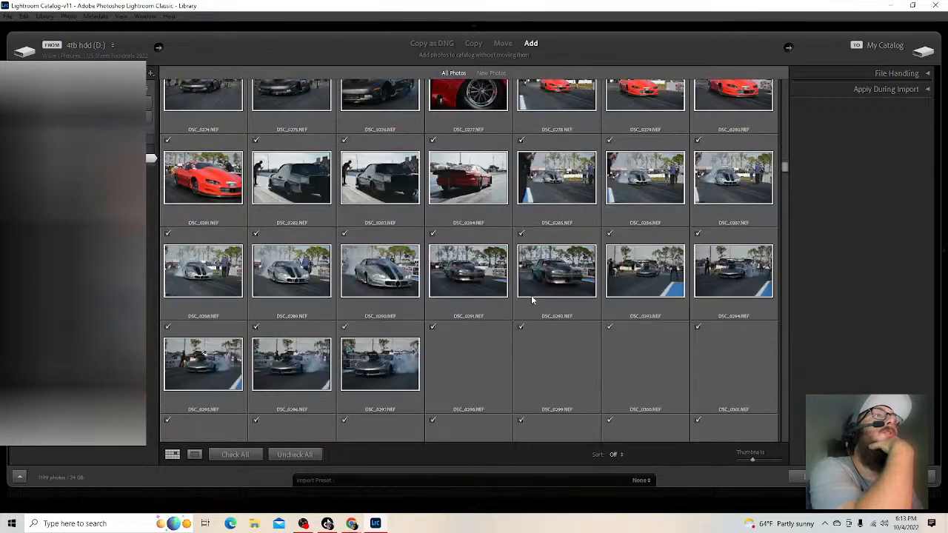
scroll(531, 296, down, 3)
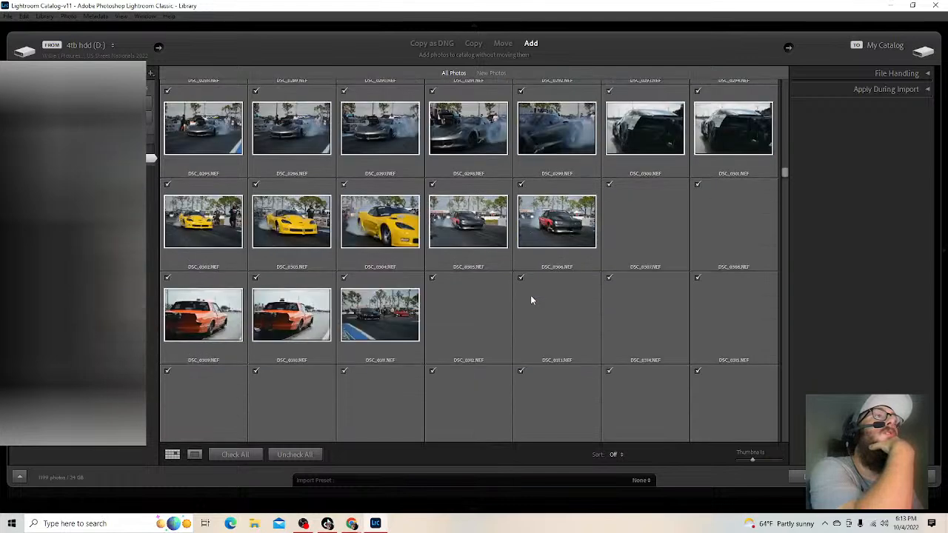
scroll(530, 299, down, 2)
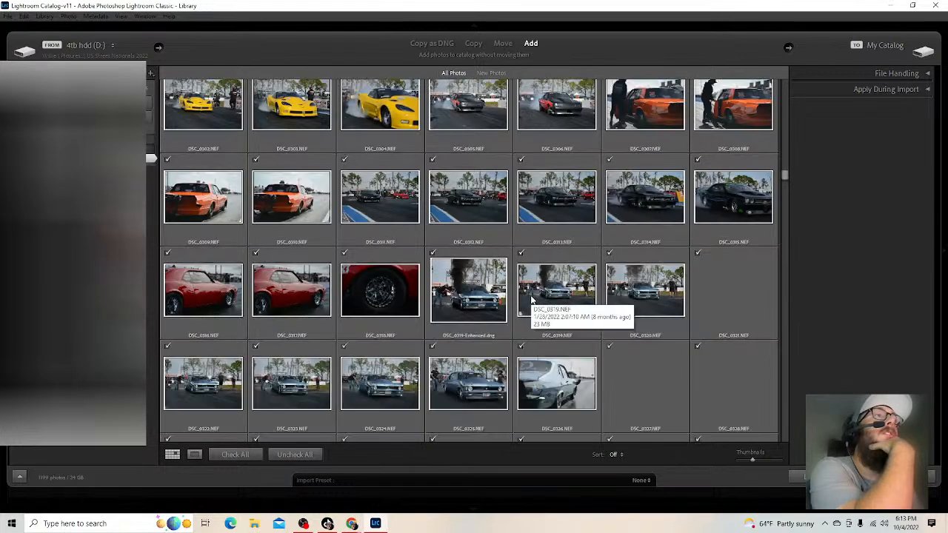
scroll(531, 299, down, 2)
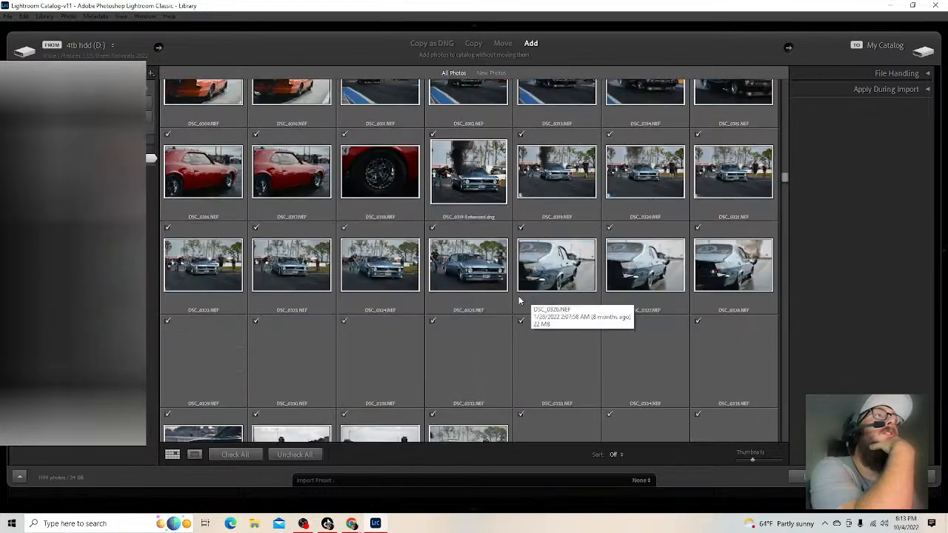
scroll(605, 291, down, 4)
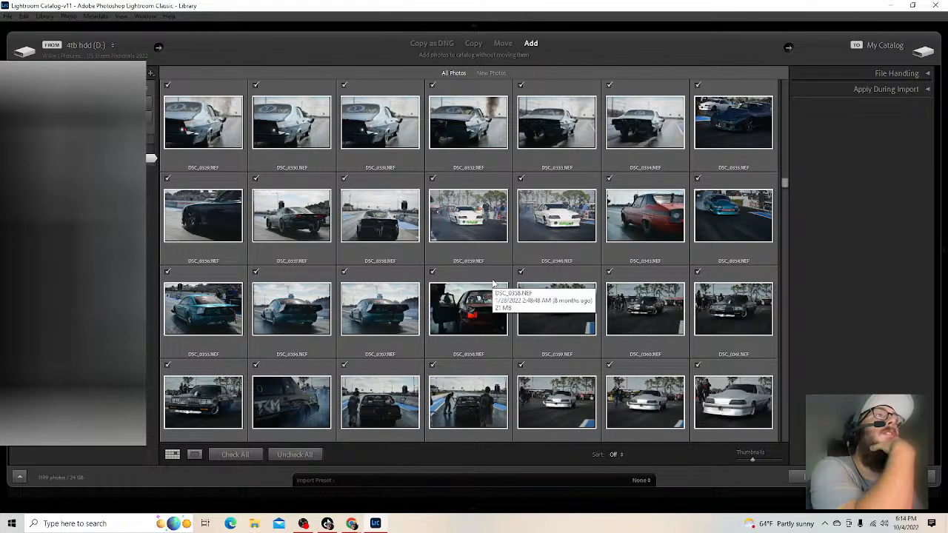
scroll(491, 285, down, 2)
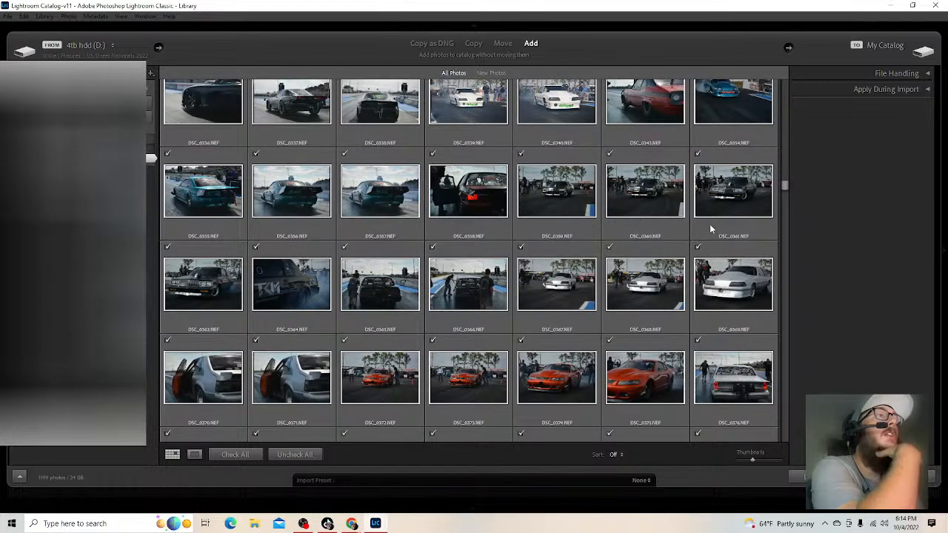
scroll(682, 232, down, 3)
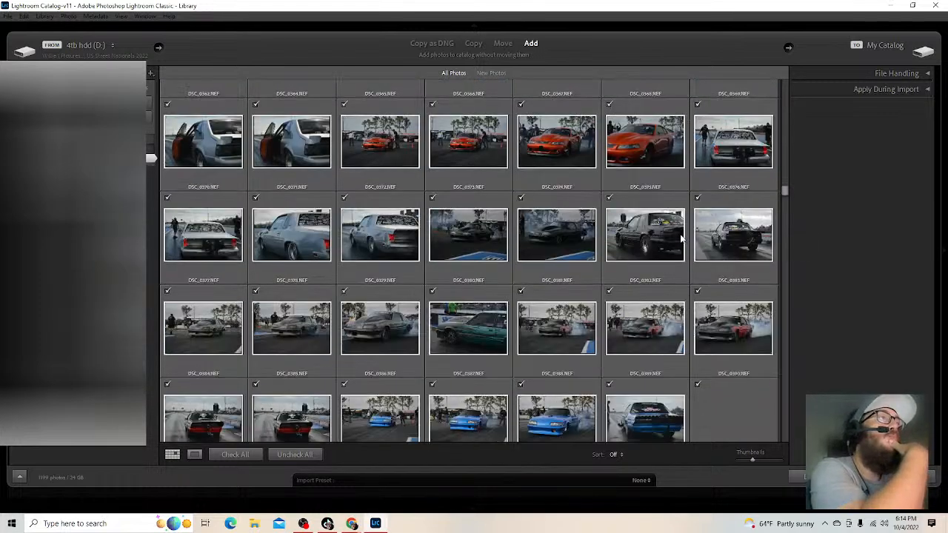
scroll(679, 234, down, 2)
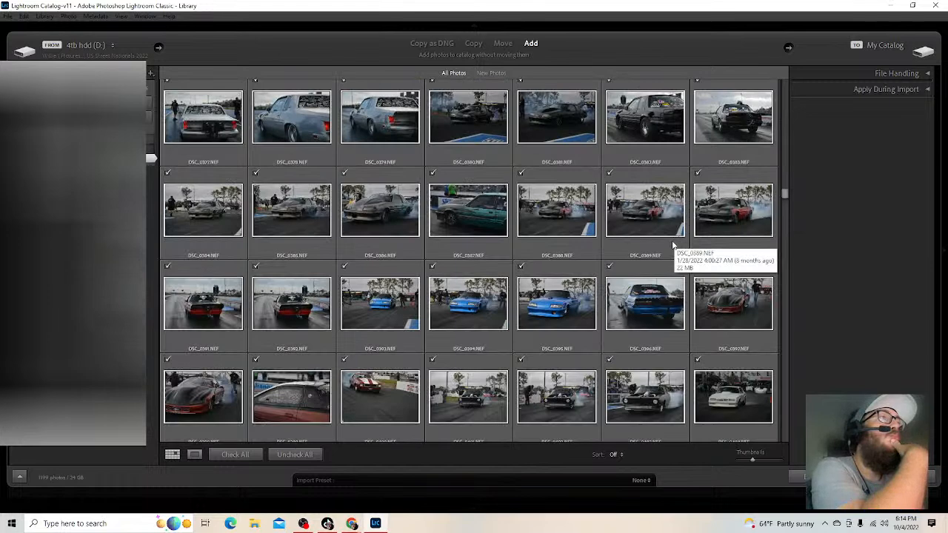
scroll(673, 244, down, 2)
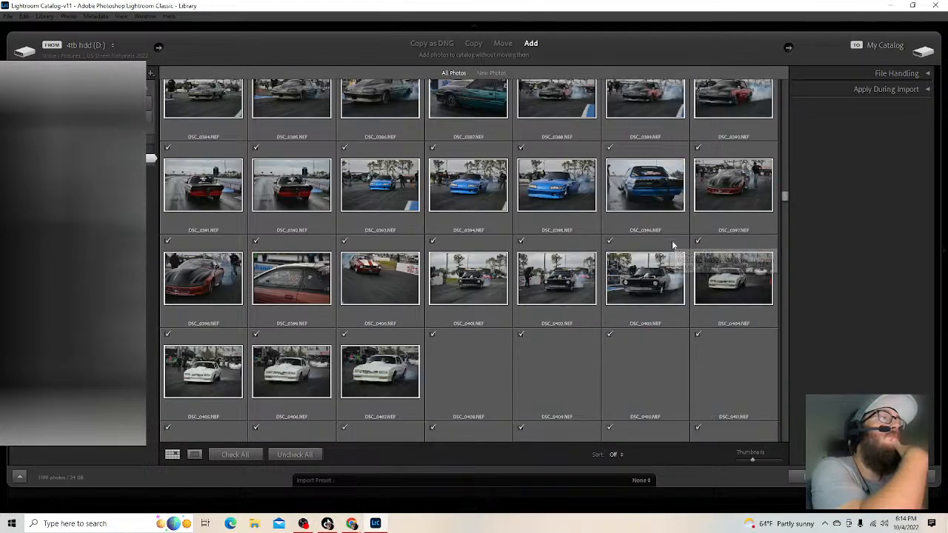
scroll(672, 245, down, 2)
scroll(672, 244, down, 2)
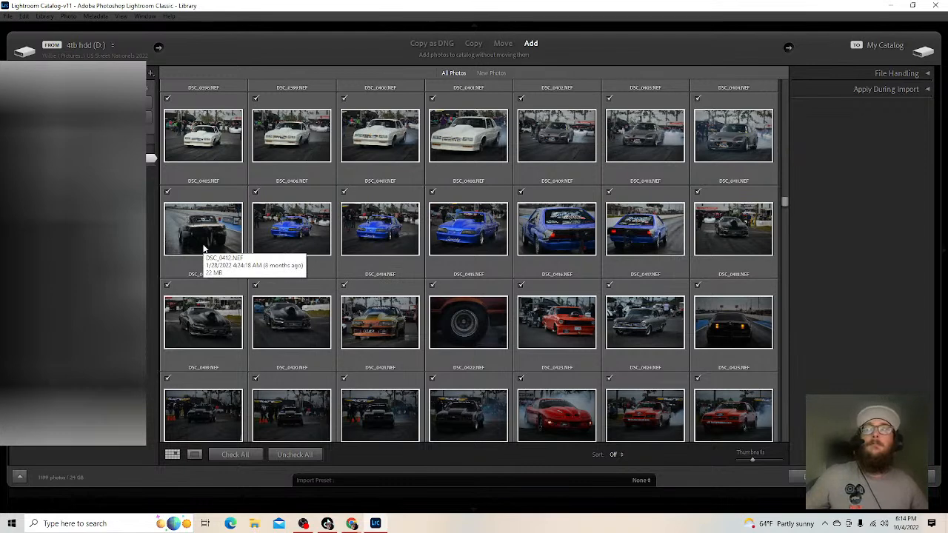
scroll(226, 241, down, 2)
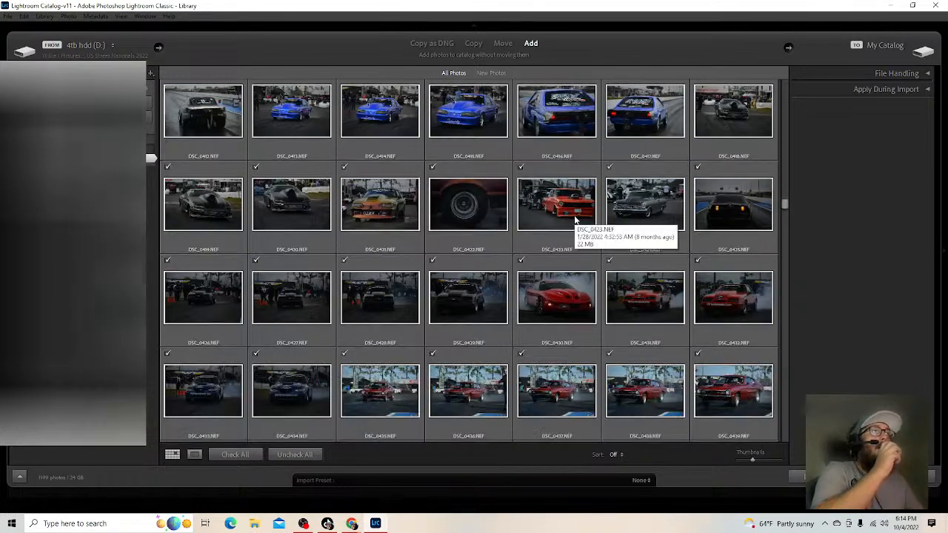
scroll(555, 211, down, 10)
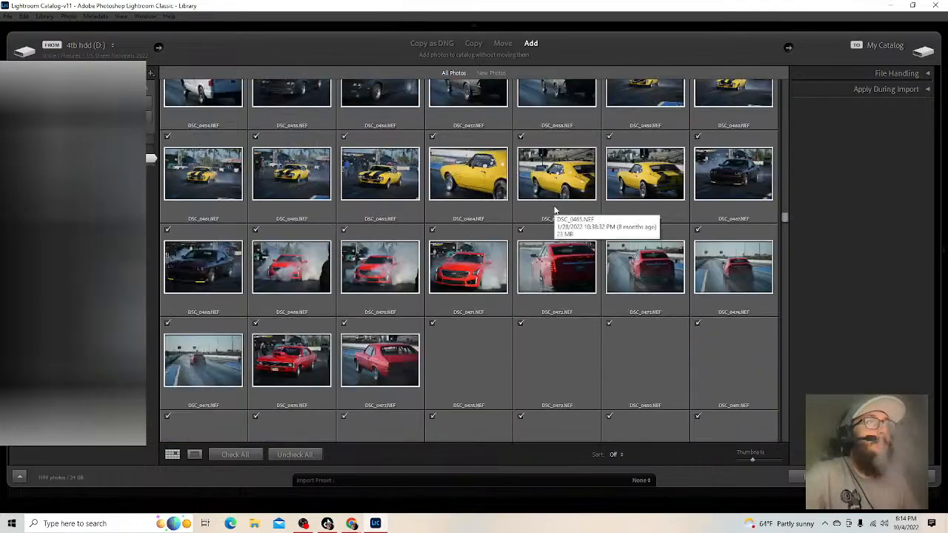
scroll(555, 211, down, 2)
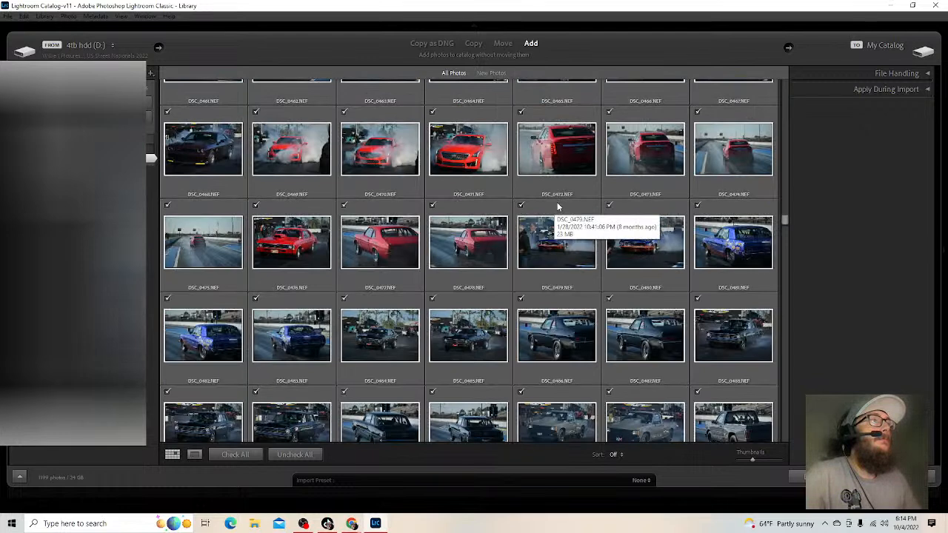
scroll(558, 206, down, 2)
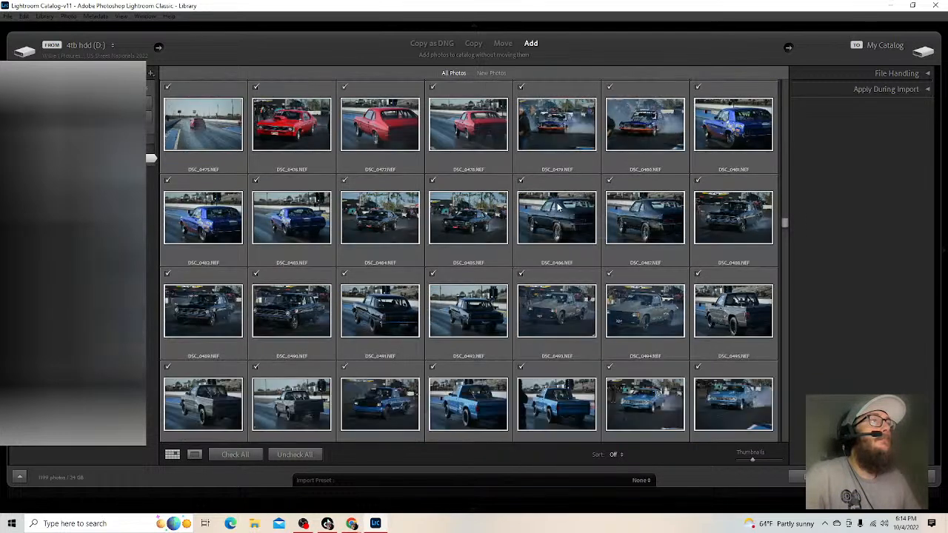
scroll(538, 211, down, 2)
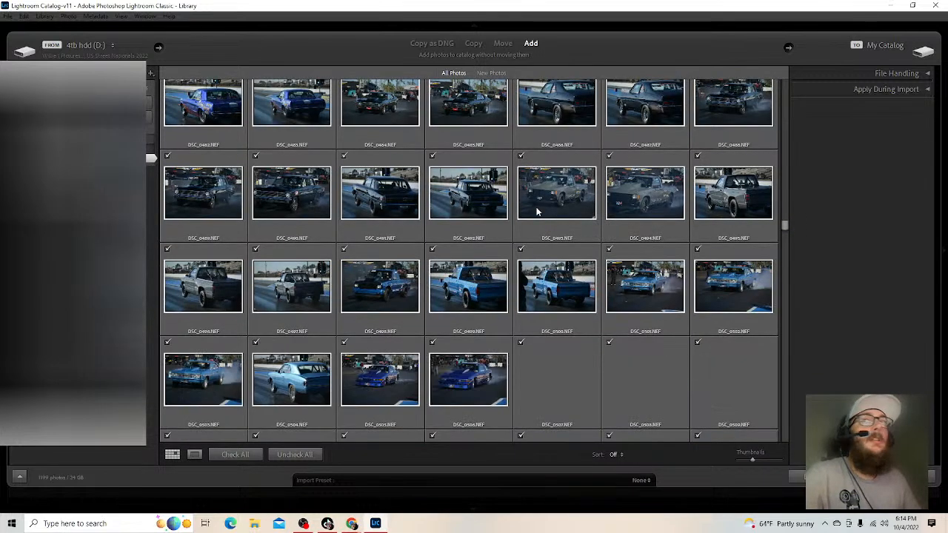
scroll(539, 220, down, 3)
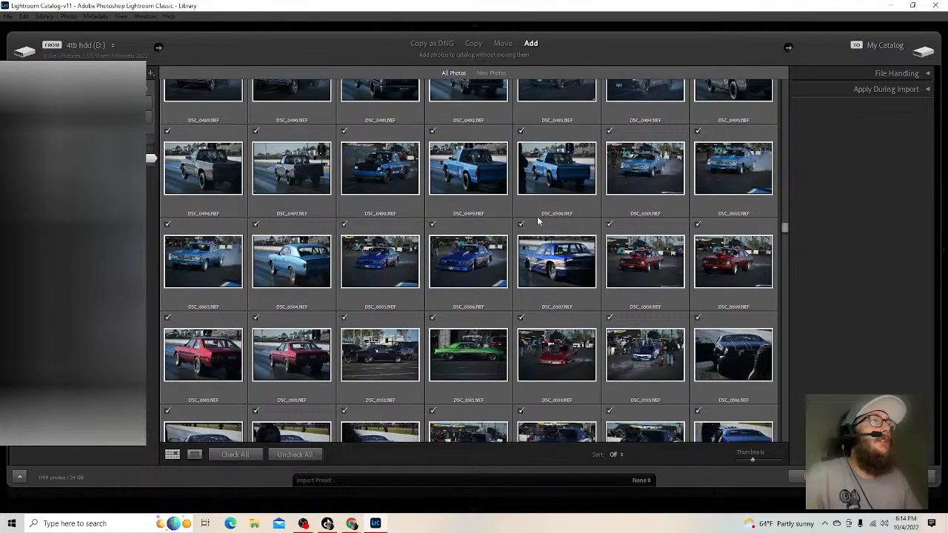
scroll(537, 221, down, 3)
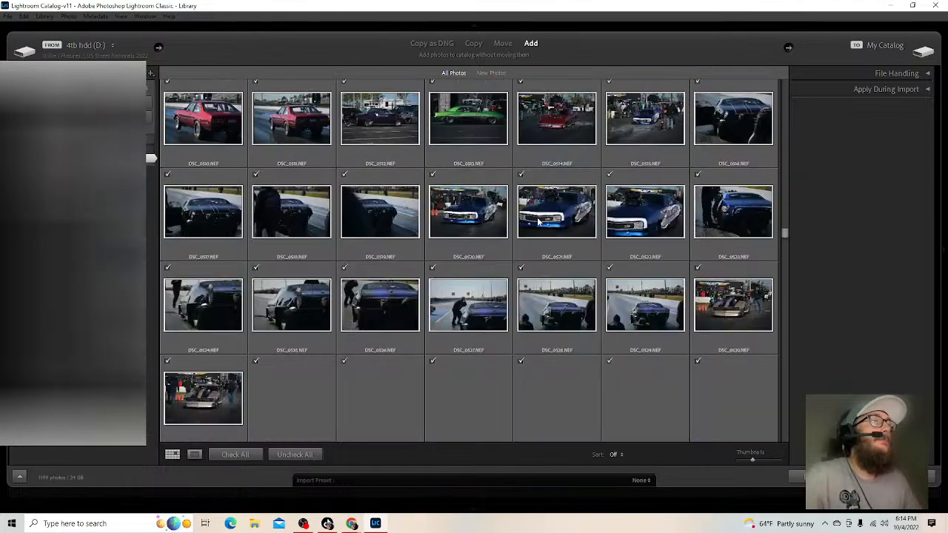
scroll(537, 217, down, 3)
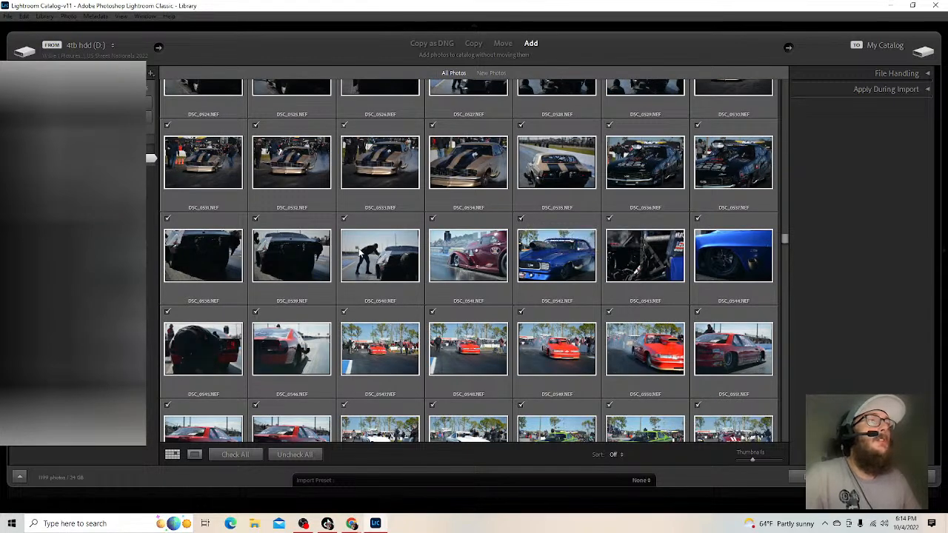
- Examine the remaining thumbnails of the US Street Nationals 2022 folder, from the DSC_0500s on past the DSC_7800s, for photos worth editing
scroll(360, 253, down, 4)
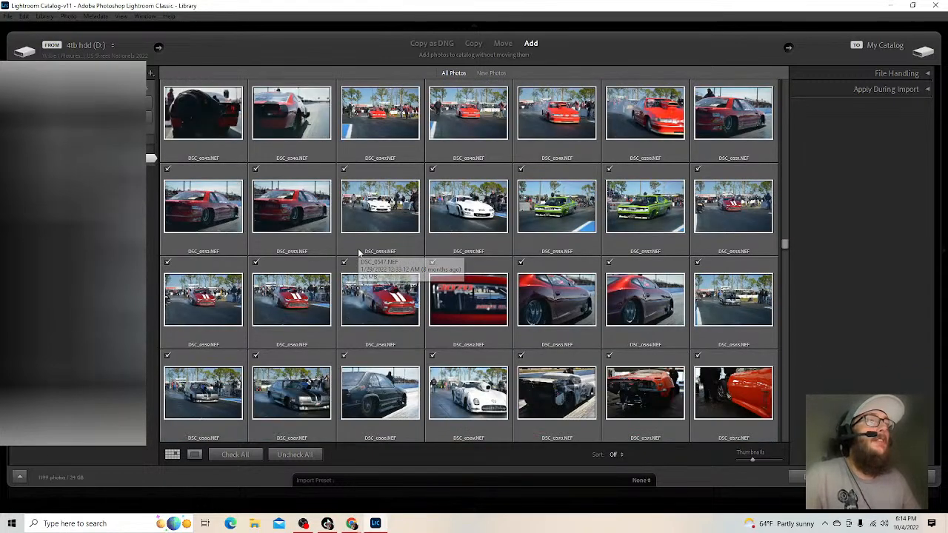
scroll(353, 261, down, 3)
scroll(444, 261, down, 3)
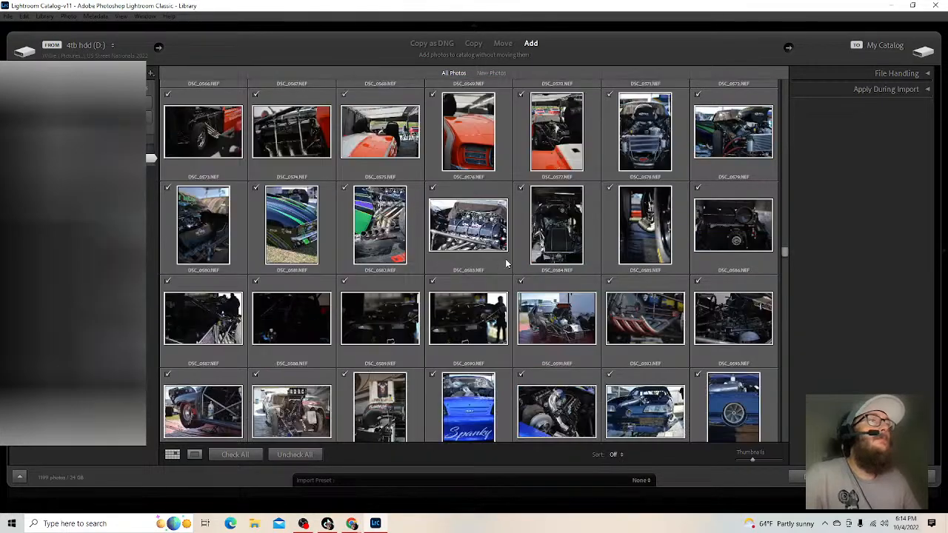
scroll(507, 263, down, 4)
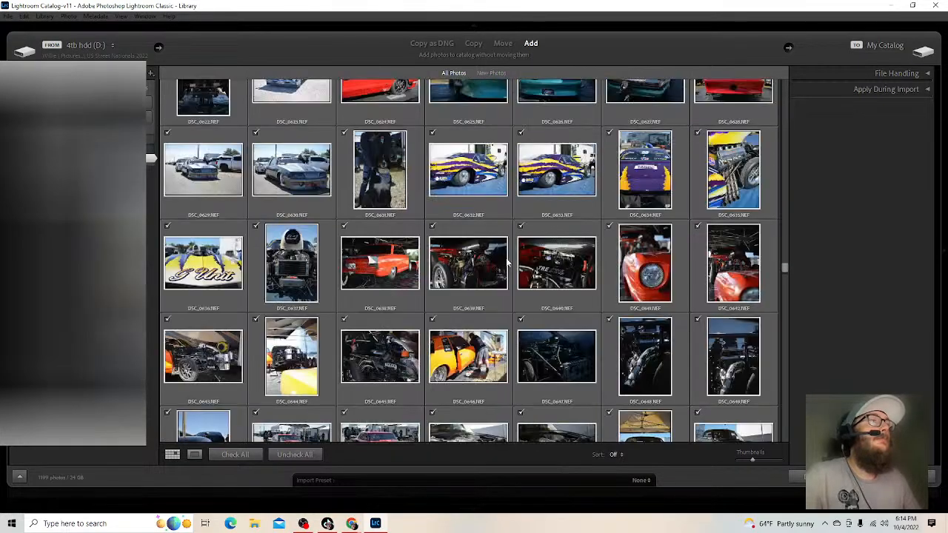
scroll(505, 261, down, 7)
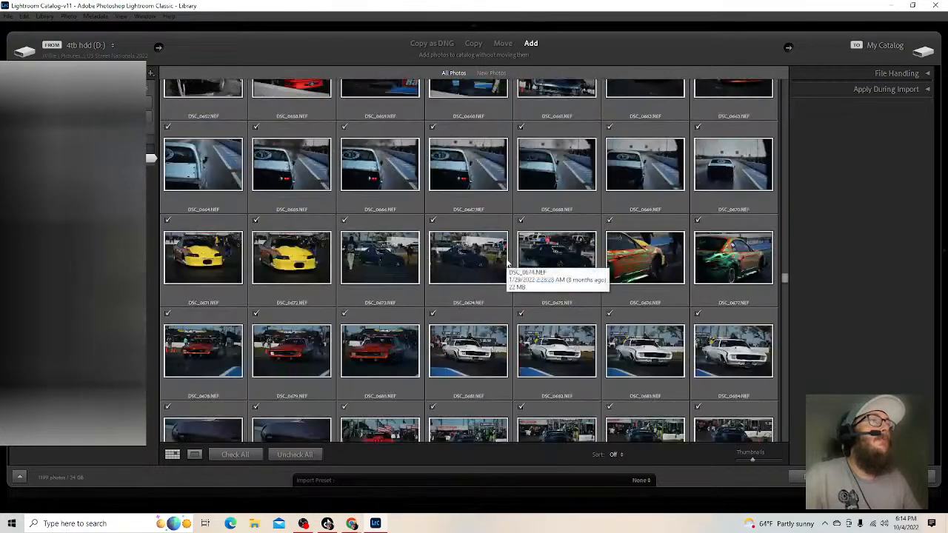
scroll(505, 260, down, 4)
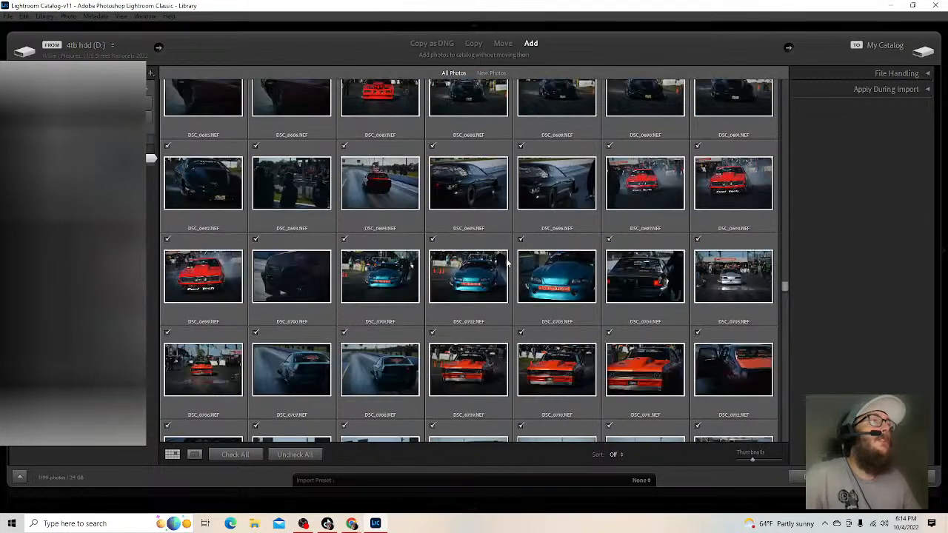
scroll(506, 262, down, 1)
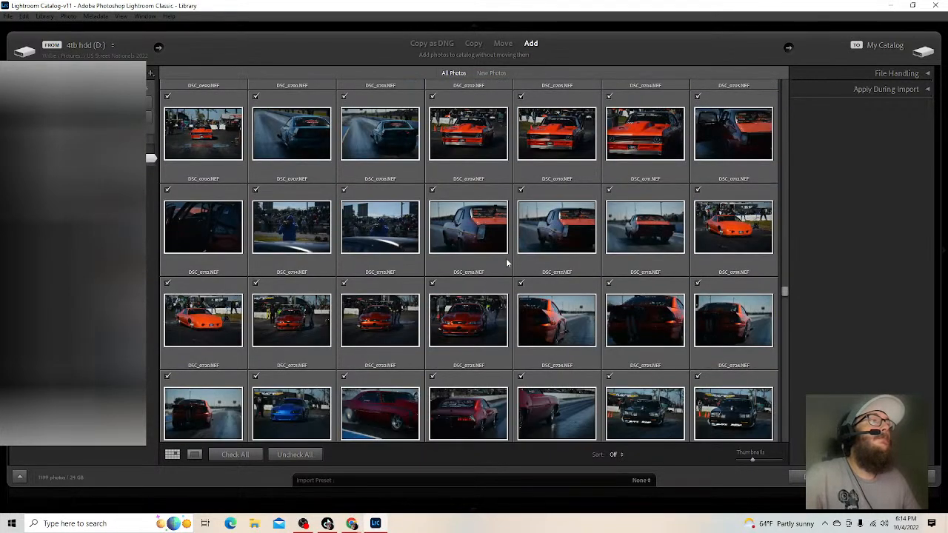
scroll(544, 262, down, 1)
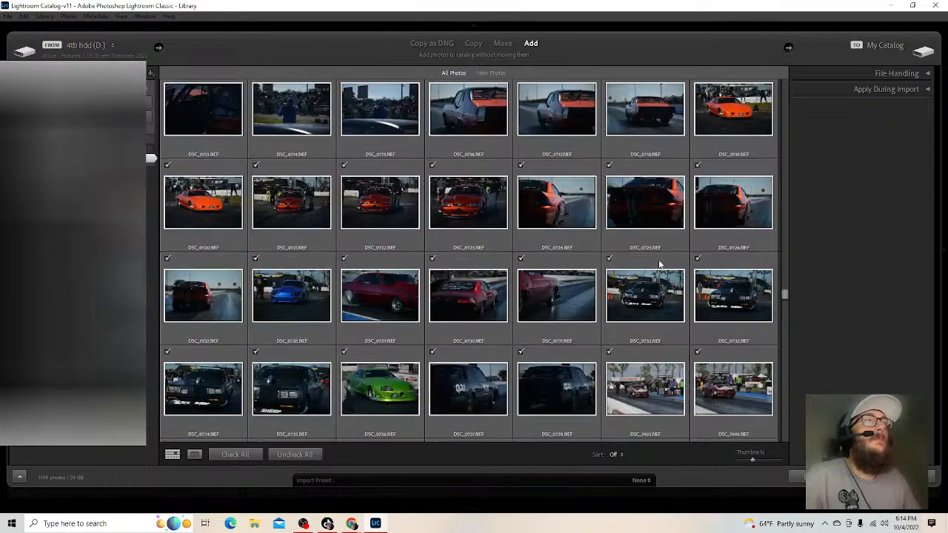
scroll(548, 264, down, 4)
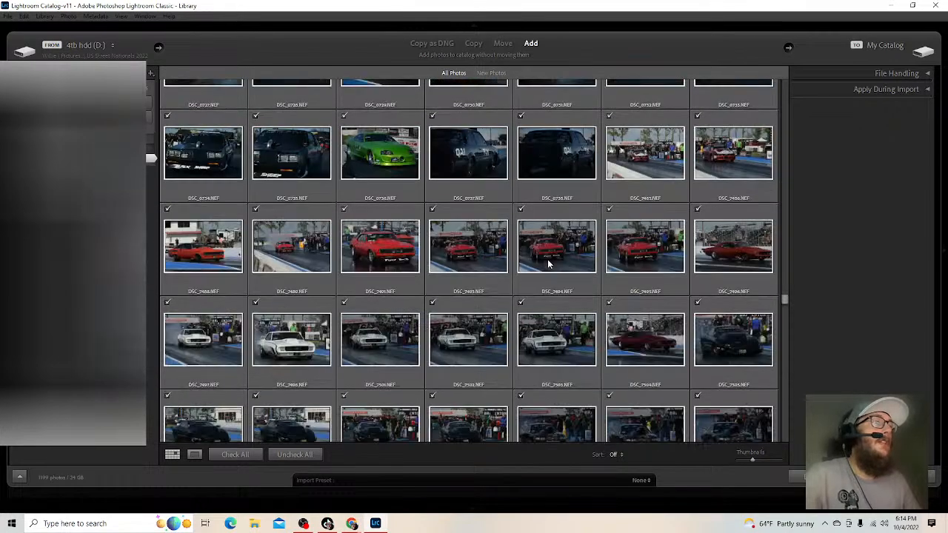
scroll(549, 264, down, 1)
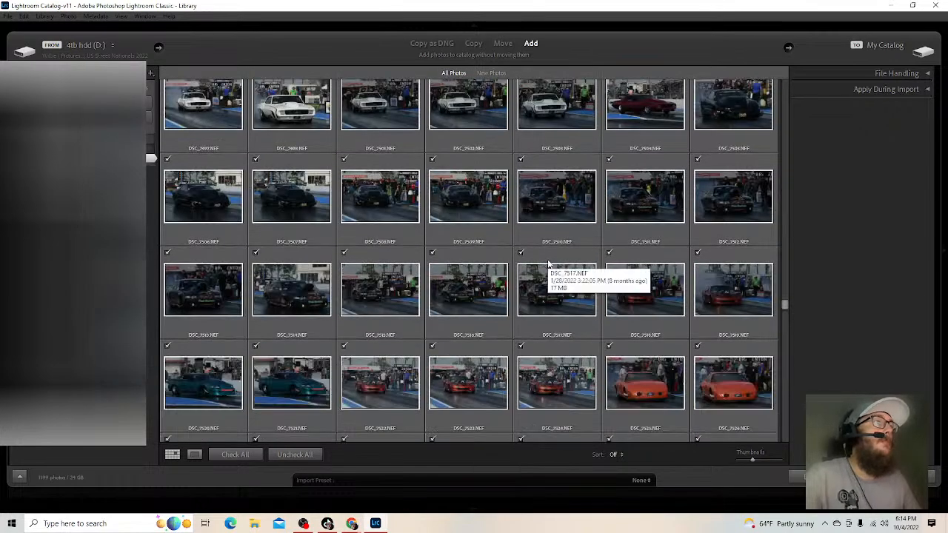
scroll(554, 258, down, 4)
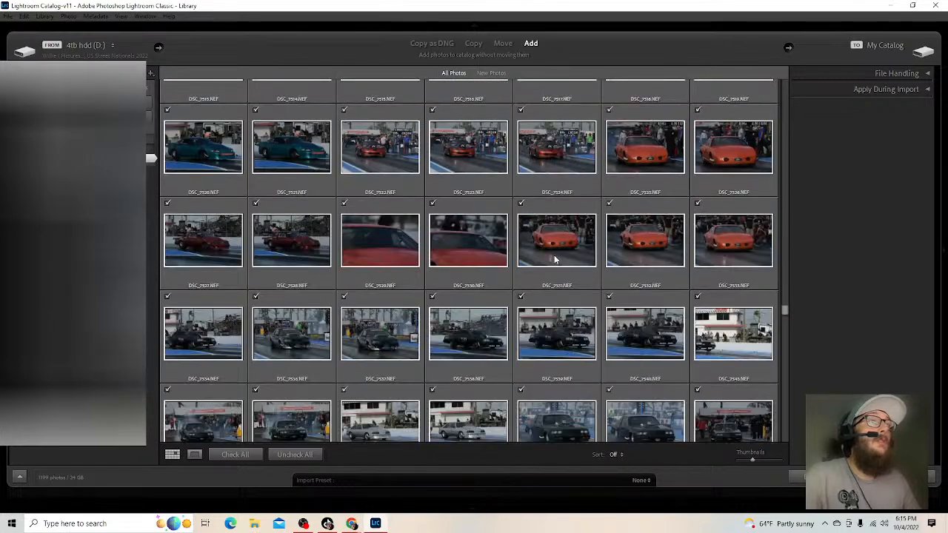
scroll(553, 260, down, 3)
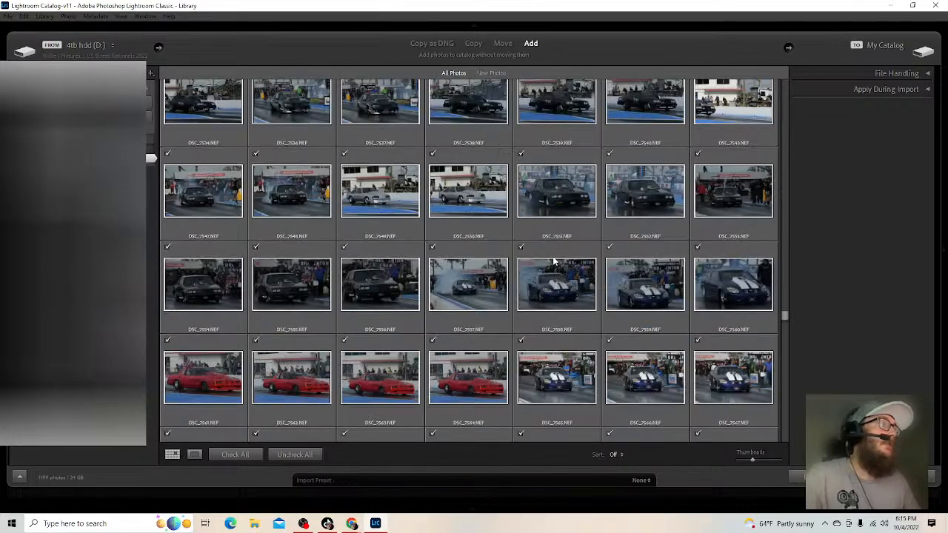
scroll(554, 260, down, 2)
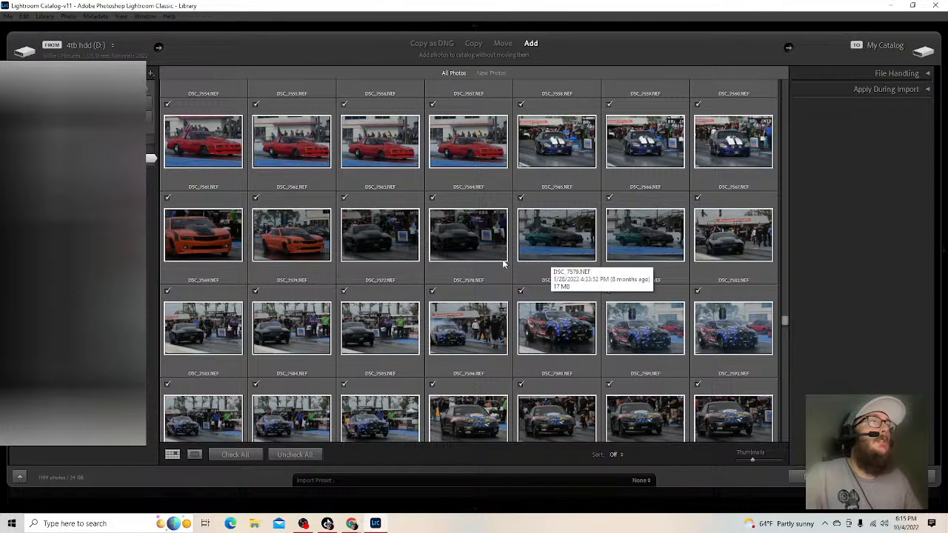
scroll(503, 254, down, 4)
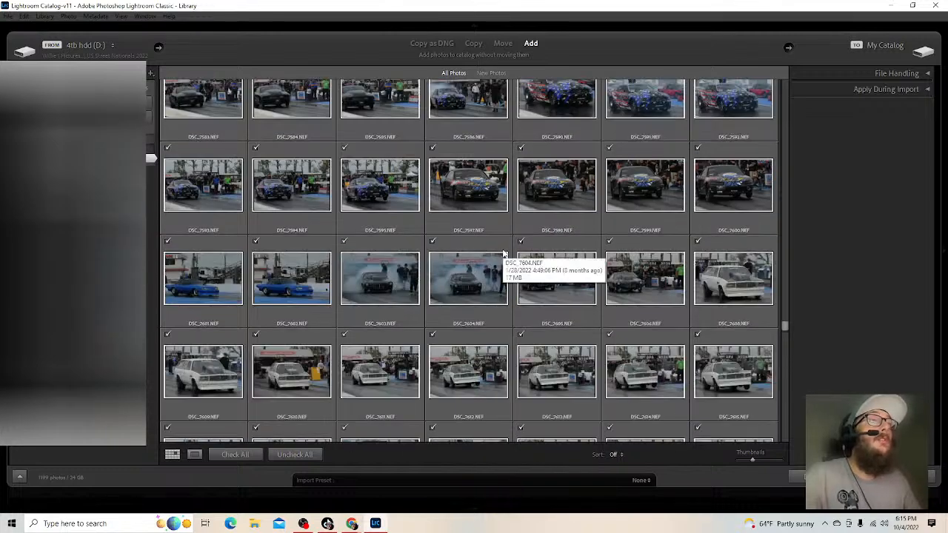
scroll(503, 254, down, 4)
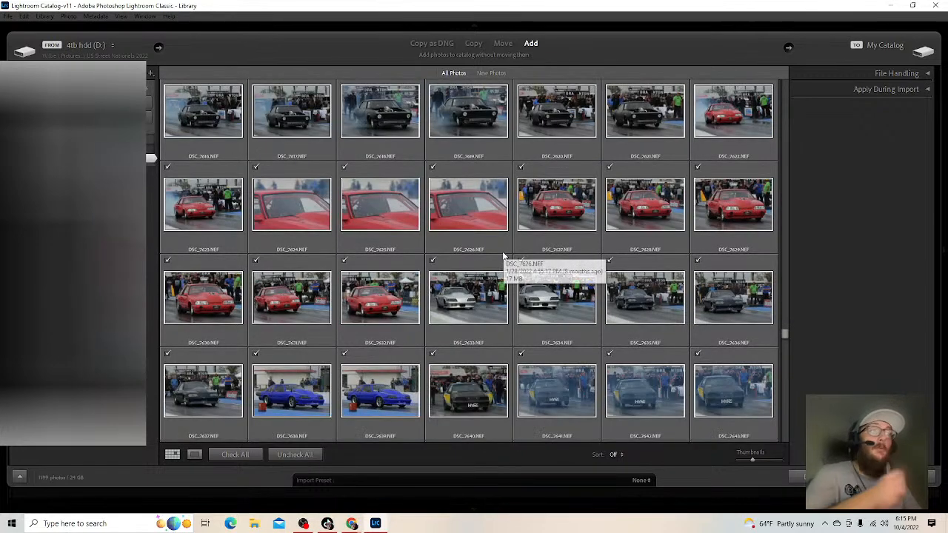
scroll(504, 256, down, 4)
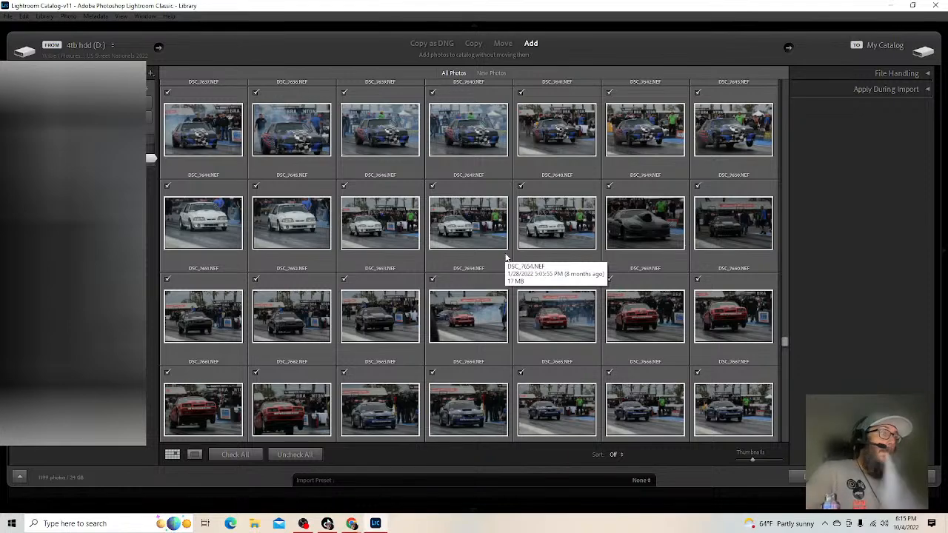
scroll(506, 257, down, 1)
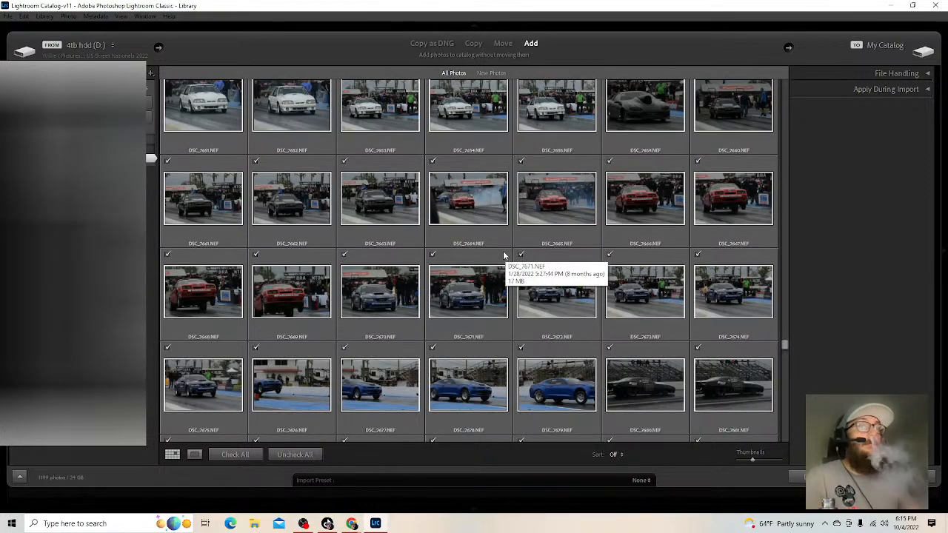
scroll(503, 256, down, 6)
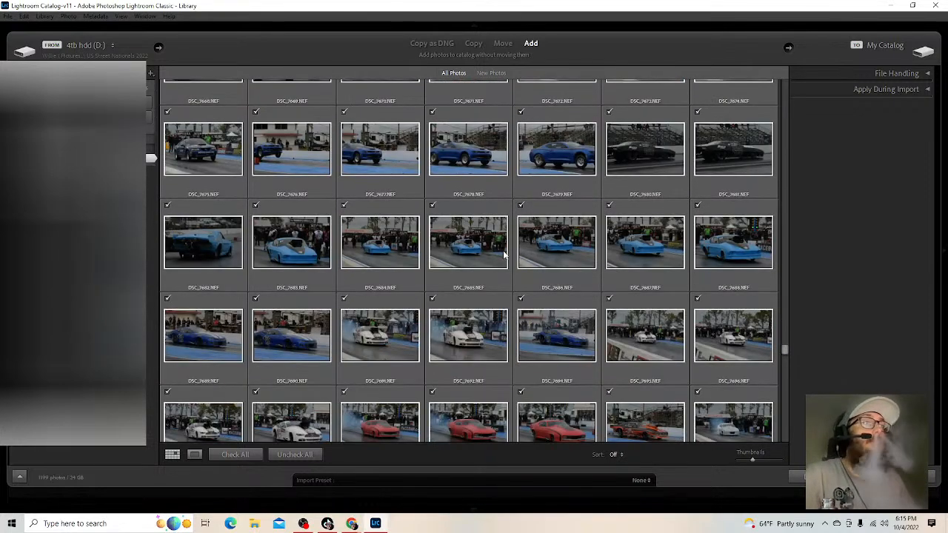
scroll(503, 255, down, 14)
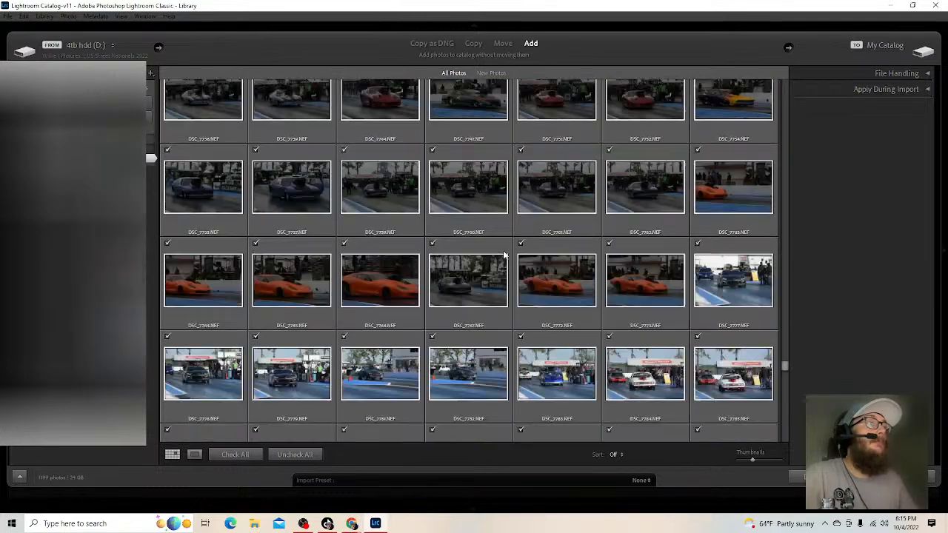
scroll(504, 253, down, 10)
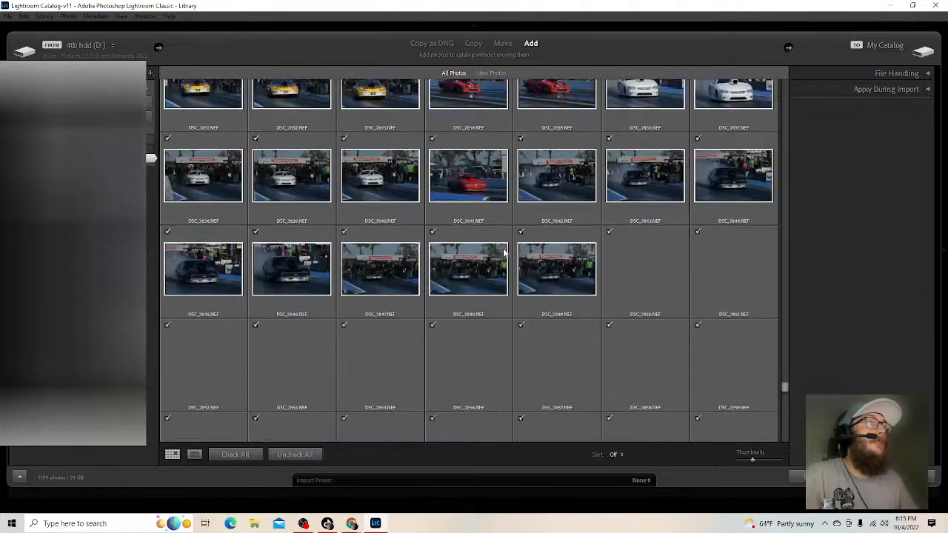
scroll(503, 253, down, 20)
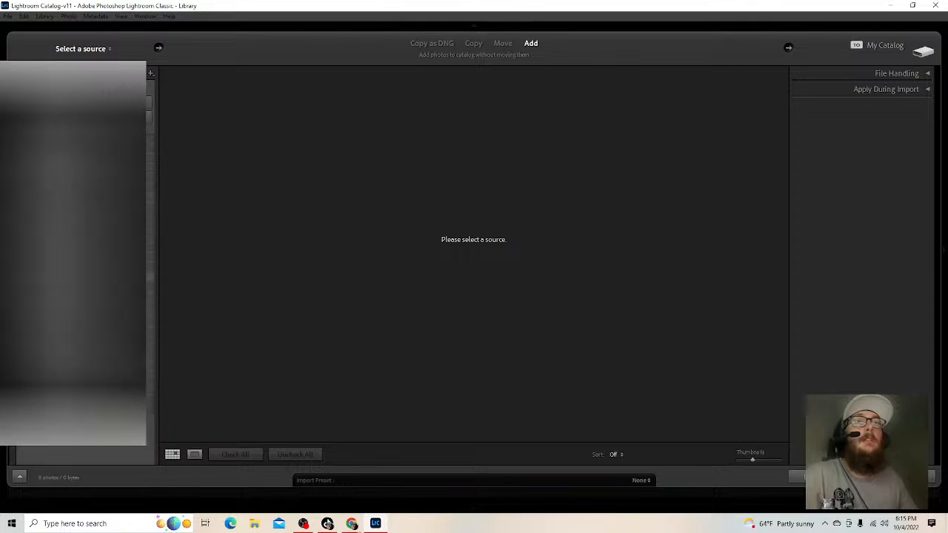
- Switch the import source to the street-racing subfolder inside racing pics on the 4tb hdd (D:) drive
scroll(81, 455, down, 1)
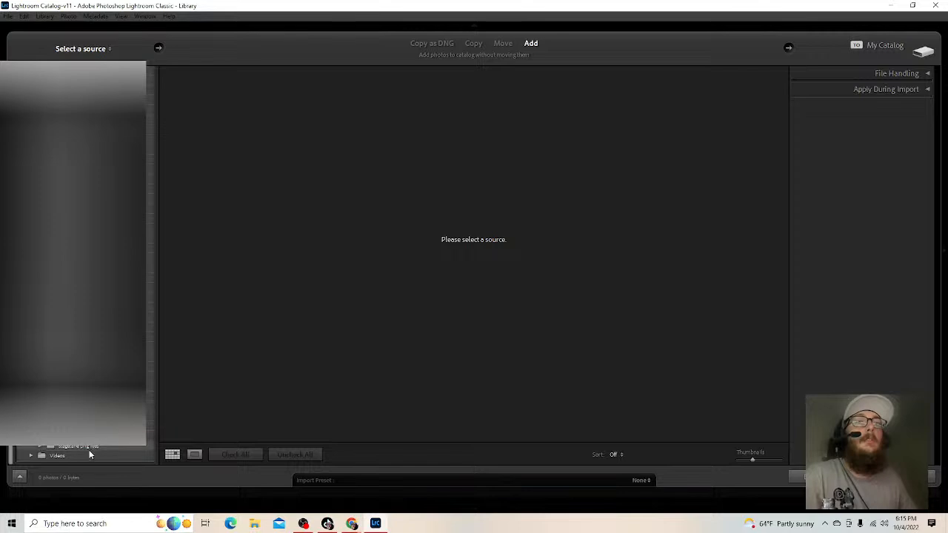
click(151, 277)
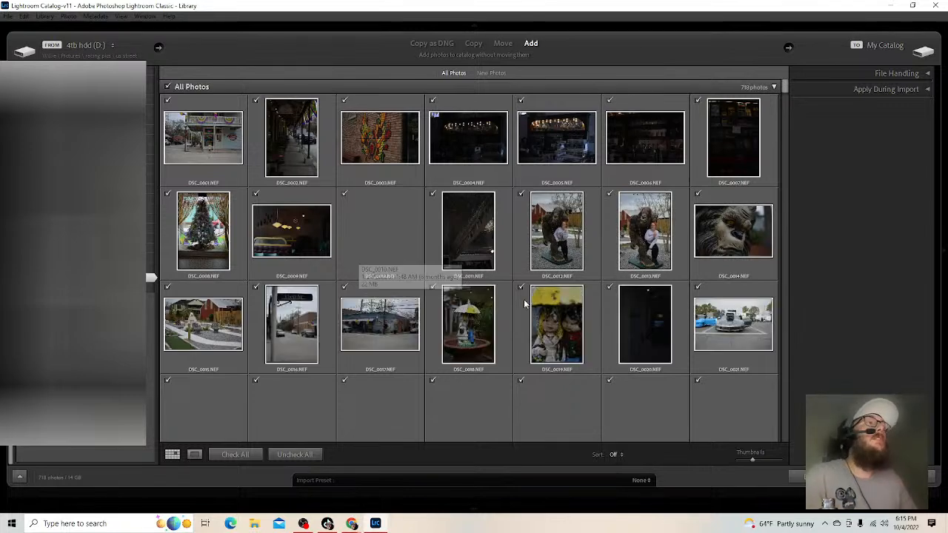
- Browse the street-racing folder's thumbnails from DSC_0001 through the DSC_0200s for drag cars worth editing
scroll(527, 296, down, 2)
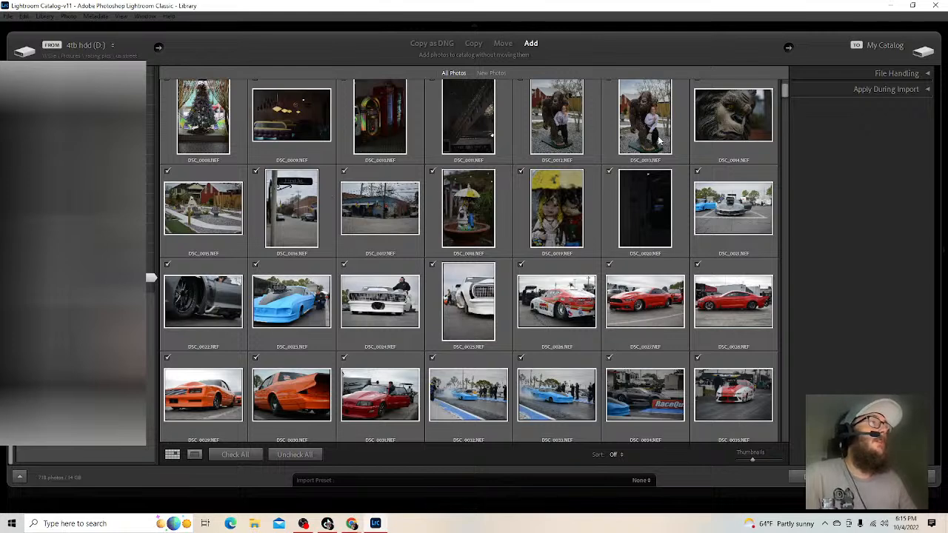
scroll(538, 339, down, 2)
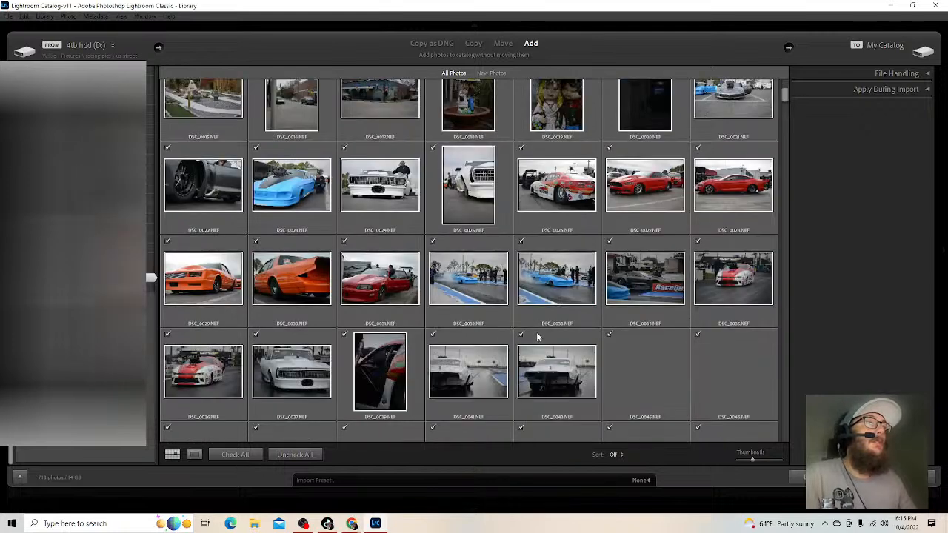
scroll(542, 336, down, 2)
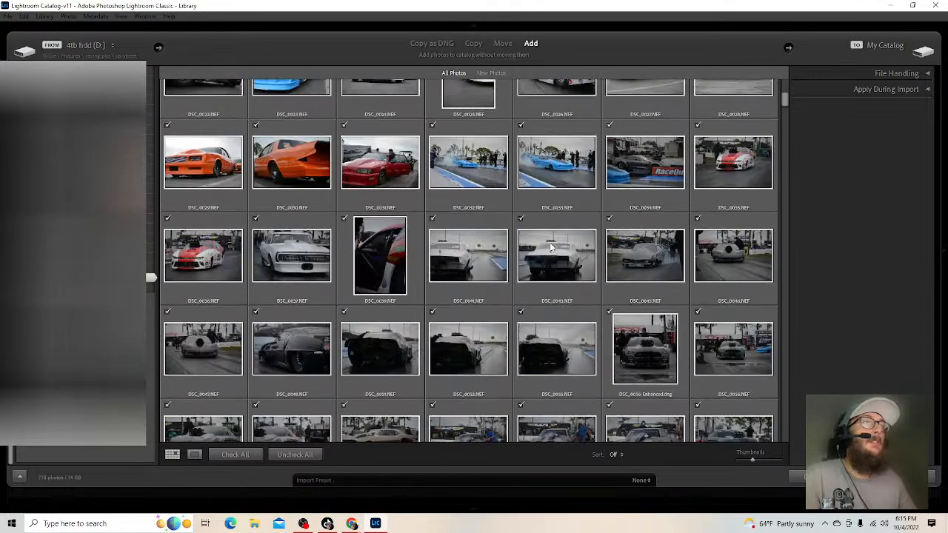
scroll(551, 246, down, 2)
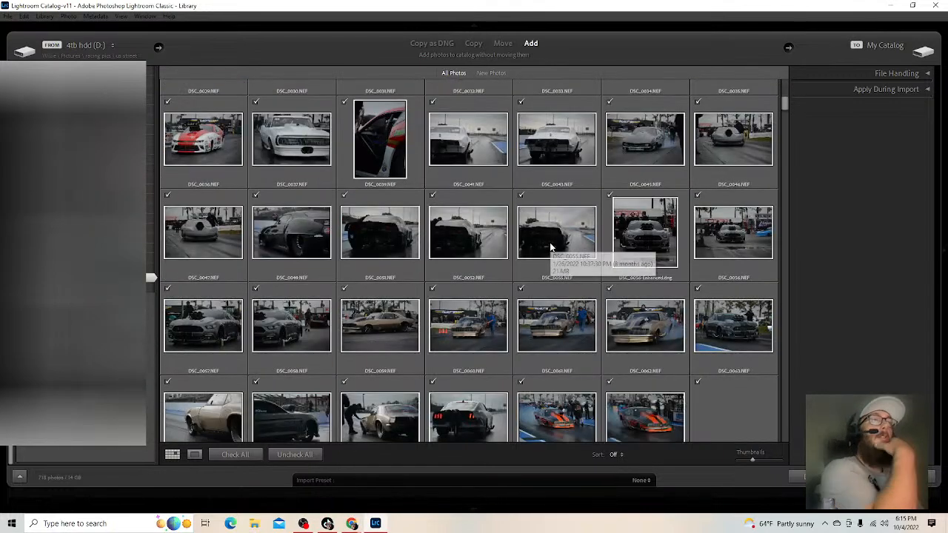
scroll(554, 244, down, 2)
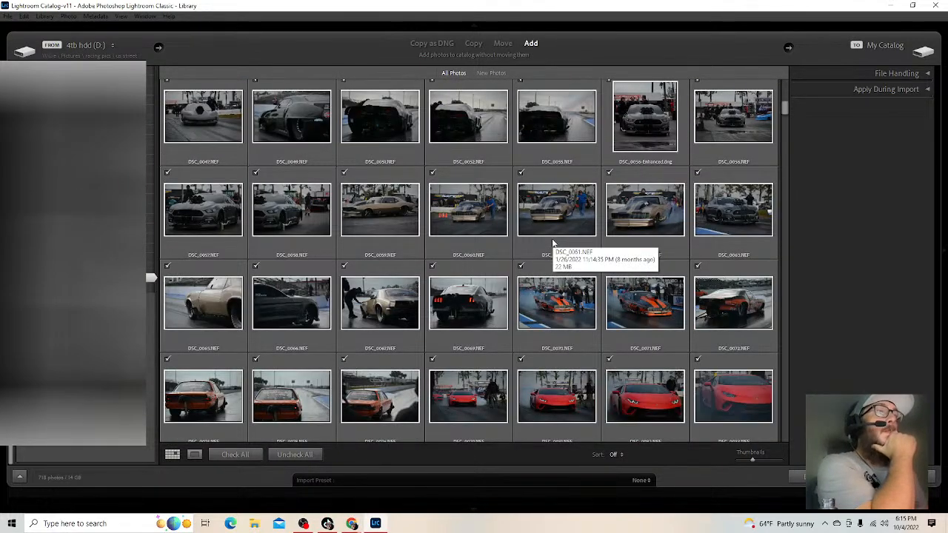
scroll(553, 241, down, 2)
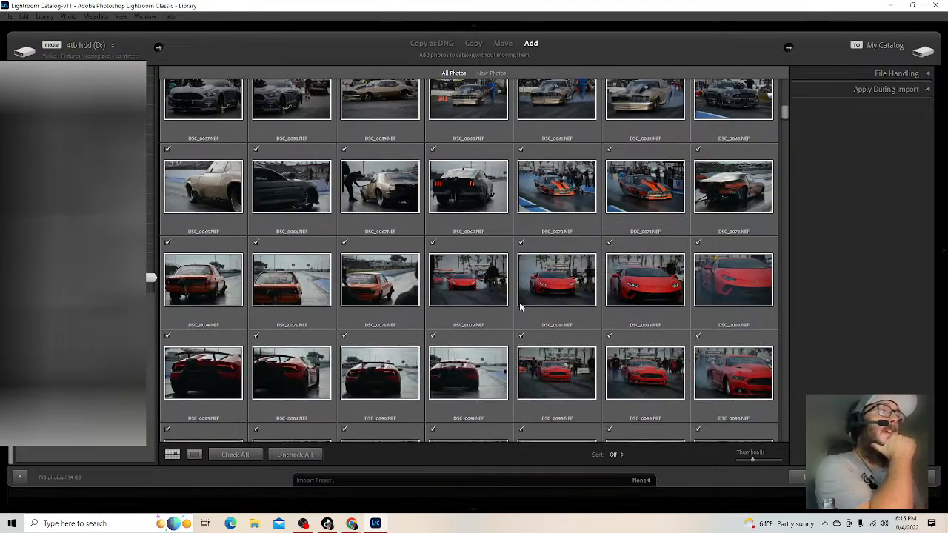
scroll(522, 305, down, 5)
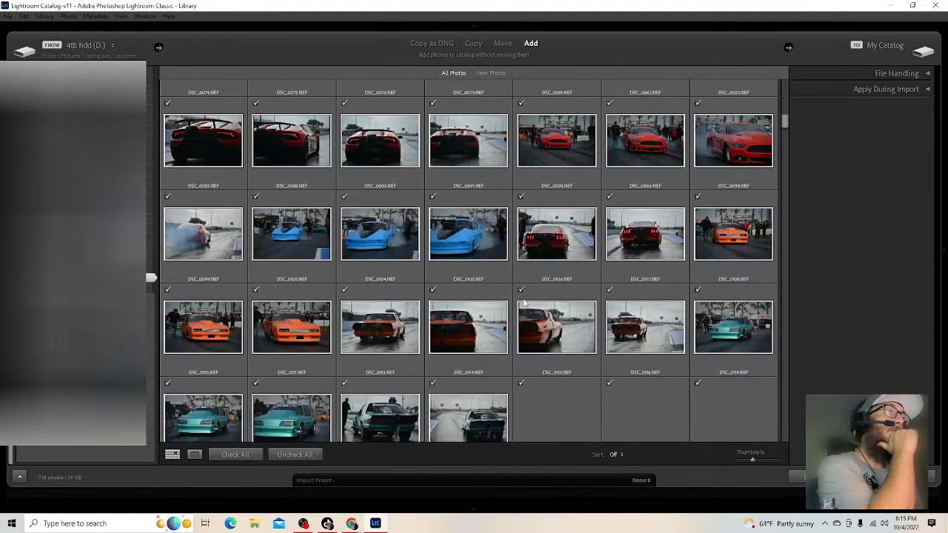
scroll(523, 302, down, 2)
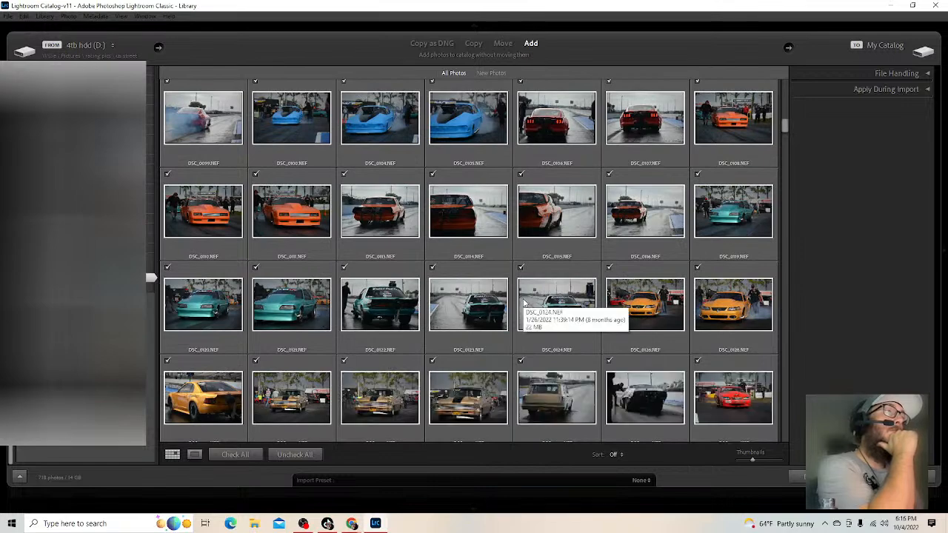
scroll(523, 302, down, 3)
scroll(523, 302, down, 2)
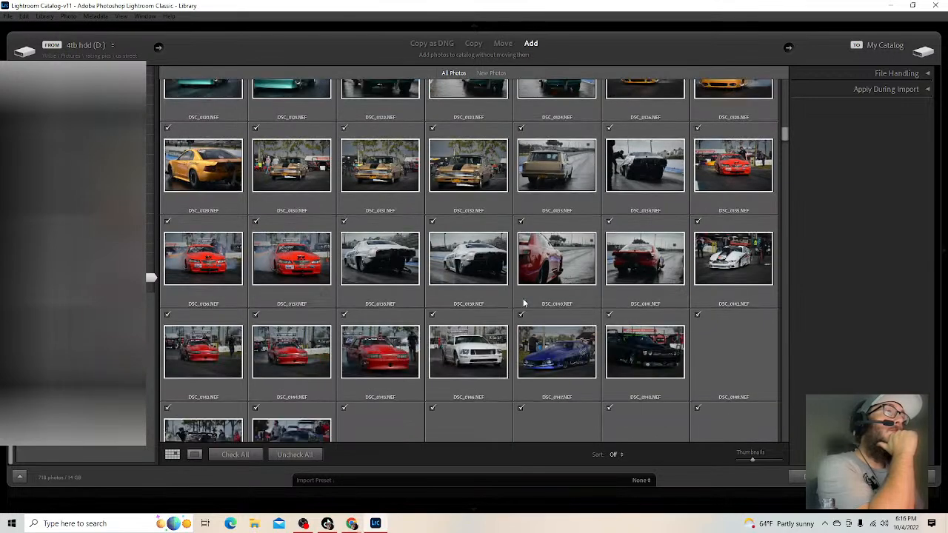
scroll(523, 302, down, 2)
scroll(523, 302, down, 4)
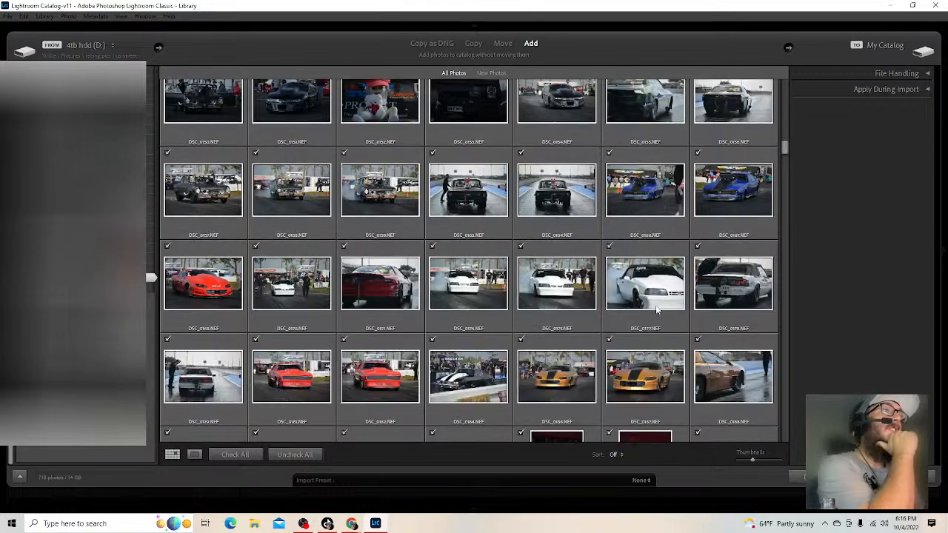
scroll(406, 305, down, 4)
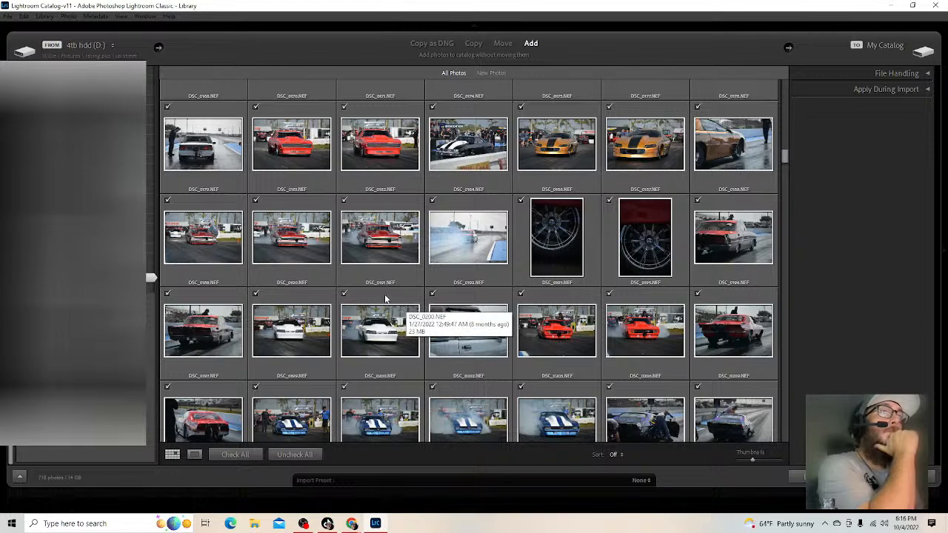
- Examine the remaining street-racing thumbnails, from the DSC_0200s to the final DSC_7400s shots, for pictures to edit
scroll(384, 299, down, 2)
scroll(384, 293, down, 3)
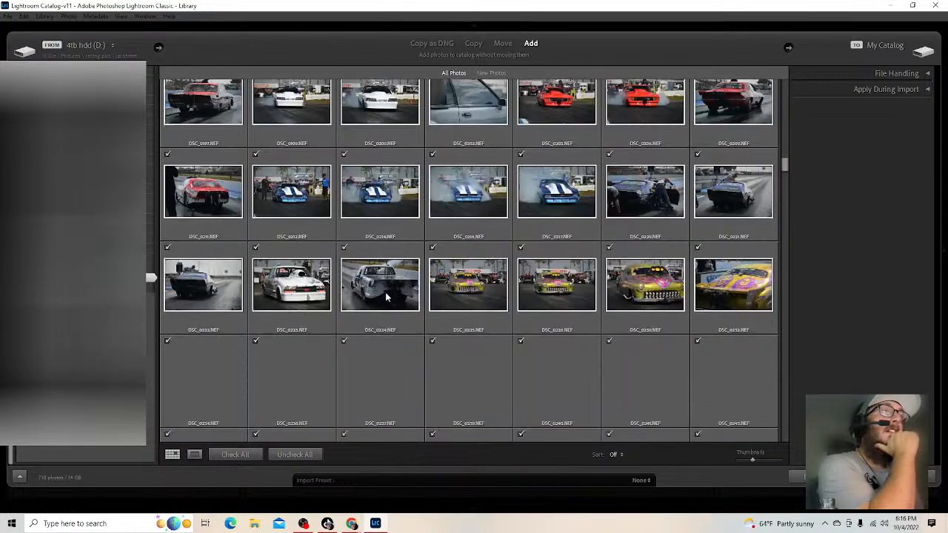
scroll(385, 294, down, 2)
scroll(386, 294, down, 2)
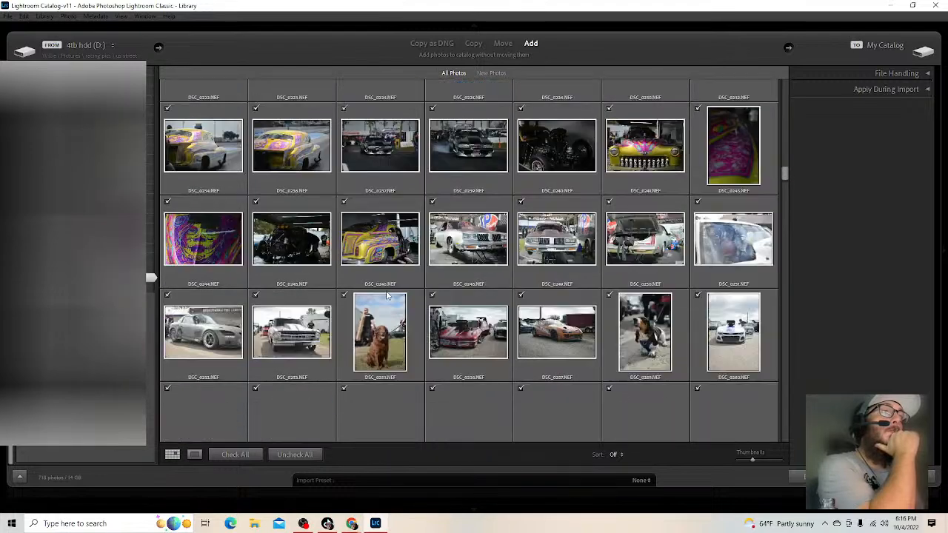
scroll(386, 295, down, 2)
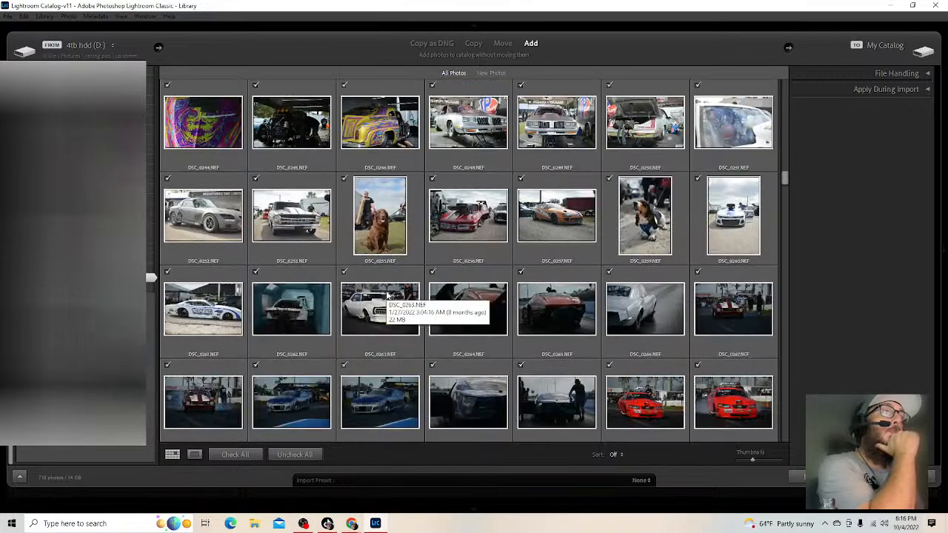
scroll(385, 295, down, 2)
scroll(386, 295, down, 2)
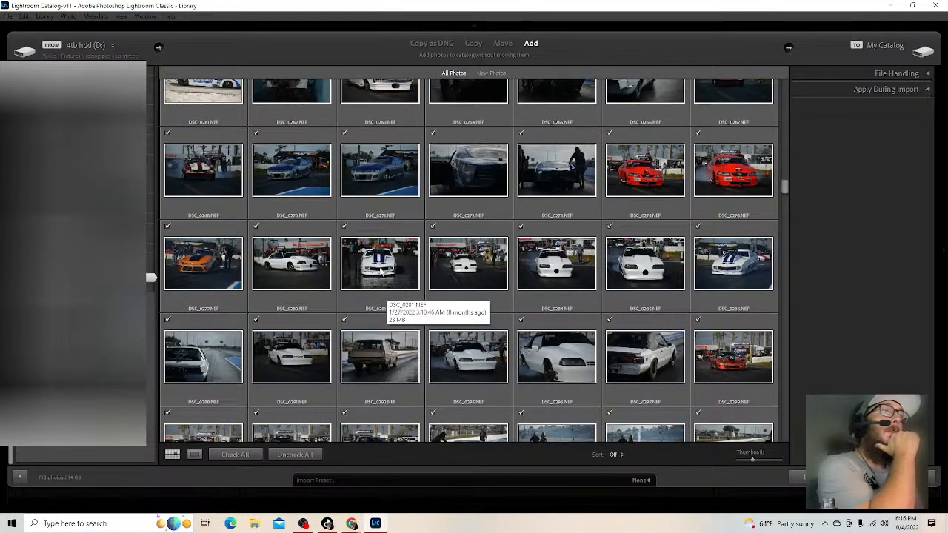
scroll(379, 273, down, 4)
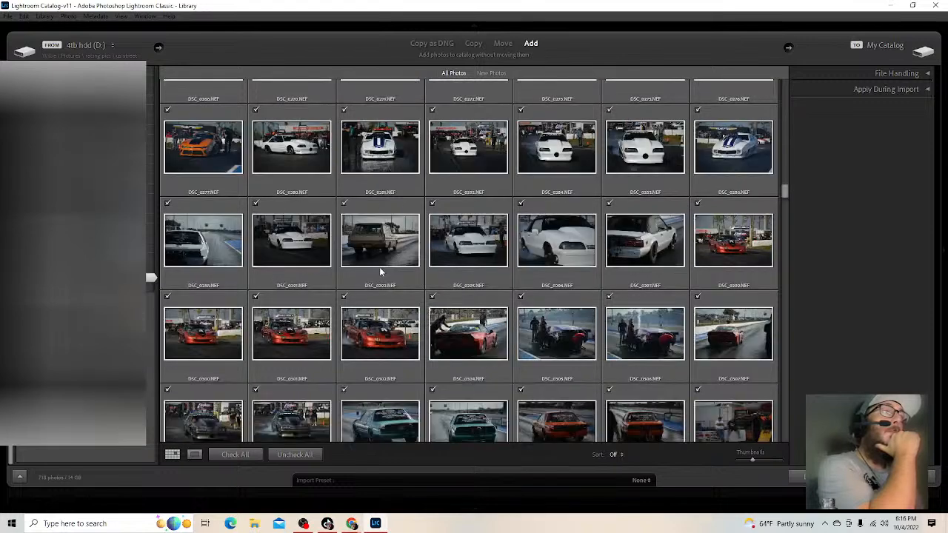
scroll(379, 273, down, 4)
scroll(379, 272, down, 4)
scroll(379, 272, down, 2)
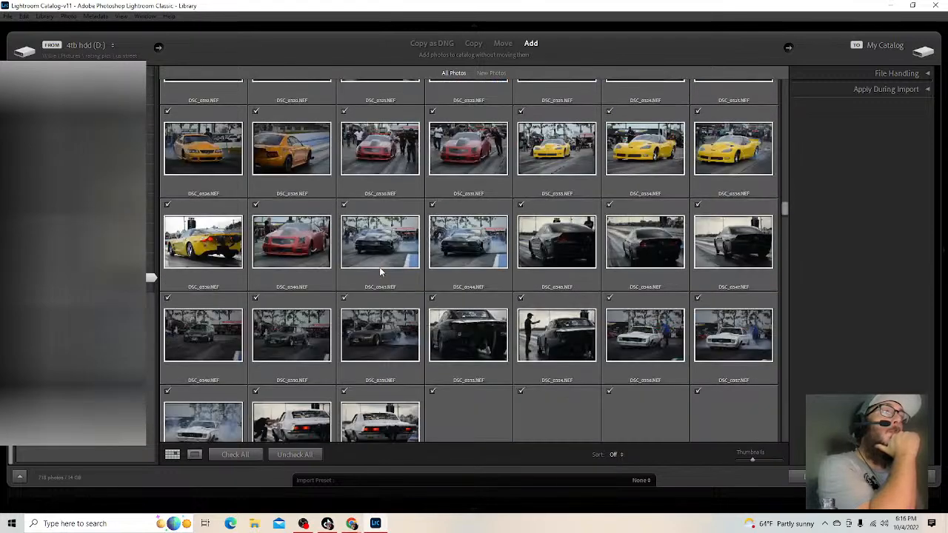
scroll(379, 272, down, 4)
scroll(380, 272, down, 2)
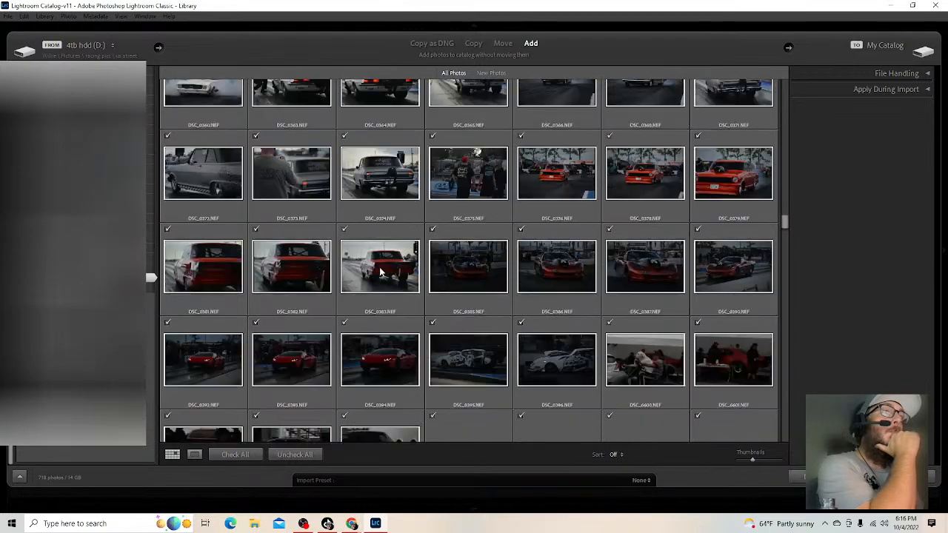
scroll(380, 273, down, 15)
scroll(379, 272, down, 15)
scroll(379, 272, down, 15)
scroll(379, 272, down, 10)
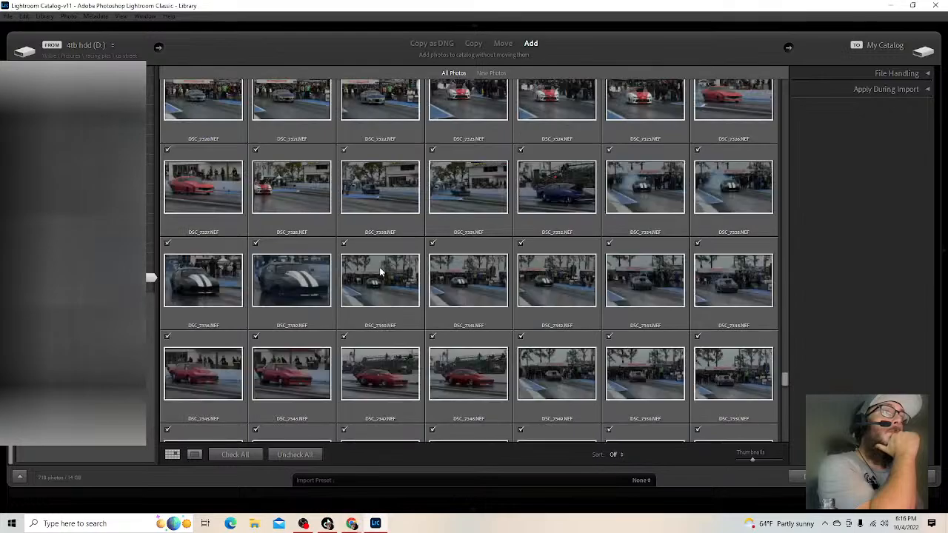
scroll(379, 272, down, 10)
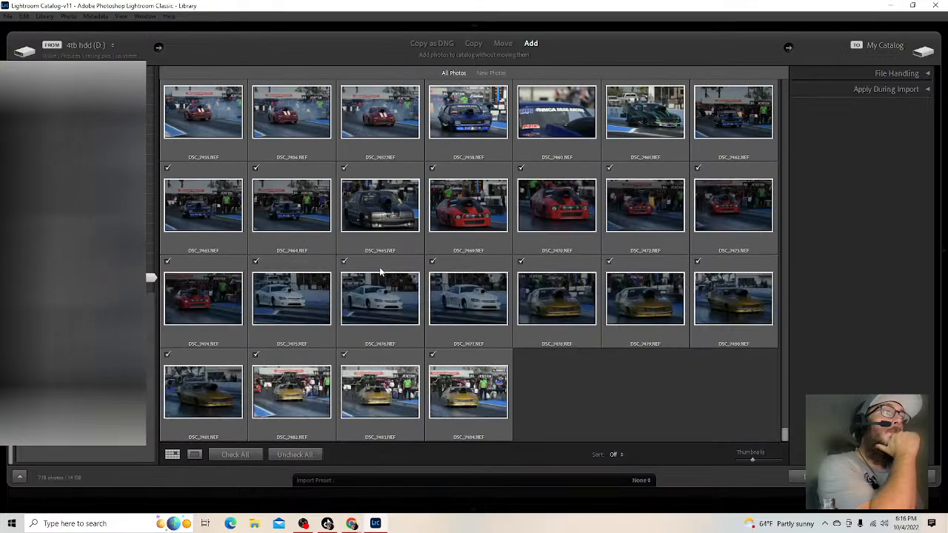
- Exclude all photos from the import and include only DSC_0363, the rear view of the white car
scroll(379, 272, up, 20)
scroll(374, 274, up, 20)
scroll(370, 275, up, 20)
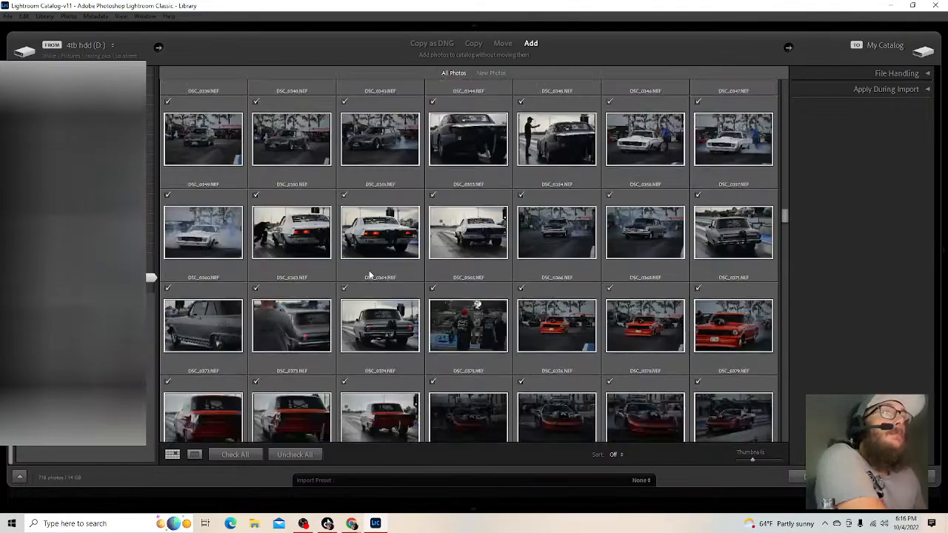
click(295, 454)
click(344, 198)
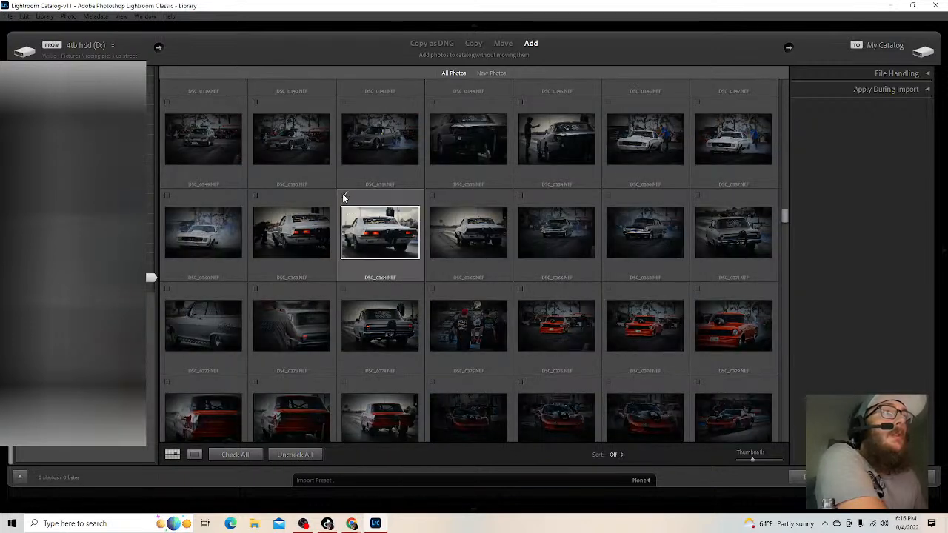
click(255, 197)
- Also include DSC_0281, the white car with blue stripes, and import the two chosen photos into the catalog
scroll(405, 221, up, 3)
scroll(404, 216, up, 5)
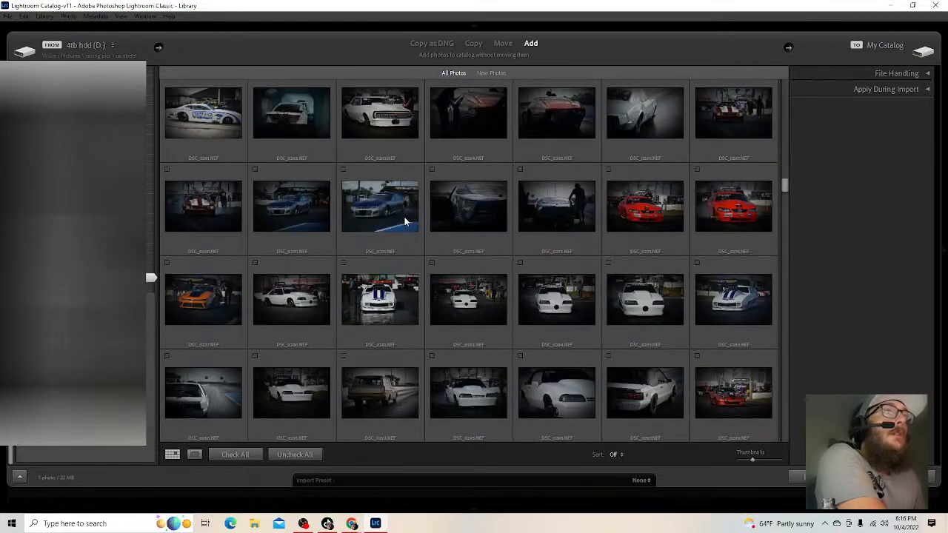
click(345, 263)
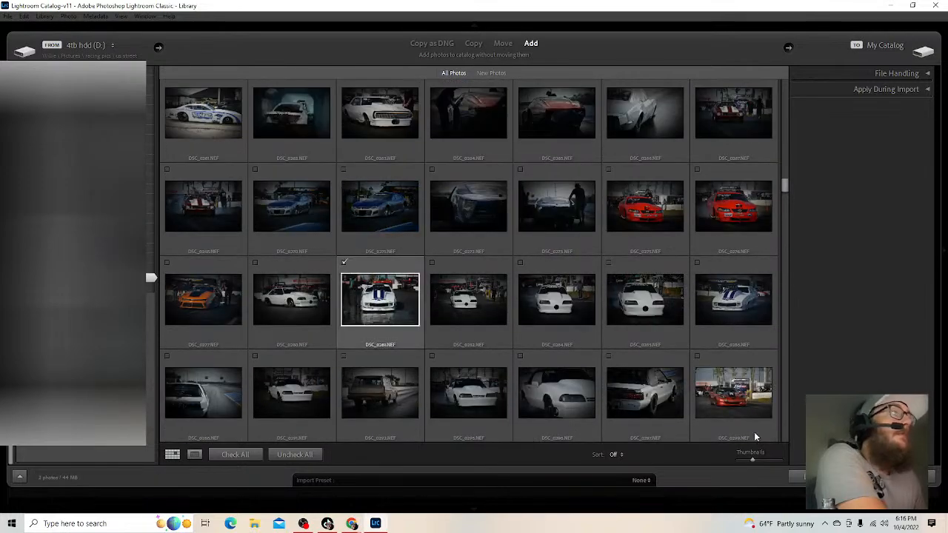
click(804, 476)
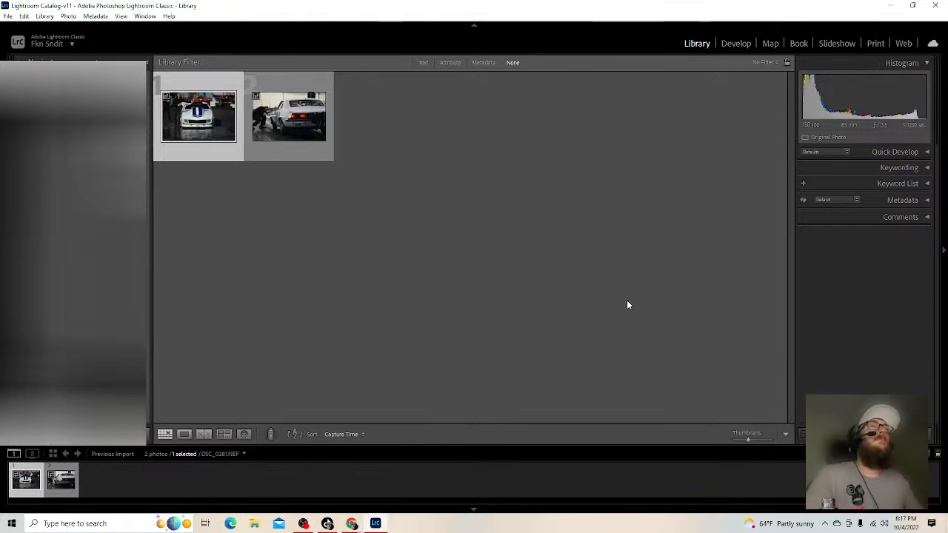
- Develop DSC_0281 with a preset that uses the Vintage 01 profile at amount 139, and raise Exposure to +1.23
click(735, 44)
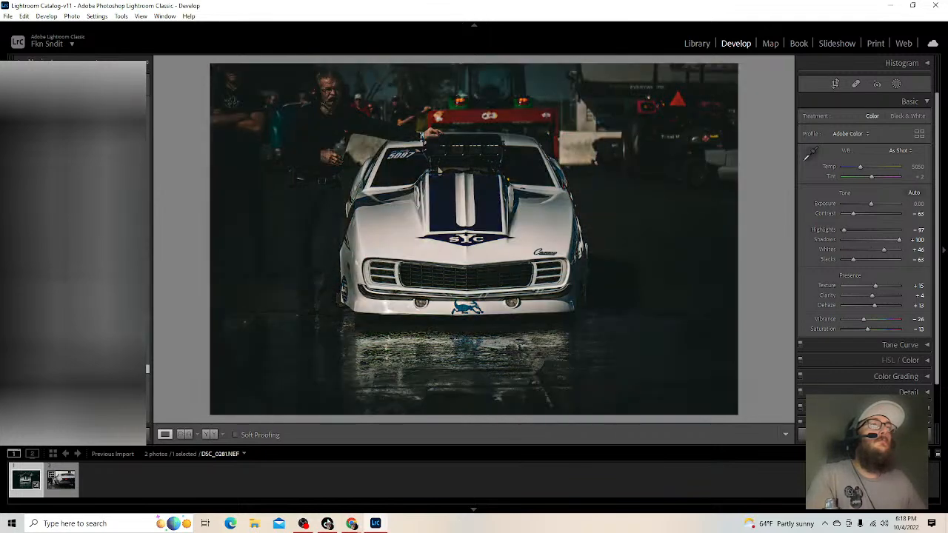
scroll(148, 345, up, 5)
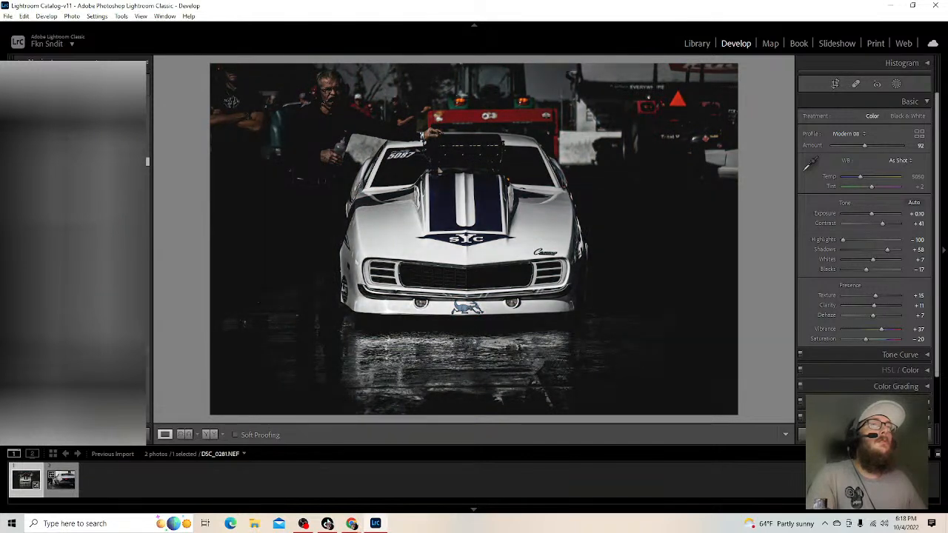
click(148, 349)
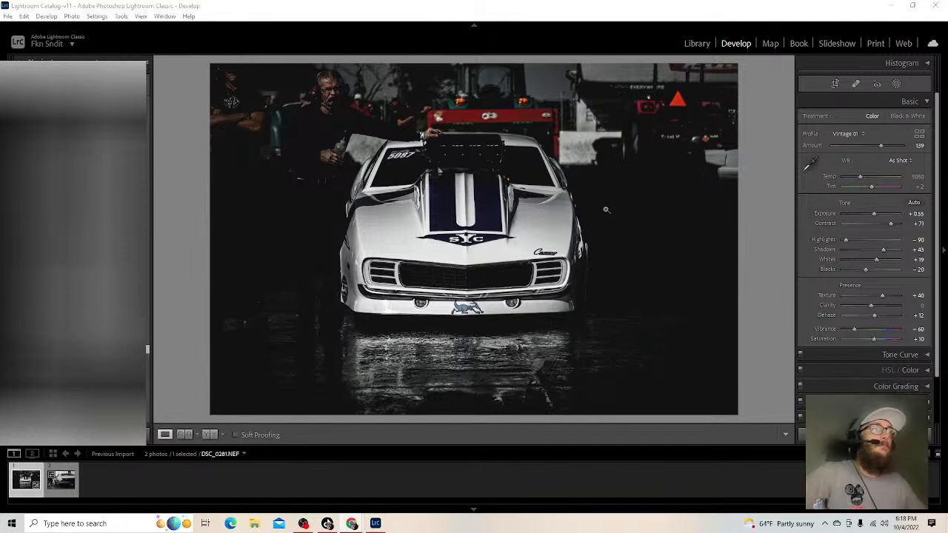
drag(858, 213, 878, 214)
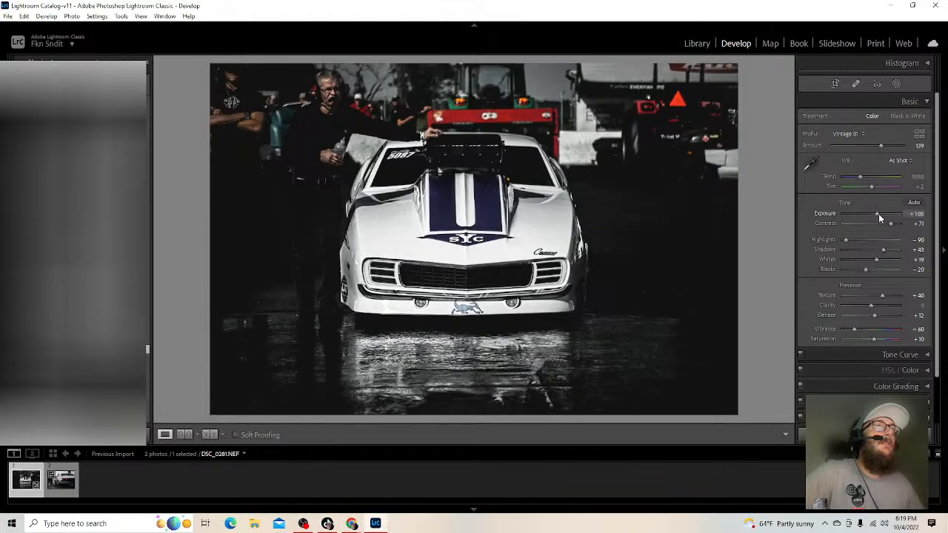
drag(879, 216, 880, 215)
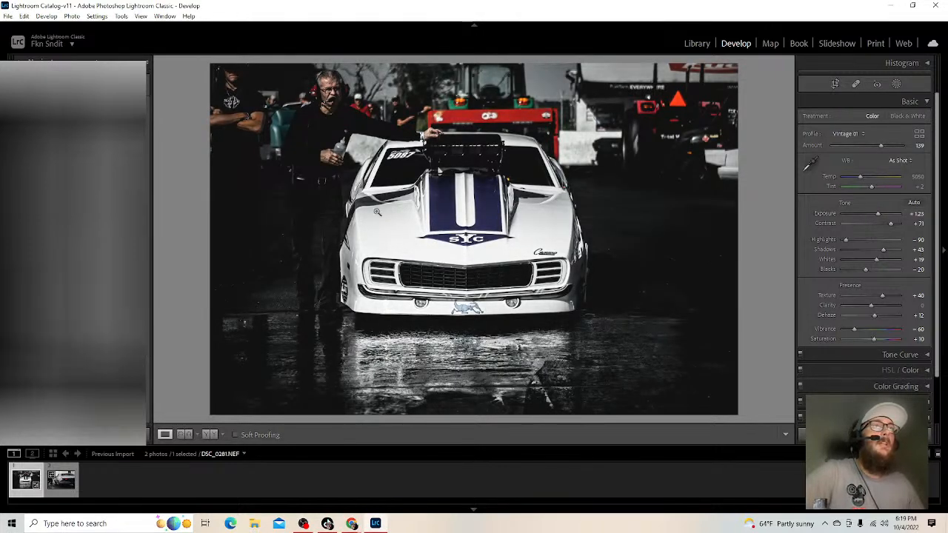
- Create a subject mask on the white car and subtract the stray area by the bystander with a brush
click(897, 85)
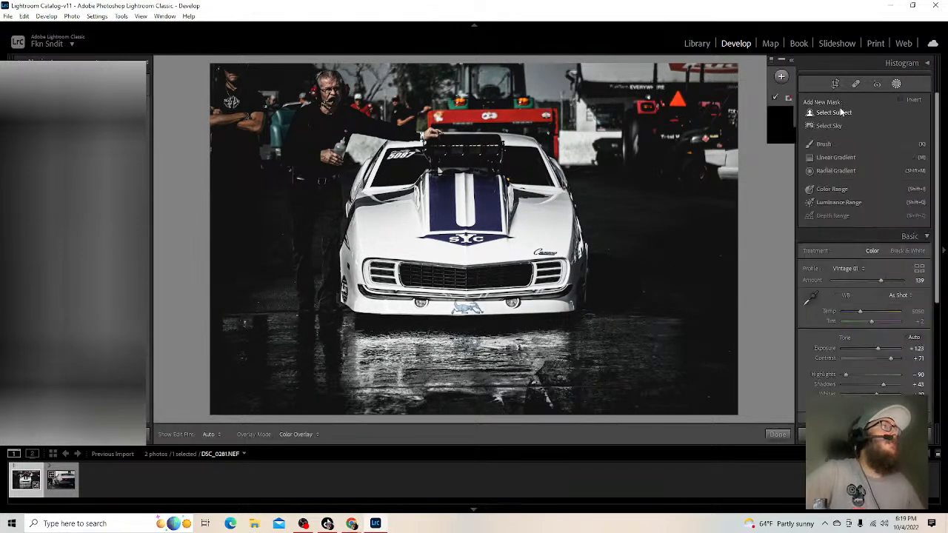
click(840, 111)
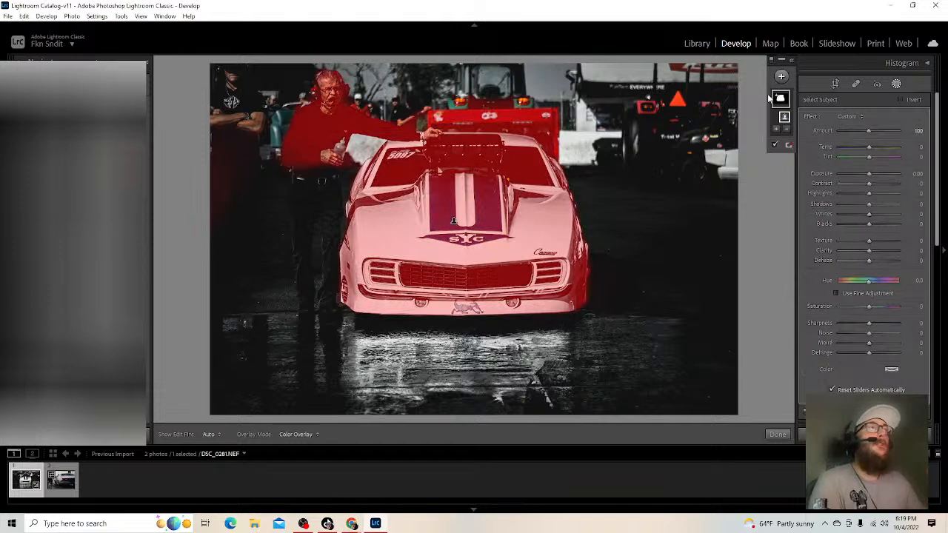
click(791, 61)
click(755, 131)
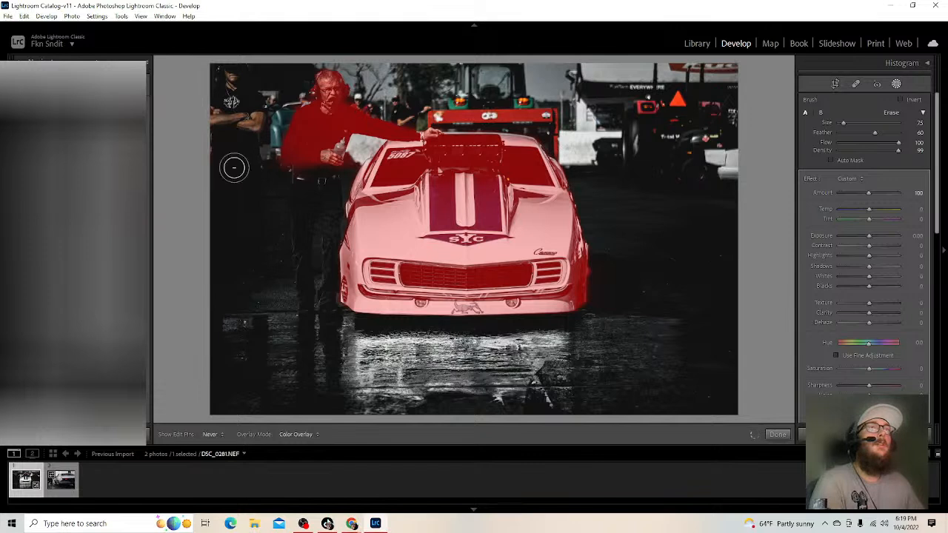
key(h)
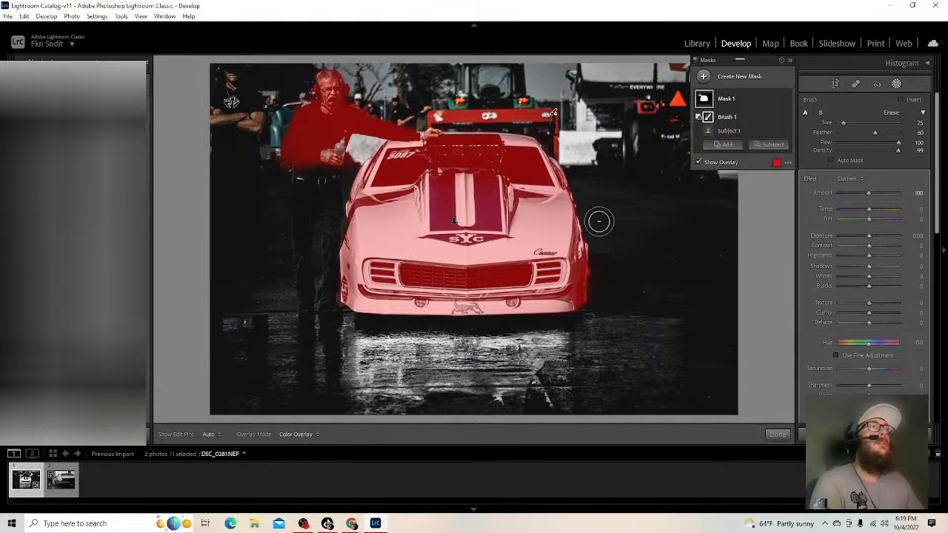
- Add a brush to Mask 1 and paint in the missed area around the car's engine and hood scoop
click(724, 145)
click(729, 199)
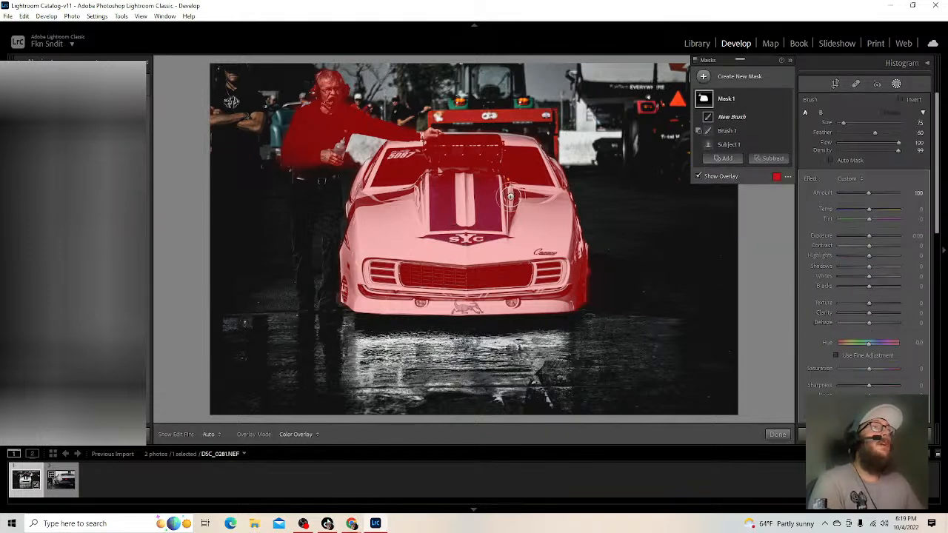
key(h)
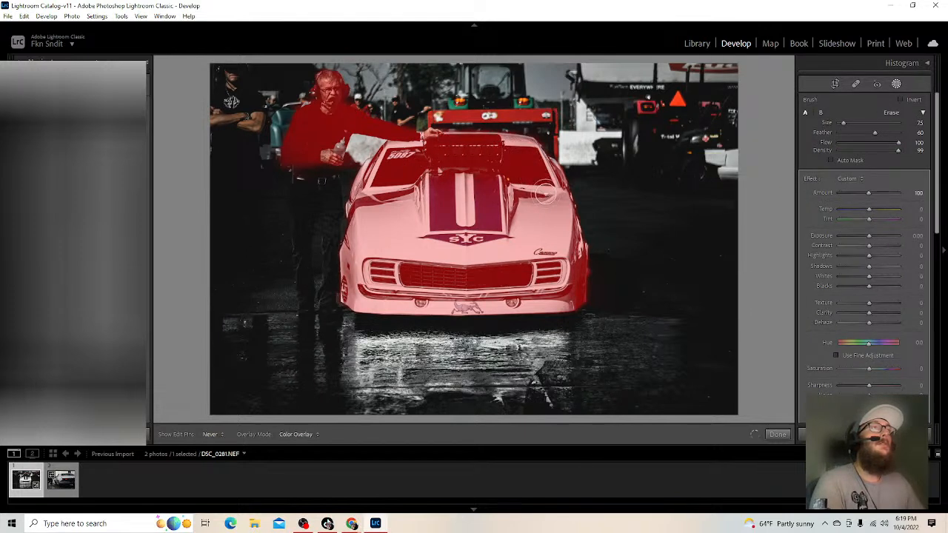
key(h)
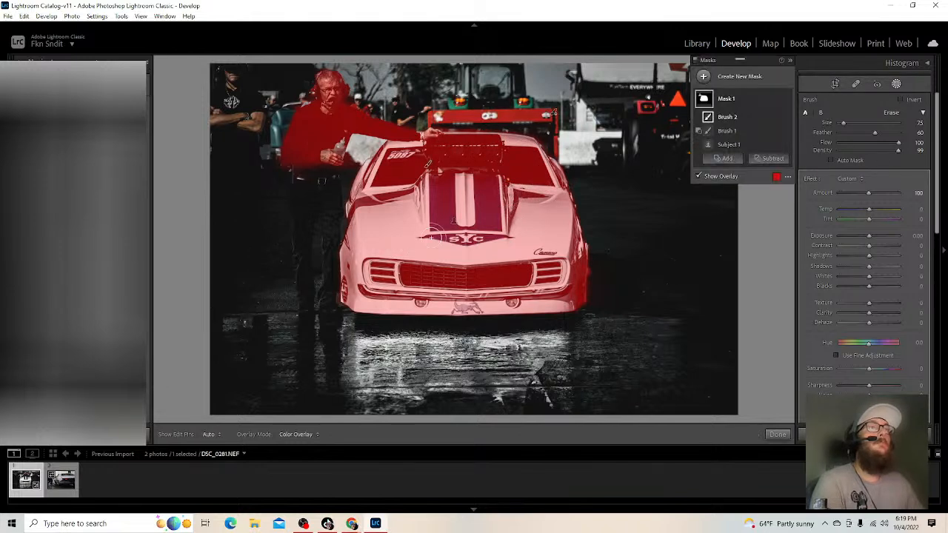
- Set the brush size to 4.2 and paint the bystander's trousers and shoes into Mask 1
drag(845, 122, 842, 122)
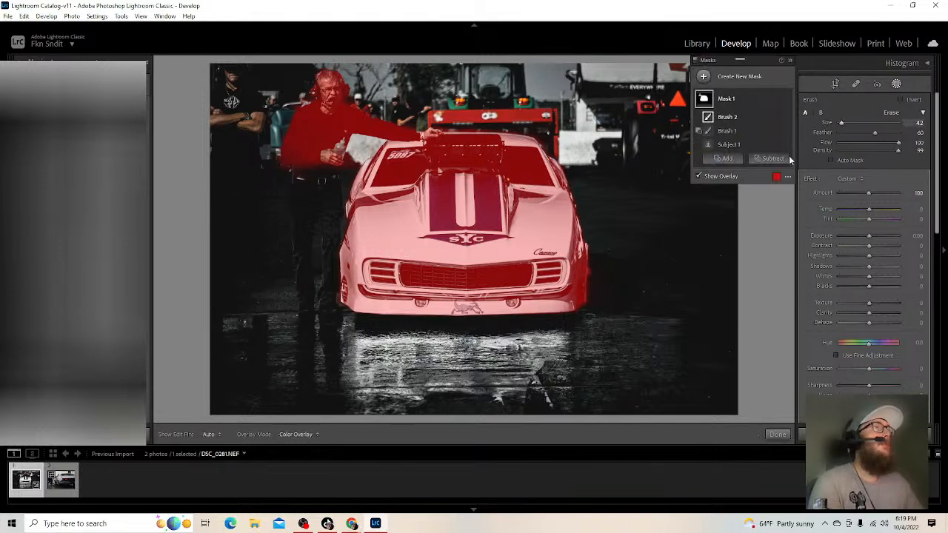
key(h)
mouse_move(309, 158)
mouse_down()
mouse_move(309, 179)
mouse_move(304, 165)
mouse_move(294, 177)
mouse_move(304, 180)
mouse_move(300, 198)
mouse_move(313, 191)
mouse_move(333, 144)
mouse_move(302, 152)
mouse_move(330, 149)
mouse_move(332, 163)
mouse_move(330, 210)
mouse_move(329, 196)
mouse_move(303, 226)
mouse_move(302, 211)
mouse_move(301, 262)
mouse_up()
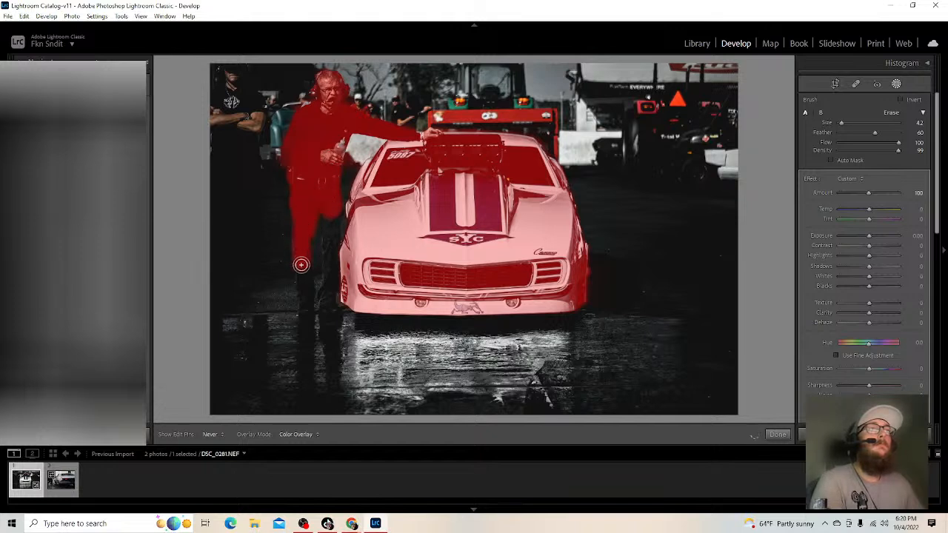
drag(328, 205, 329, 223)
key(h)
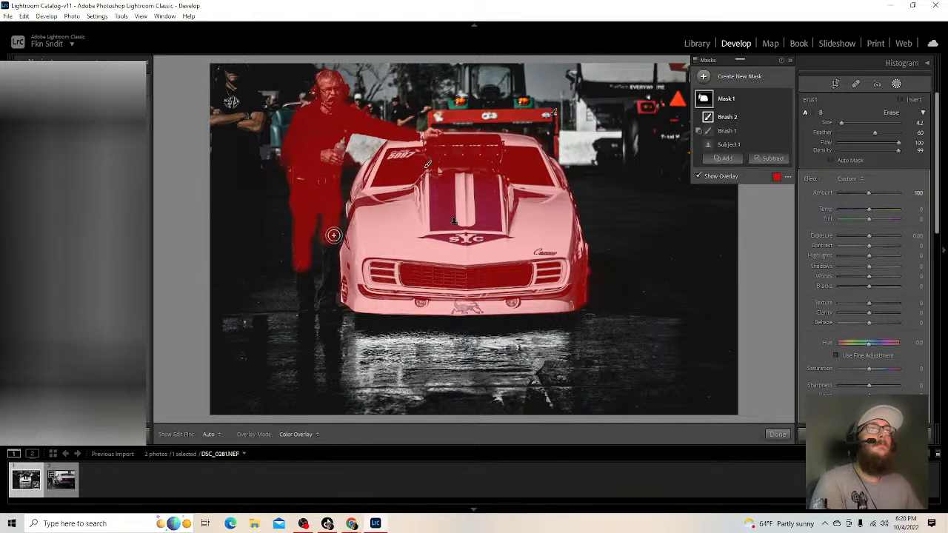
key(h)
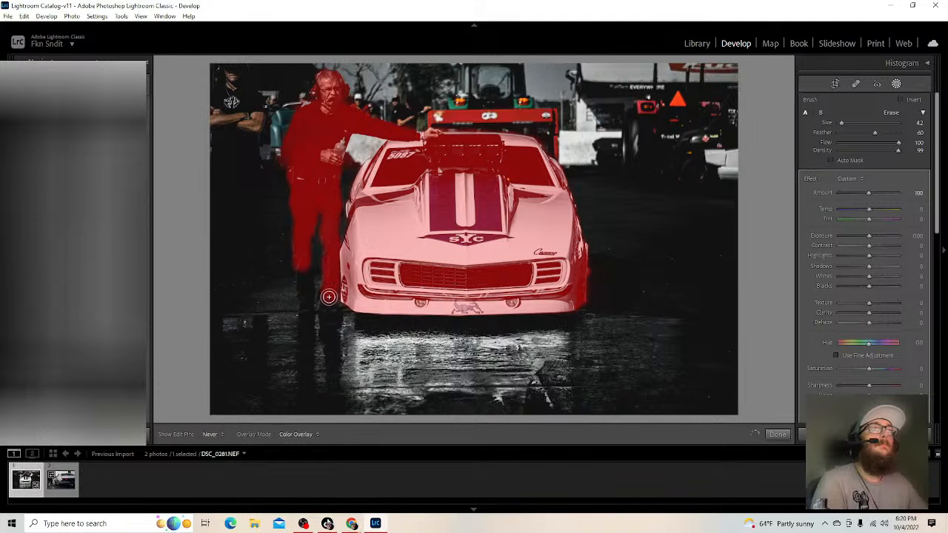
key(h)
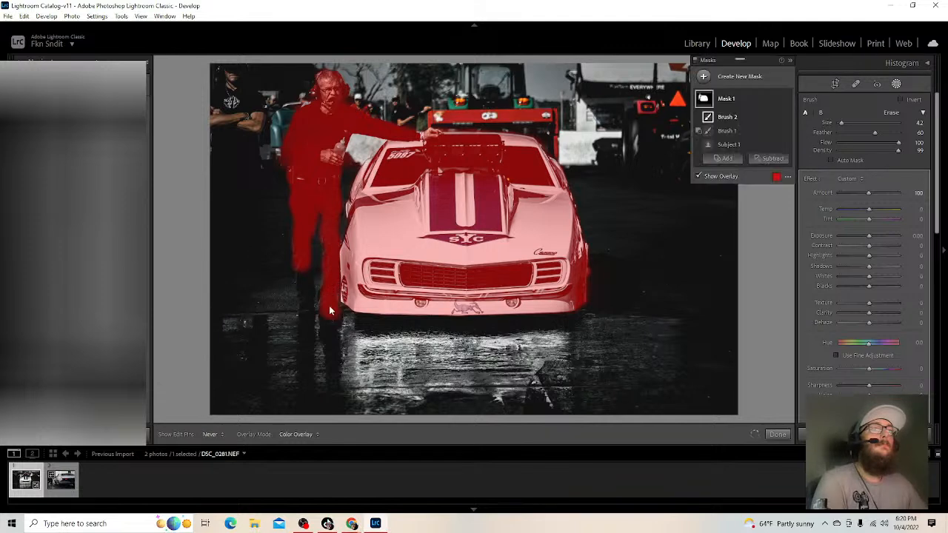
key(h)
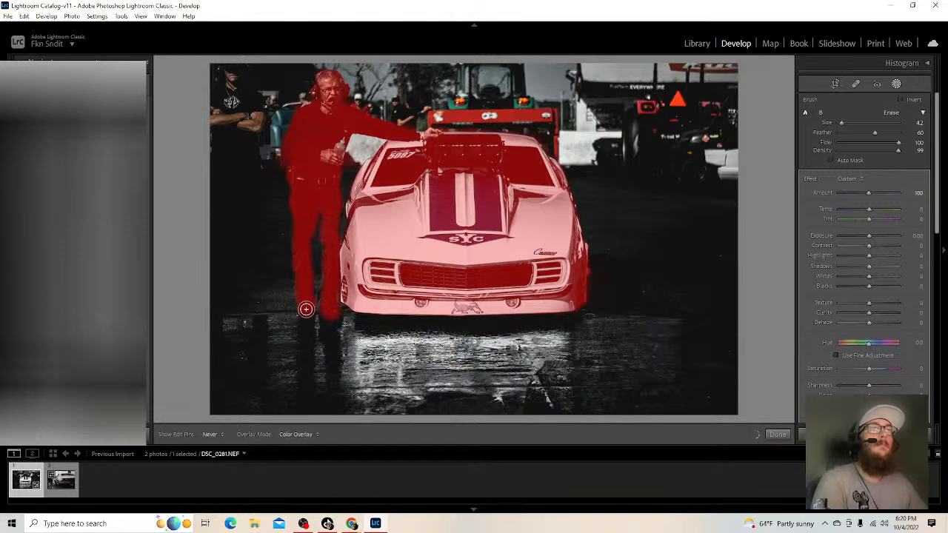
key(h)
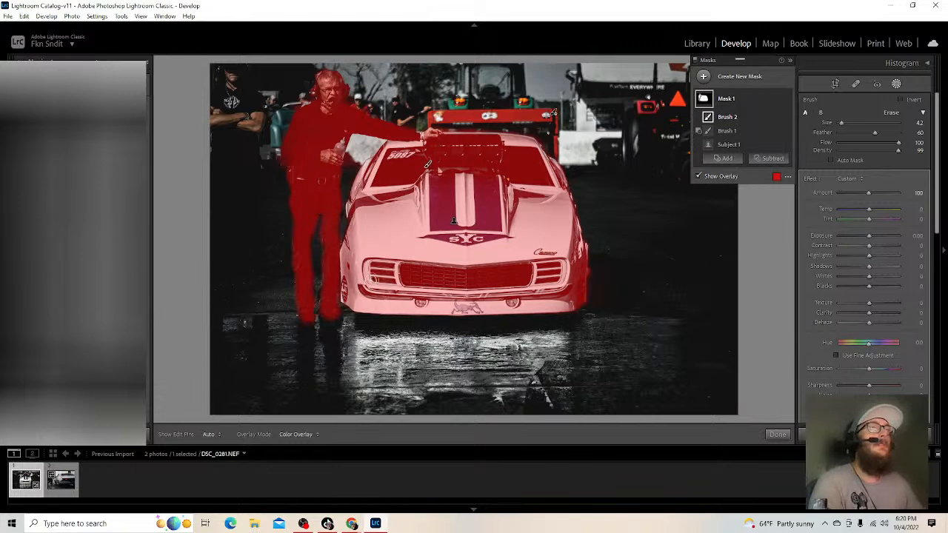
- Hide the mask overlay and set Mask 1's Exposure to 0.50, Contrast to 31 and Highlights to -100
key(o)
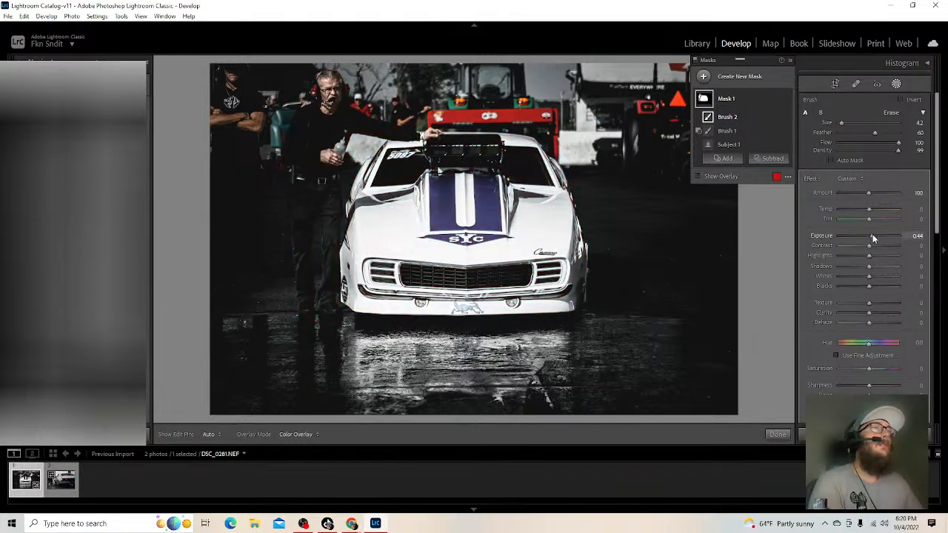
drag(873, 235, 872, 241)
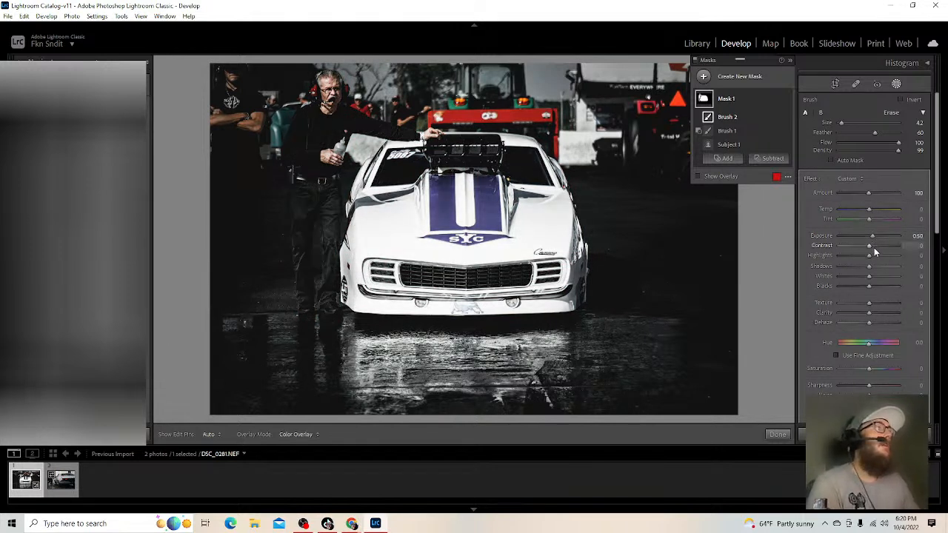
drag(868, 244, 812, 257)
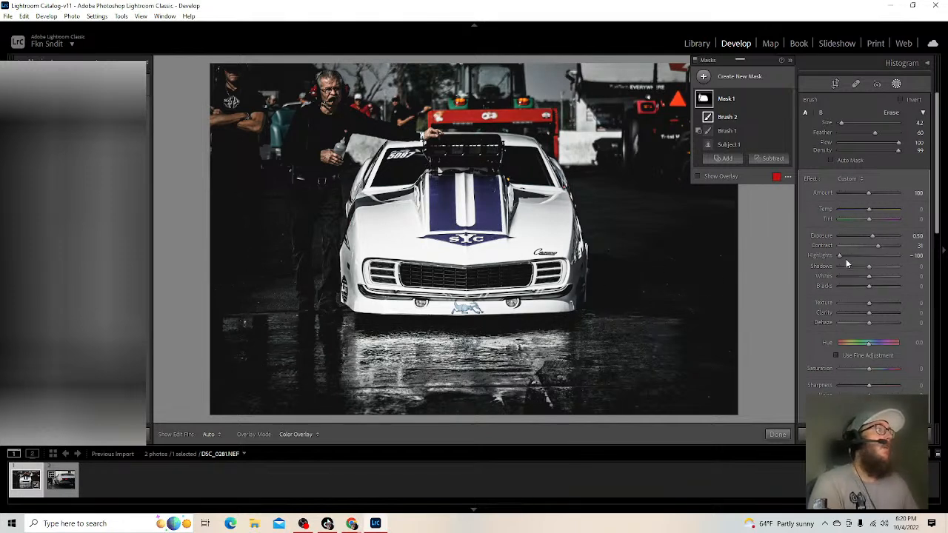
- Set Mask 1's Shadows to 28, Whites to -8, Blacks to -4, Texture to 9, Clarity to 14 and Dehaze to 9
drag(841, 257, 887, 284)
drag(850, 282, 813, 285)
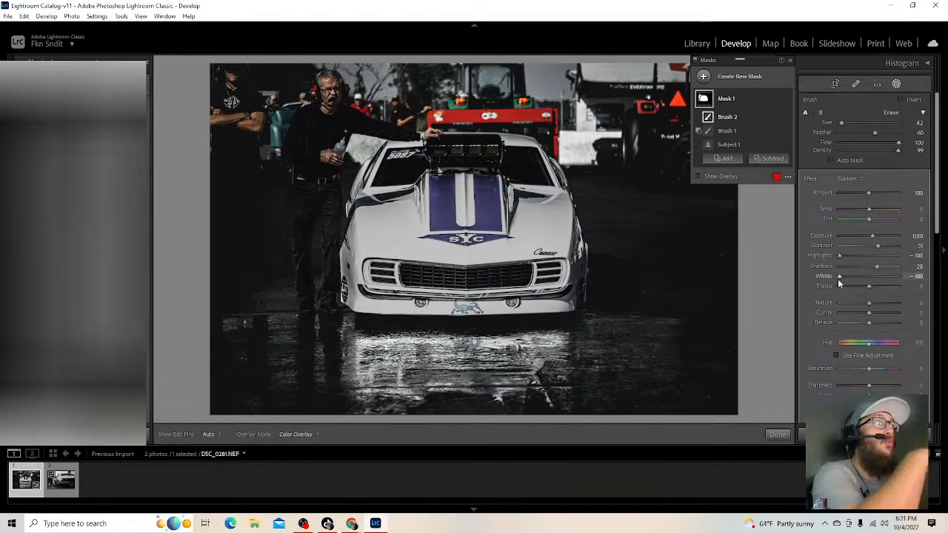
drag(855, 281, 865, 282)
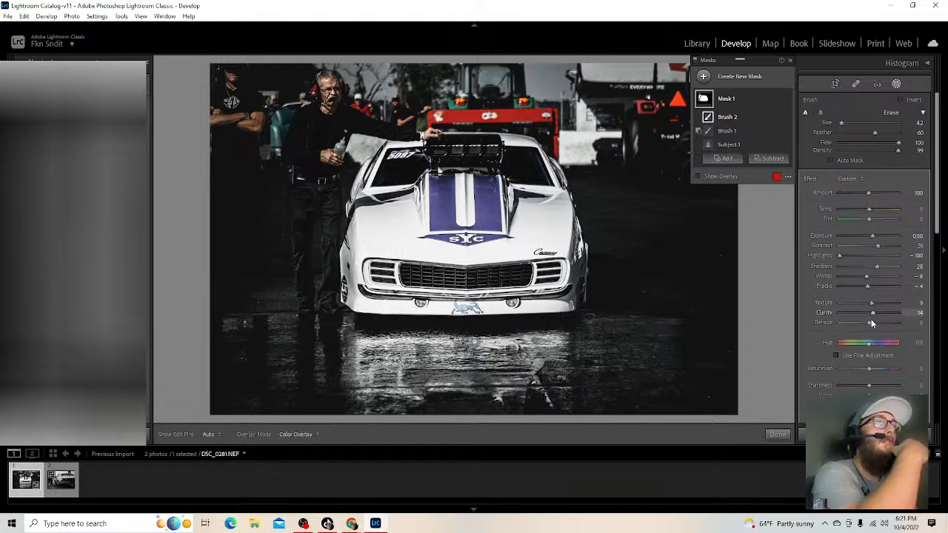
drag(871, 323, 872, 327)
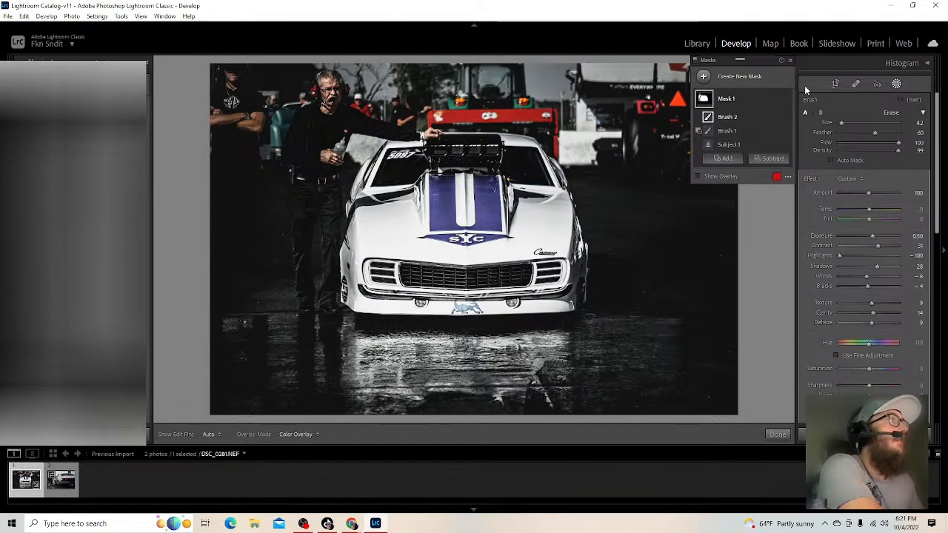
- Create a second Select Subject mask and invert it to cover the background around the car
click(896, 85)
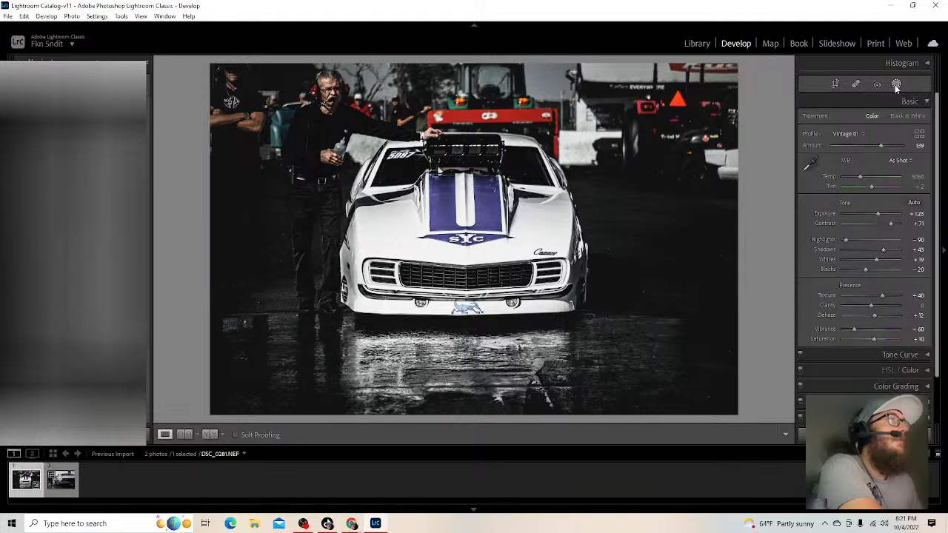
click(895, 86)
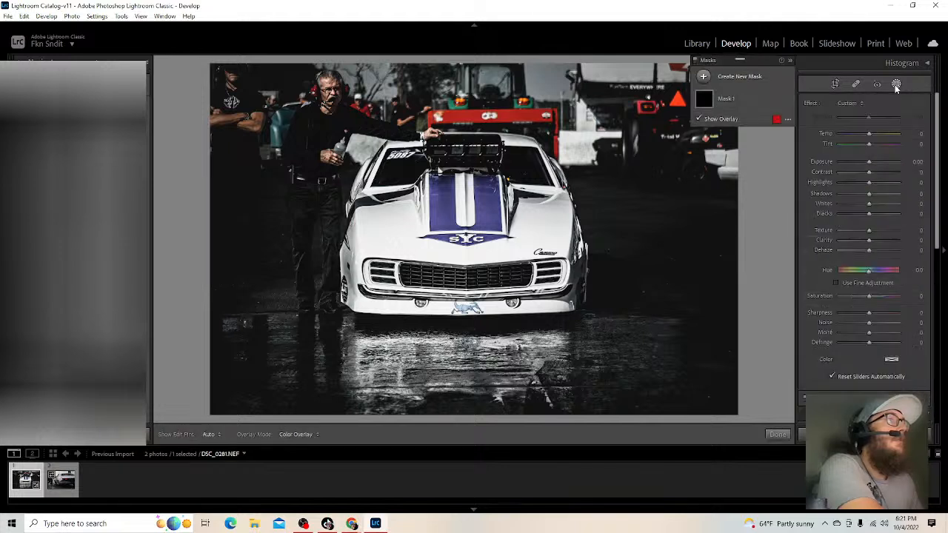
click(704, 79)
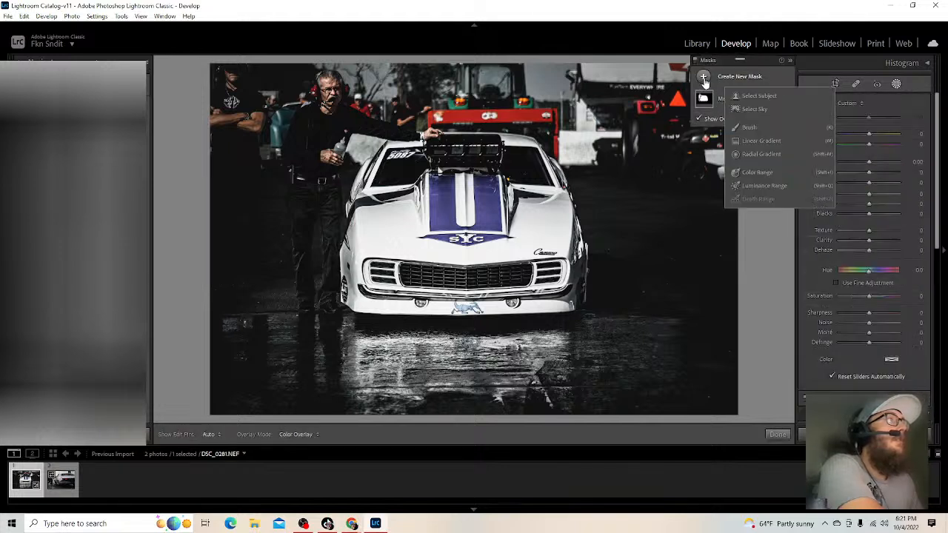
click(772, 98)
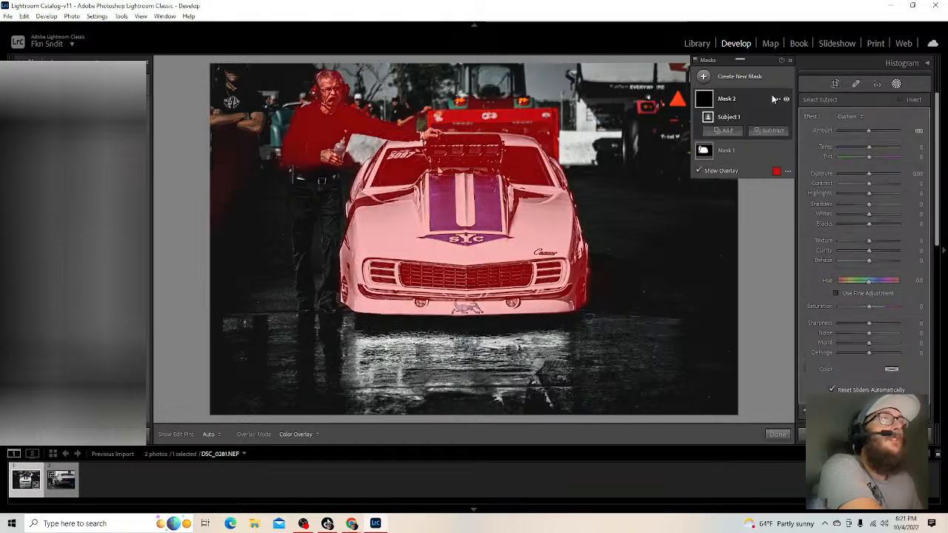
click(900, 100)
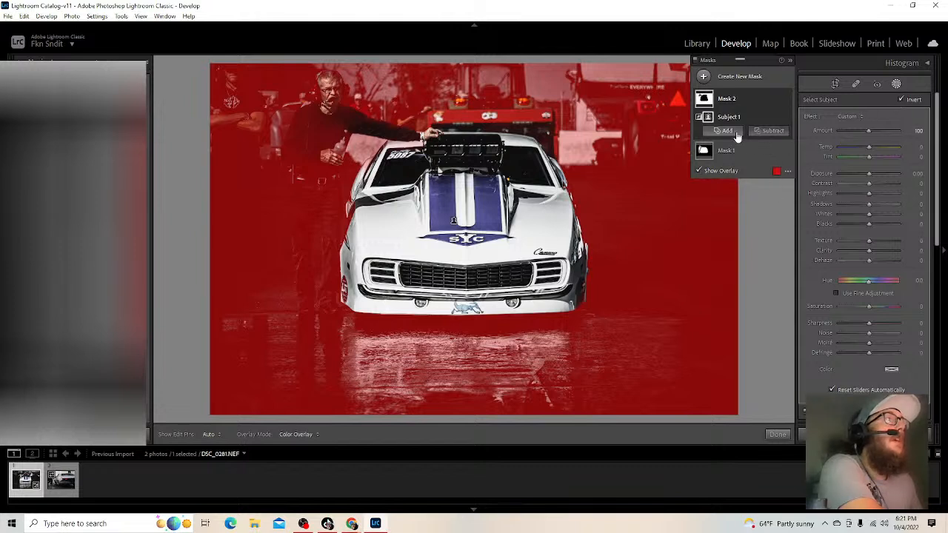
- Add a brush to Mask 2 and paint in the bystander, reducing the brush size to 0.9 near his hand
click(772, 133)
click(744, 174)
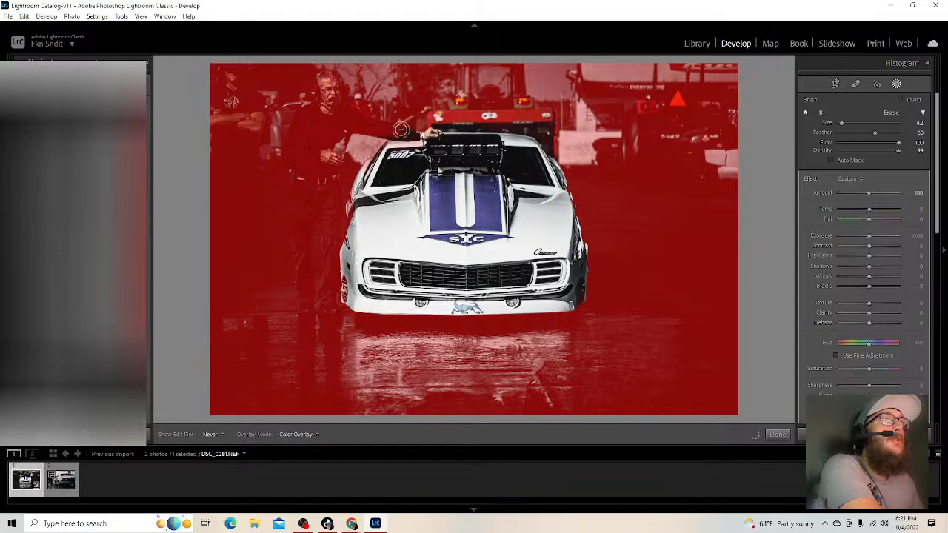
drag(386, 131, 409, 135)
drag(843, 123, 842, 123)
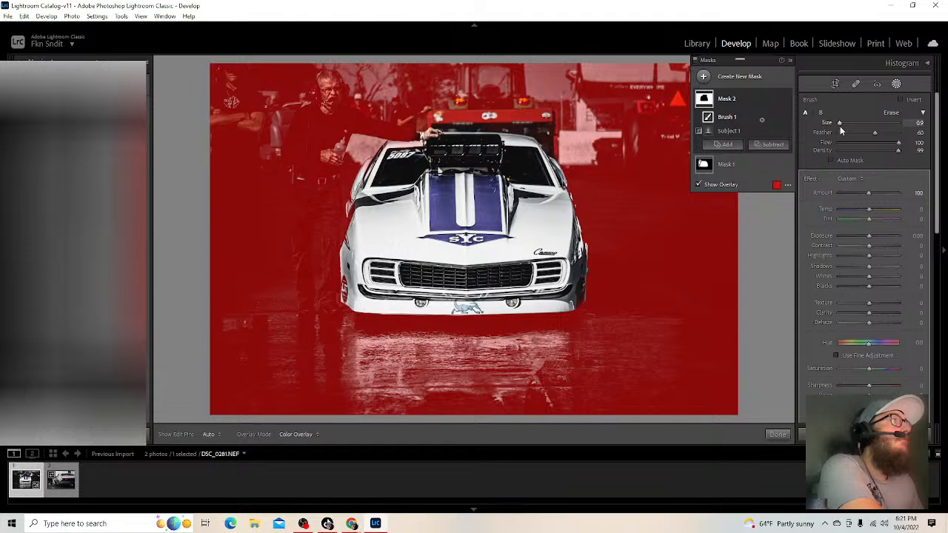
drag(422, 137, 419, 135)
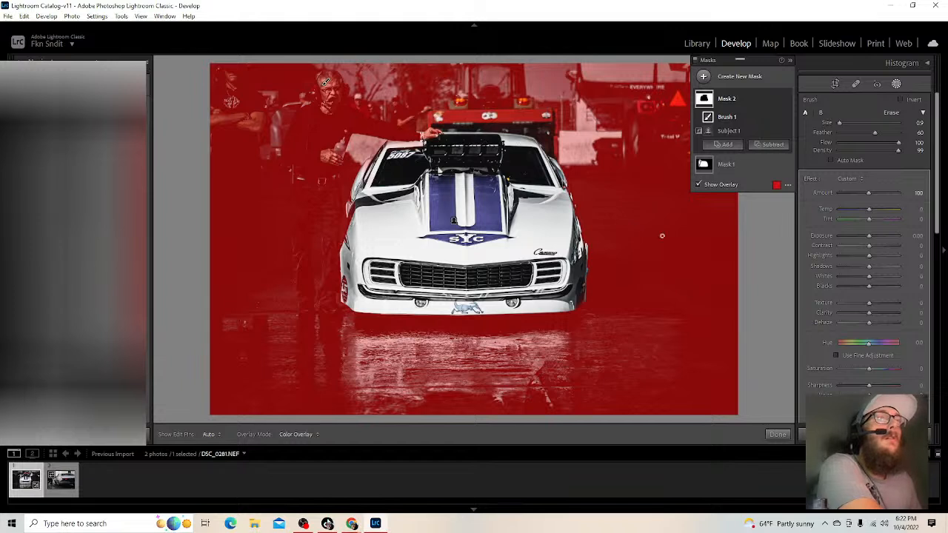
- Set the brush size to 3.4 and paint the red tractor behind the car into Mask 2
drag(839, 124, 842, 123)
key(h)
mouse_move(427, 110)
mouse_down()
mouse_move(401, 117)
mouse_move(536, 117)
mouse_up()
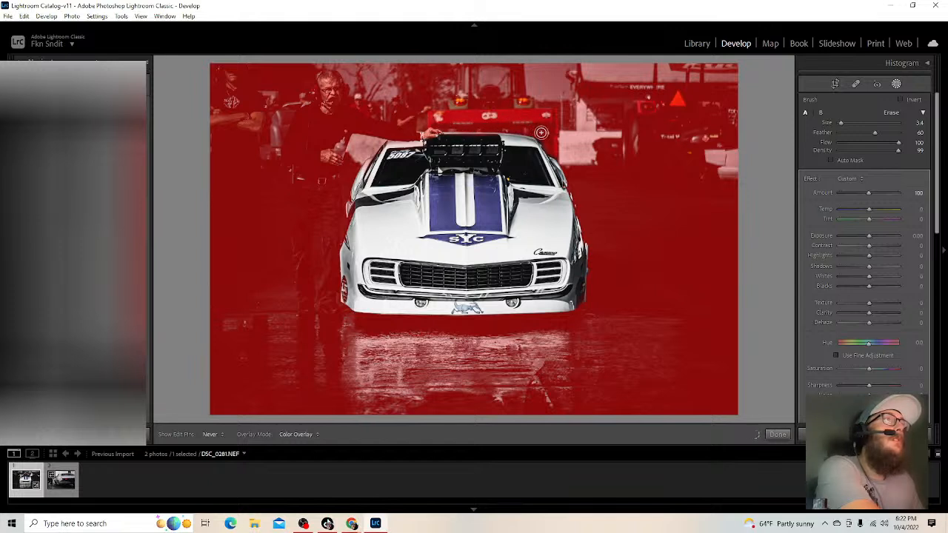
key(h)
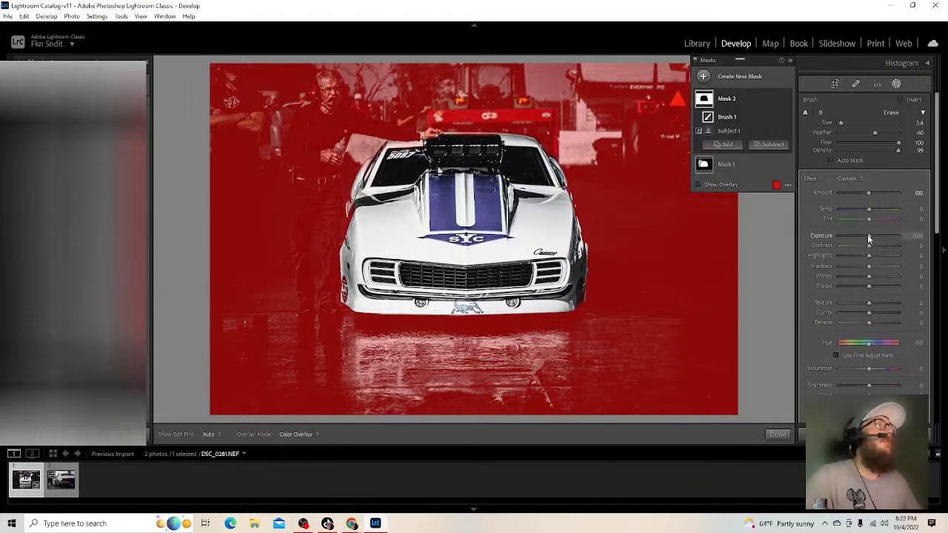
- Hide the mask overlay and lower the background mask's Exposure to -0.23
key(o)
drag(868, 238, 866, 240)
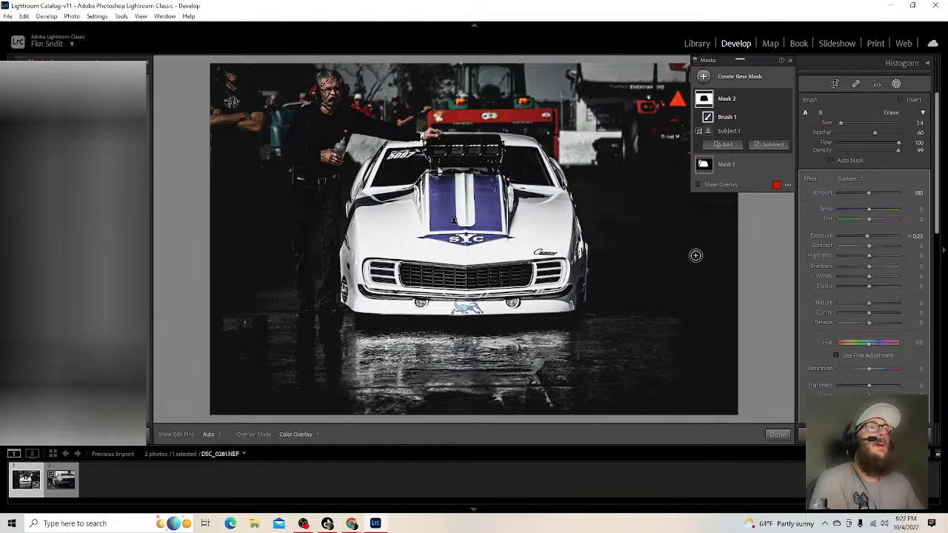
- Open the HSL/Color settings and examine the red and purple adjustments
scroll(829, 326, down, 5)
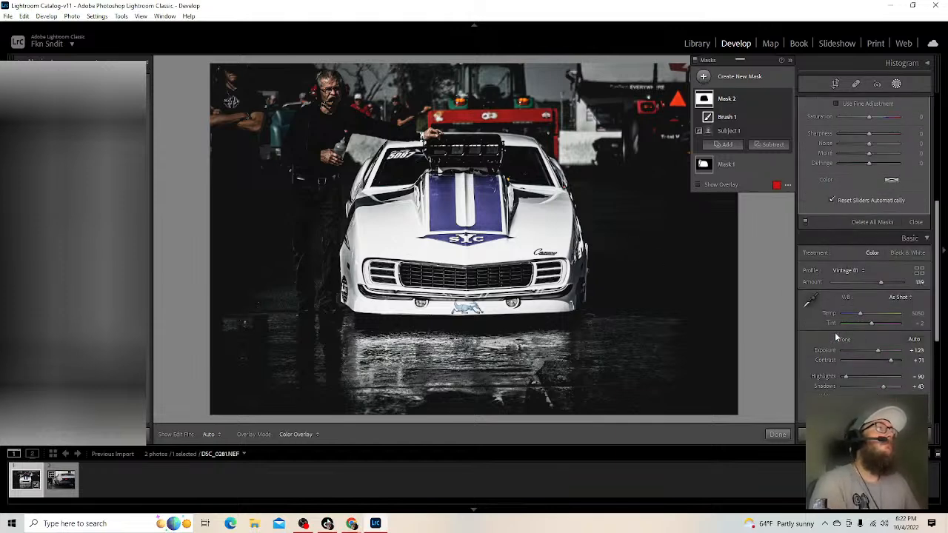
scroll(835, 337, down, 3)
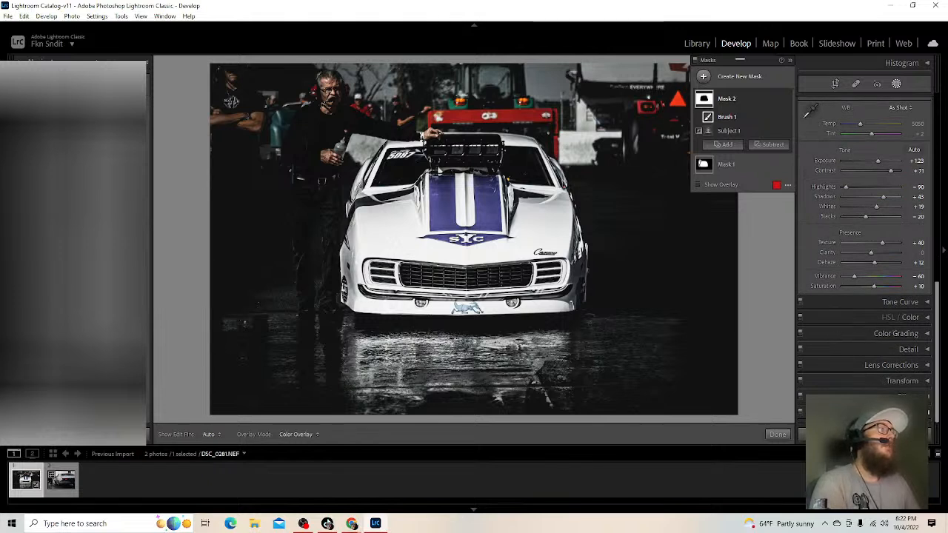
scroll(865, 245, down, 3)
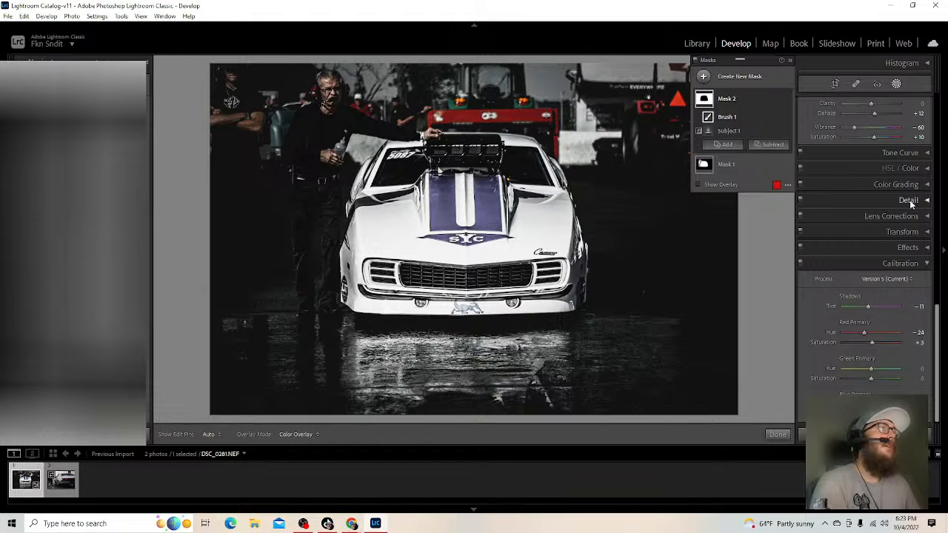
click(916, 169)
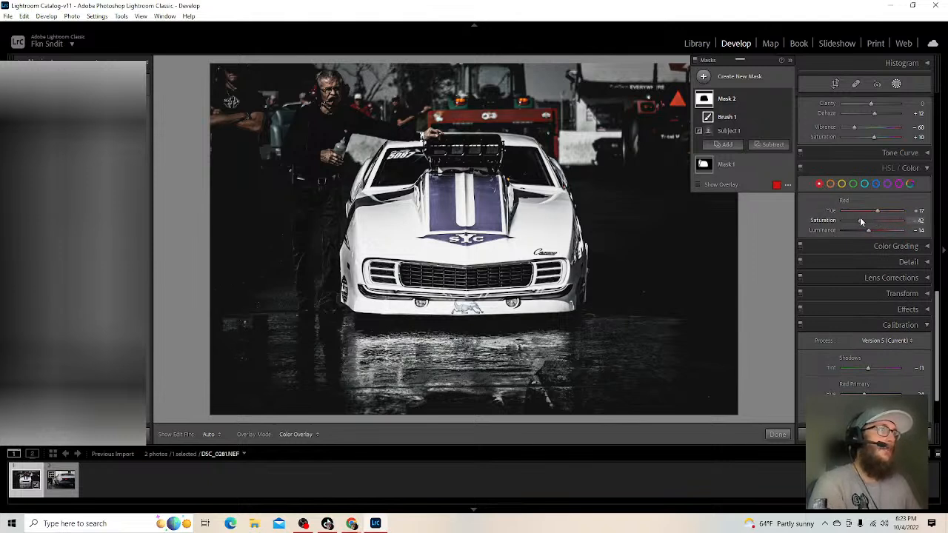
click(886, 184)
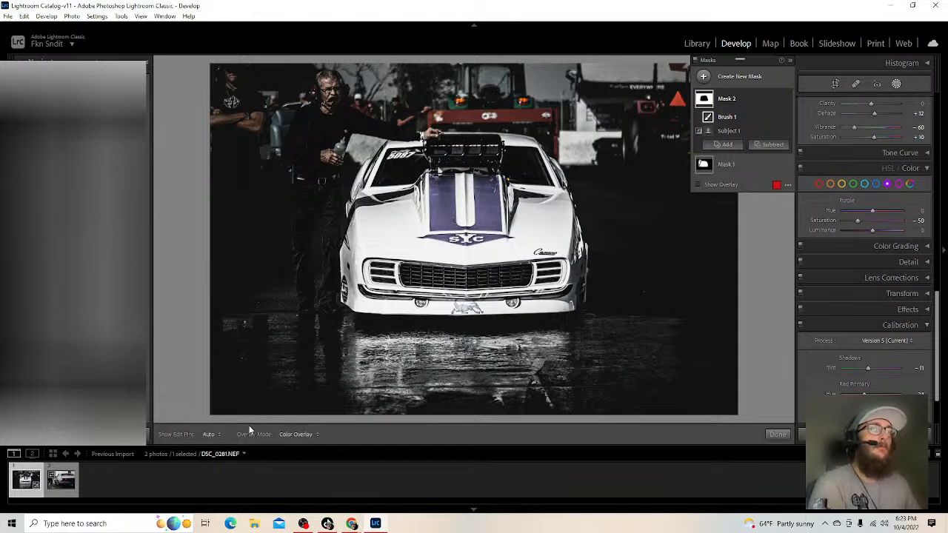
click(215, 454)
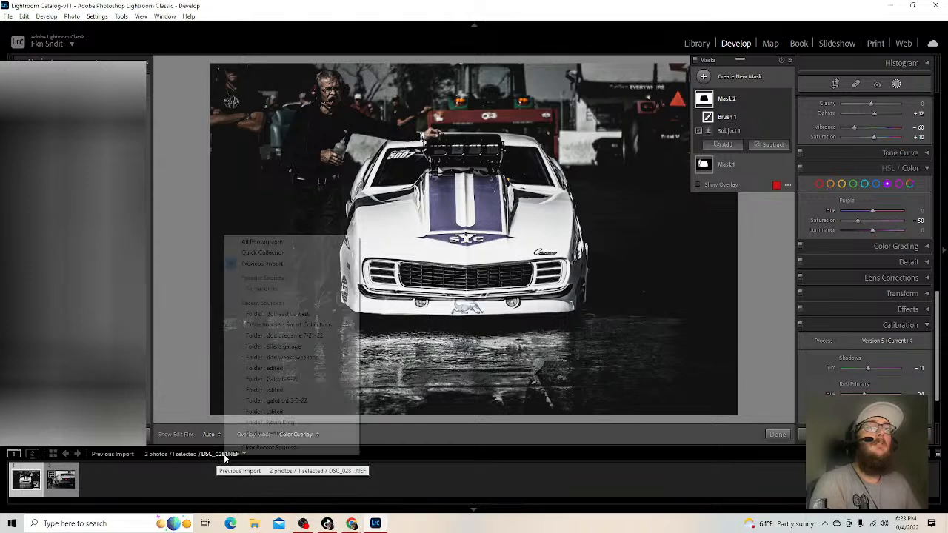
click(186, 435)
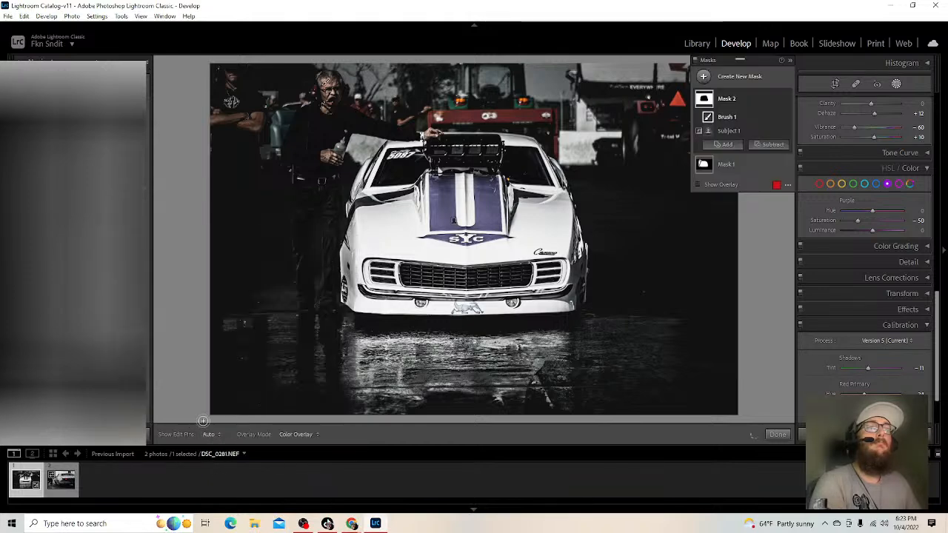
click(295, 436)
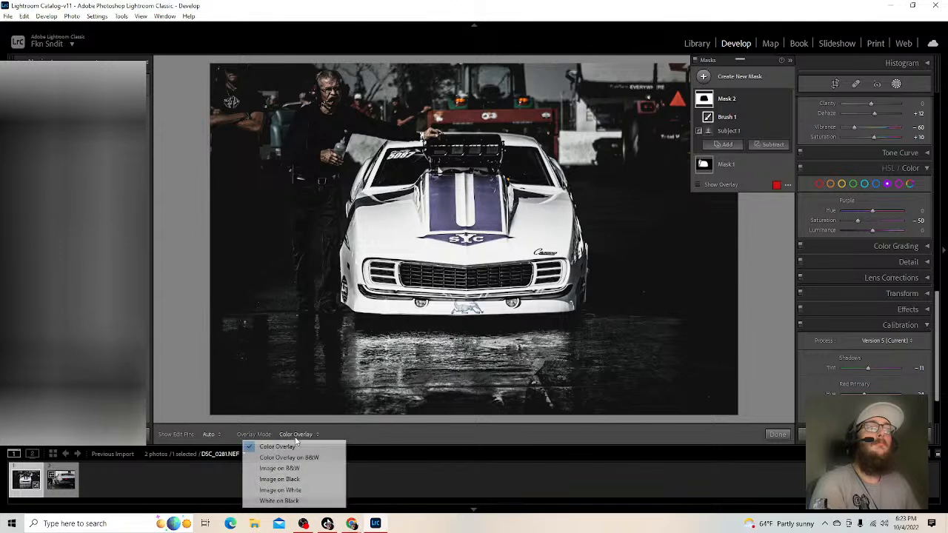
click(186, 395)
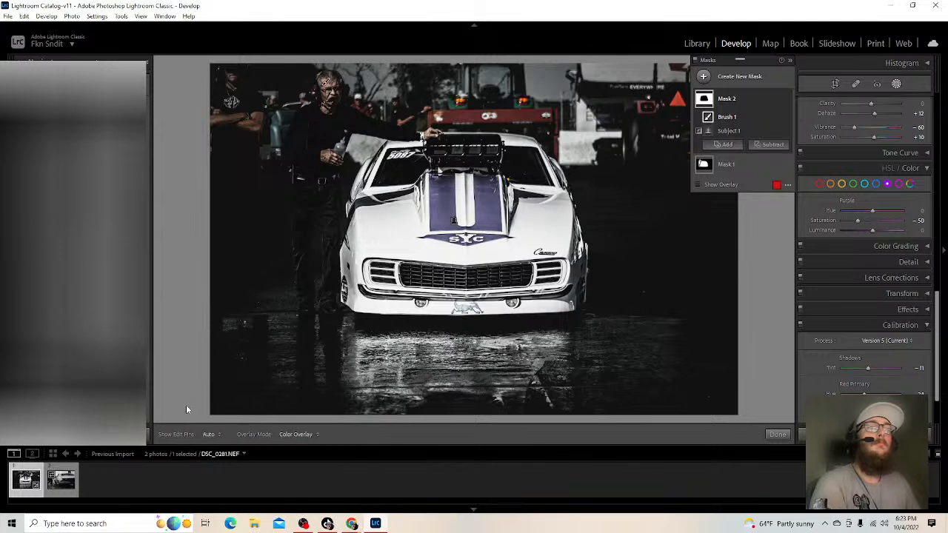
click(206, 436)
click(179, 409)
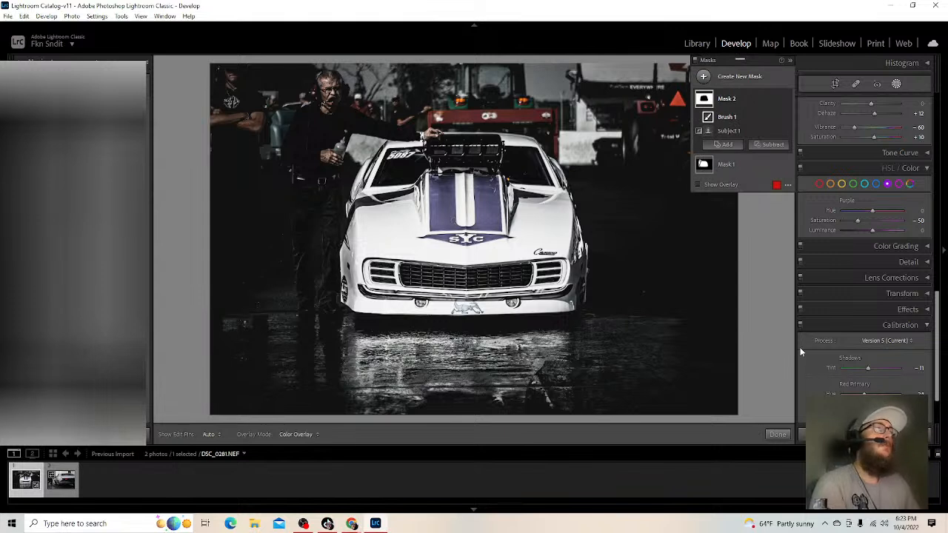
- Set the purple Hue to -72 and Saturation to -10, and check the photo in the Library grid before returning to Develop
mouse_move(857, 220)
mouse_down()
mouse_move(881, 225)
mouse_move(867, 211)
mouse_move(851, 214)
mouse_up()
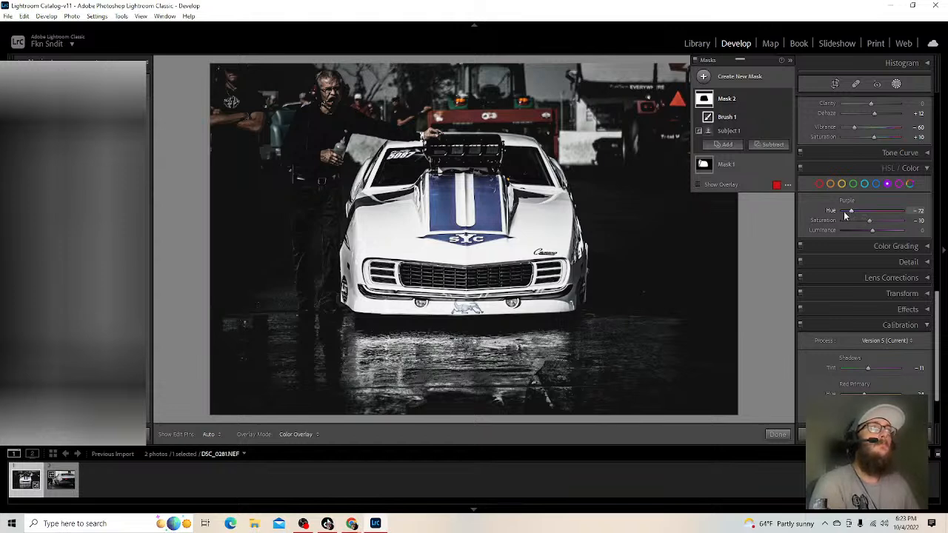
click(699, 43)
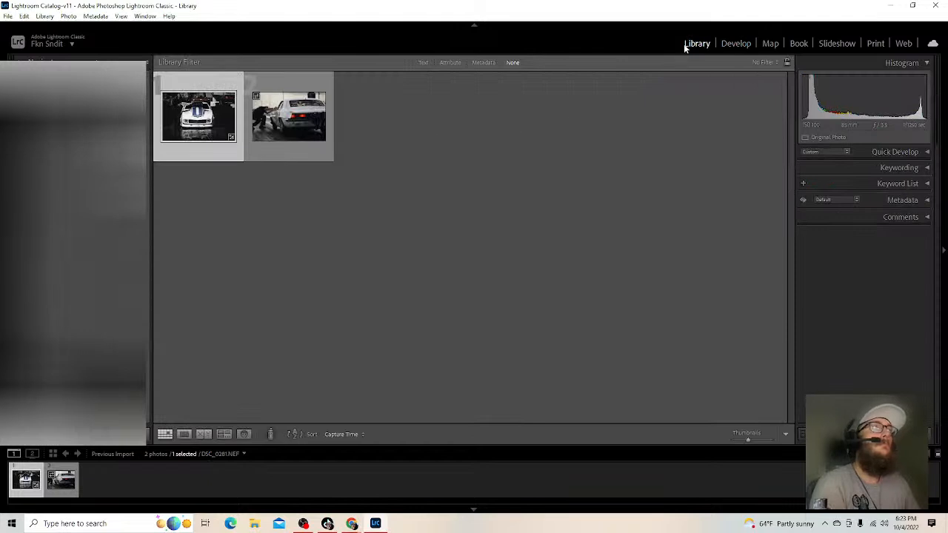
click(730, 45)
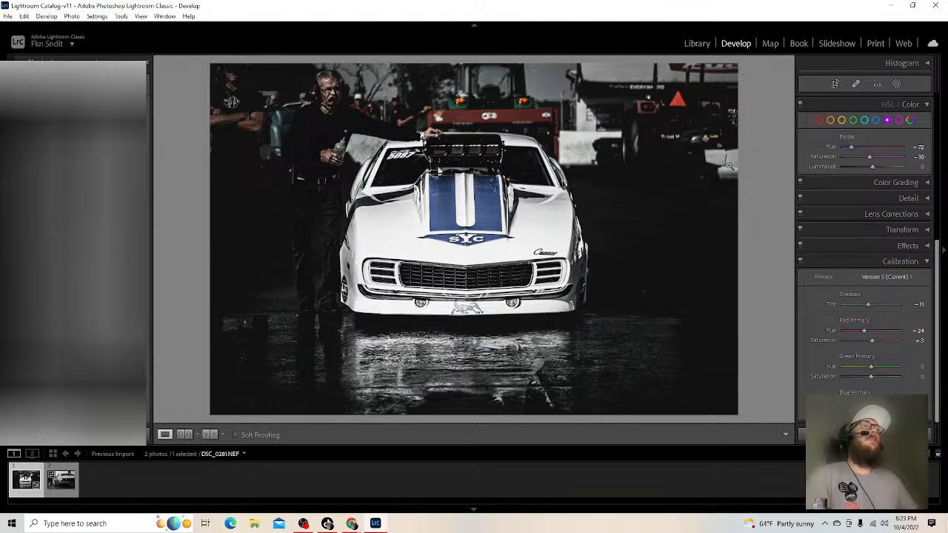
- Switch to the second photo, DSC_0363.NEF, and apply a develop preset to it
right_click(788, 219)
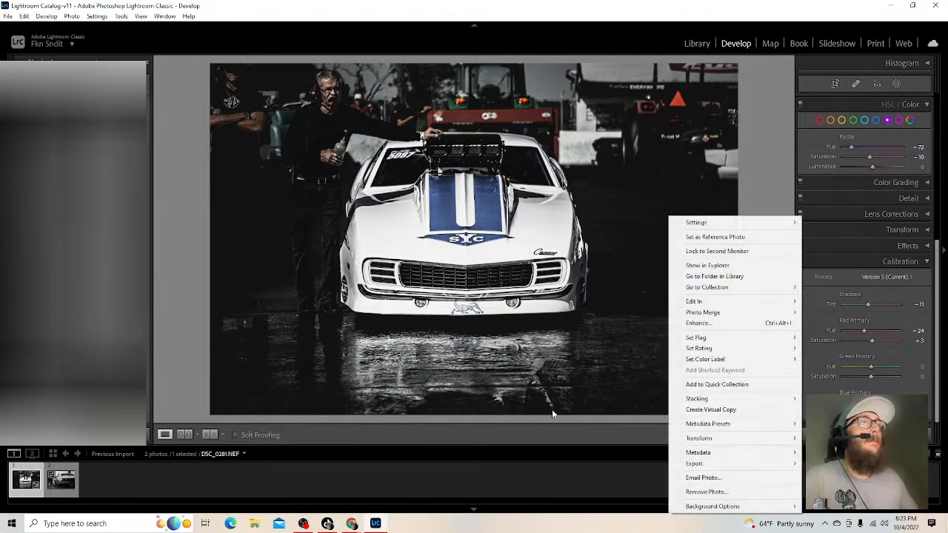
click(476, 481)
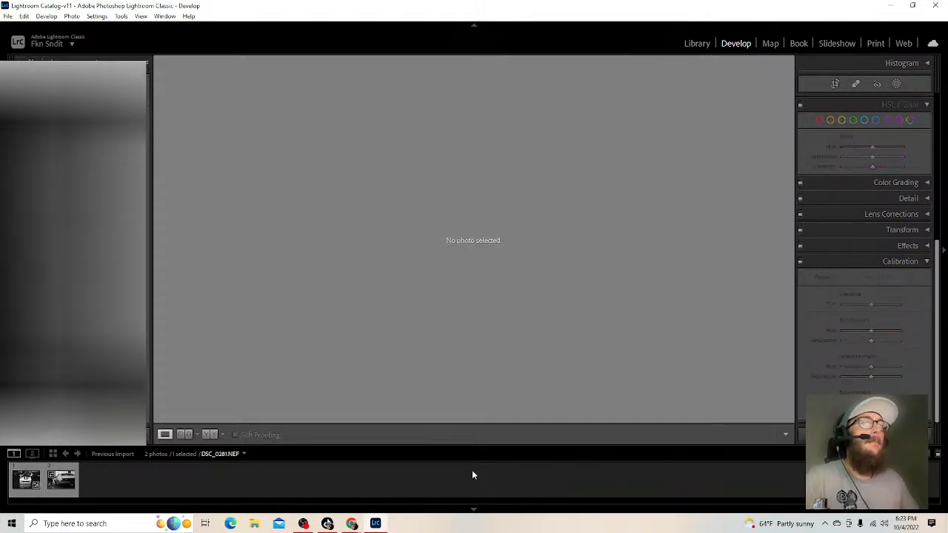
click(64, 481)
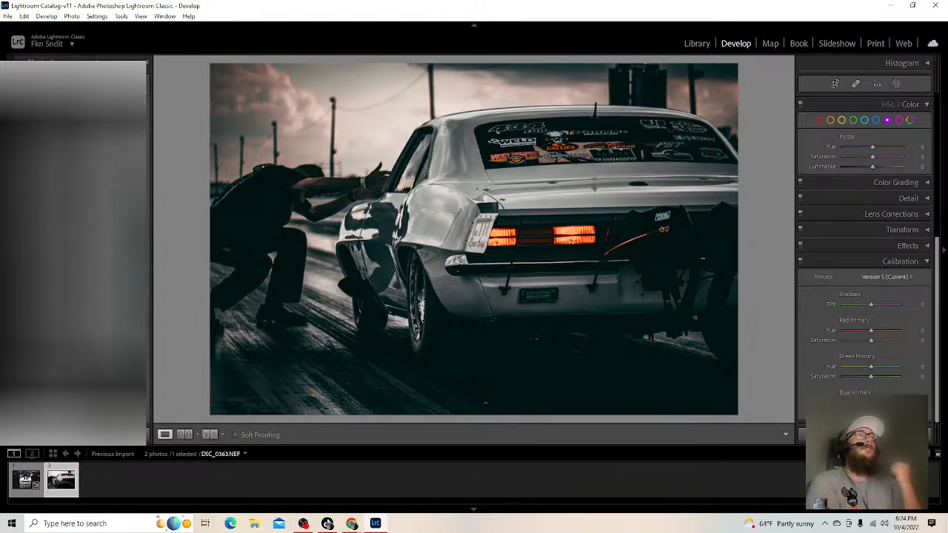
click(148, 289)
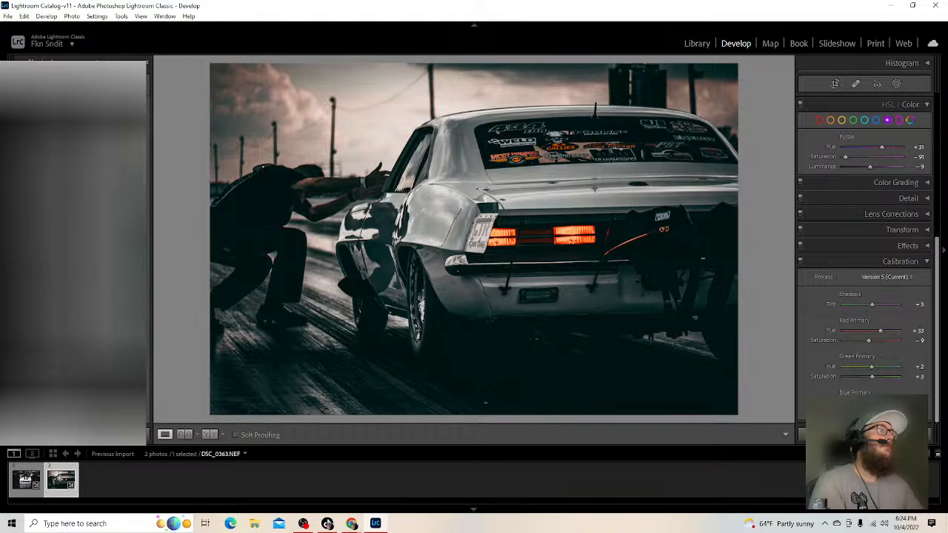
- In Calibration, set Red Primary Hue to +25 and Saturation to +28, and Green Primary Hue to -5 and Saturation to +100
drag(871, 377, 879, 337)
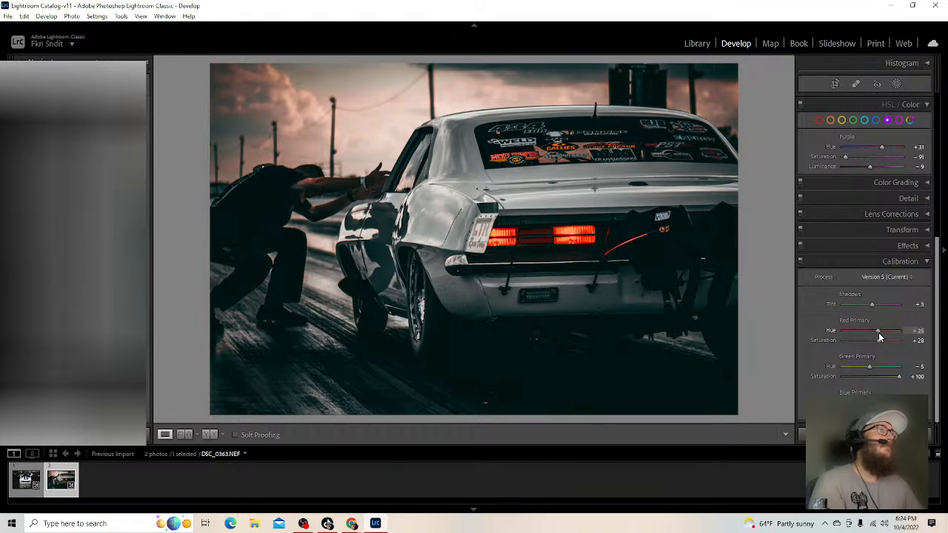
click(925, 262)
- Set Contrast to -37, Highlights to -100, Shadows to +89, Whites to +47, Blacks to -58, Texture to +7 and Dehaze to +14
scroll(861, 252, up, 3)
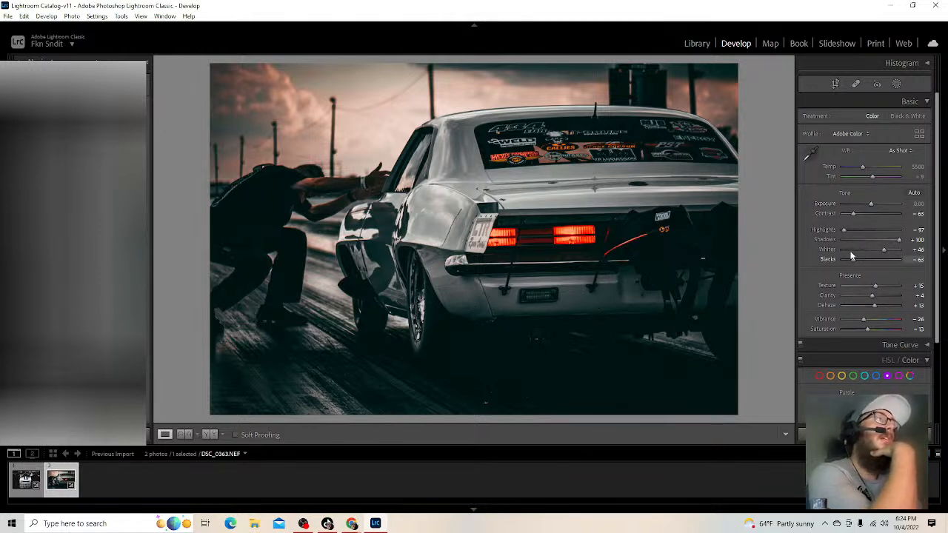
drag(853, 214, 829, 232)
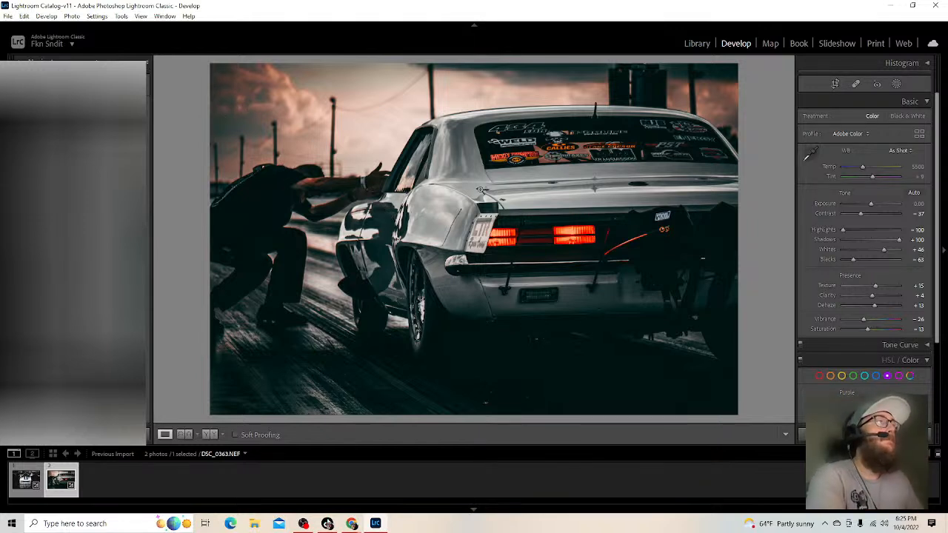
drag(899, 240, 886, 253)
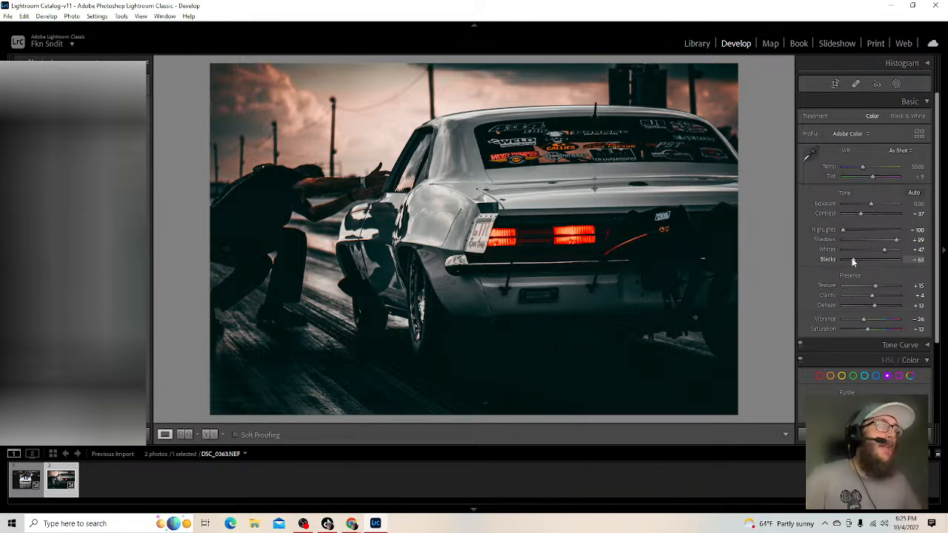
mouse_move(854, 261)
mouse_down()
mouse_move(880, 260)
mouse_move(854, 260)
mouse_up()
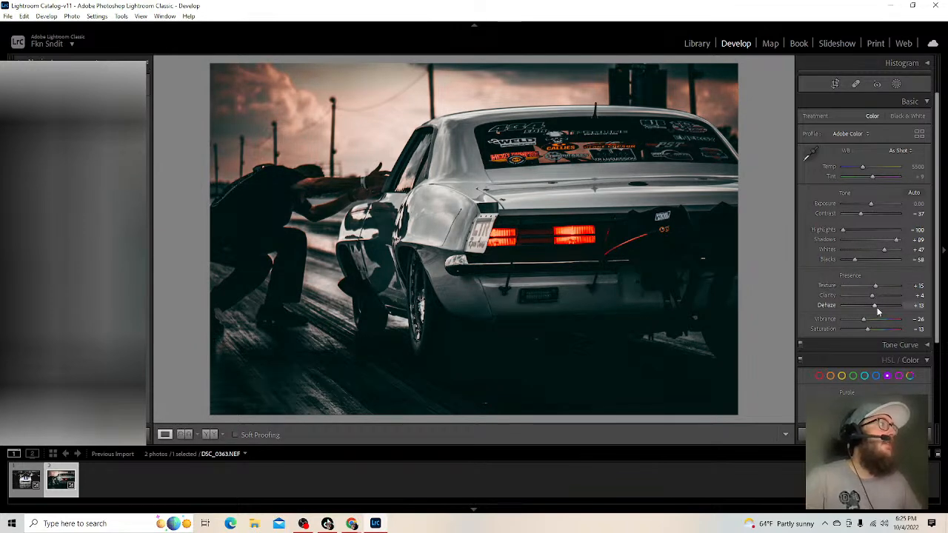
drag(874, 305, 874, 306)
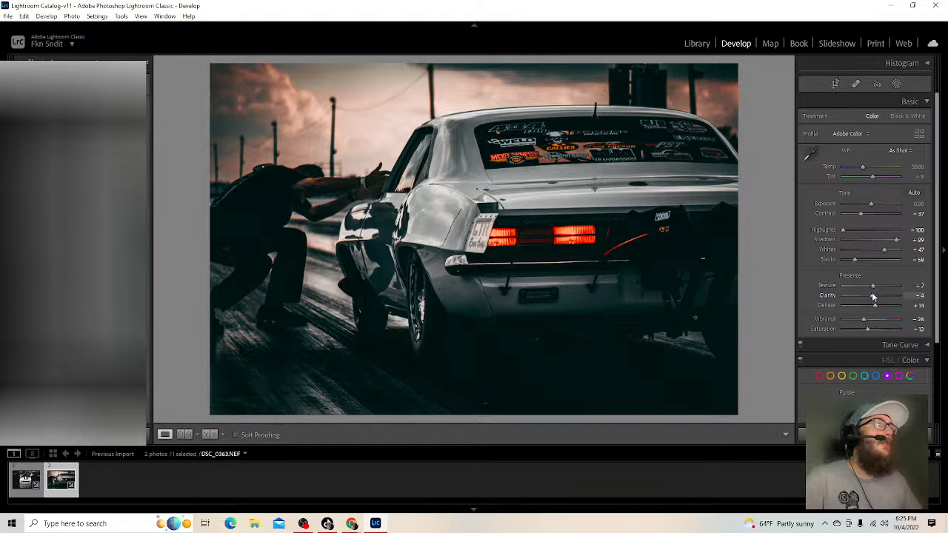
- Create a Select Subject mask and subtract the crouching man from it with a brush, leaving only the car, finishing at brush size 6.7
click(895, 85)
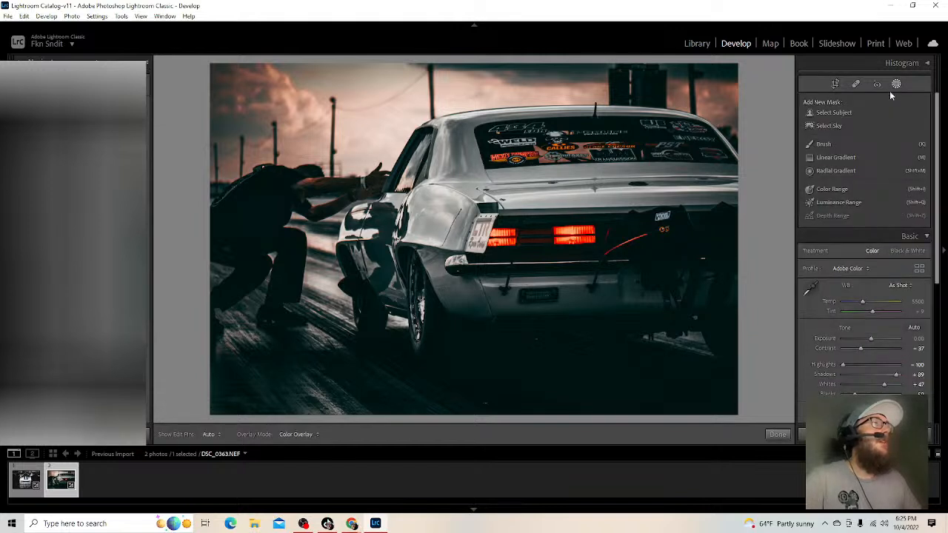
click(833, 113)
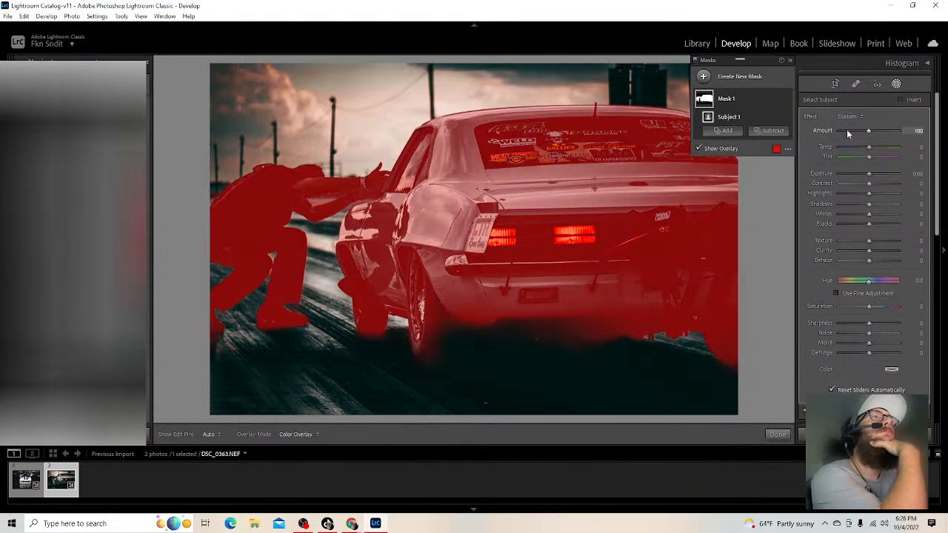
click(770, 131)
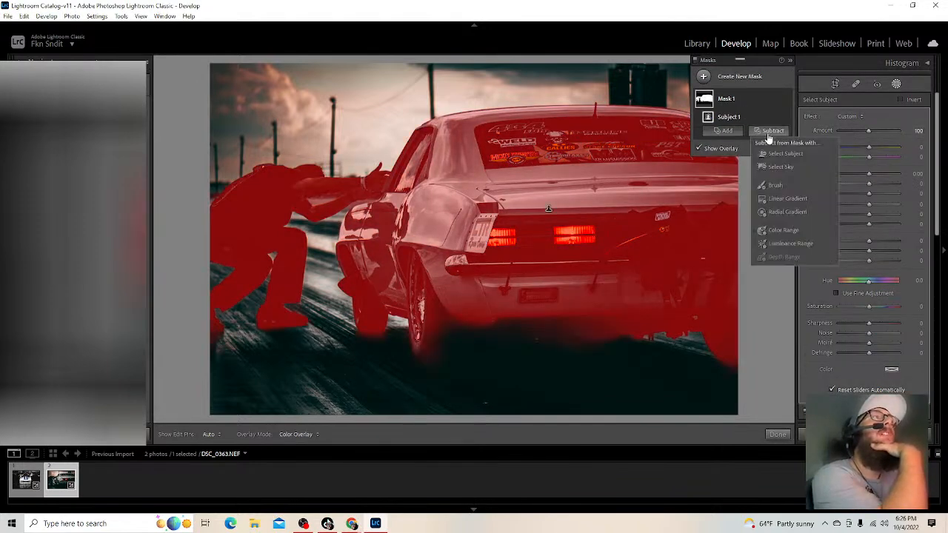
click(775, 184)
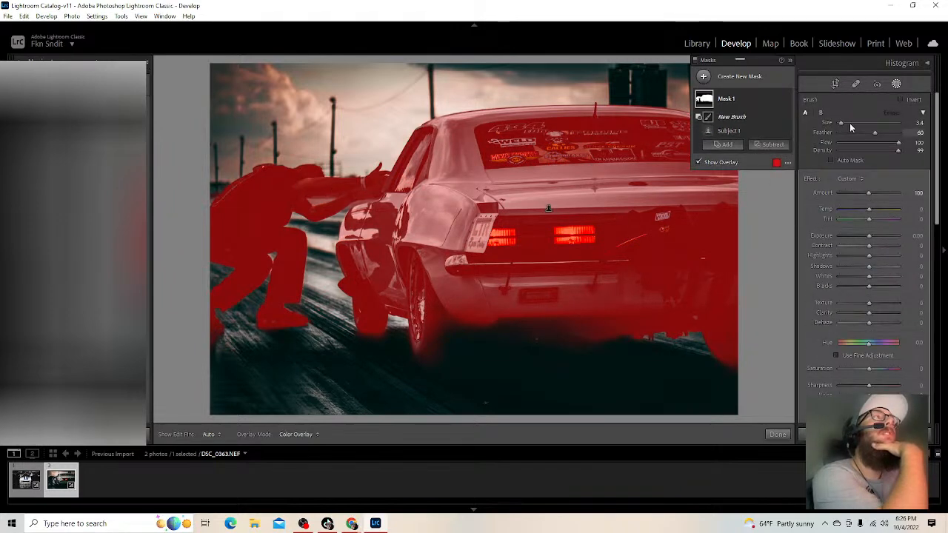
mouse_move(381, 162)
mouse_down()
mouse_move(376, 194)
mouse_move(352, 200)
mouse_move(367, 196)
mouse_move(351, 193)
mouse_move(372, 183)
mouse_move(370, 173)
mouse_move(343, 201)
mouse_move(361, 180)
mouse_move(282, 170)
mouse_move(255, 175)
mouse_move(342, 170)
mouse_move(196, 196)
mouse_up()
drag(840, 122, 848, 124)
mouse_move(284, 145)
mouse_down()
mouse_move(235, 249)
mouse_move(198, 265)
mouse_move(172, 294)
mouse_move(207, 355)
mouse_move(245, 350)
mouse_move(272, 325)
mouse_move(285, 173)
mouse_move(304, 167)
mouse_move(312, 205)
mouse_move(269, 293)
mouse_move(293, 319)
mouse_up()
drag(849, 125, 842, 123)
mouse_move(305, 204)
mouse_down()
mouse_move(313, 212)
mouse_move(337, 196)
mouse_up()
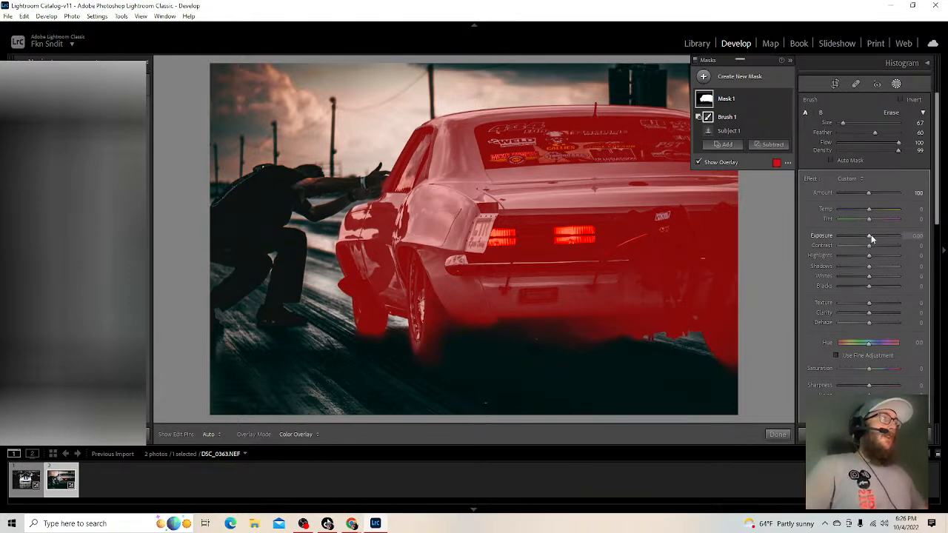
- Hide the overlay and set the car mask's Exposure to 0.30, Contrast to 18, Highlights to -24, Shadows to 43, Whites to 34 and Blacks to -6
key(o)
drag(871, 238, 874, 238)
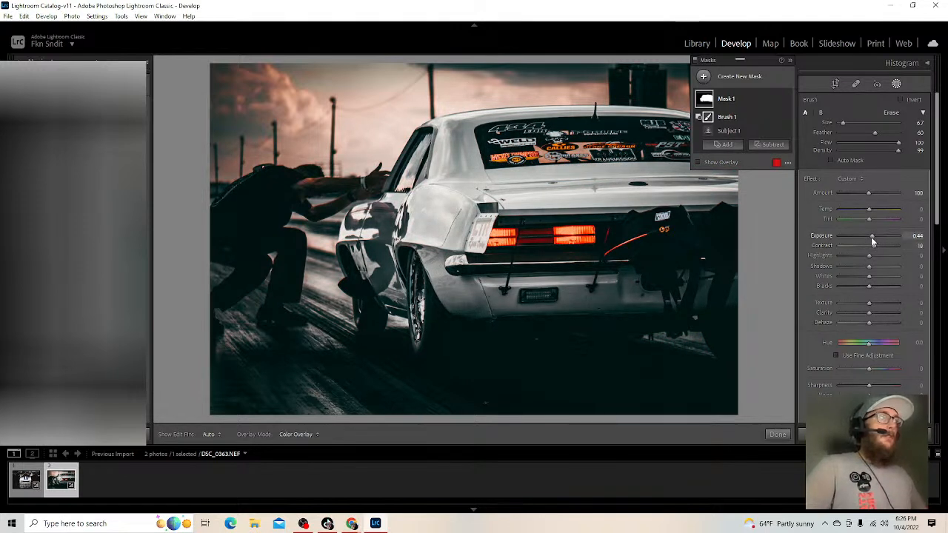
drag(872, 241, 877, 277)
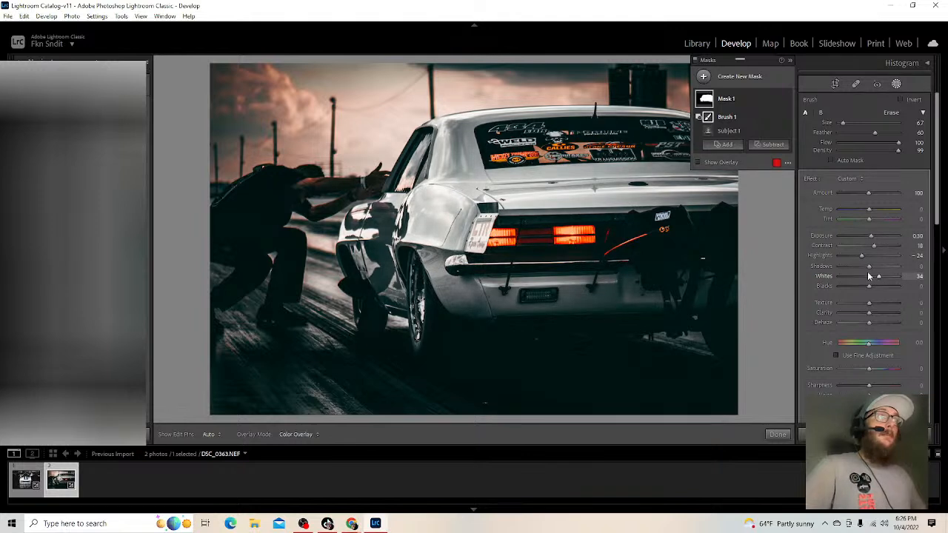
drag(872, 237, 874, 236)
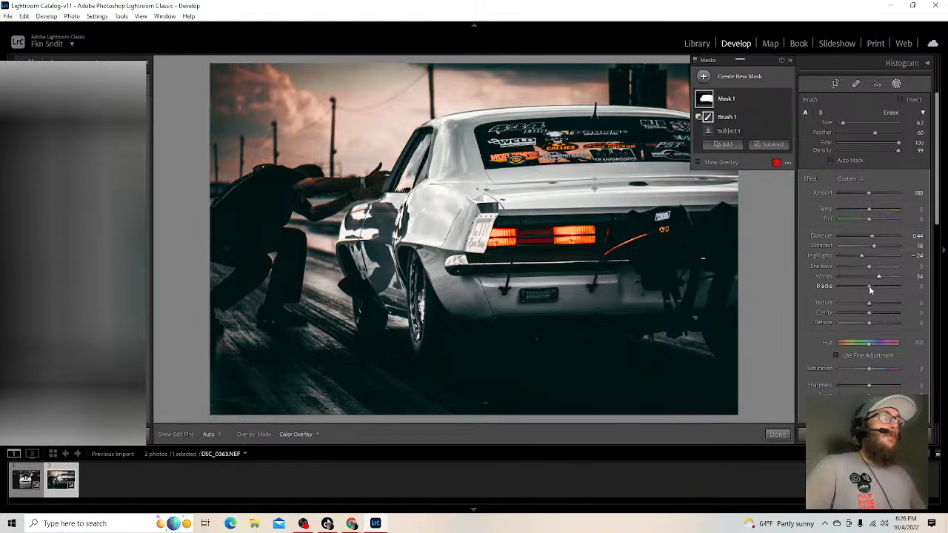
drag(871, 267, 883, 270)
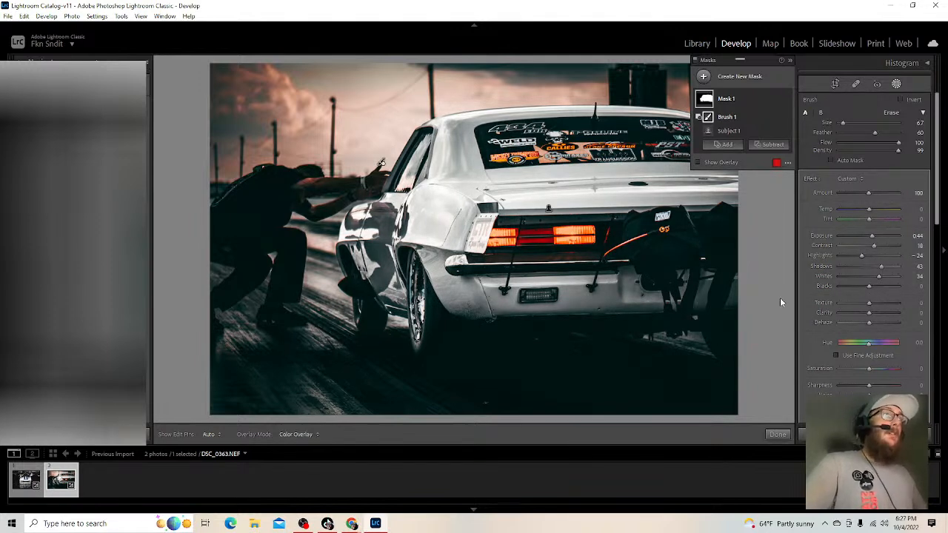
click(869, 287)
drag(869, 289, 867, 289)
drag(872, 237, 870, 238)
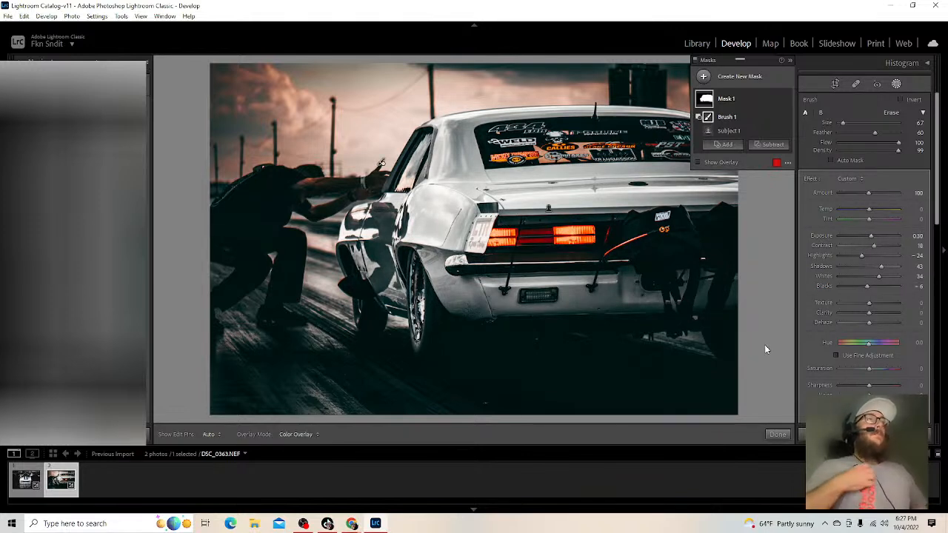
- Set the car mask's Texture to 11, Clarity to 9 and Dehaze to -18
drag(869, 304, 871, 303)
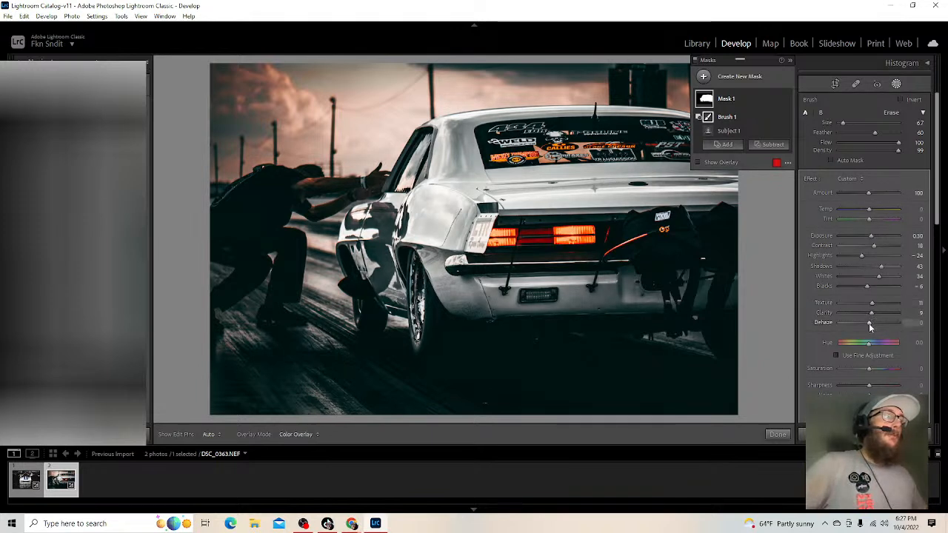
mouse_move(868, 323)
mouse_down()
mouse_move(826, 322)
mouse_move(861, 323)
mouse_up()
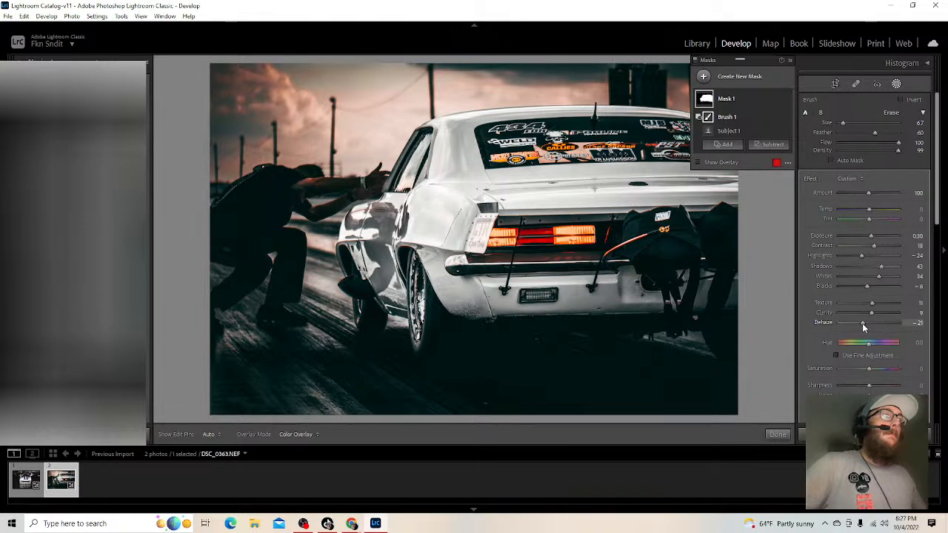
double_click(822, 323)
drag(868, 323, 863, 326)
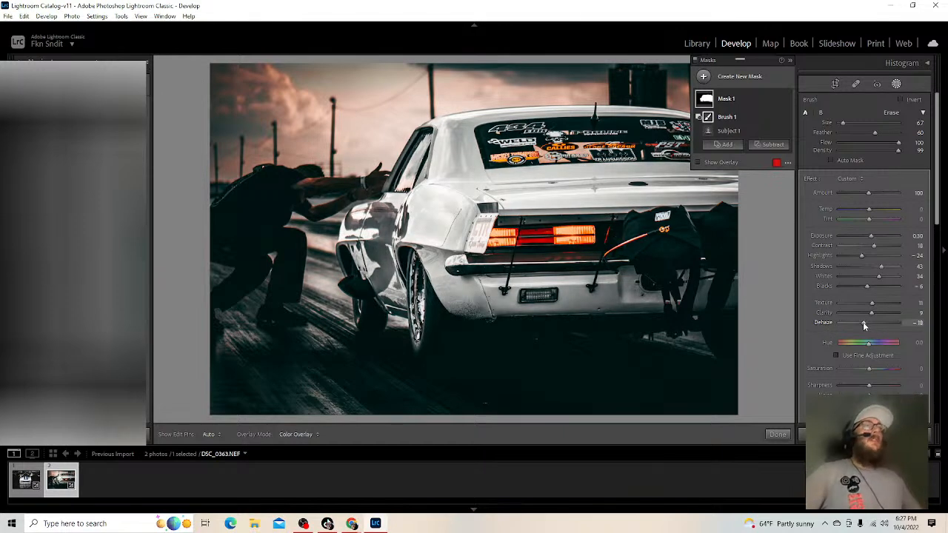
- Create a Select Sky mask and subtract the spill over the car's trunk from it with a brush
click(773, 145)
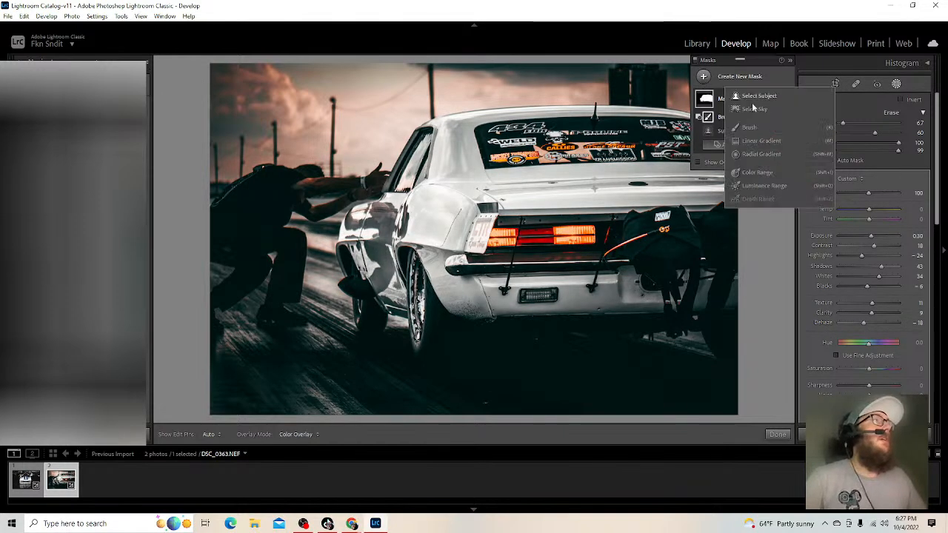
click(782, 107)
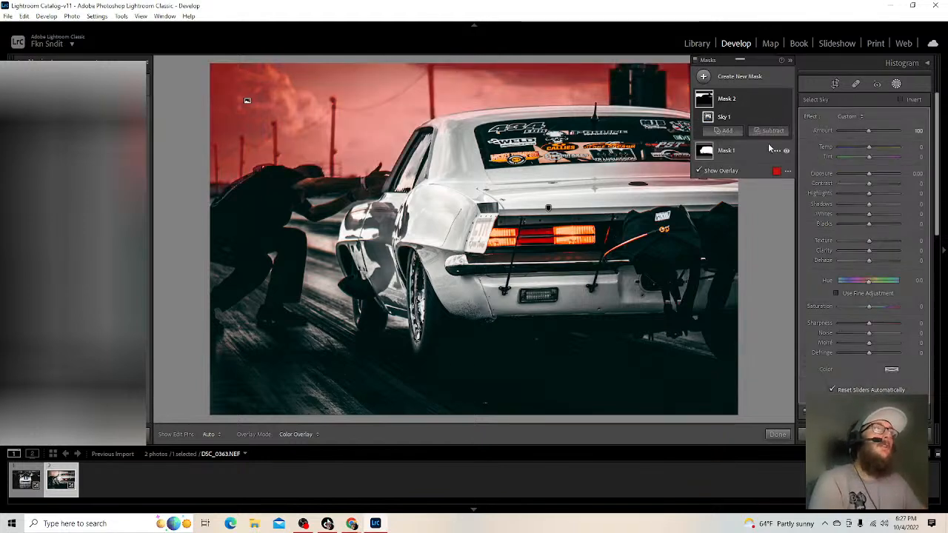
click(773, 132)
click(777, 185)
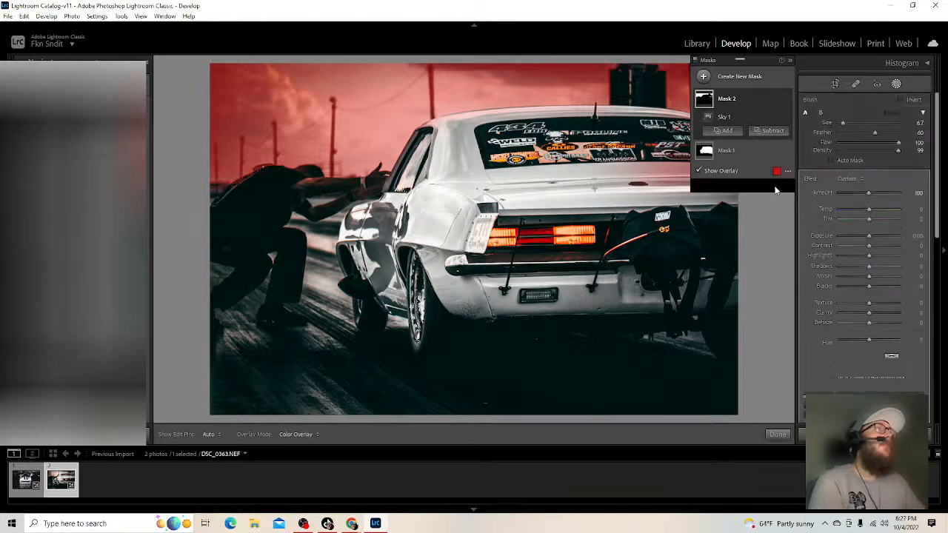
click(789, 61)
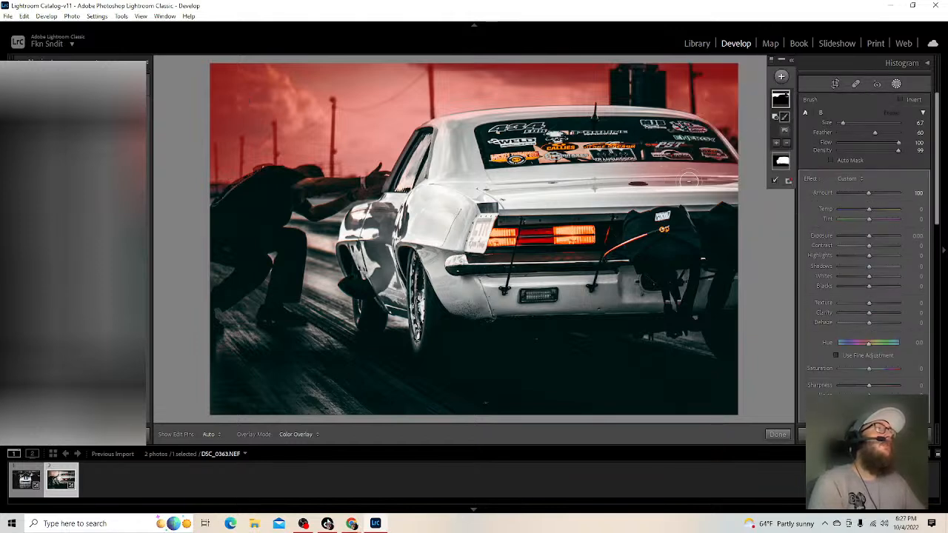
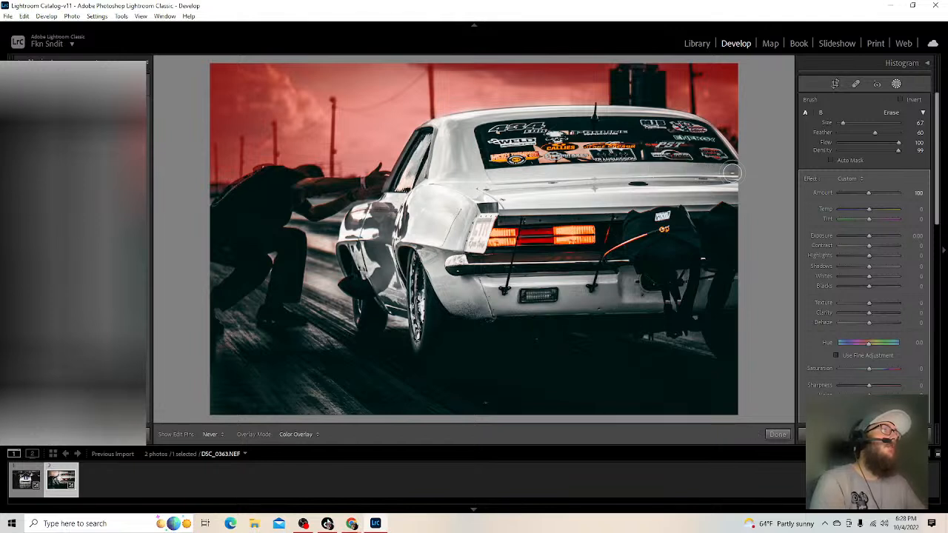
- Try to extend the sky mask above the car's roof and over the dark tower with an added brush
key(h)
click(777, 144)
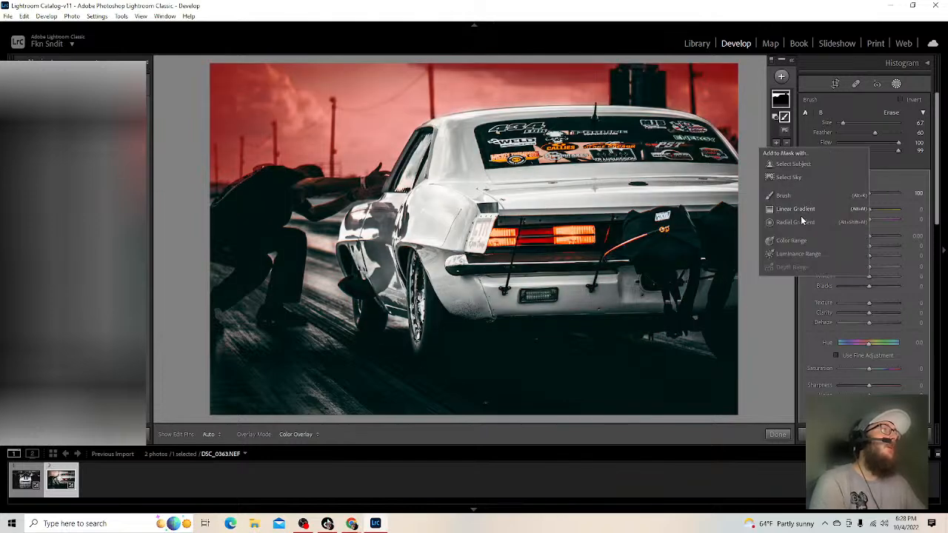
click(783, 195)
key(h)
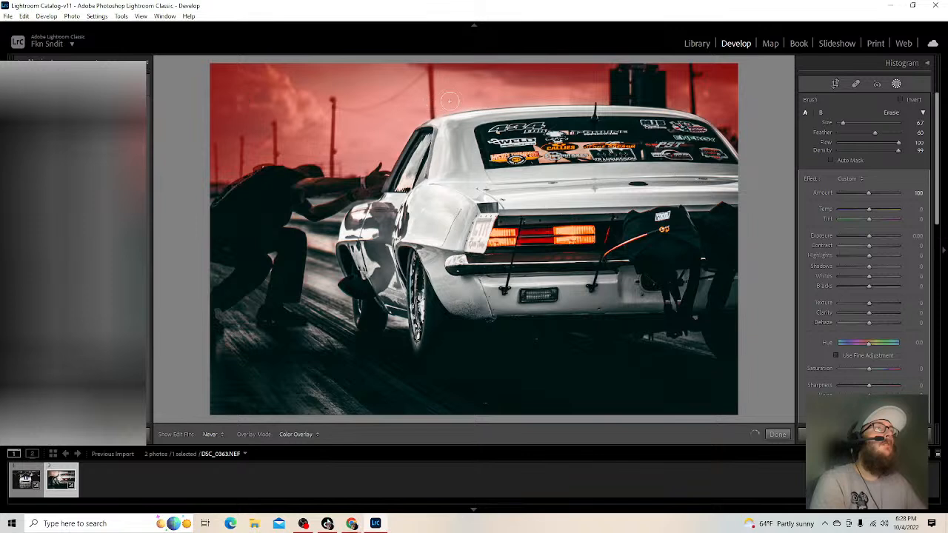
mouse_move(561, 93)
mouse_down()
mouse_move(727, 93)
mouse_move(625, 75)
mouse_move(659, 74)
mouse_up()
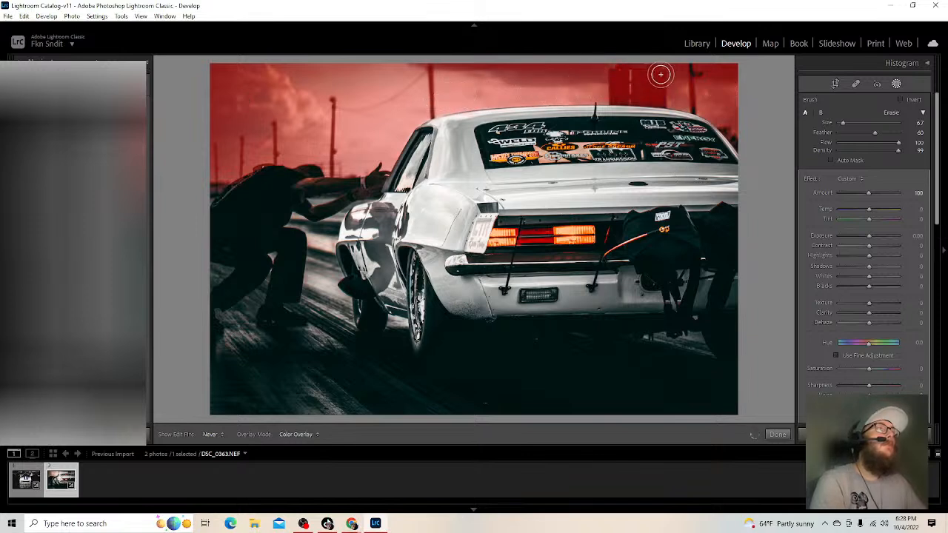
key(h)
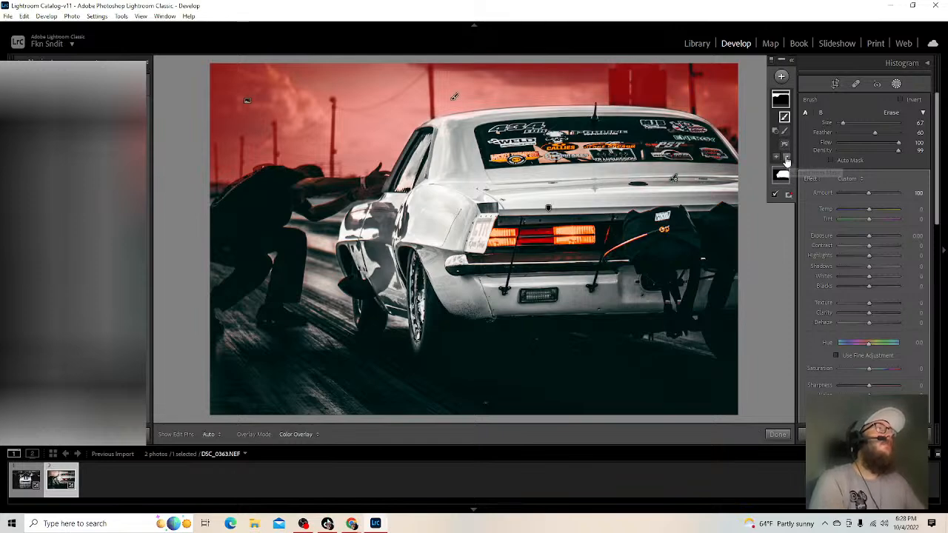
- Delete the brush component just added to the sky mask over the tower
click(786, 159)
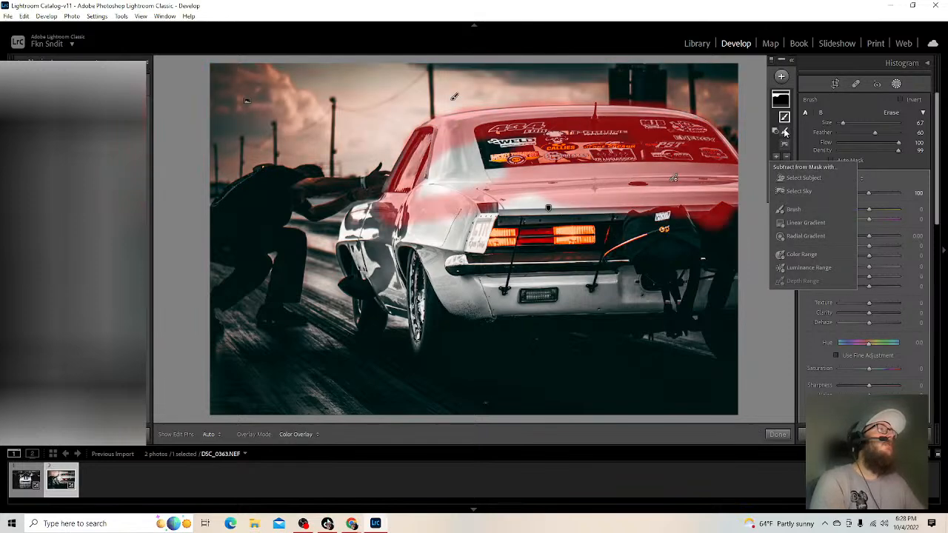
click(791, 61)
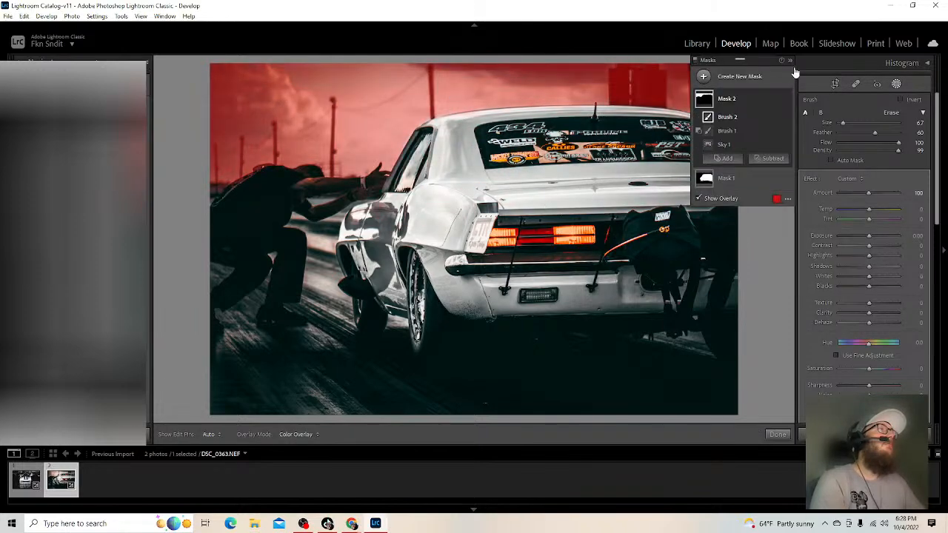
click(776, 117)
click(808, 197)
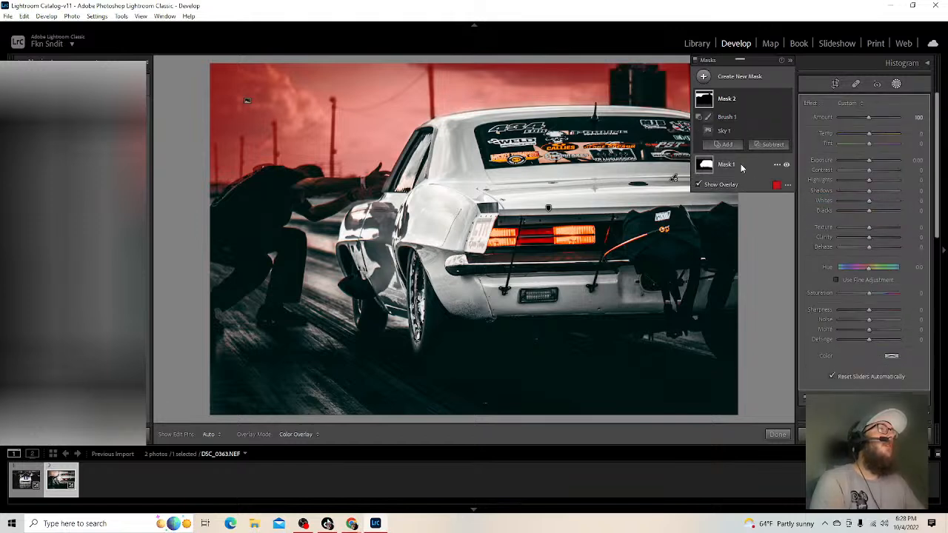
- Add a fresh brush component to the sky mask
click(770, 145)
click(730, 145)
click(737, 202)
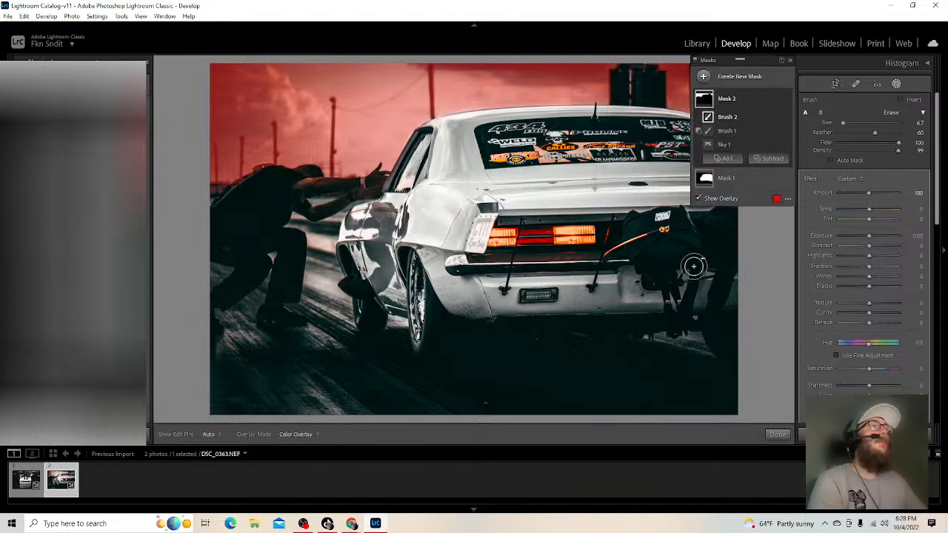
- Set the sky mask's Exposure to -0.23, Contrast to 3, Highlights to -100, Shadows to 23, Whites to -21 and Blacks to -6
drag(869, 237, 863, 237)
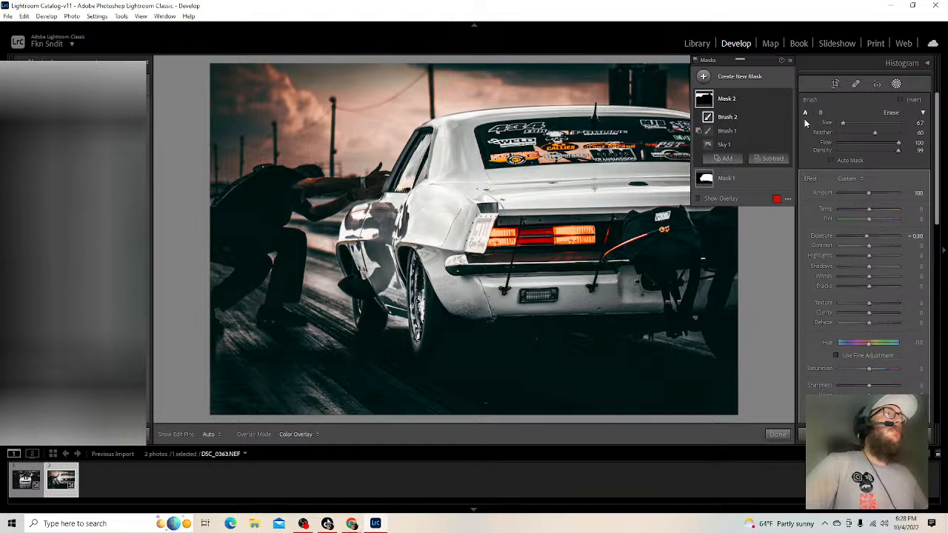
click(792, 62)
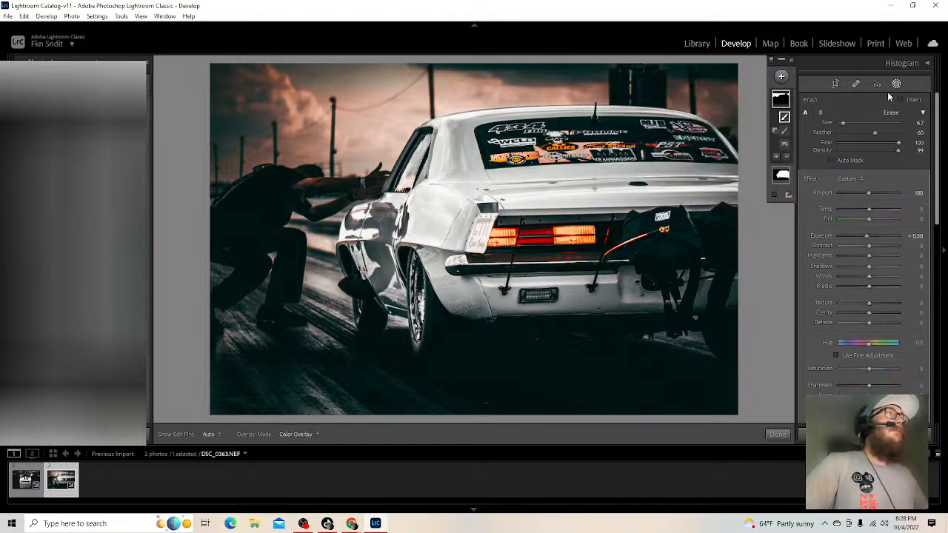
drag(856, 235, 883, 249)
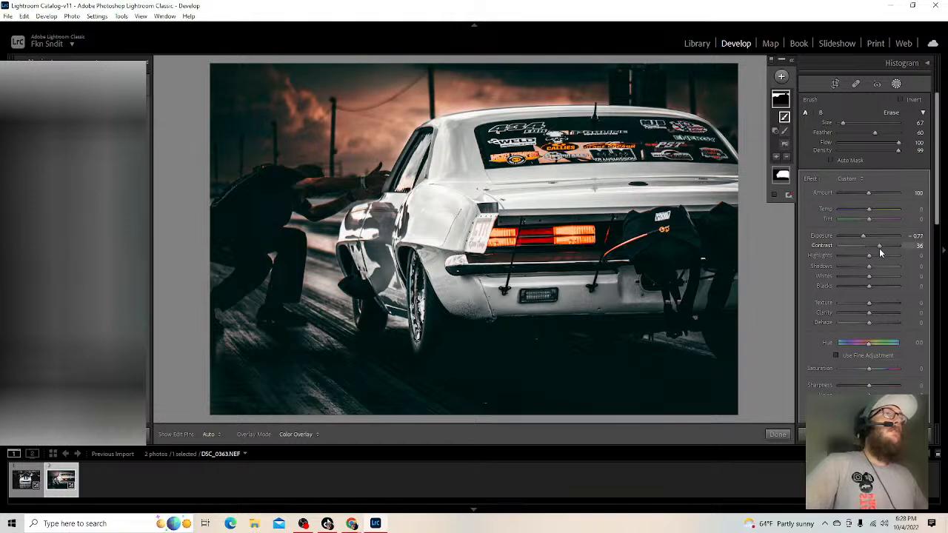
mouse_move(862, 236)
mouse_down()
mouse_move(877, 254)
mouse_move(808, 259)
mouse_up()
mouse_move(868, 238)
mouse_down()
mouse_move(876, 268)
mouse_move(862, 285)
mouse_move(877, 246)
mouse_up()
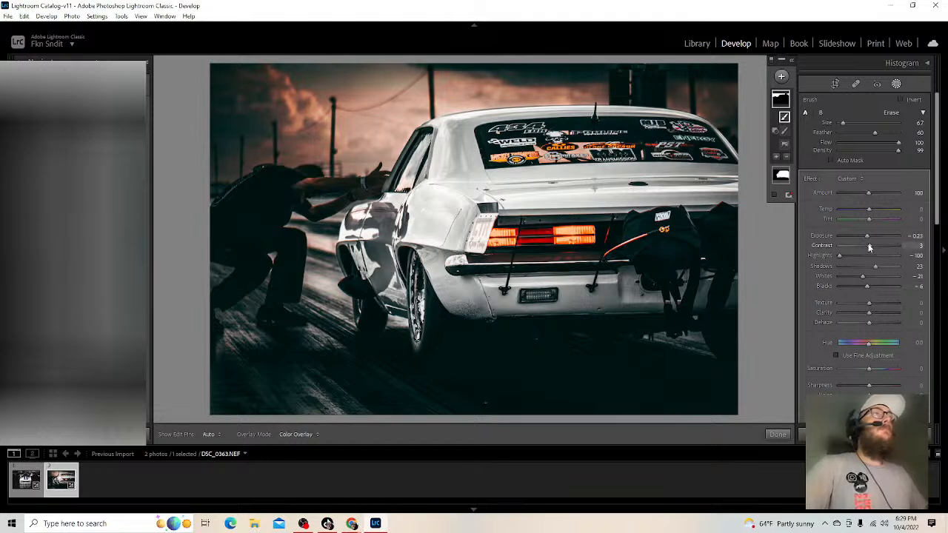
- Add another brush to the sky mask and paint over the missed sky just above the car's roof
click(776, 157)
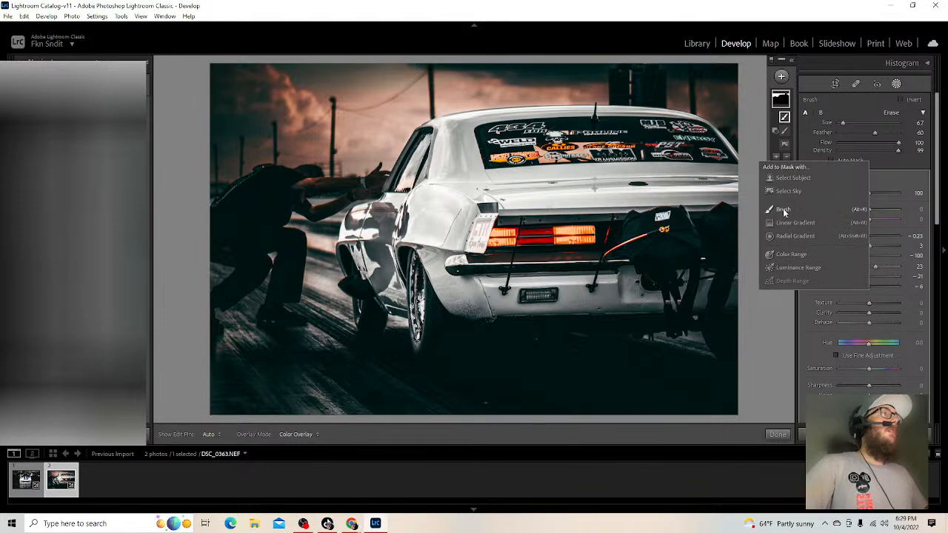
click(783, 212)
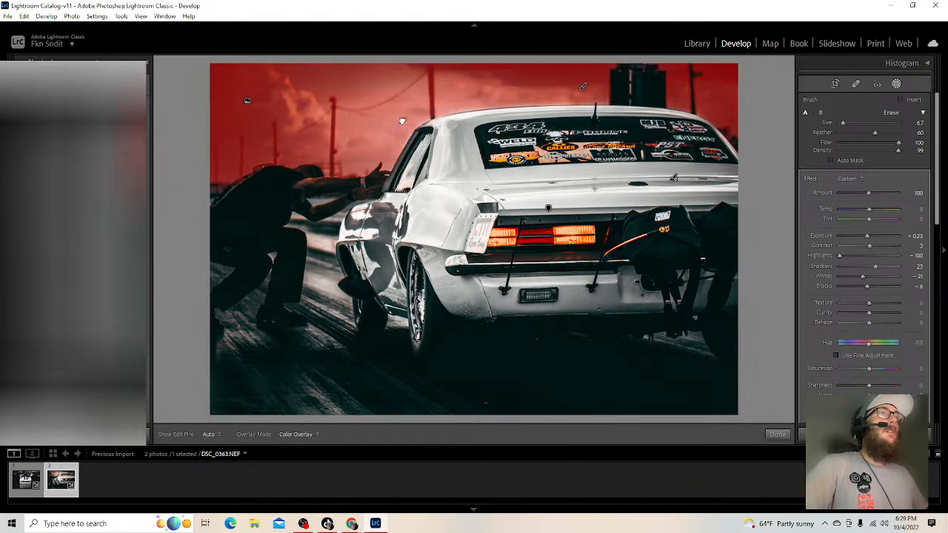
key(h)
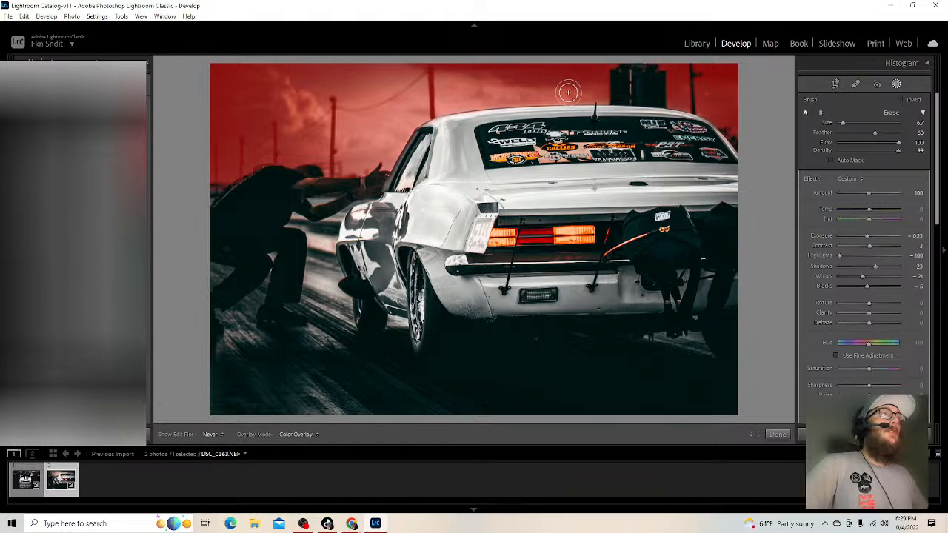
key(h)
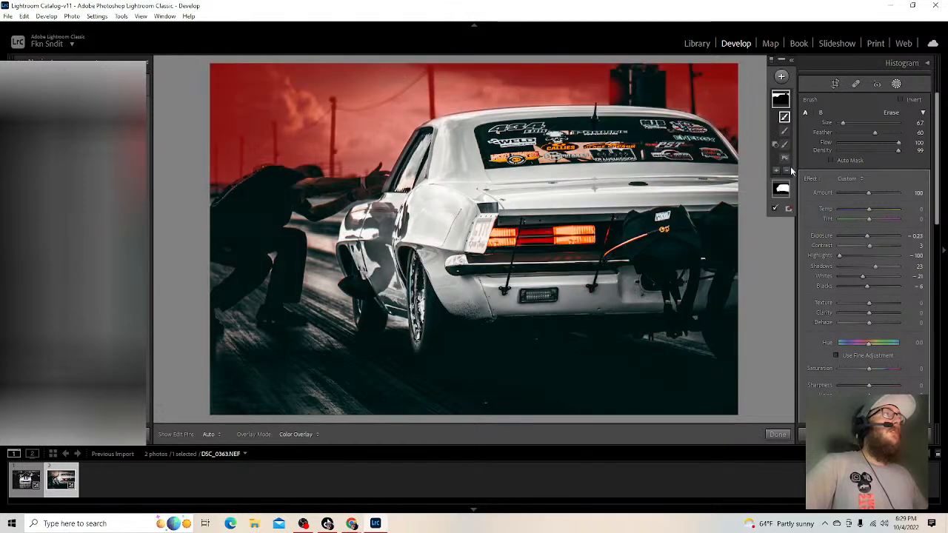
- Subtract the dark tower behind the car from the sky mask with a brush
click(786, 171)
click(795, 225)
mouse_move(638, 115)
mouse_down()
mouse_move(629, 93)
mouse_move(620, 98)
mouse_move(624, 84)
mouse_move(622, 104)
mouse_move(624, 80)
mouse_up()
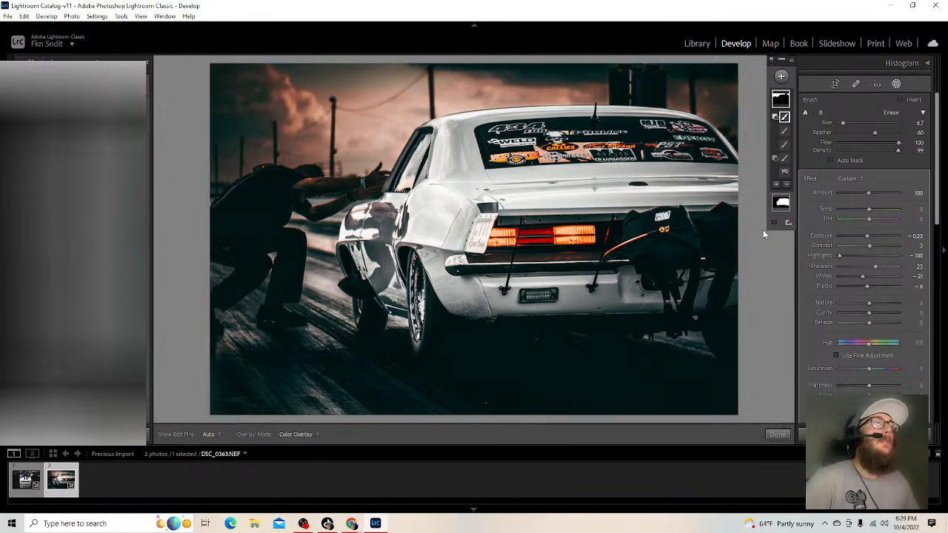
- Create a new brush mask and paint the area beneath the rear bumper and the rear tire's tread
click(780, 77)
click(788, 127)
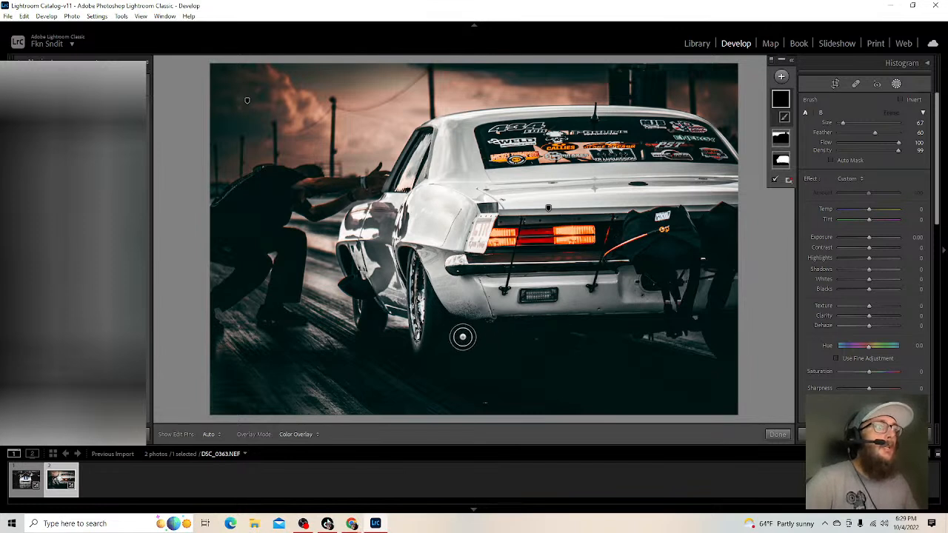
drag(447, 330, 653, 328)
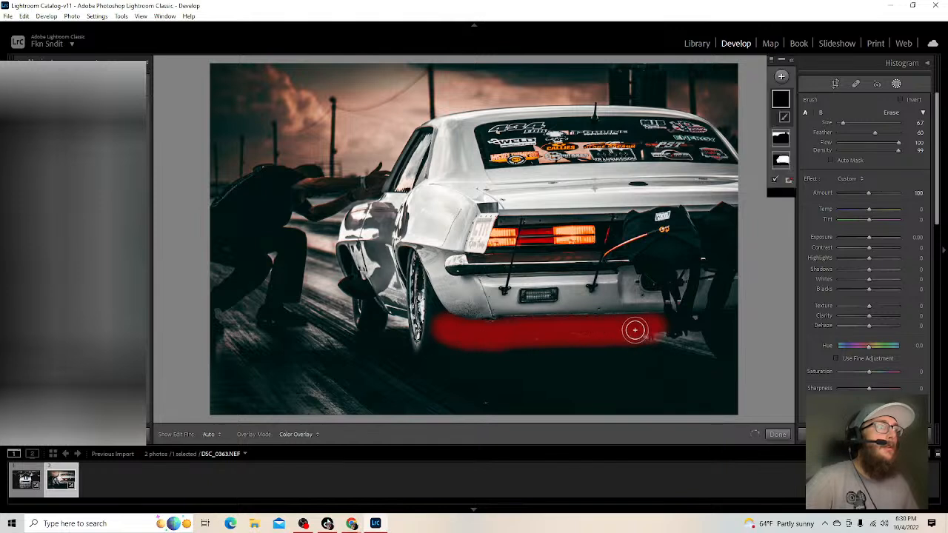
mouse_move(473, 337)
mouse_down()
mouse_move(453, 354)
mouse_move(432, 347)
mouse_move(438, 332)
mouse_move(452, 338)
mouse_up()
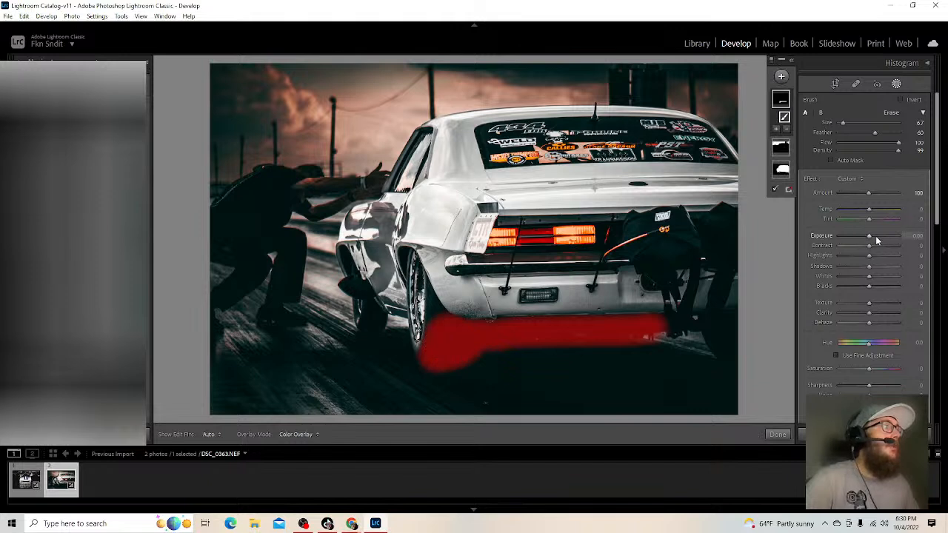
- Raise the brush mask's Exposure to 4.00 and paint the remaining parts of the rear tire and undercarriage
drag(881, 239, 907, 238)
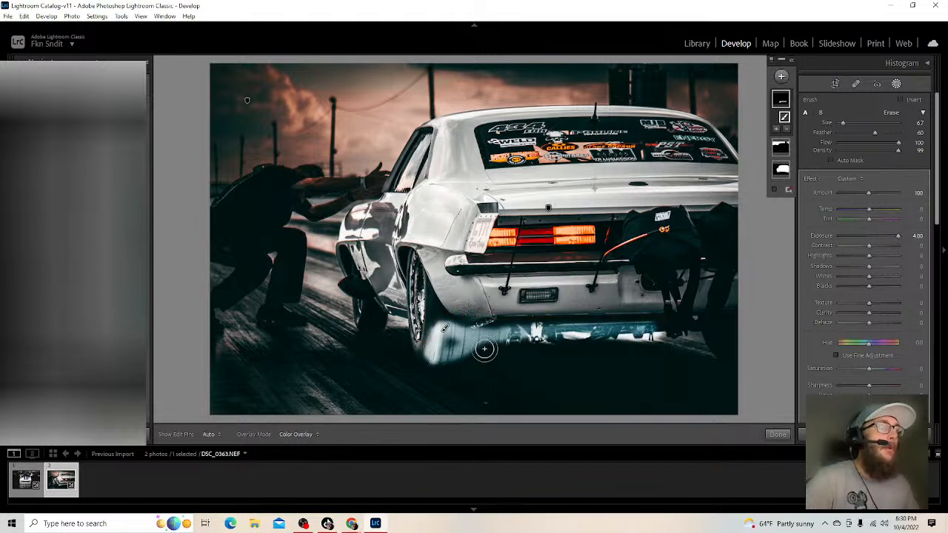
mouse_move(478, 344)
mouse_down()
mouse_move(461, 362)
mouse_move(441, 363)
mouse_move(463, 361)
mouse_move(477, 343)
mouse_move(463, 367)
mouse_move(422, 363)
mouse_move(443, 340)
mouse_move(655, 330)
mouse_up()
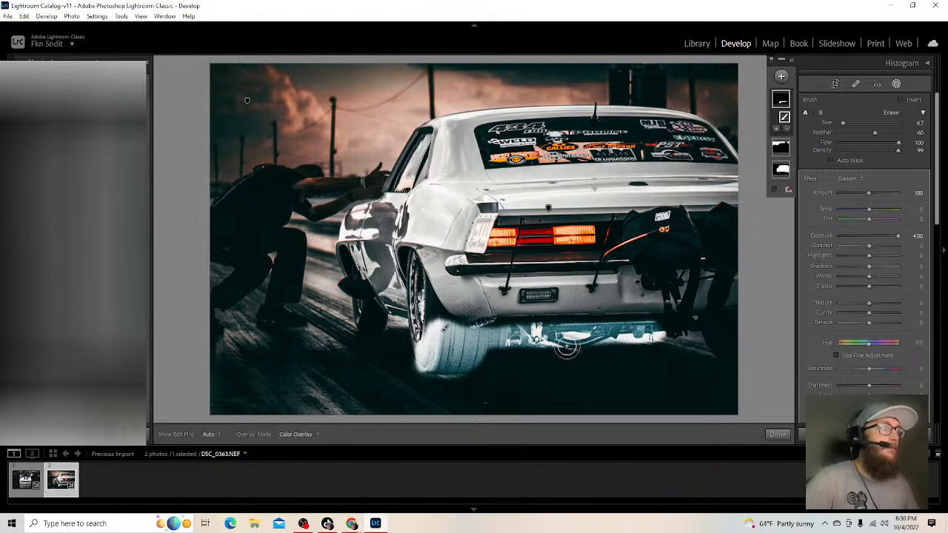
drag(493, 336, 655, 324)
mouse_move(460, 338)
mouse_down()
mouse_move(434, 310)
mouse_move(458, 325)
mouse_up()
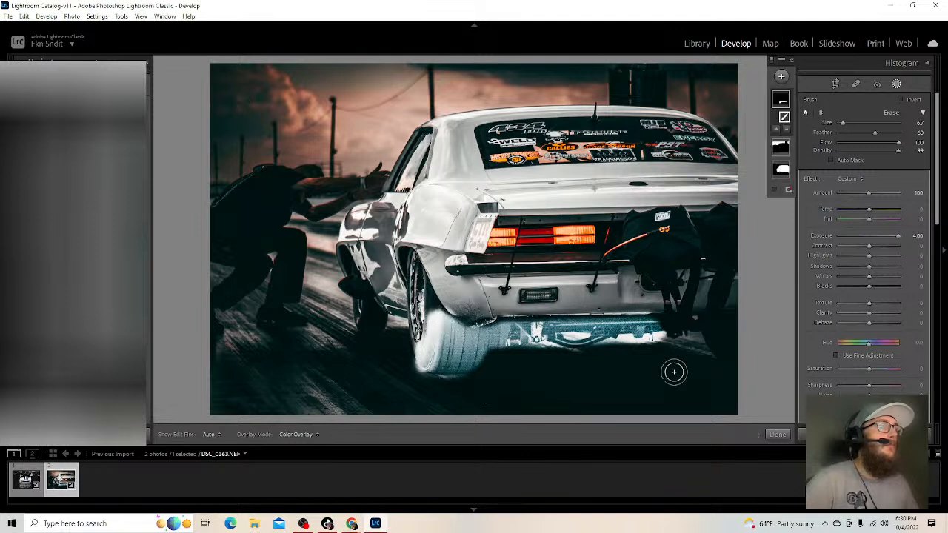
- Subtract the spill over the rear fender, wheel sidewall and ground around the tire from the mask with a brush
click(786, 129)
click(792, 182)
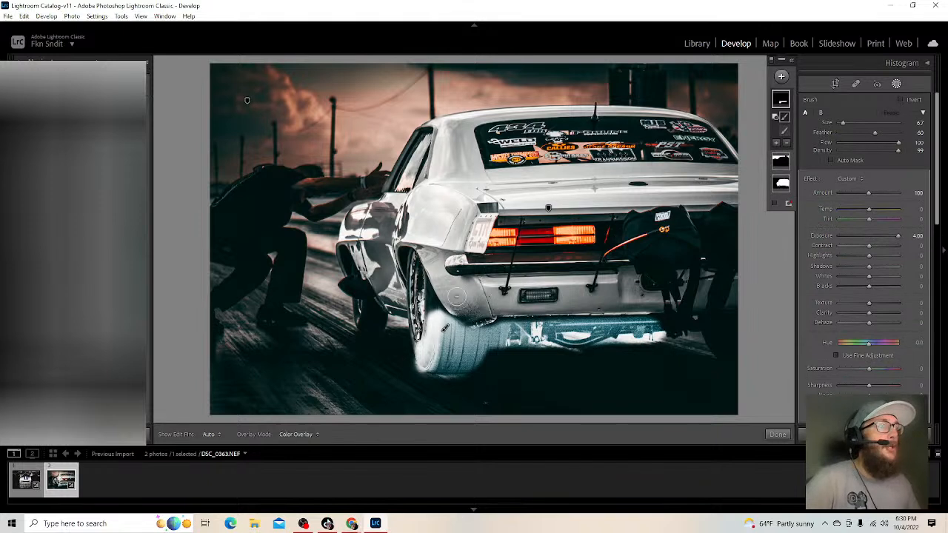
mouse_move(440, 297)
mouse_down()
mouse_move(410, 372)
mouse_move(417, 333)
mouse_move(433, 311)
mouse_move(516, 303)
mouse_move(465, 308)
mouse_move(449, 299)
mouse_move(650, 304)
mouse_move(700, 324)
mouse_move(675, 344)
mouse_move(570, 364)
mouse_move(517, 356)
mouse_move(497, 362)
mouse_move(488, 379)
mouse_move(491, 359)
mouse_move(494, 370)
mouse_up()
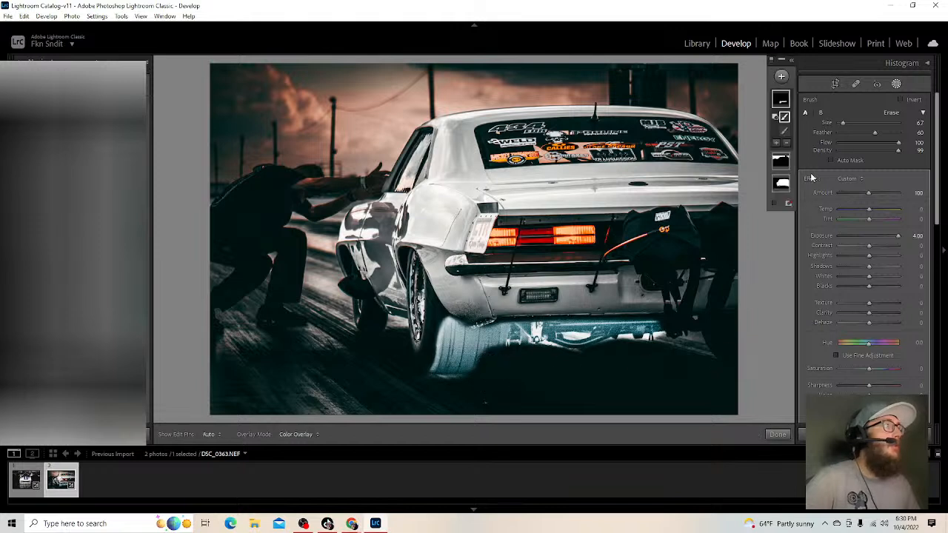
- Add a brush to fill in the rear tire's lower tread, and subtract the spill on the ground below it
click(776, 142)
click(782, 195)
mouse_move(466, 346)
mouse_down()
mouse_move(483, 354)
mouse_move(488, 344)
mouse_move(478, 362)
mouse_up()
mouse_move(454, 361)
mouse_down()
mouse_move(490, 353)
mouse_move(469, 369)
mouse_up()
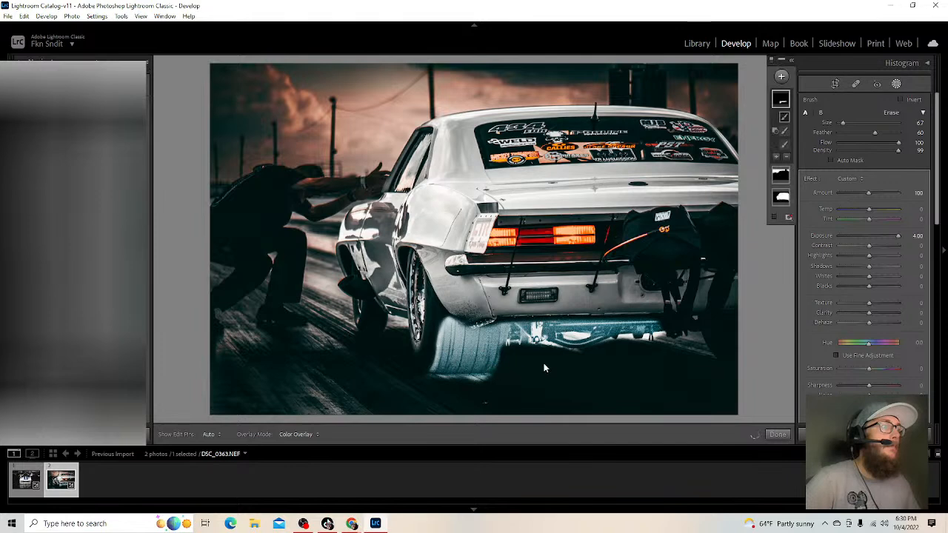
click(786, 157)
click(798, 191)
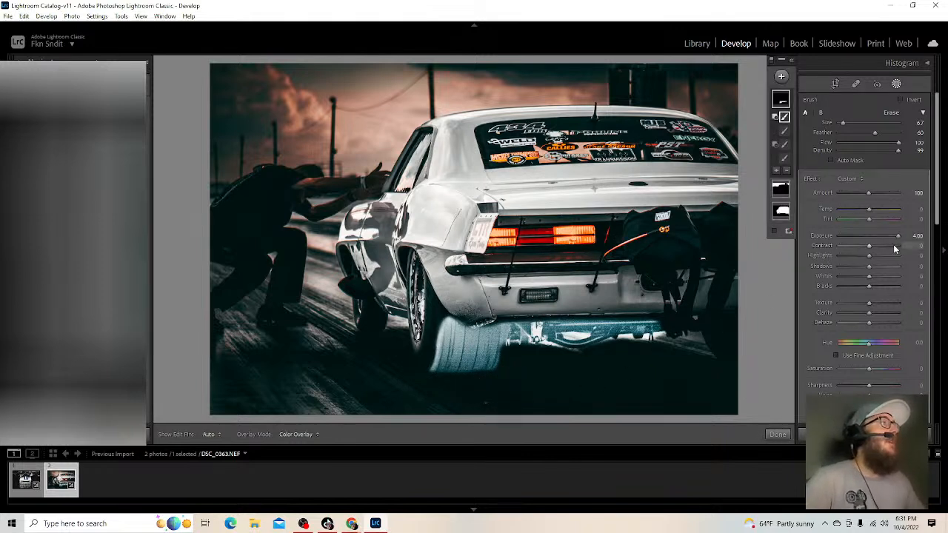
- Set the undercarriage mask's Exposure to 1.24, Contrast to 43, Highlights to -38, Shadows to 85, Whites to 23, Blacks to -6 and Dehaze to 19
drag(897, 235, 872, 236)
double_click(832, 236)
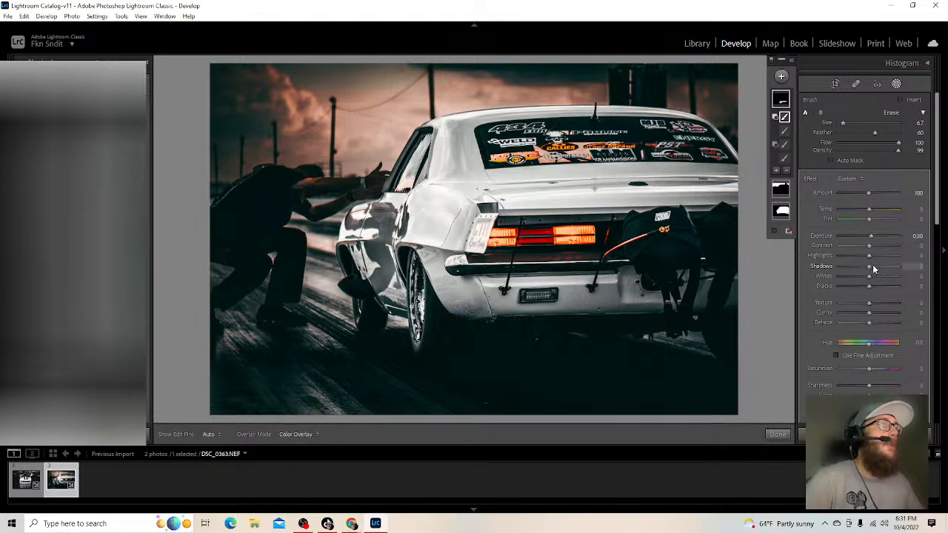
drag(894, 269, 896, 269)
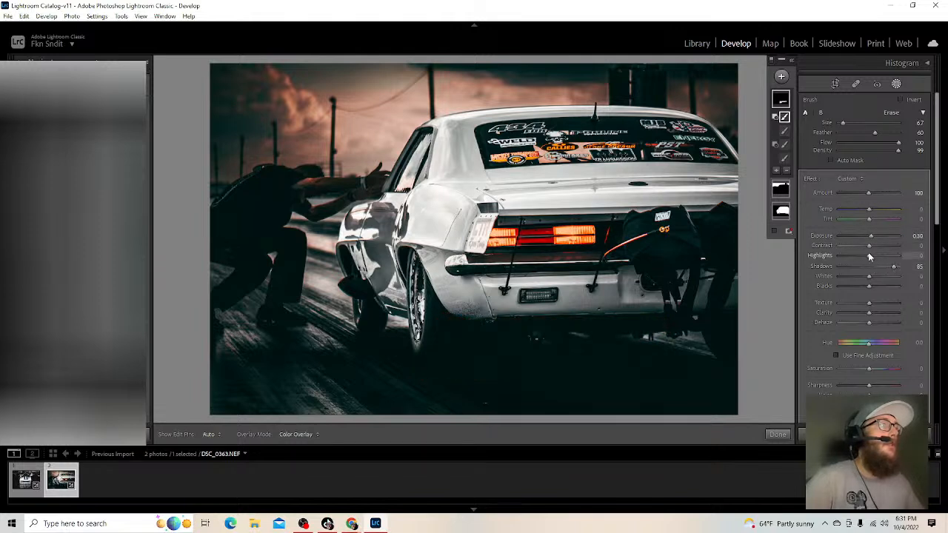
drag(873, 238, 877, 238)
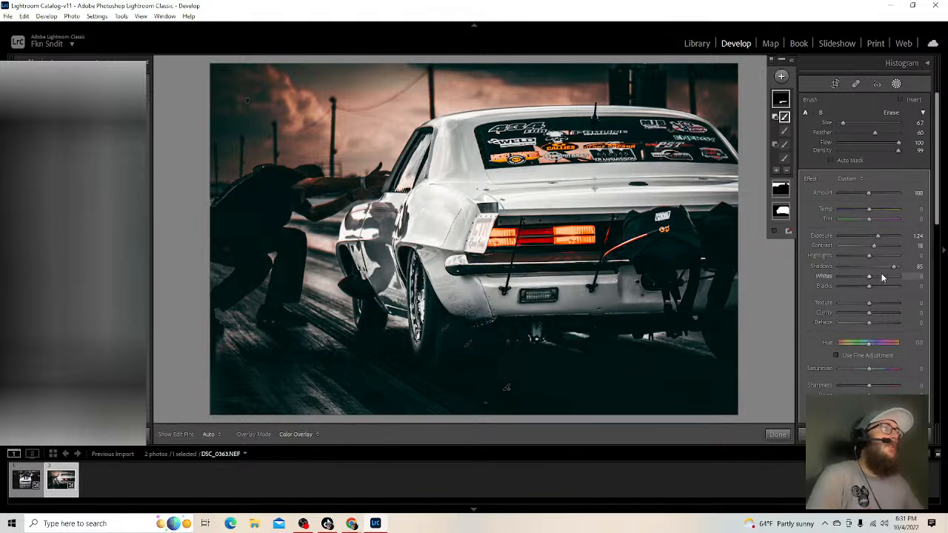
drag(874, 277, 876, 277)
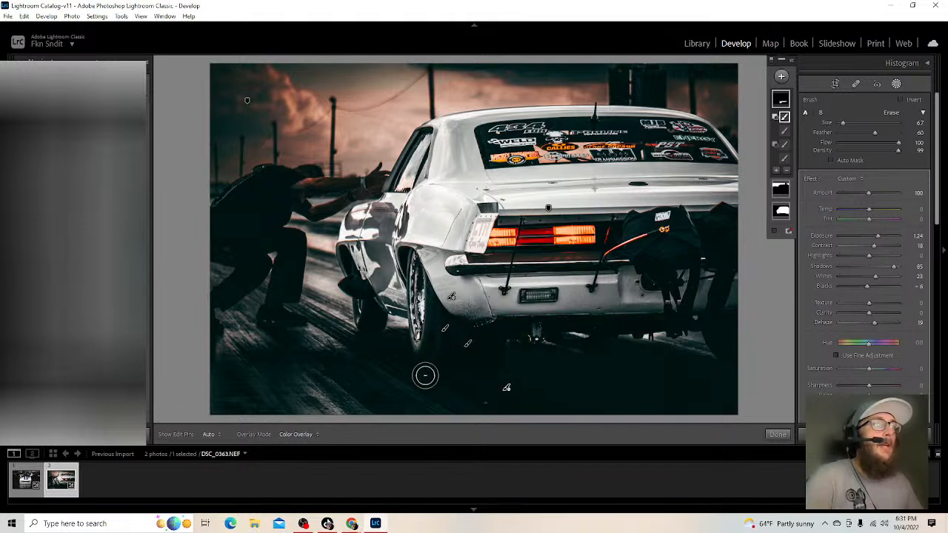
drag(874, 245, 897, 255)
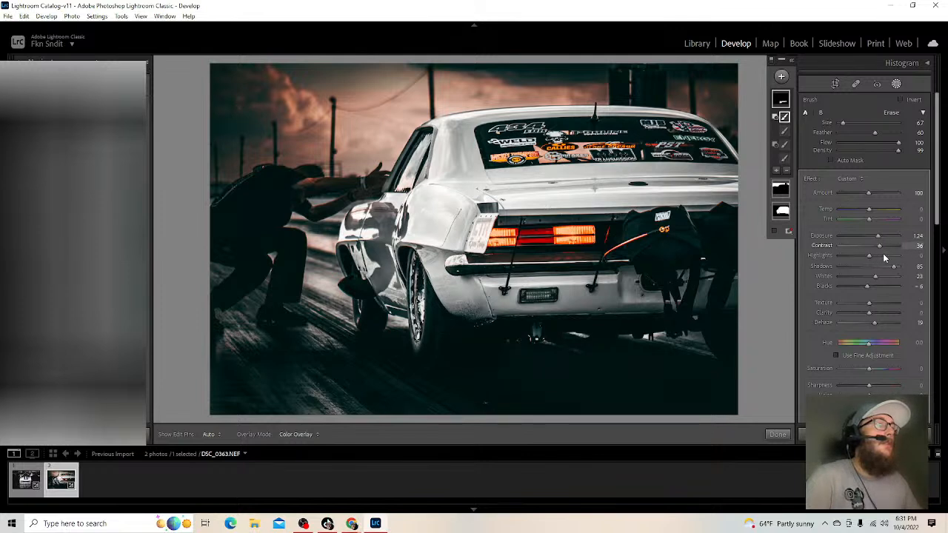
drag(883, 254, 857, 257)
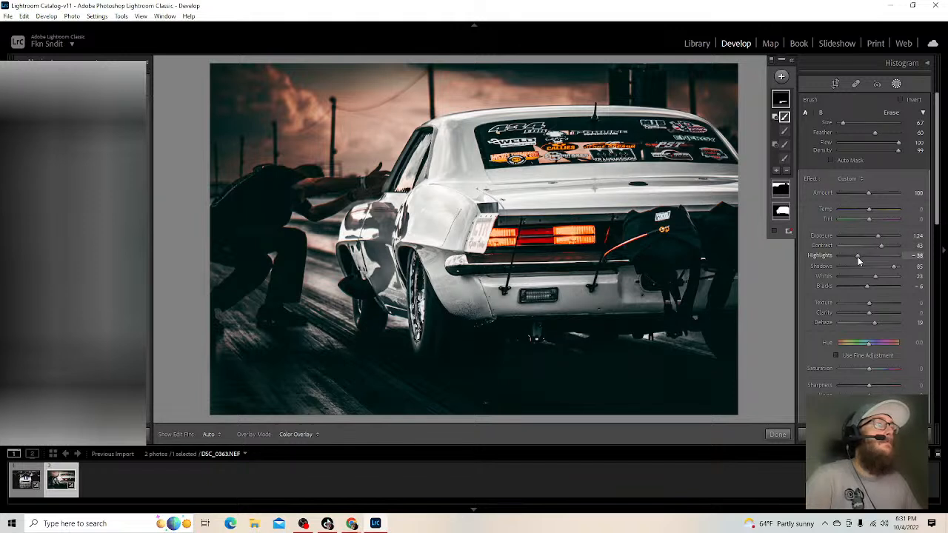
- Subtract the area between the rear tire and the ground behind it from the undercarriage mask with another brush, and set Blacks to 3
click(786, 171)
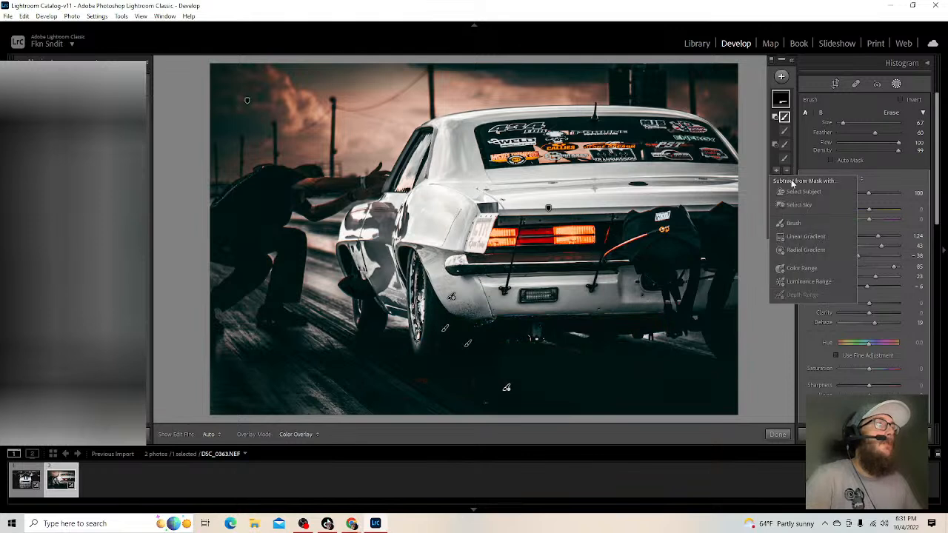
click(793, 223)
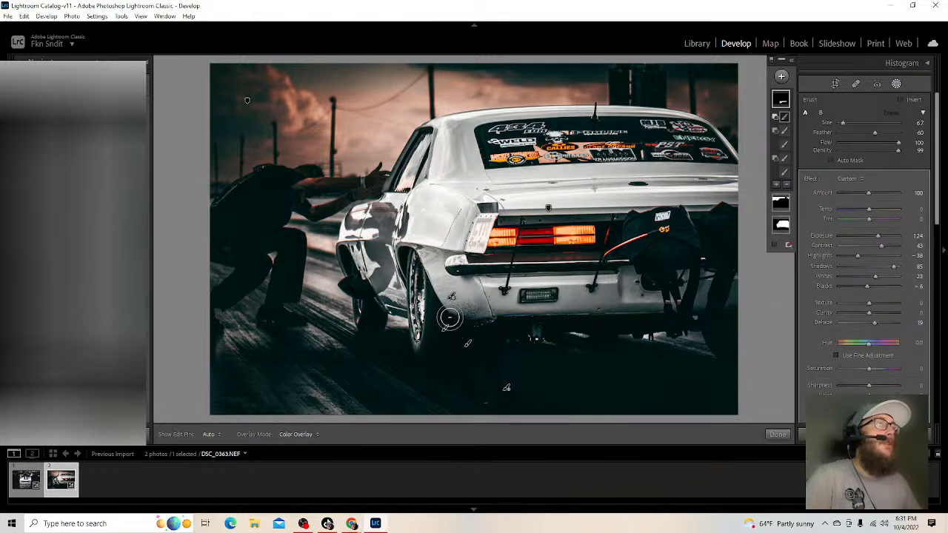
mouse_move(447, 316)
mouse_down()
mouse_move(430, 373)
mouse_move(461, 310)
mouse_move(466, 377)
mouse_move(481, 331)
mouse_move(489, 353)
mouse_move(478, 326)
mouse_move(461, 333)
mouse_move(453, 370)
mouse_move(510, 374)
mouse_up()
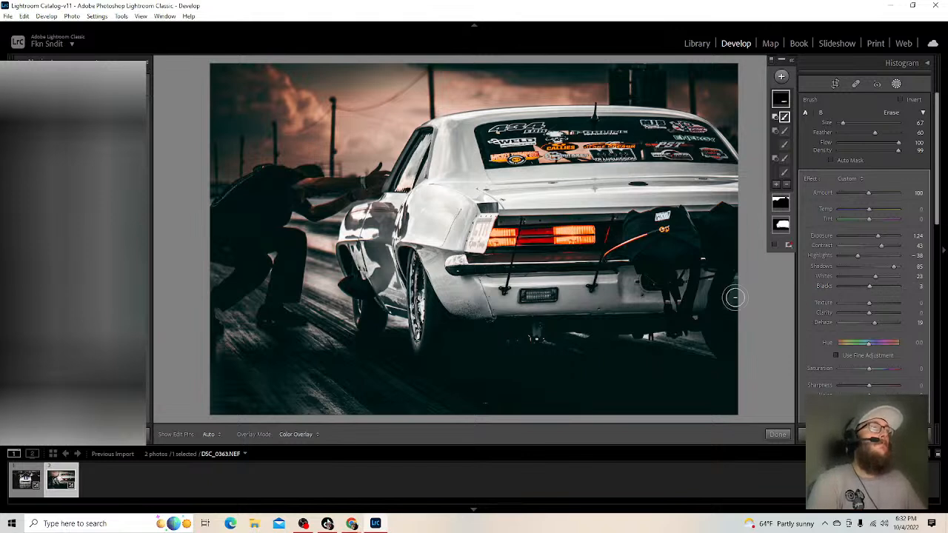
- Try a linear gradient mask over the road below the car, subtract the road beside the rear tire with a brush, and lower Blacks to -6
click(780, 77)
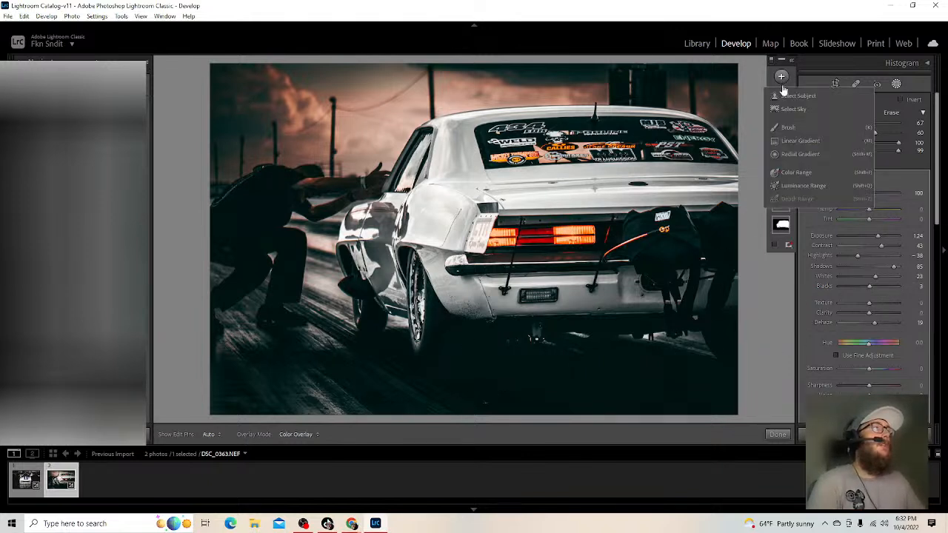
click(798, 140)
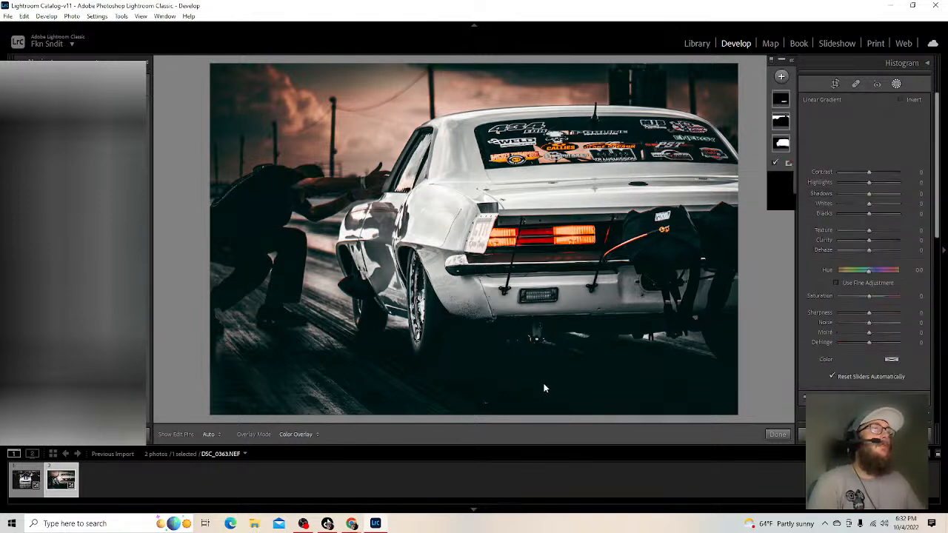
drag(549, 404, 548, 305)
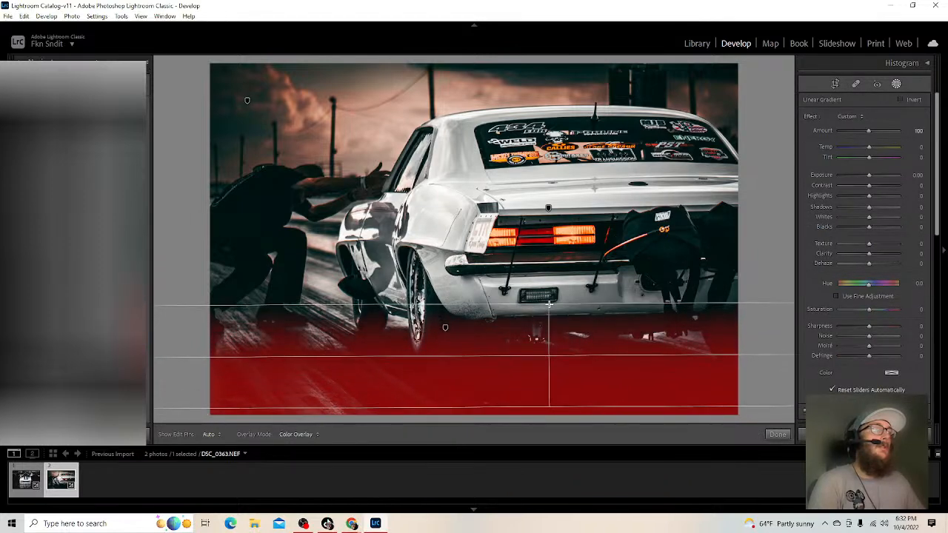
click(787, 132)
click(801, 182)
mouse_move(340, 329)
mouse_down()
mouse_move(379, 305)
mouse_move(371, 319)
mouse_move(368, 307)
mouse_move(388, 309)
mouse_move(405, 372)
mouse_move(430, 306)
mouse_move(396, 378)
mouse_move(402, 382)
mouse_move(408, 360)
mouse_move(384, 396)
mouse_move(416, 384)
mouse_move(429, 424)
mouse_move(428, 416)
mouse_move(412, 427)
mouse_move(375, 422)
mouse_move(378, 430)
mouse_move(385, 379)
mouse_move(367, 354)
mouse_move(208, 357)
mouse_move(255, 384)
mouse_move(271, 359)
mouse_move(236, 329)
mouse_move(197, 323)
mouse_move(147, 365)
mouse_move(147, 382)
mouse_move(320, 356)
mouse_move(330, 327)
mouse_move(187, 300)
mouse_move(250, 382)
mouse_move(331, 376)
mouse_move(197, 396)
mouse_move(220, 407)
mouse_move(280, 402)
mouse_up()
mouse_move(869, 238)
mouse_down()
mouse_move(840, 235)
mouse_move(926, 235)
mouse_move(854, 236)
mouse_up()
double_click(823, 237)
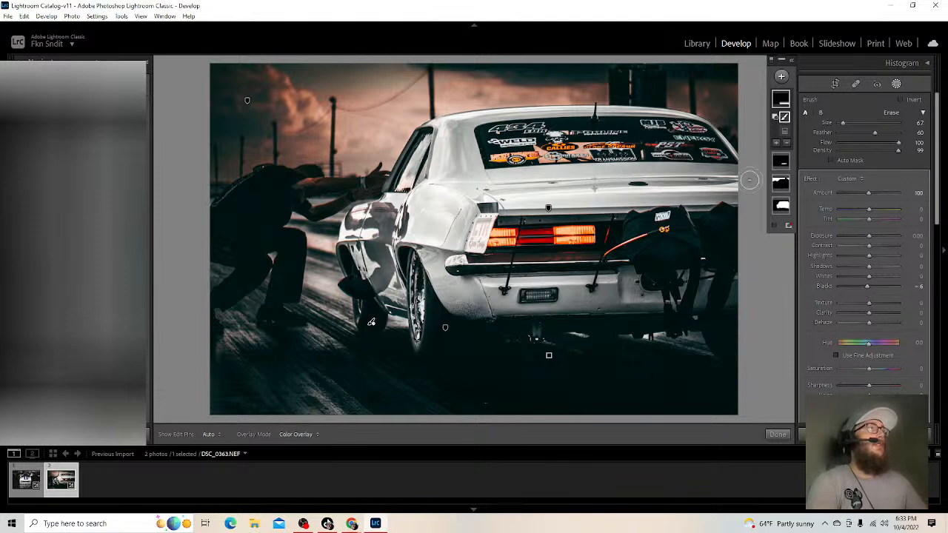
- Delete the linear gradient mask over the road
click(790, 61)
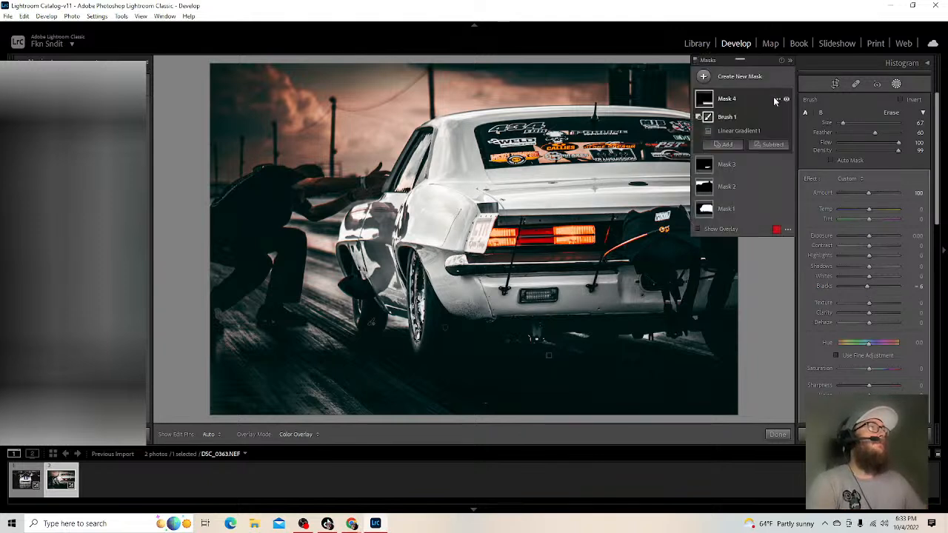
click(775, 98)
click(833, 181)
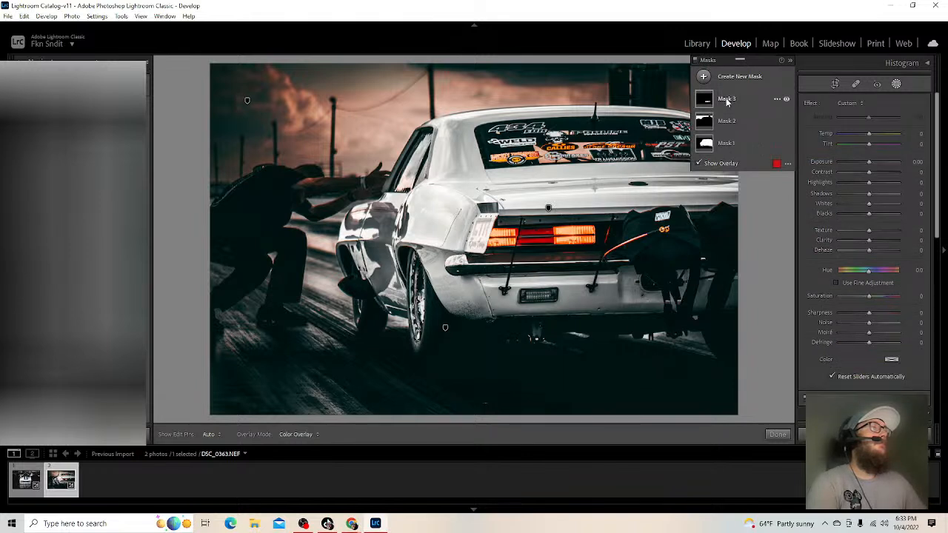
- Try a new brush mask over the shadow beneath the rear bumper, test its Blacks, and delete the mask
click(703, 76)
click(749, 125)
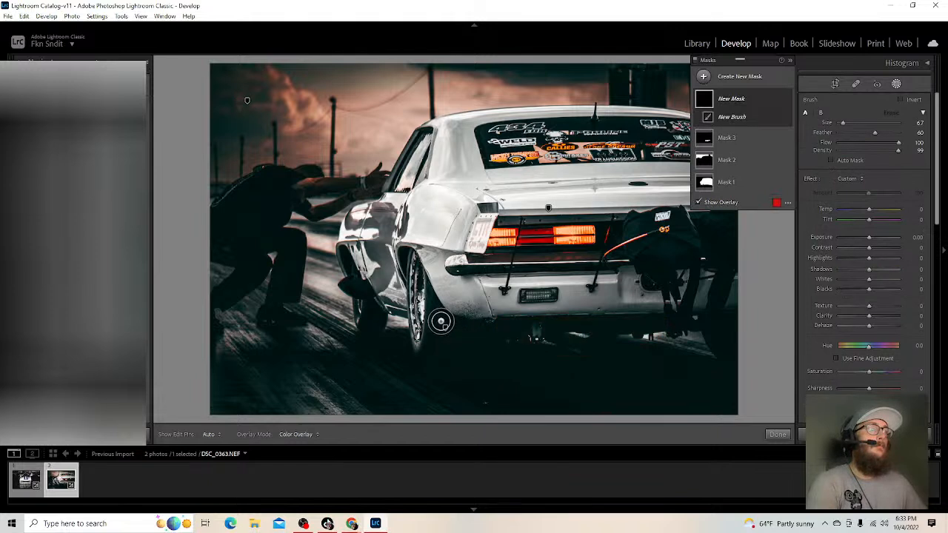
mouse_move(438, 319)
mouse_down()
mouse_move(479, 337)
mouse_move(657, 335)
mouse_move(488, 335)
mouse_move(474, 360)
mouse_move(434, 362)
mouse_move(440, 333)
mouse_move(442, 352)
mouse_move(467, 346)
mouse_move(478, 362)
mouse_move(529, 347)
mouse_move(658, 344)
mouse_up()
drag(869, 287, 865, 287)
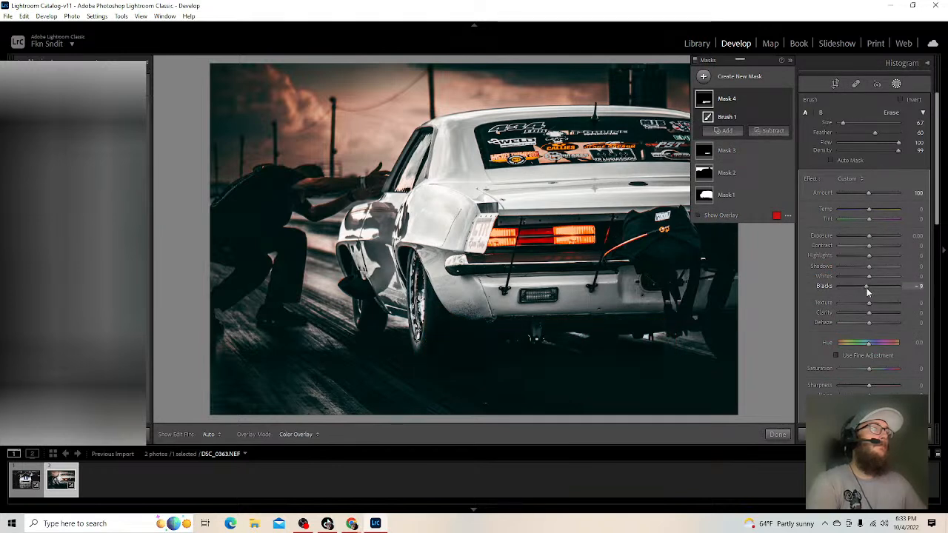
drag(861, 287, 869, 290)
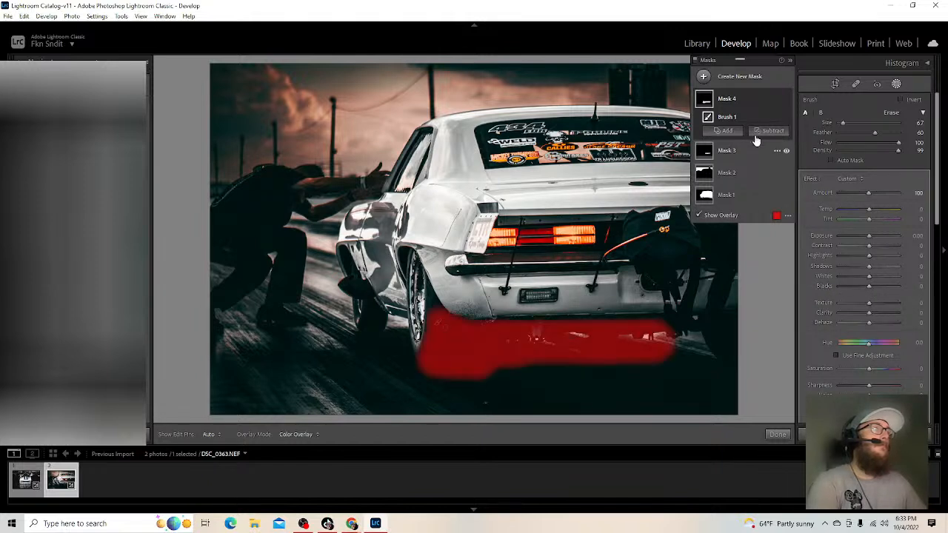
right_click(774, 99)
click(812, 181)
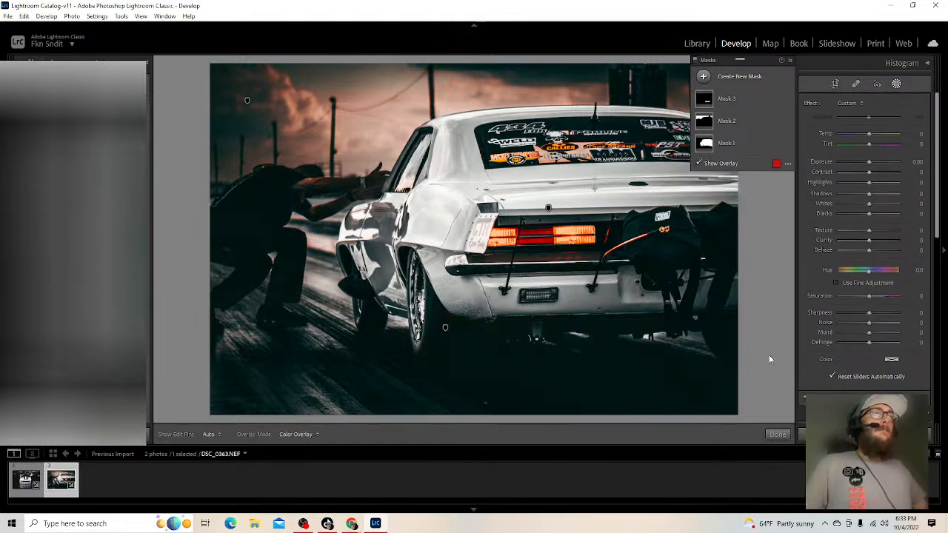
- Set the car mask's Blacks to -6 and Dehaze to -23
click(703, 146)
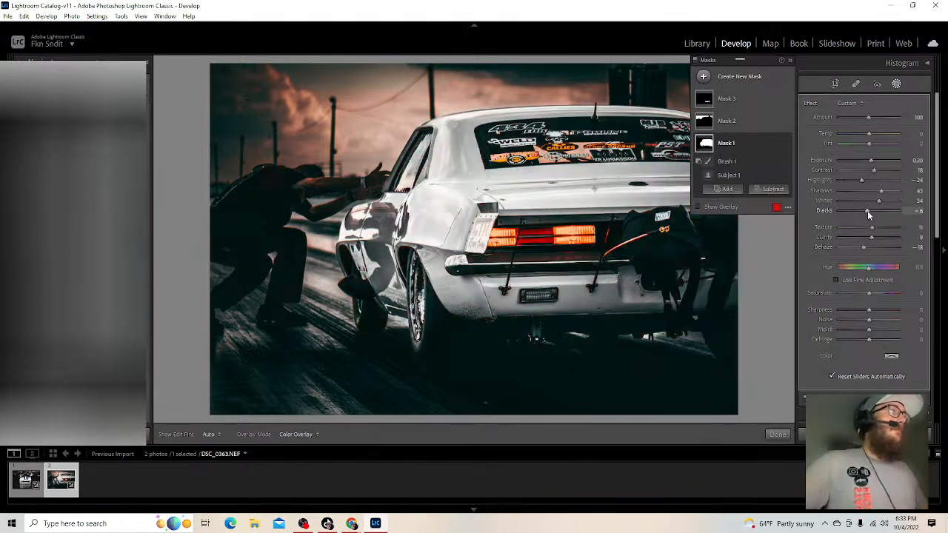
drag(868, 211, 868, 210)
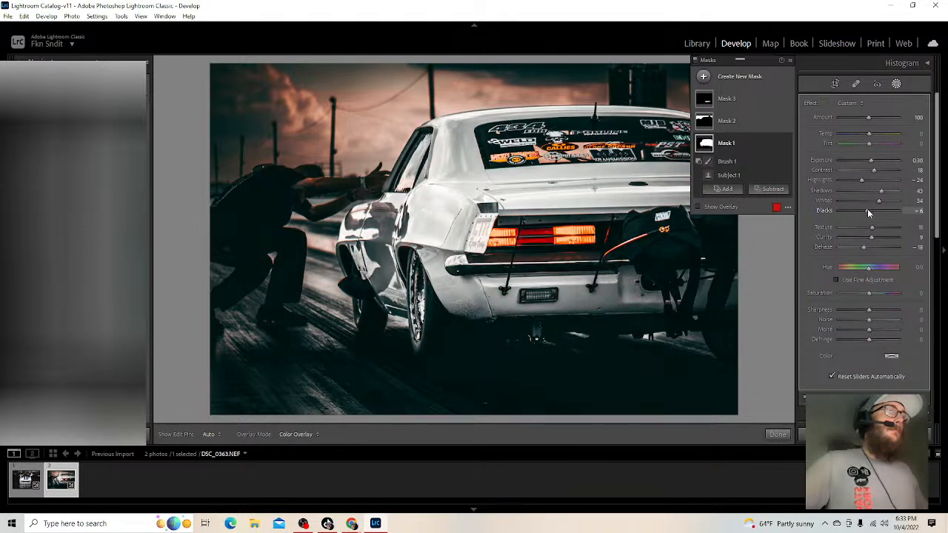
drag(861, 247, 861, 248)
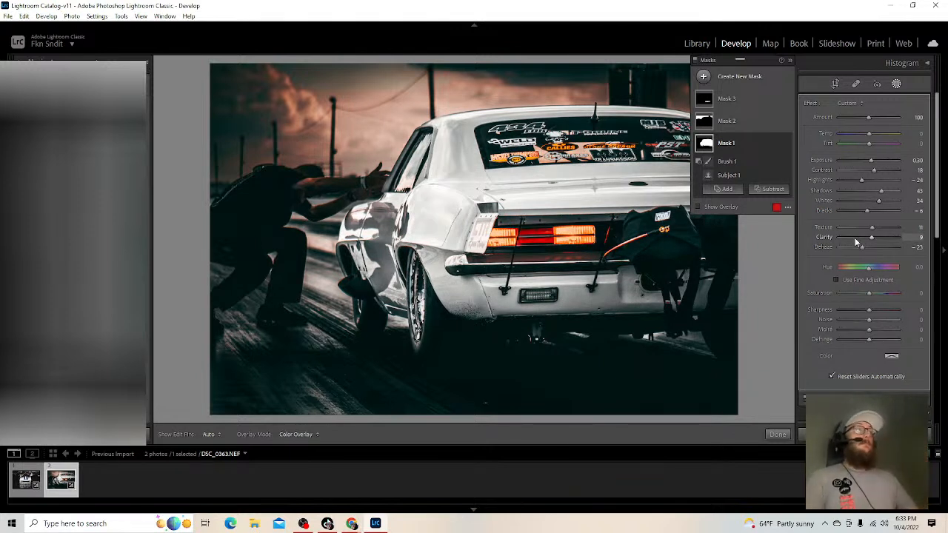
click(789, 62)
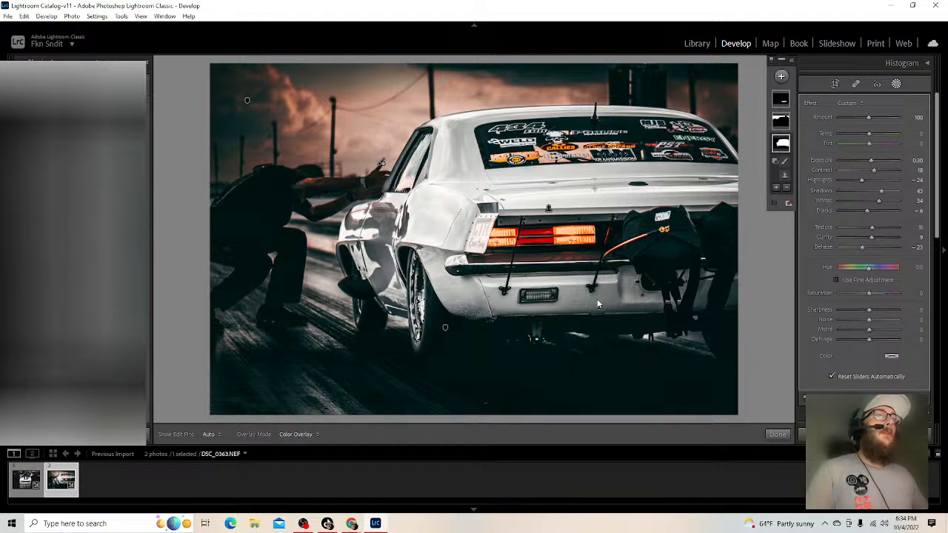
- Export DSC_0281 and DSC_0363 together to the "edited" folder on the hard drive, keeping the existing export settings
click(28, 480)
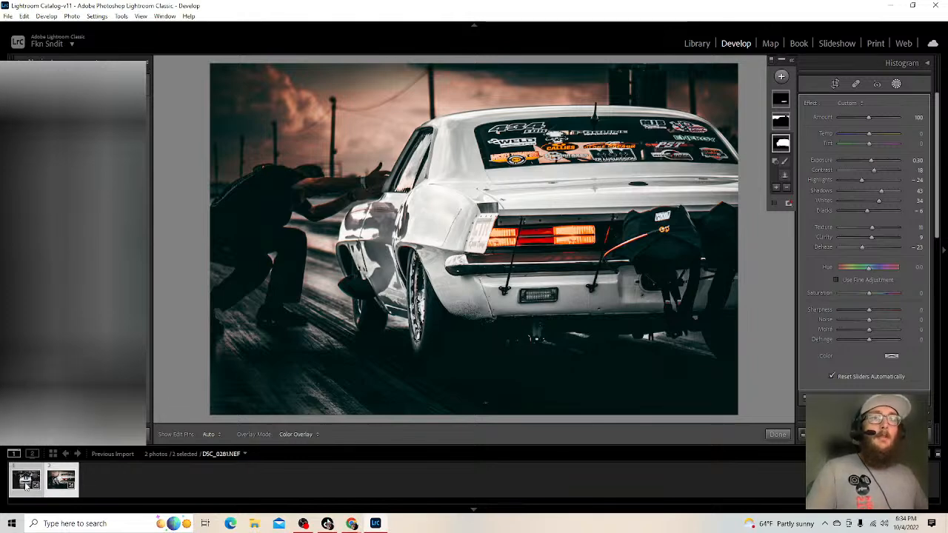
right_click(28, 483)
mouse_move(151, 432)
click(185, 433)
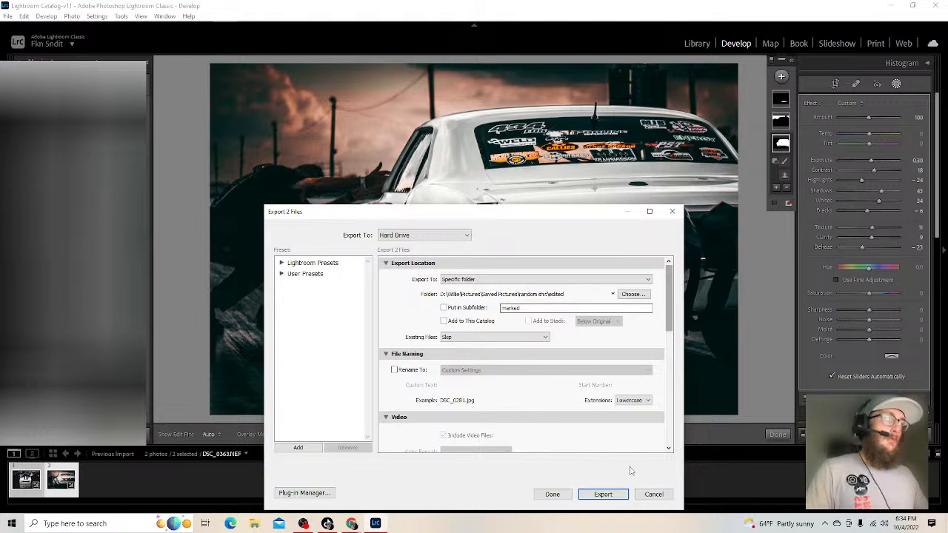
click(602, 494)
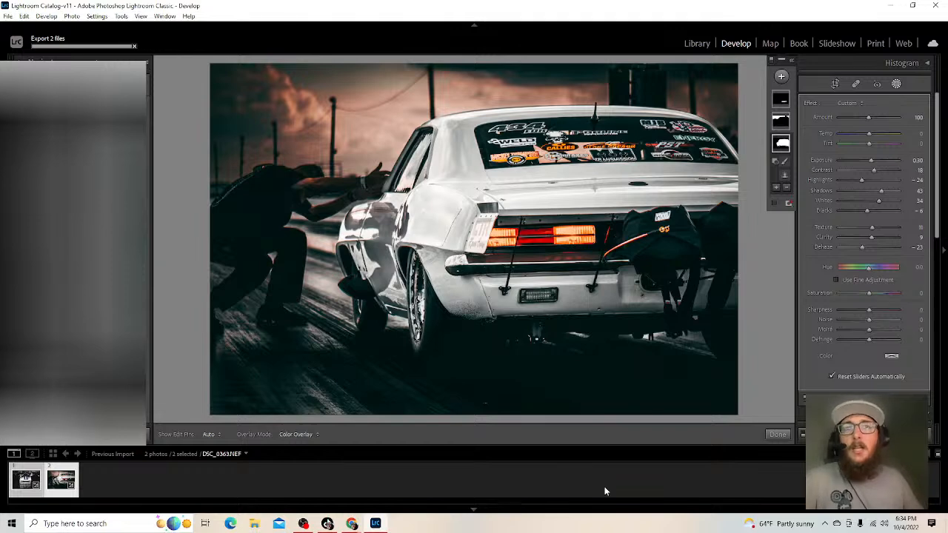
- Remove both exported photos from the Lightroom catalog without deleting them from disk
right_click(68, 485)
click(95, 462)
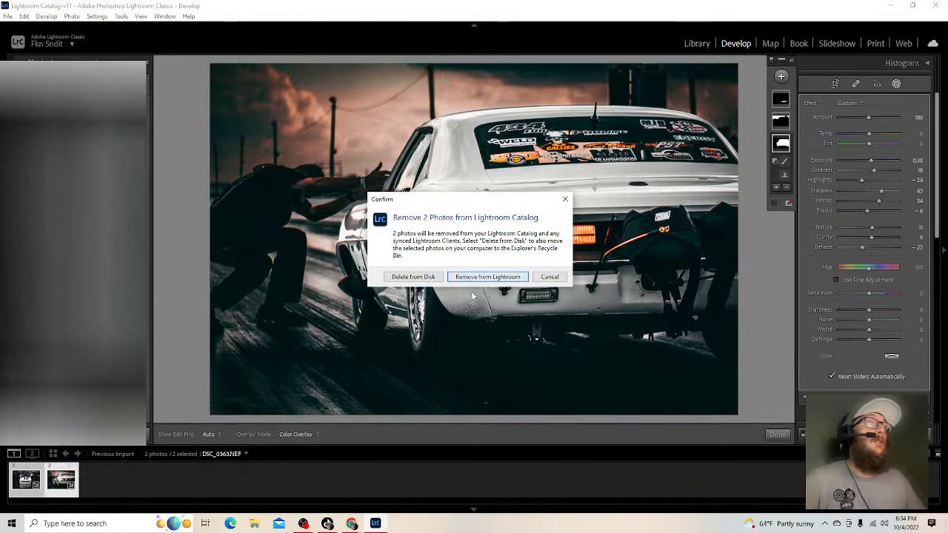
key(Return)
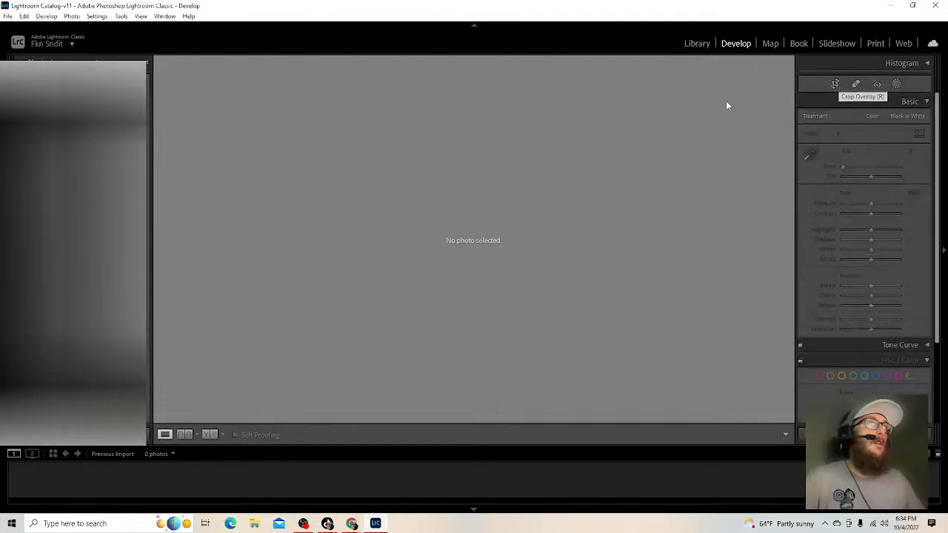
- Import only DSC_0219.NEF from the truck shoot folder on the D: drive and open it in Develop
click(696, 43)
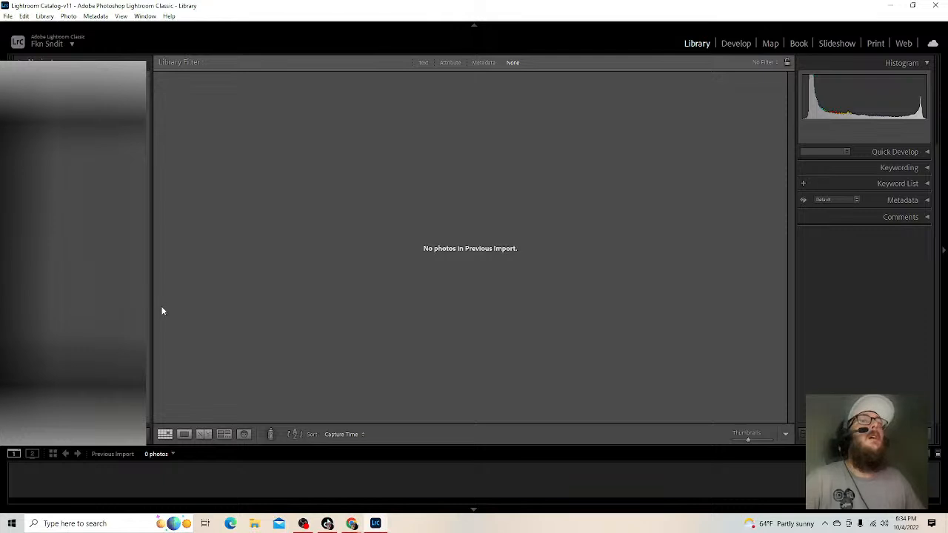
key(ctrl+shift+i)
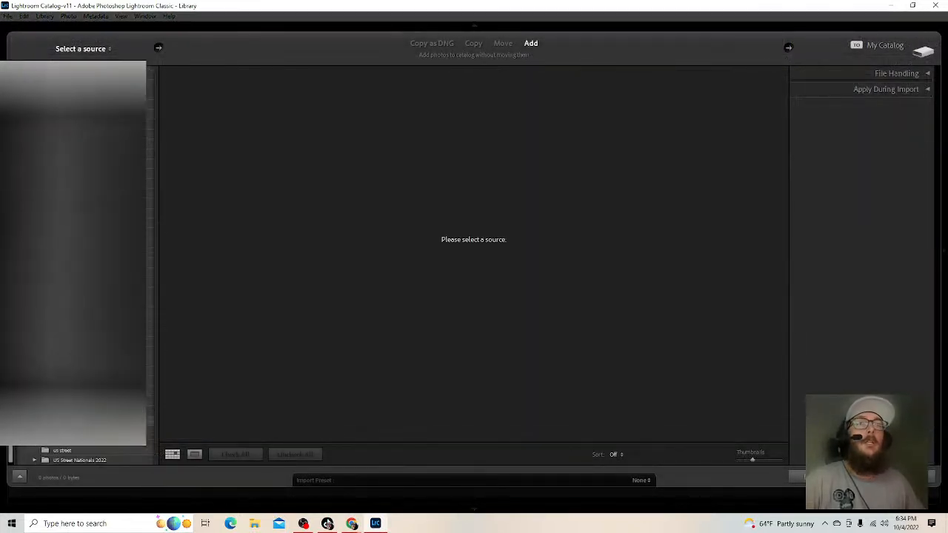
double_click(150, 252)
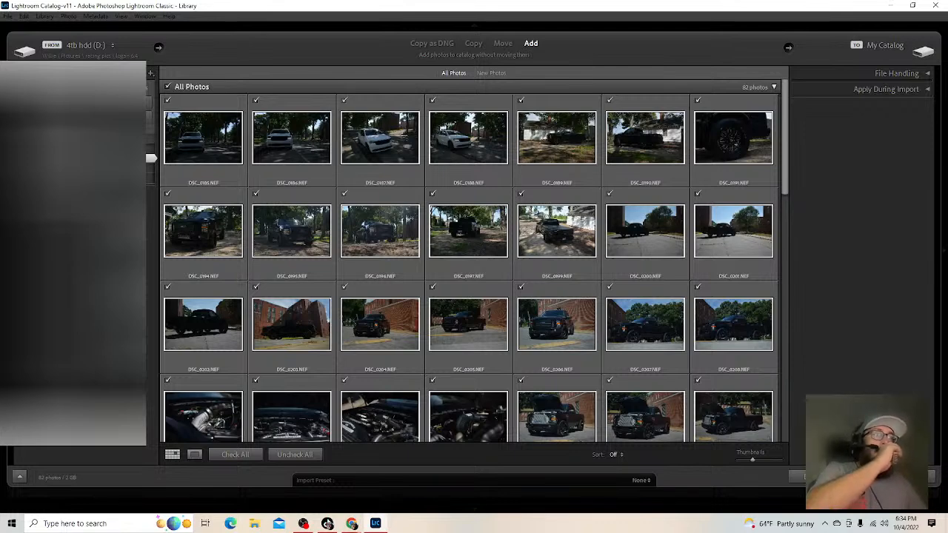
scroll(313, 368, down, 3)
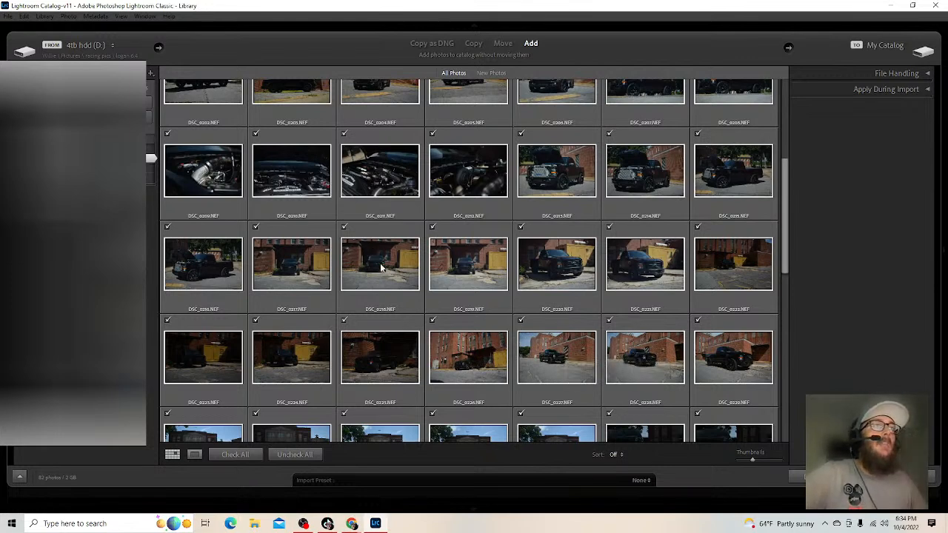
click(296, 455)
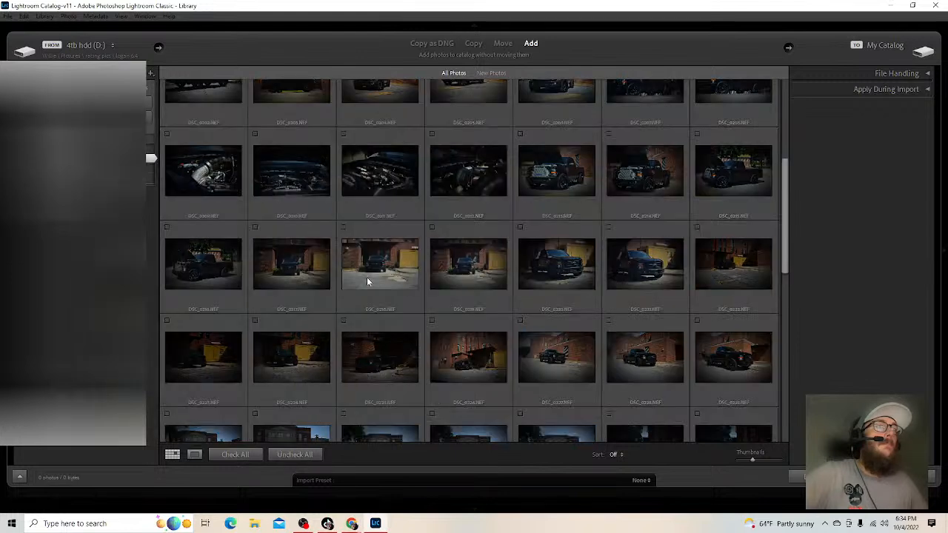
click(433, 229)
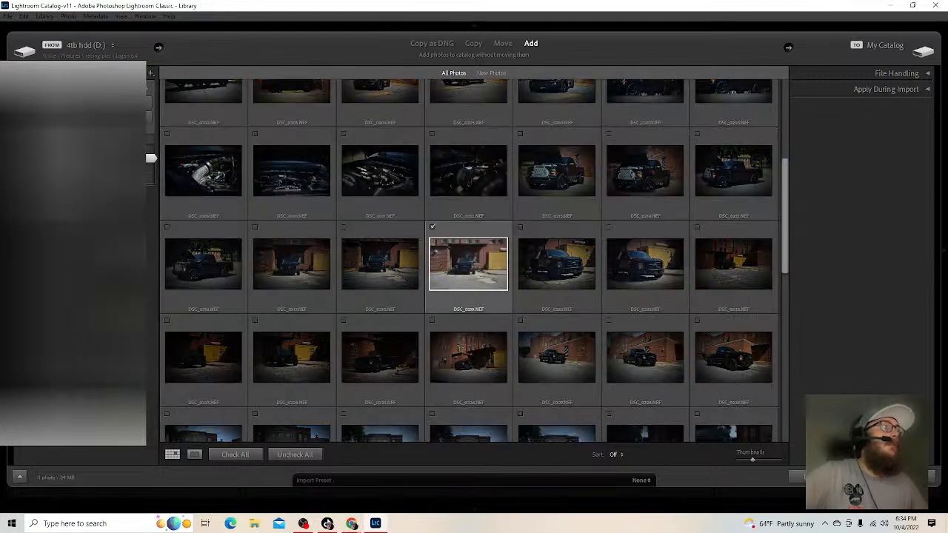
key(Return)
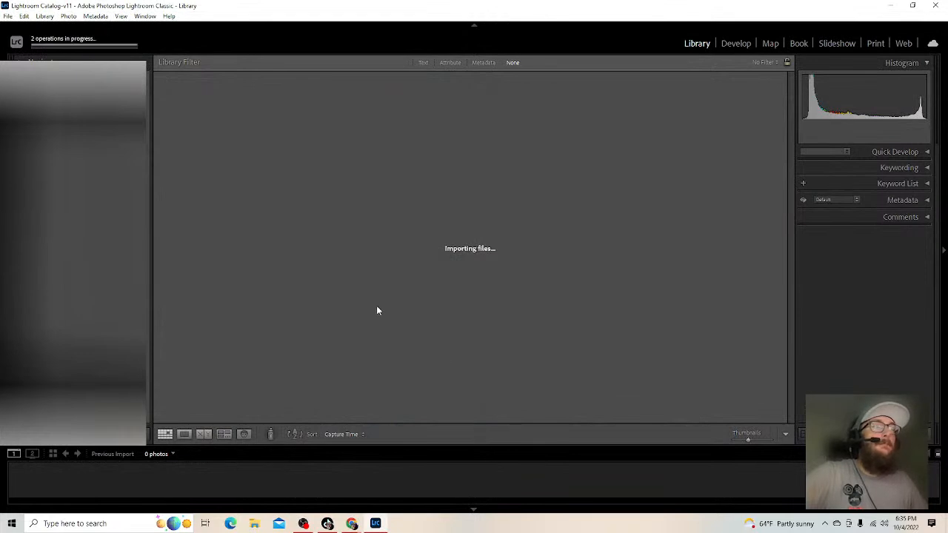
click(741, 41)
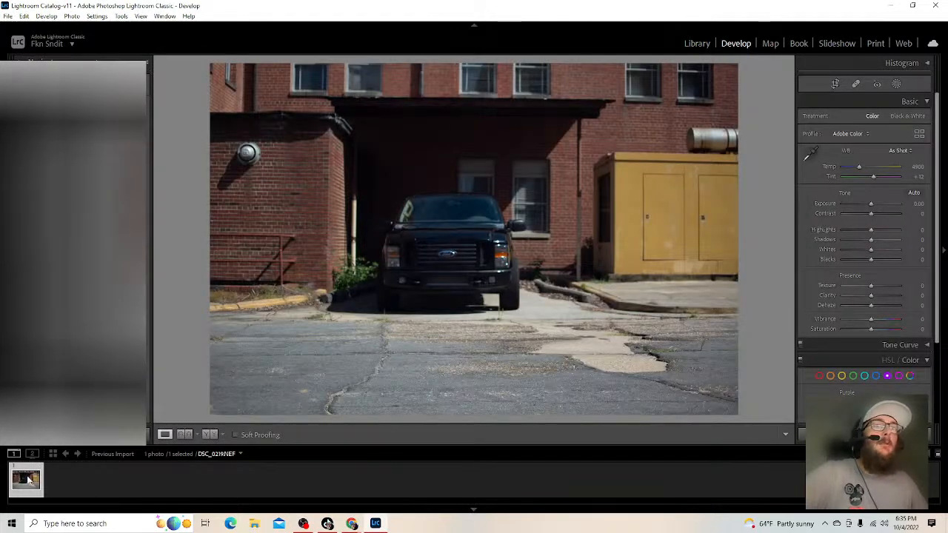
- Remove DSC_0219 from the Lightroom catalog without deleting it from disk
right_click(32, 473)
click(63, 454)
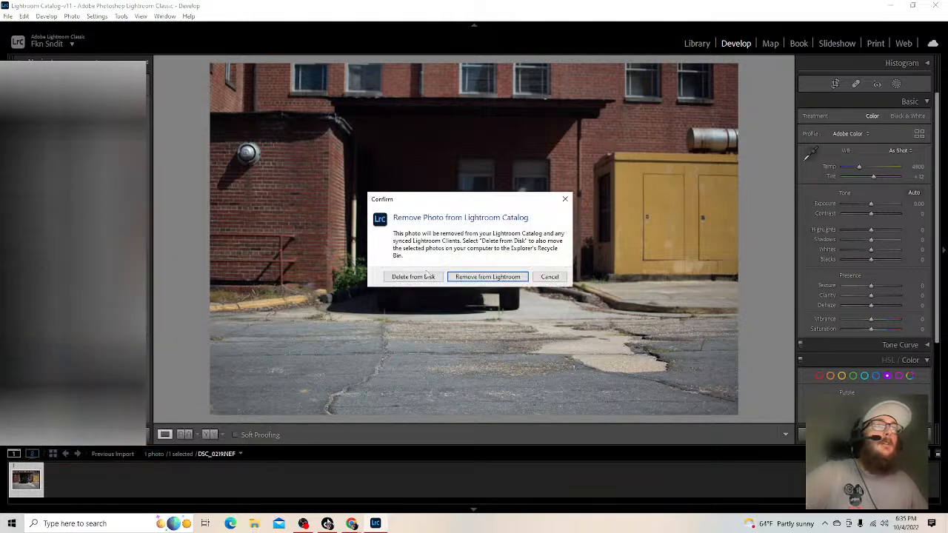
click(481, 277)
- Open the truck shoot folder on the D: drive as the import source and deselect all of its photos
click(696, 43)
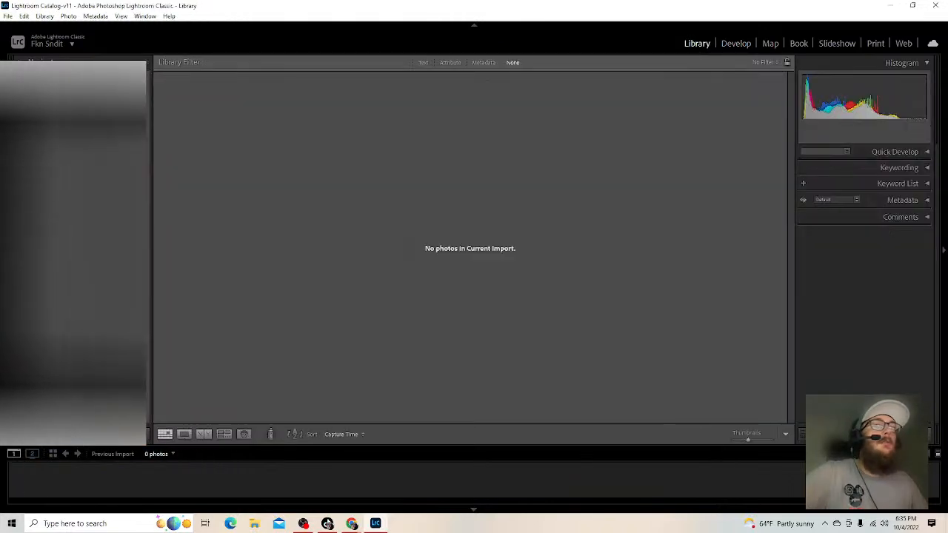
click(70, 445)
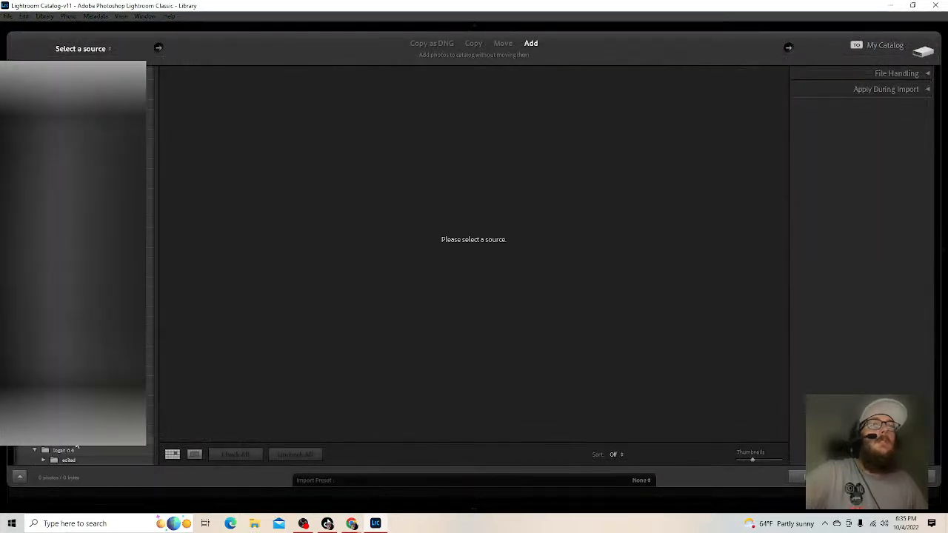
click(65, 450)
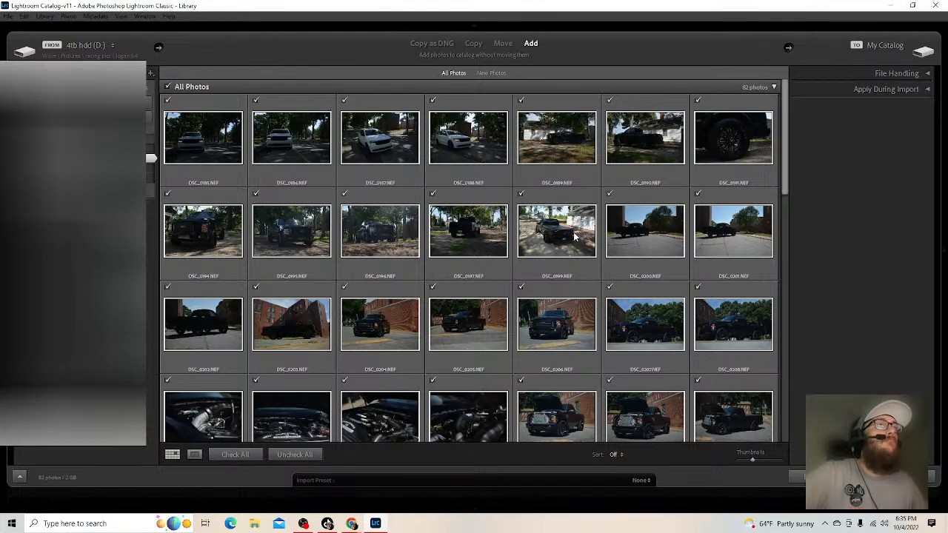
scroll(598, 256, down, 3)
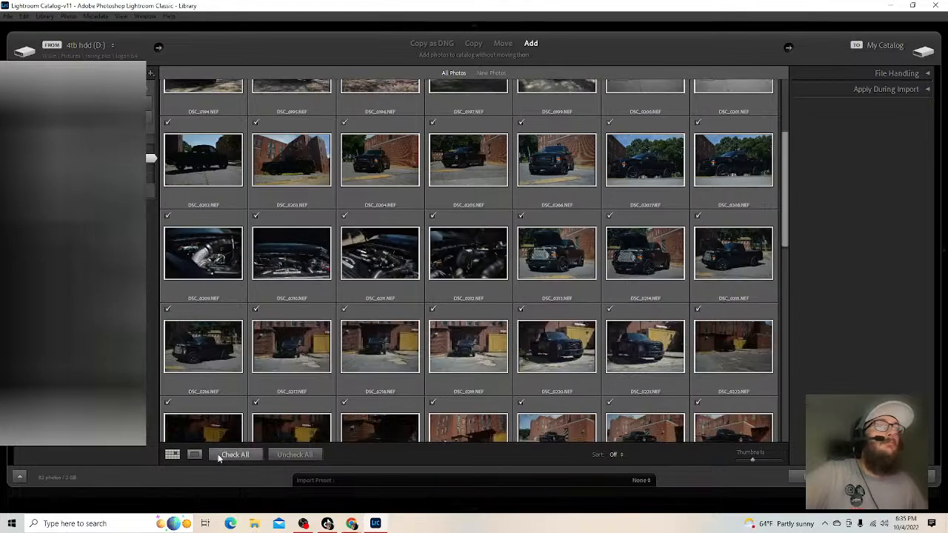
click(289, 454)
- Import only DSC_0204.NEF, the black truck beside the brick wall, and open it in Develop
scroll(576, 312, down, 5)
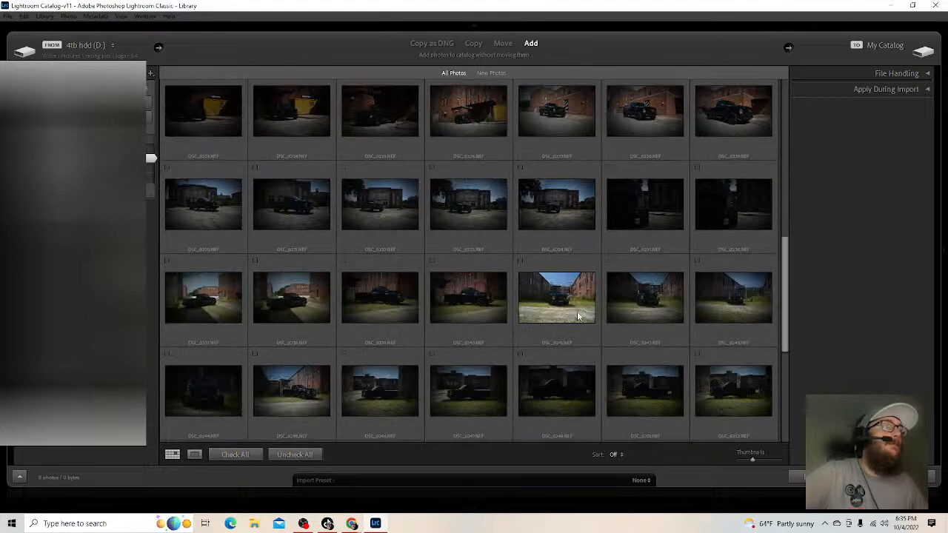
scroll(540, 303, down, 5)
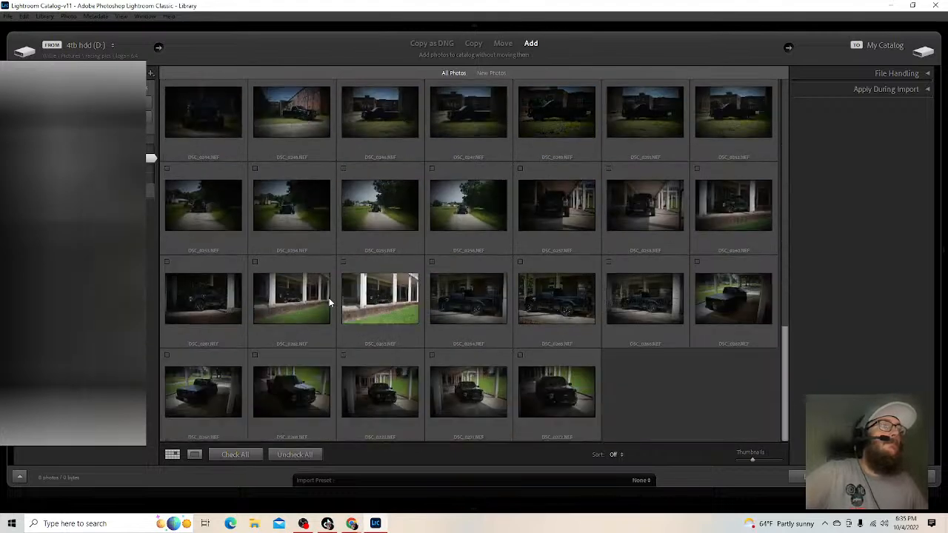
scroll(326, 299, up, 5)
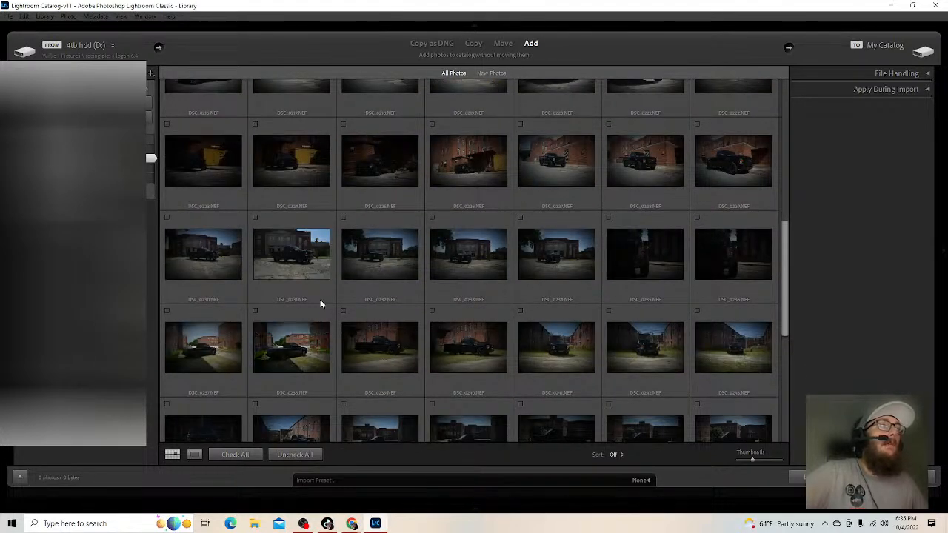
scroll(633, 275, up, 3)
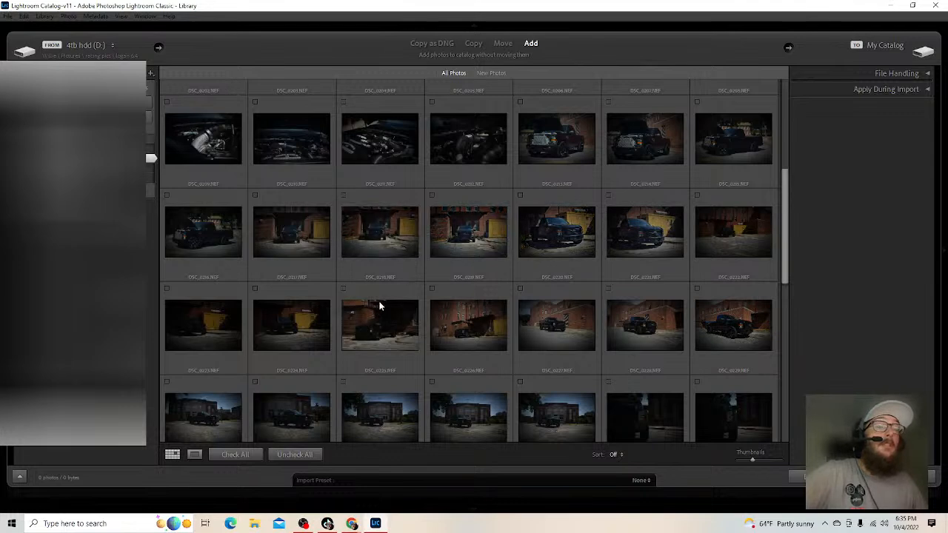
scroll(379, 305, up, 3)
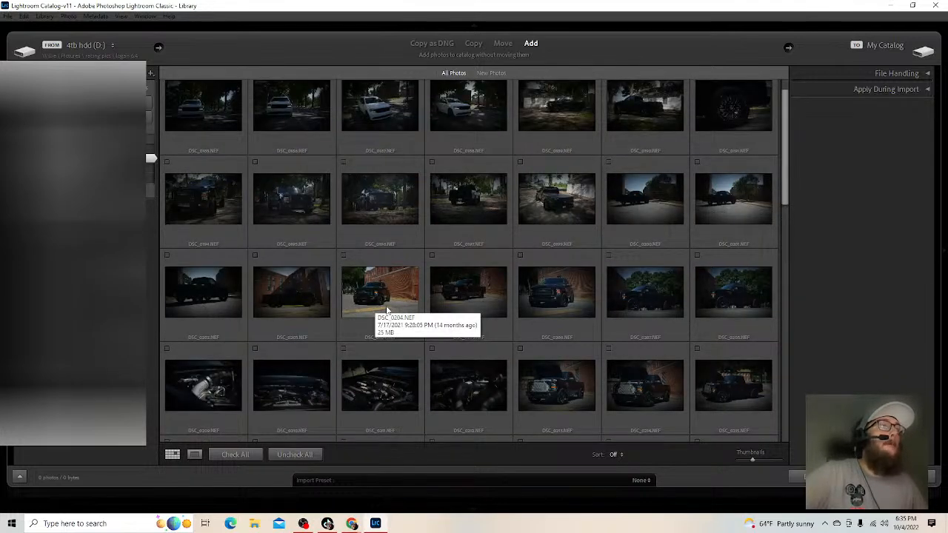
scroll(387, 310, down, 1)
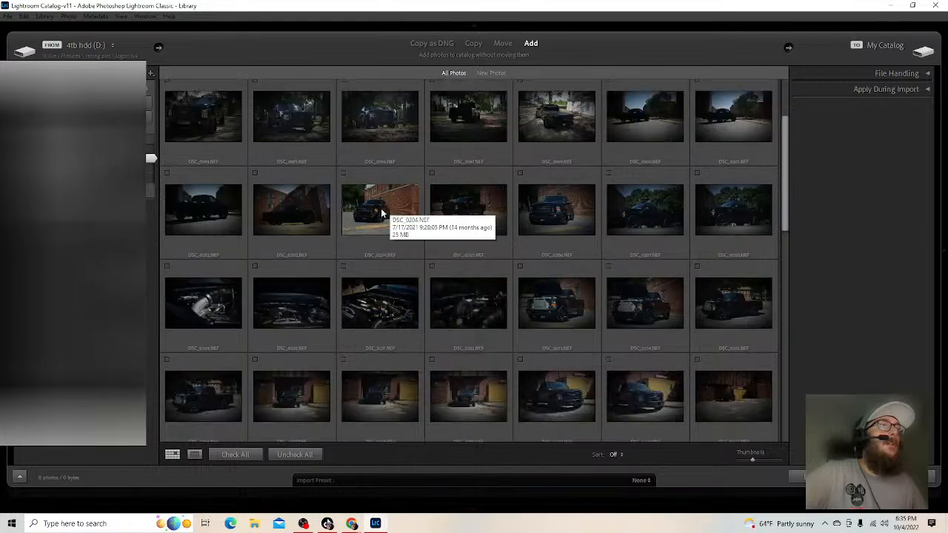
click(344, 174)
click(822, 476)
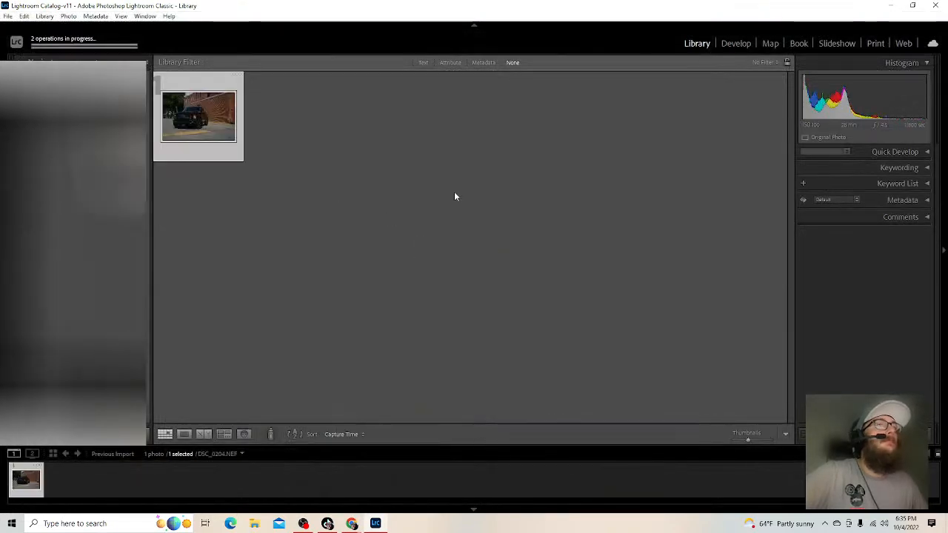
click(735, 43)
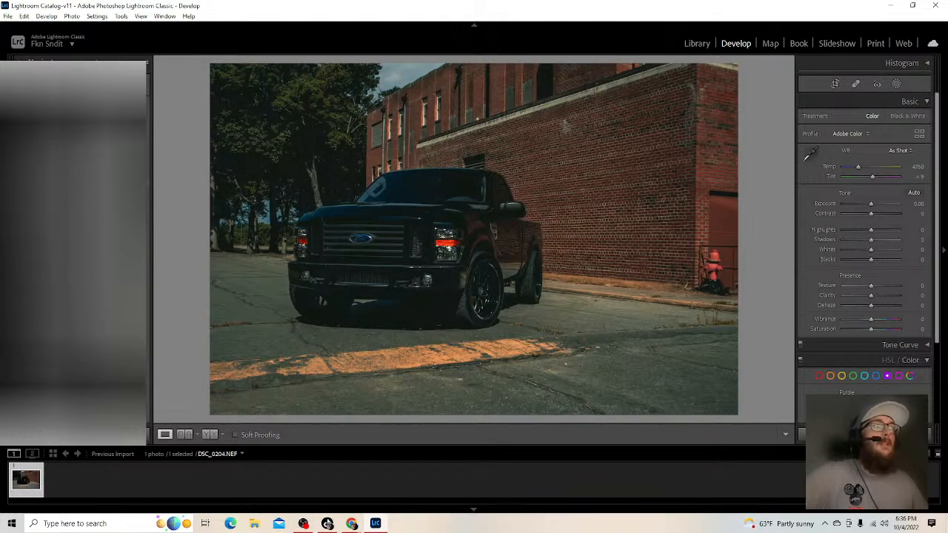
- Straighten the truck photo to an angle of −1.03 and crop off the side with the fire hydrant
click(834, 84)
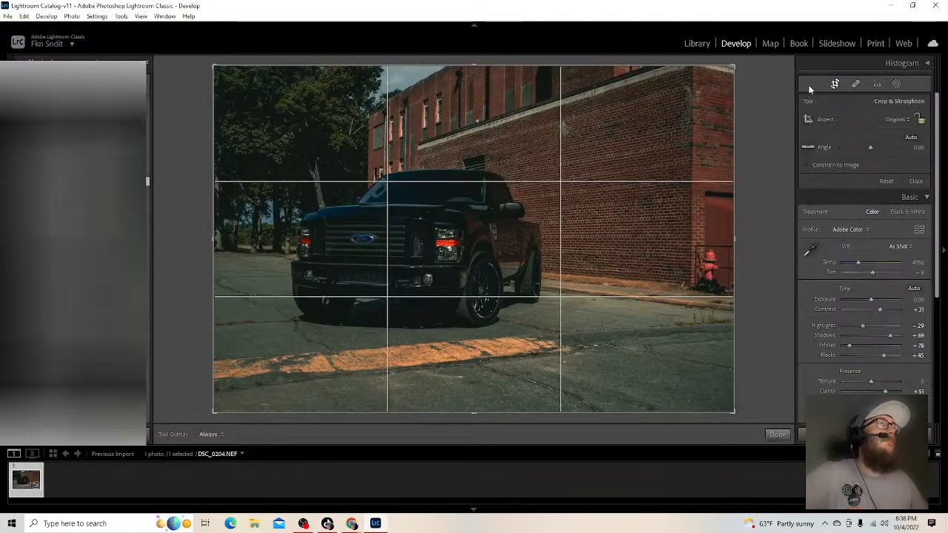
drag(772, 162, 772, 157)
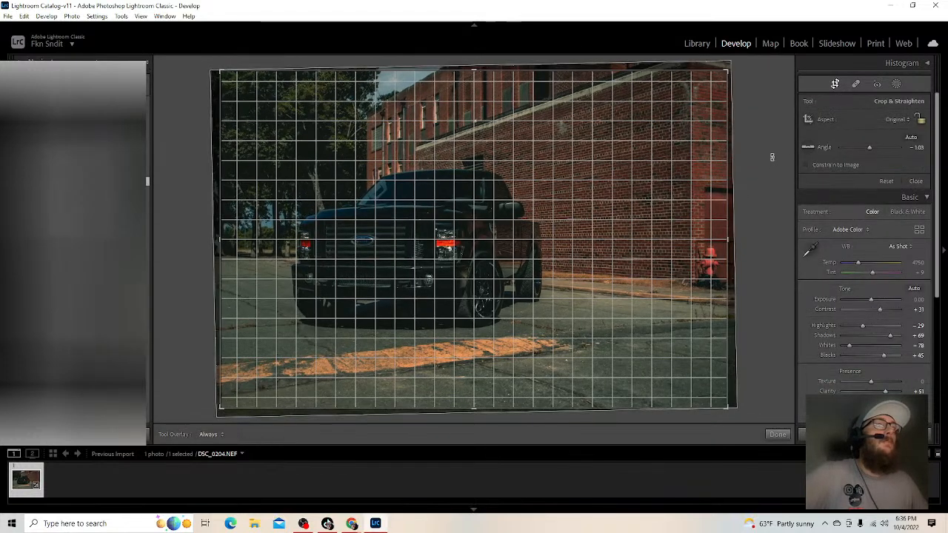
click(835, 84)
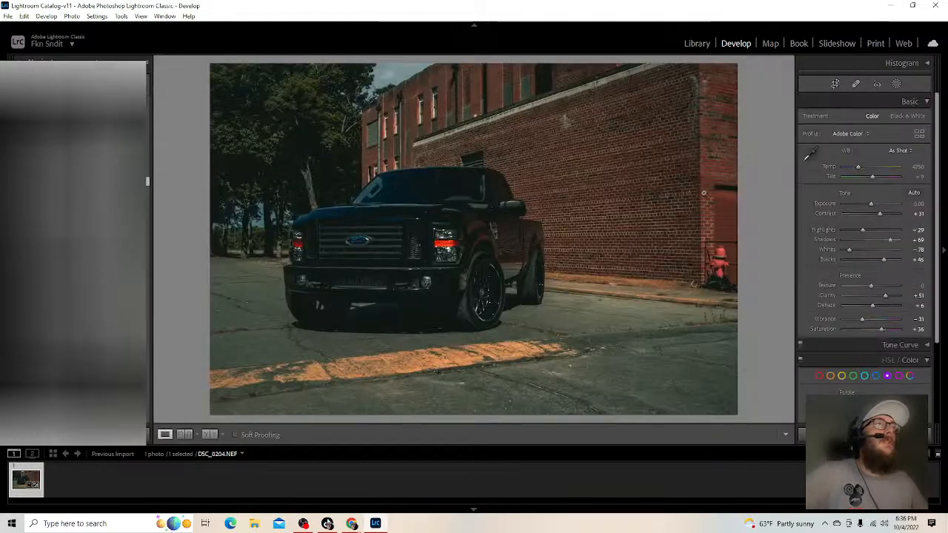
click(836, 84)
drag(728, 238, 680, 239)
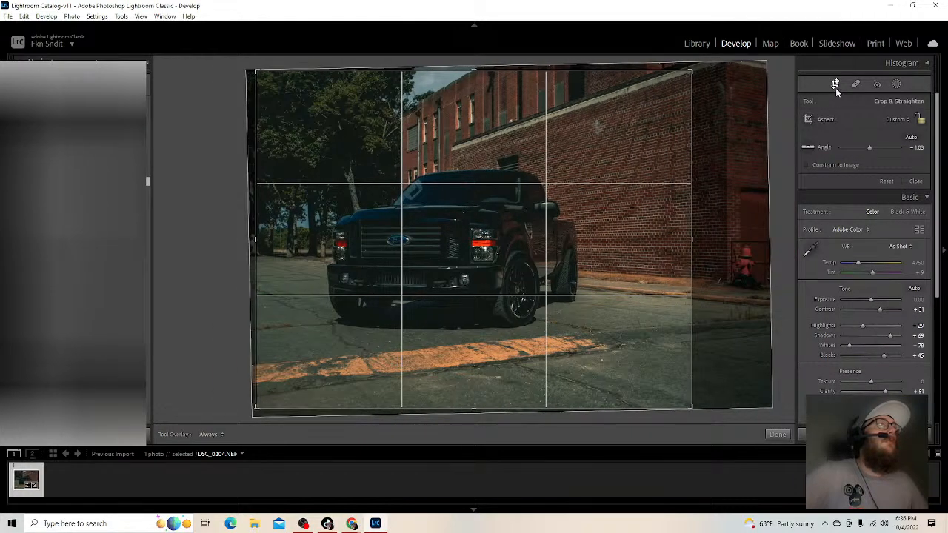
click(834, 85)
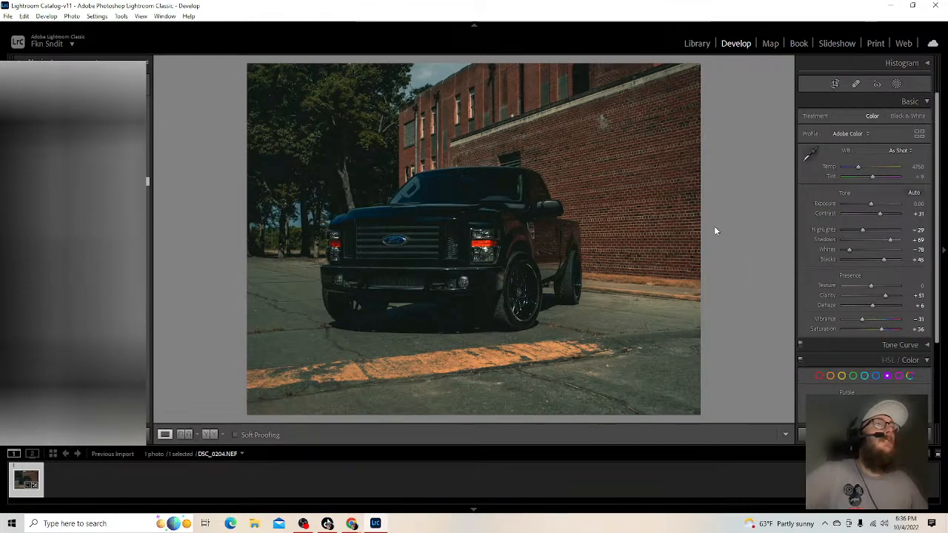
- Mask the truck with Select Subject and subtract the excess above its roof with a brush
click(897, 85)
click(821, 117)
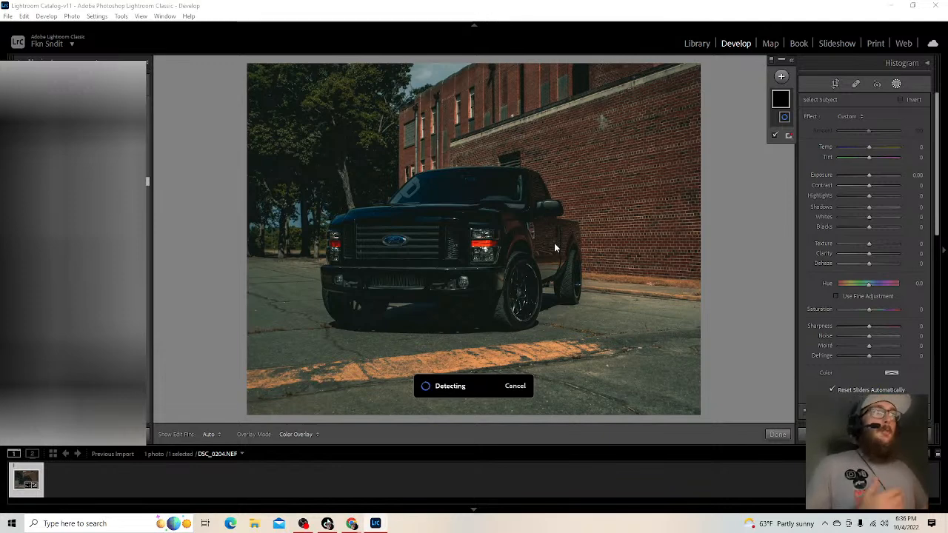
click(775, 129)
click(797, 169)
mouse_move(550, 154)
mouse_down()
mouse_move(510, 148)
mouse_move(522, 152)
mouse_up()
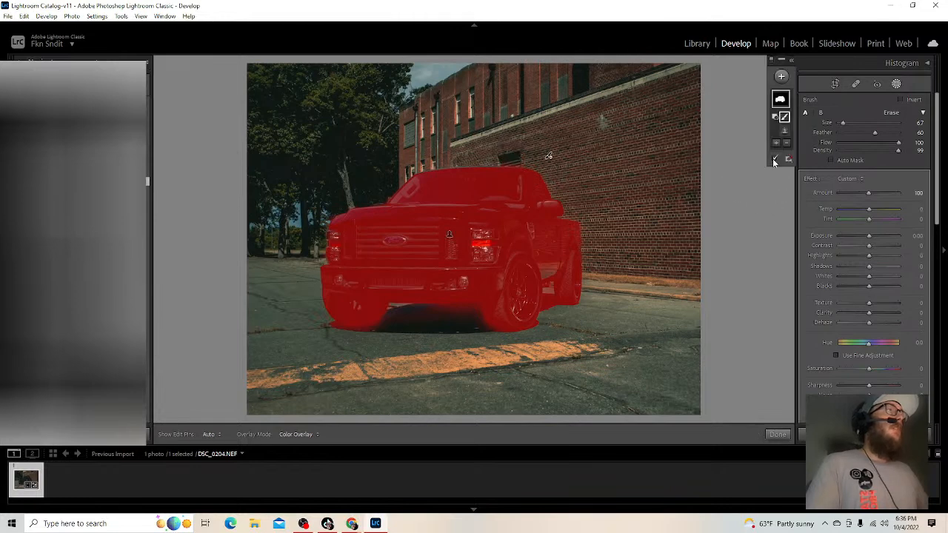
- Set the truck mask to Exposure 1.24, Contrast 23, Highlights −39, Shadows 18, Whites 14, Blacks −6, Texture 8, Clarity 6 and Dehaze 23
drag(869, 240, 881, 239)
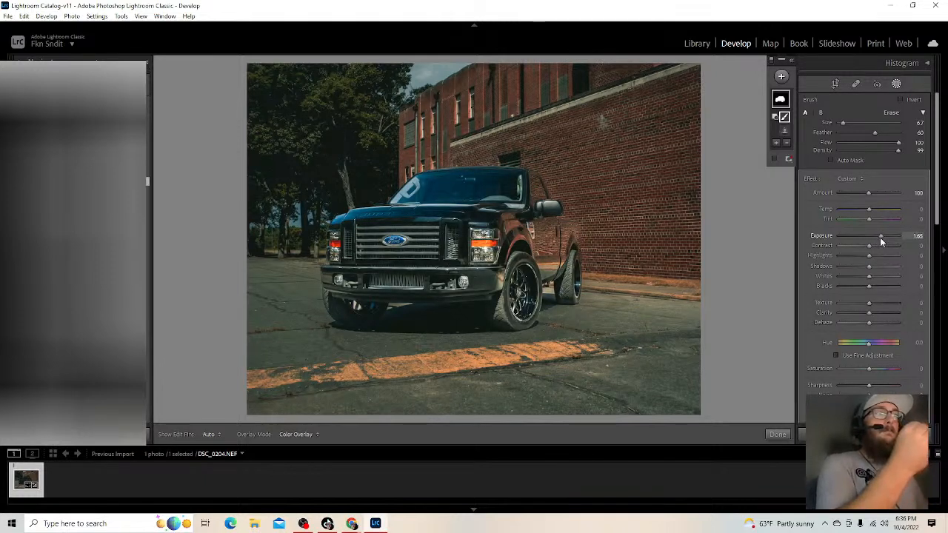
drag(880, 242, 802, 269)
mouse_move(860, 268)
mouse_down()
mouse_move(873, 267)
mouse_move(875, 279)
mouse_up()
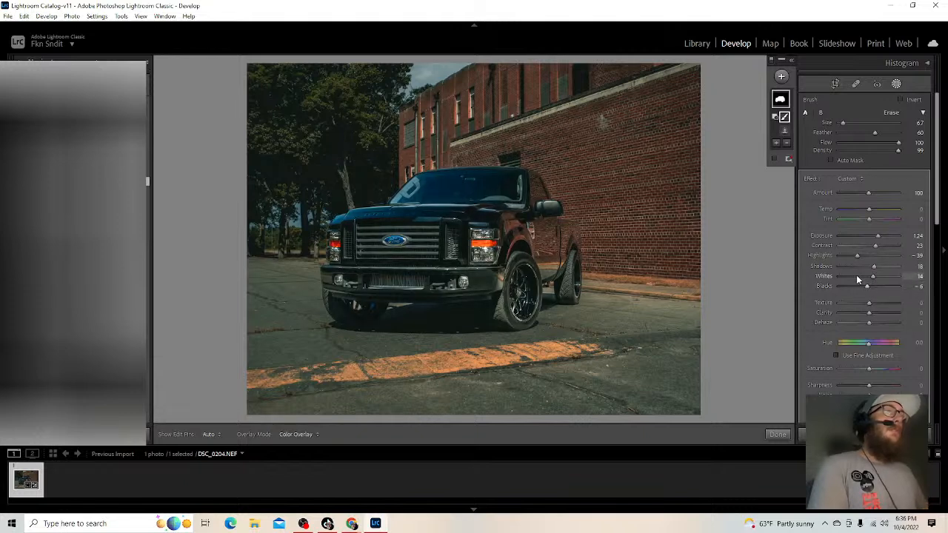
drag(868, 303, 874, 324)
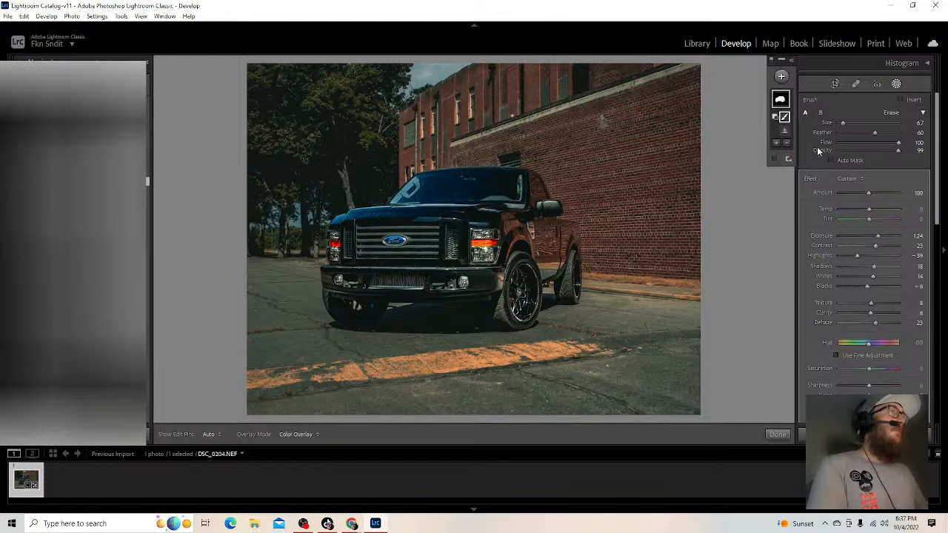
- Create a new brush mask and paint over the truck's windshield with a brush size of 2.6
click(781, 75)
click(791, 126)
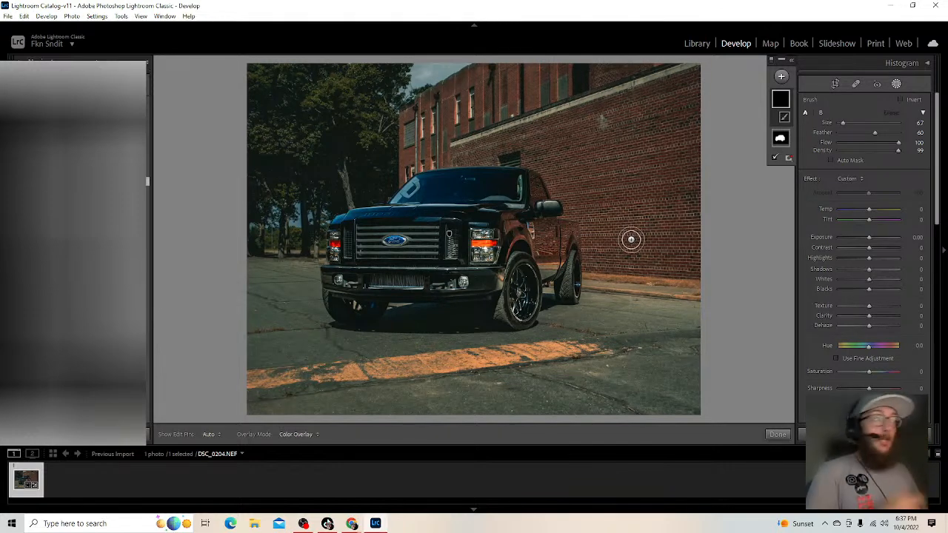
drag(842, 123, 839, 122)
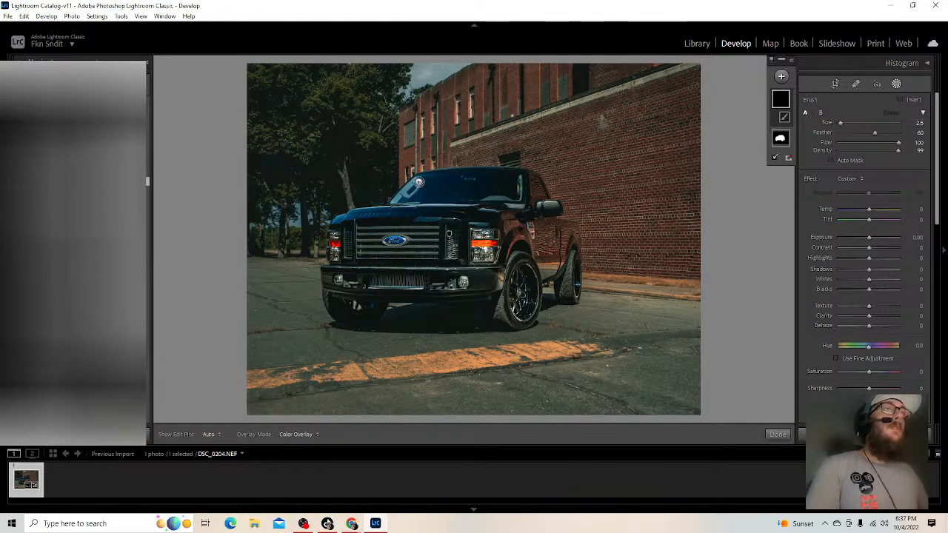
mouse_move(418, 182)
mouse_down()
mouse_move(513, 178)
mouse_move(428, 177)
mouse_move(396, 198)
mouse_move(521, 196)
mouse_move(520, 178)
mouse_move(490, 175)
mouse_move(419, 185)
mouse_move(496, 182)
mouse_up()
mouse_move(503, 194)
mouse_down()
mouse_move(523, 200)
mouse_move(506, 204)
mouse_up()
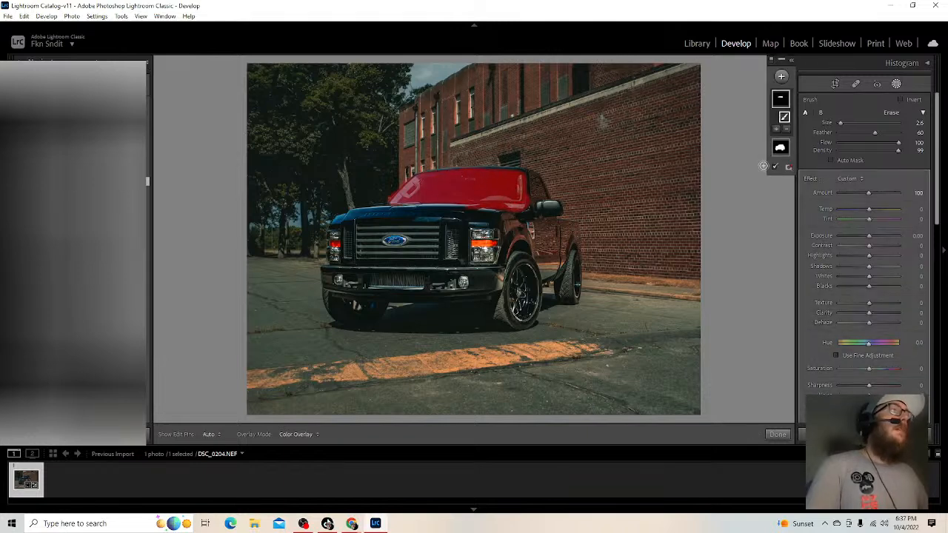
- Subtract the overspill along the roof and pillar edges from the windshield mask with a brush
click(786, 128)
click(793, 183)
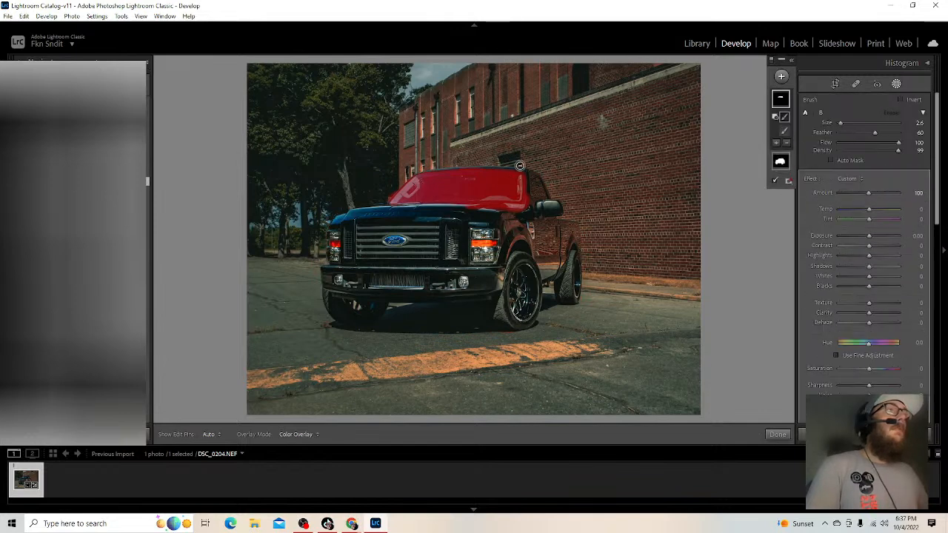
mouse_move(538, 174)
mouse_down()
mouse_move(518, 215)
mouse_move(458, 209)
mouse_move(529, 212)
mouse_move(381, 208)
mouse_move(419, 163)
mouse_move(493, 163)
mouse_move(402, 166)
mouse_up()
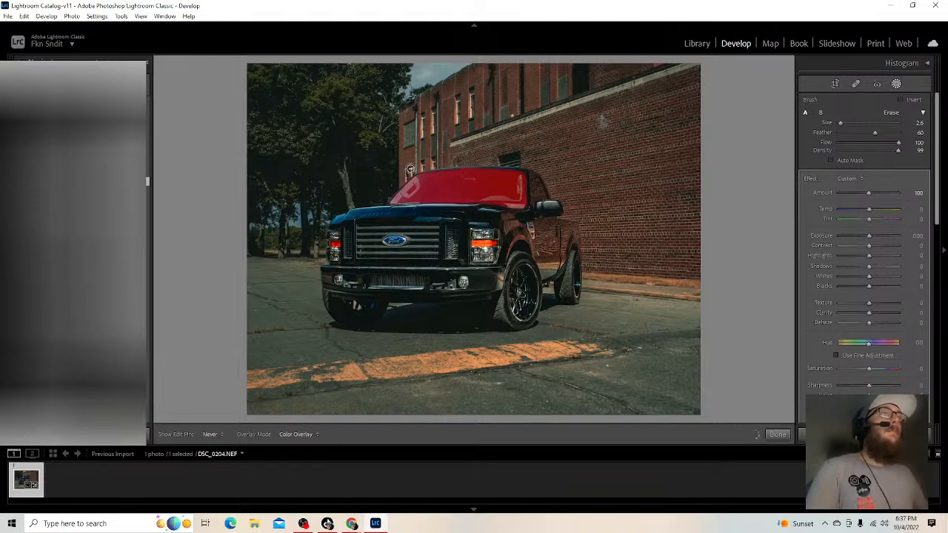
- Darken the windshield mask with Exposure −0.91, Contrast 21, Highlights −65, Shadows −100 and Blacks −6, leaving Texture and Dehaze at 0
mouse_move(869, 236)
mouse_down()
mouse_move(805, 239)
mouse_move(874, 238)
mouse_move(863, 237)
mouse_up()
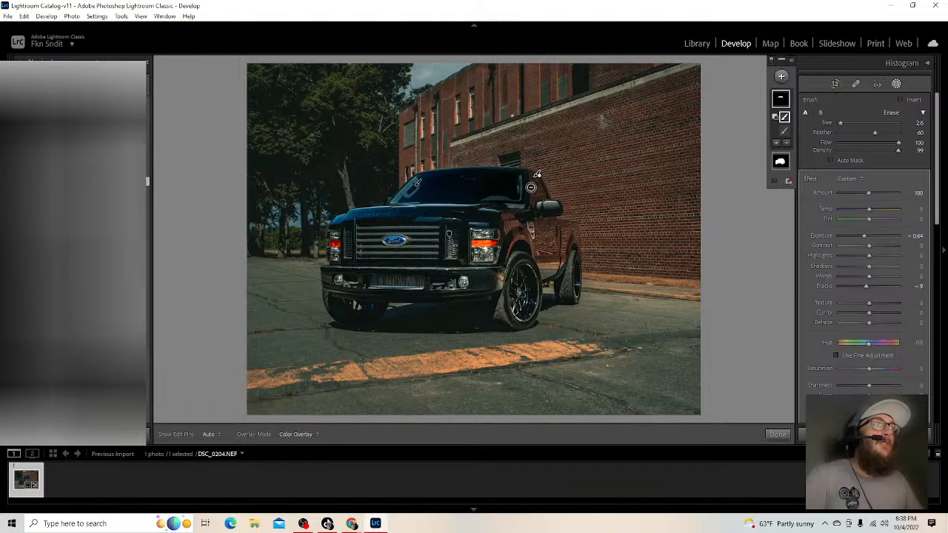
drag(861, 237, 856, 235)
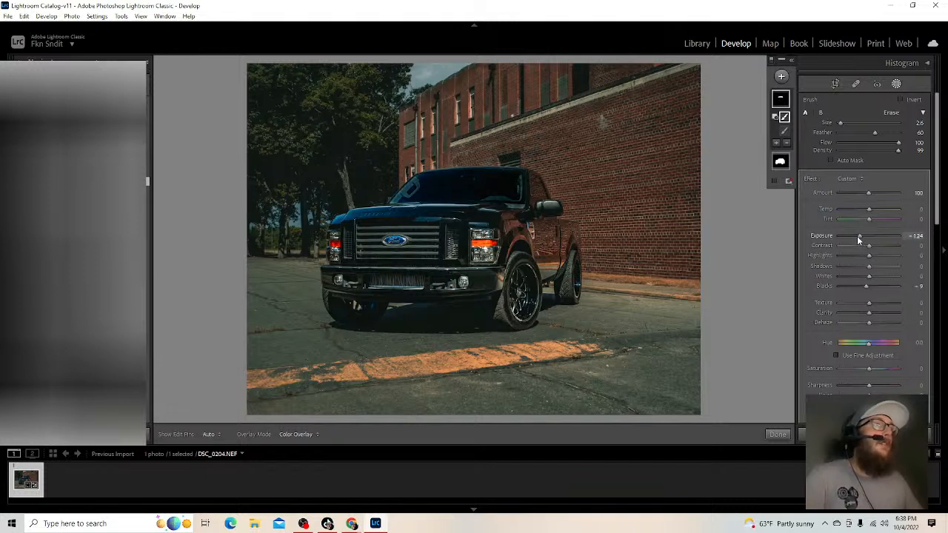
double_click(869, 287)
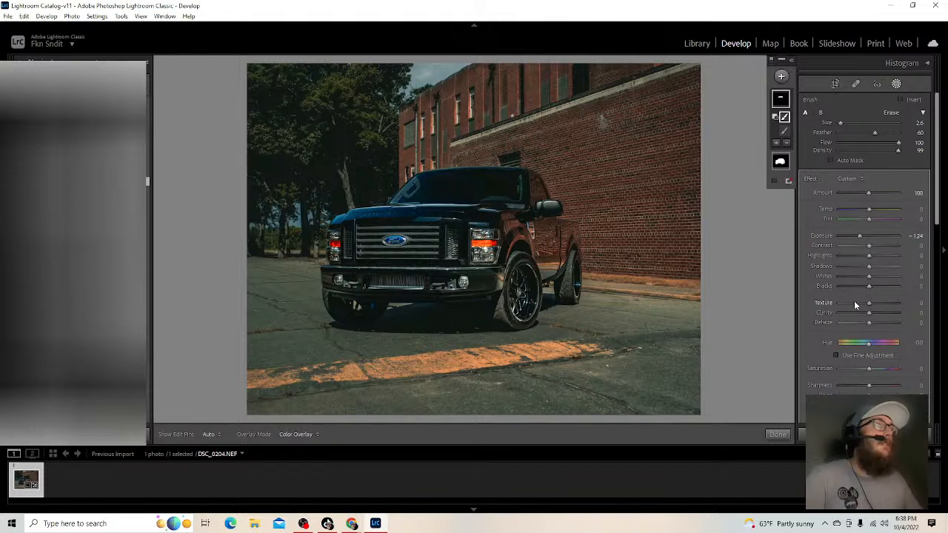
drag(869, 304, 874, 305)
double_click(818, 303)
drag(868, 245, 835, 268)
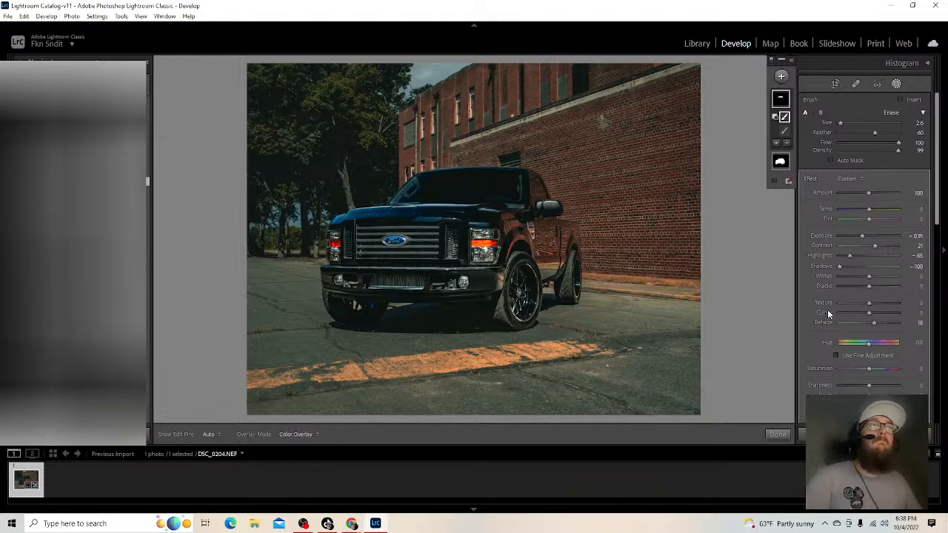
drag(867, 292, 864, 291)
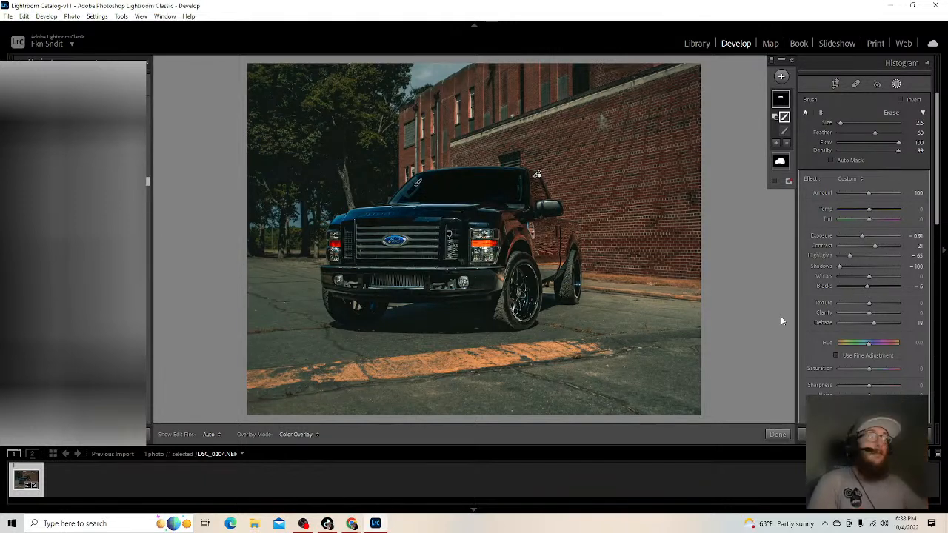
double_click(814, 322)
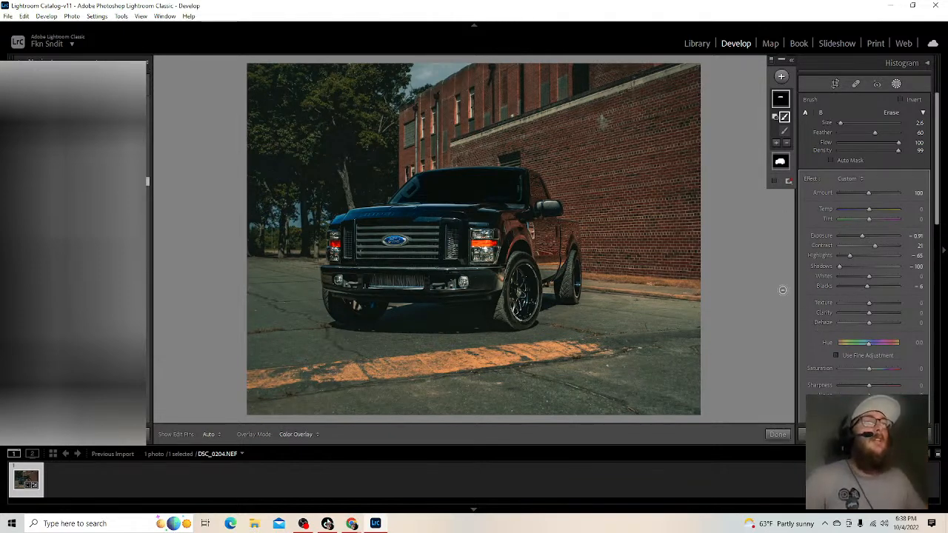
- Expand the mask list and toggle Mask 2's visibility repeatedly to compare the windshield before and after
click(790, 60)
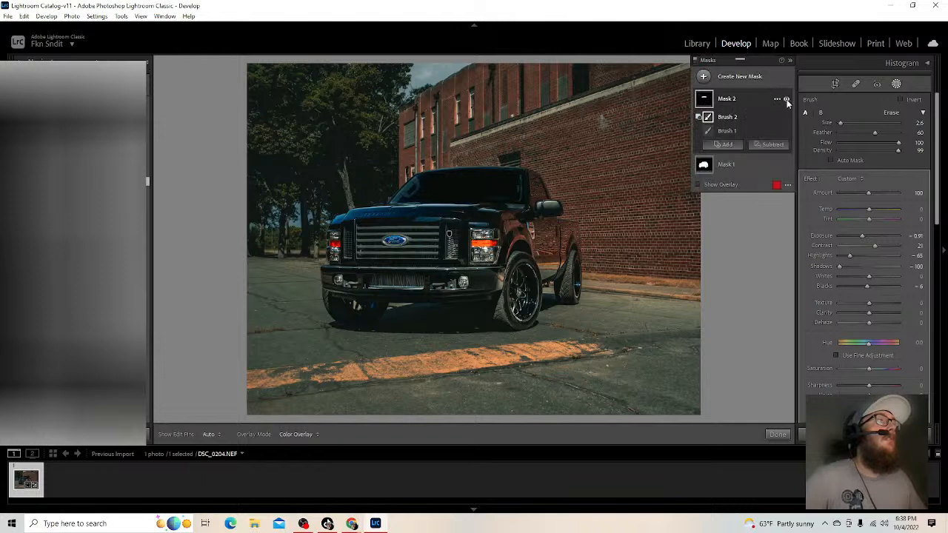
click(786, 99)
click(786, 100)
click(786, 100)
click(787, 99)
click(786, 100)
click(786, 99)
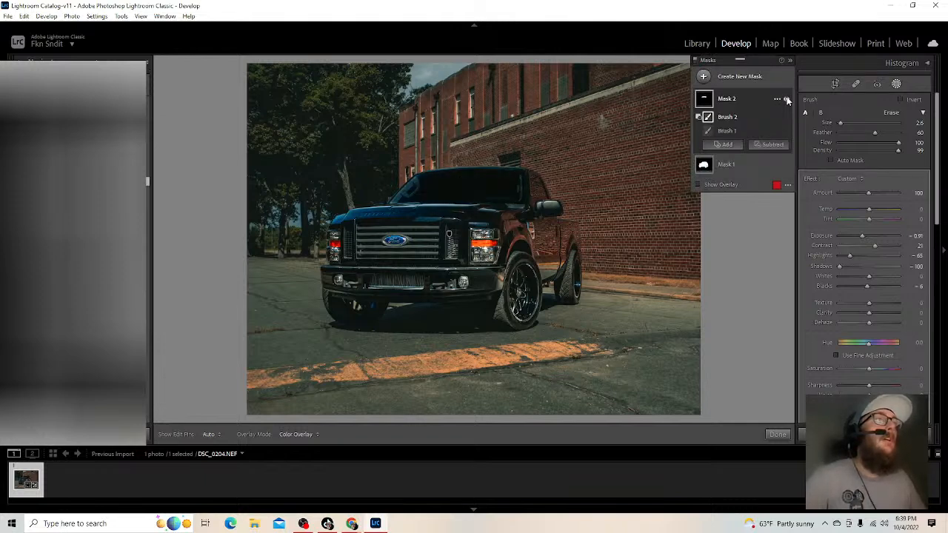
- Hide and reshow Mask 2 once more to check the windshield darkening, and collapse the mask list
click(786, 99)
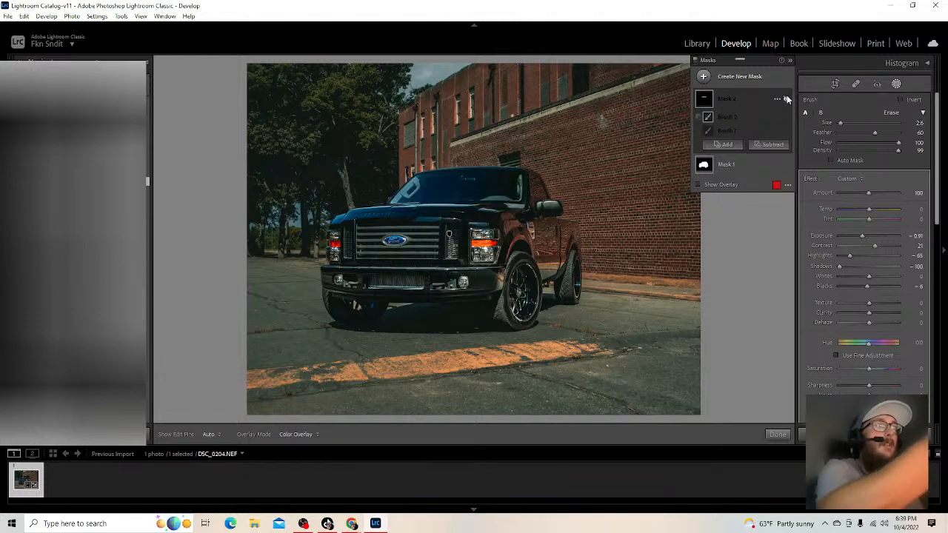
click(786, 99)
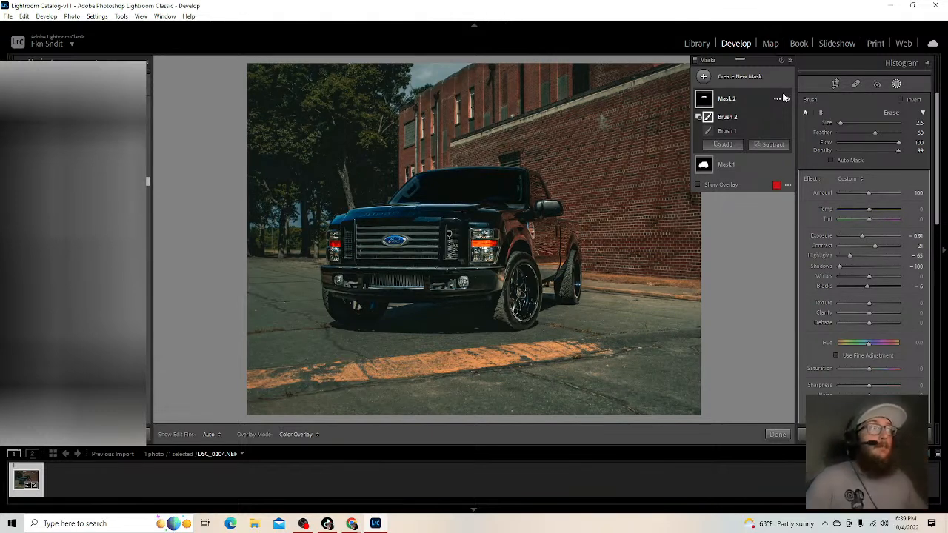
click(790, 60)
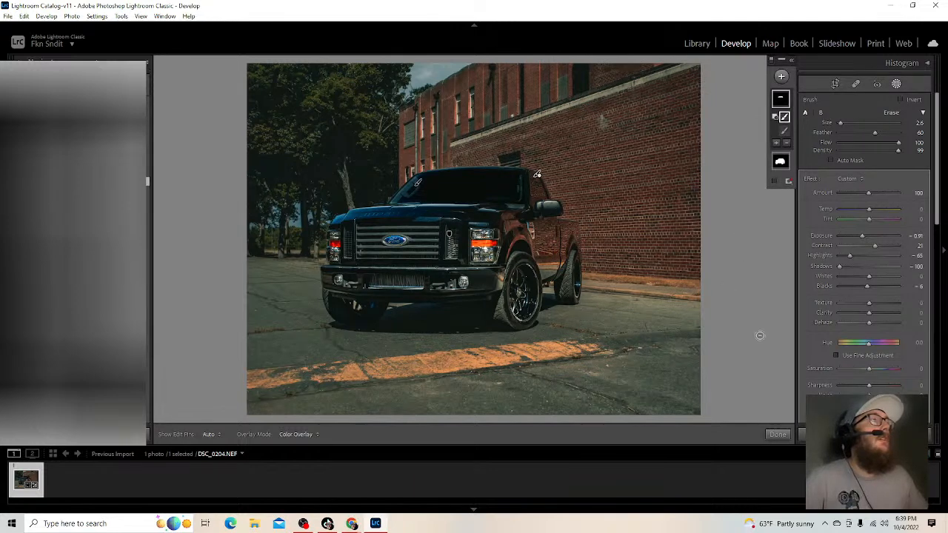
- Reduce the truck photo's blue tint in the HSL color adjustments with Blue saturation −53 and Aqua saturation −72
scroll(843, 309, down, 10)
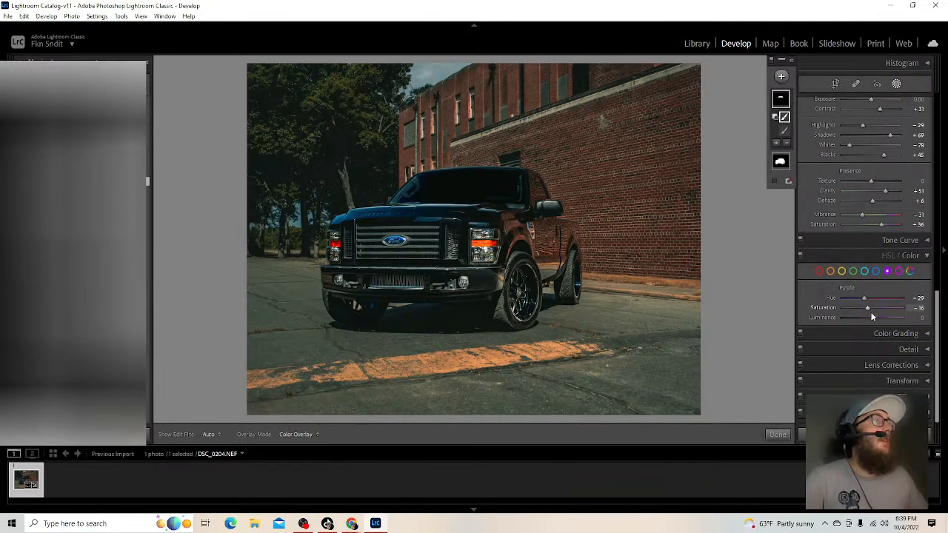
drag(877, 307, 842, 309)
click(875, 272)
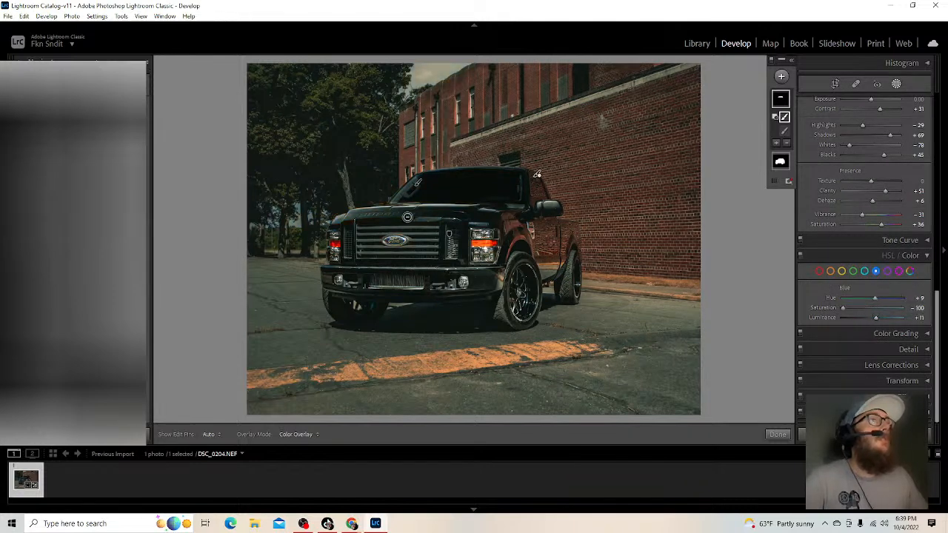
mouse_move(842, 308)
mouse_down()
mouse_move(865, 308)
mouse_move(857, 312)
mouse_up()
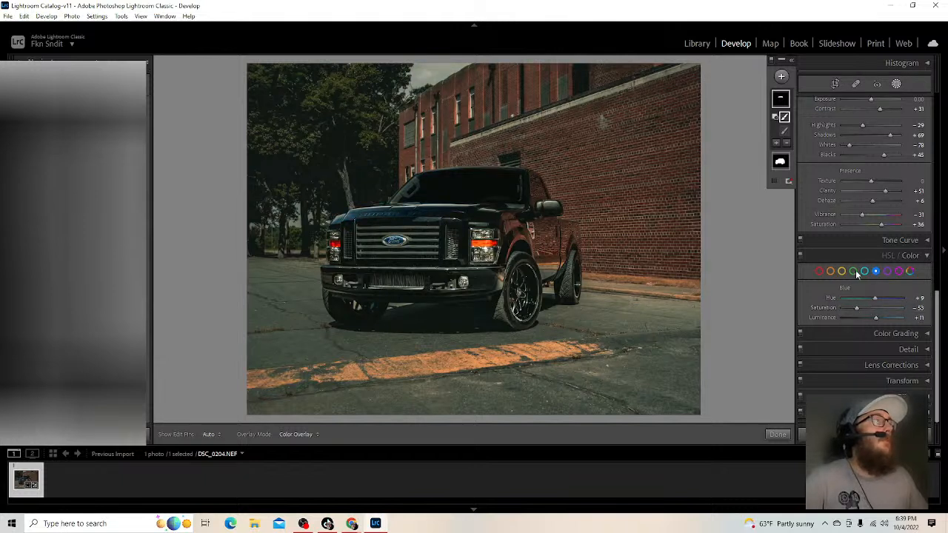
click(863, 272)
mouse_move(846, 309)
mouse_down()
mouse_move(863, 308)
mouse_move(852, 309)
mouse_up()
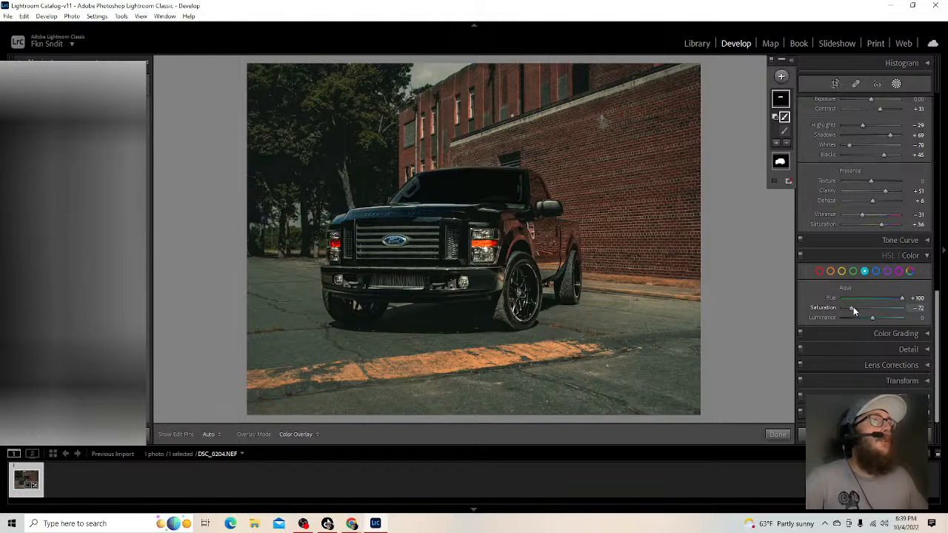